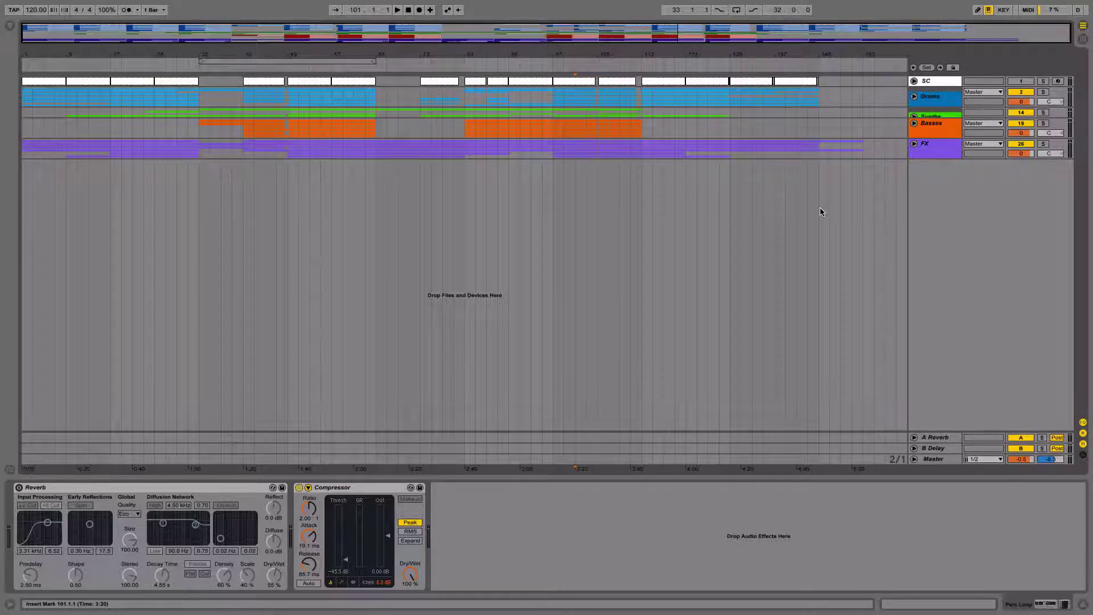
Expand the FX group to view its individual tracks and collapse it again.
left_click(912, 146)
scroll(905, 298, "down", 3)
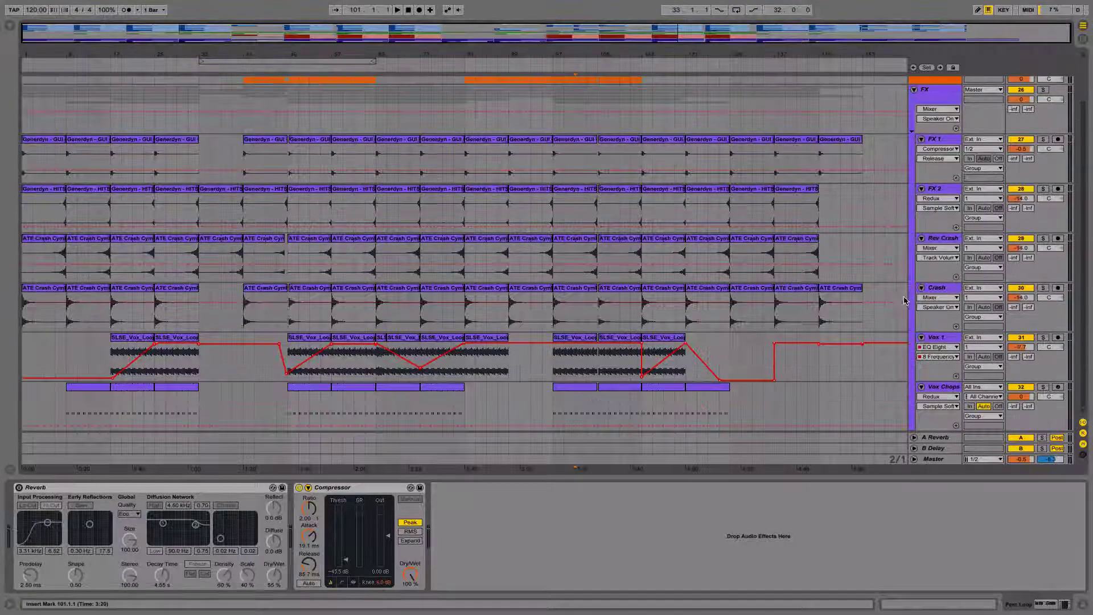
scroll(903, 301, "up", 3)
left_click(913, 145)
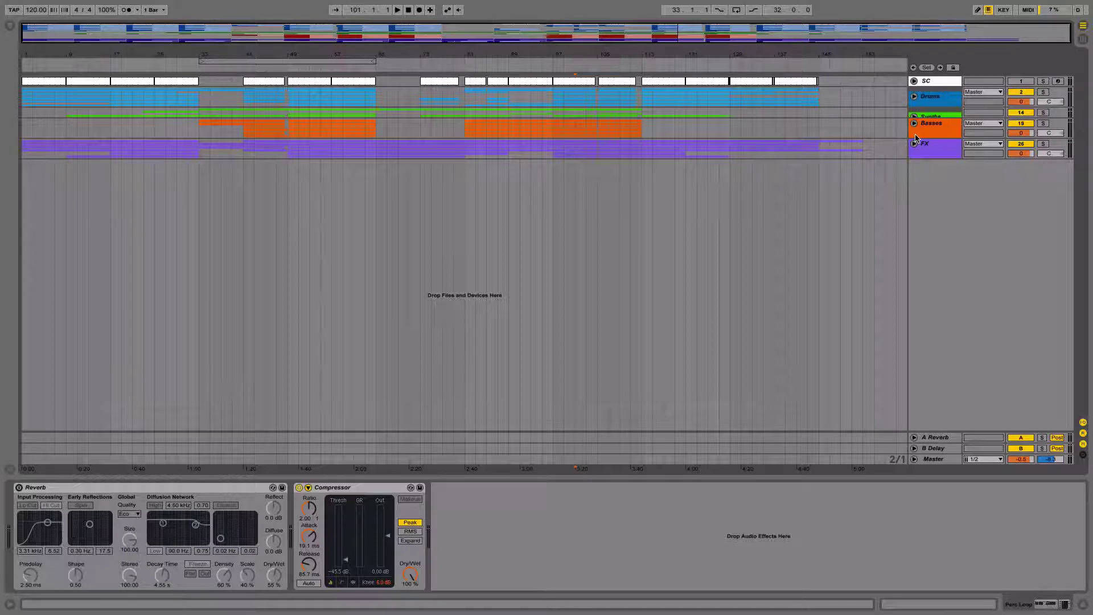
mouse_move(538, 5)
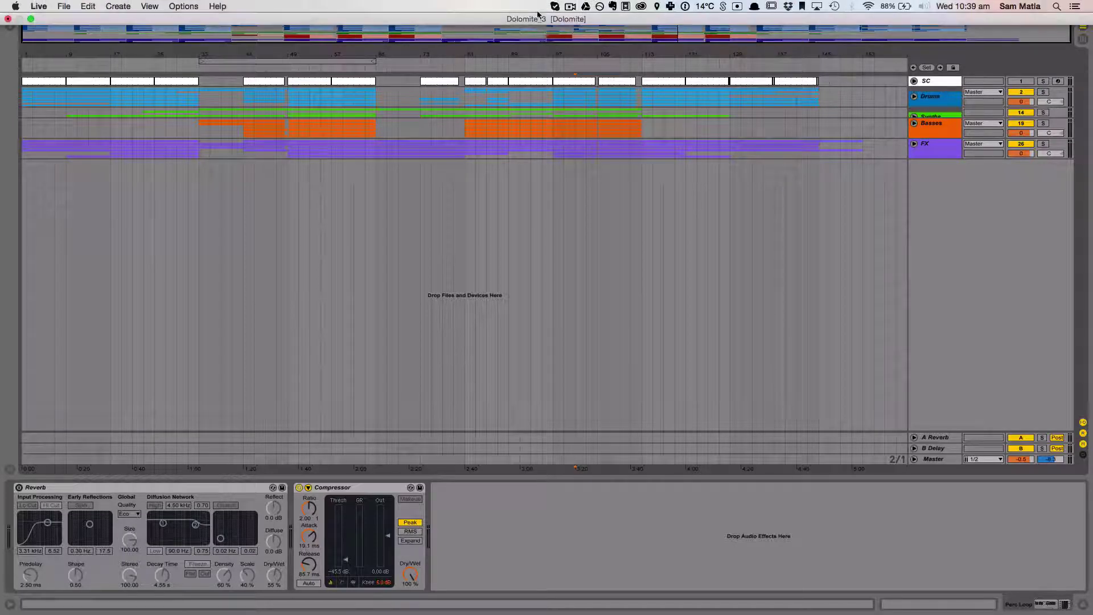
Place the loop brace over the first 32 bars of the arrangement, starting at bar 1.
left_click_drag(259, 59, 82, 45)
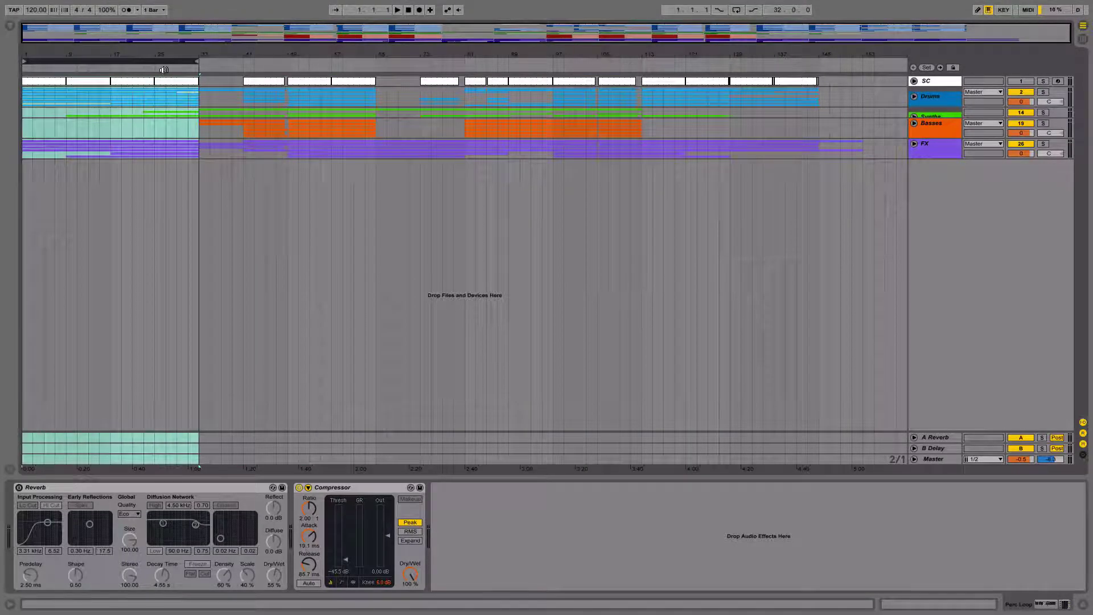
mouse_move(199, 60)
left_mouse_down()
mouse_move(67, 66)
mouse_move(199, 71)
left_mouse_up()
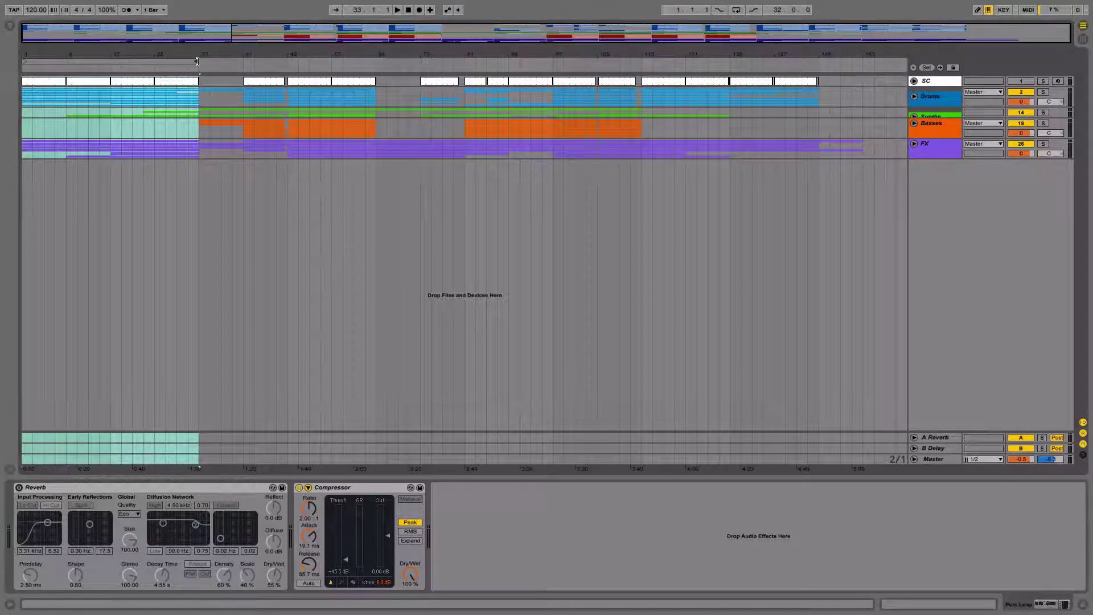
mouse_move(184, 52)
left_mouse_down()
mouse_move(185, 64)
mouse_move(185, 53)
left_mouse_up()
left_click(155, 61)
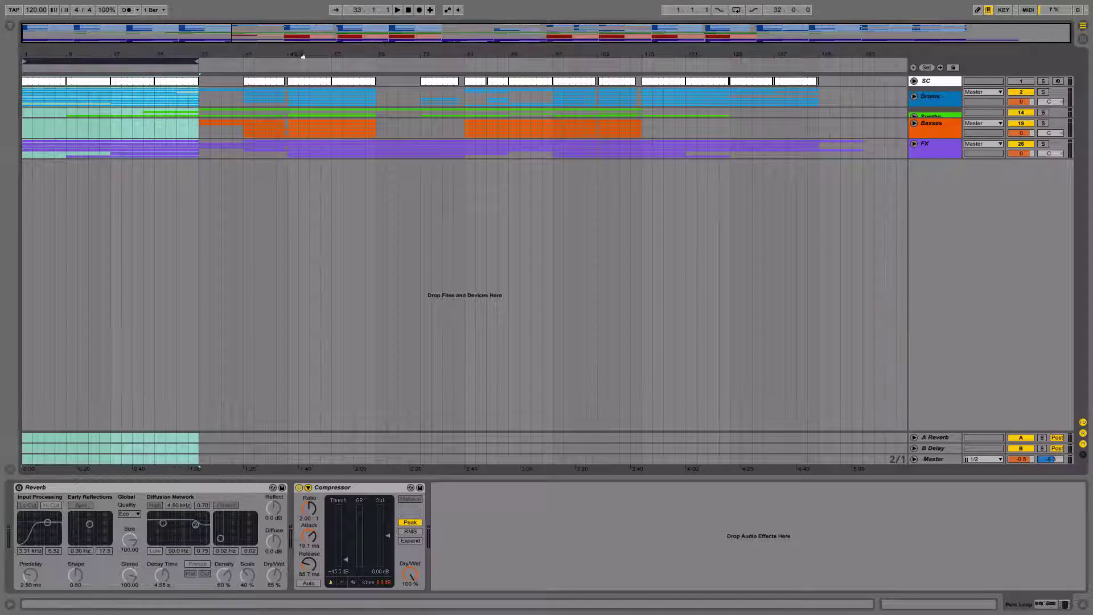
Move the loop brace to bar 33 and shorten it to 8 bars.
left_click_drag(85, 59, 260, 51)
left_click_drag(373, 60, 243, 61)
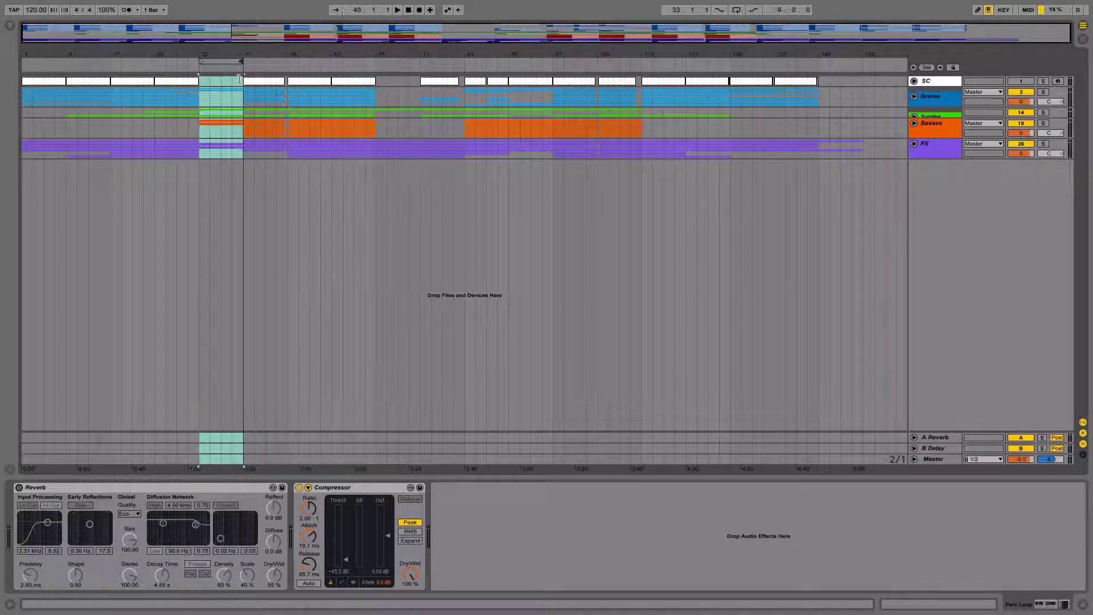
left_click(228, 64)
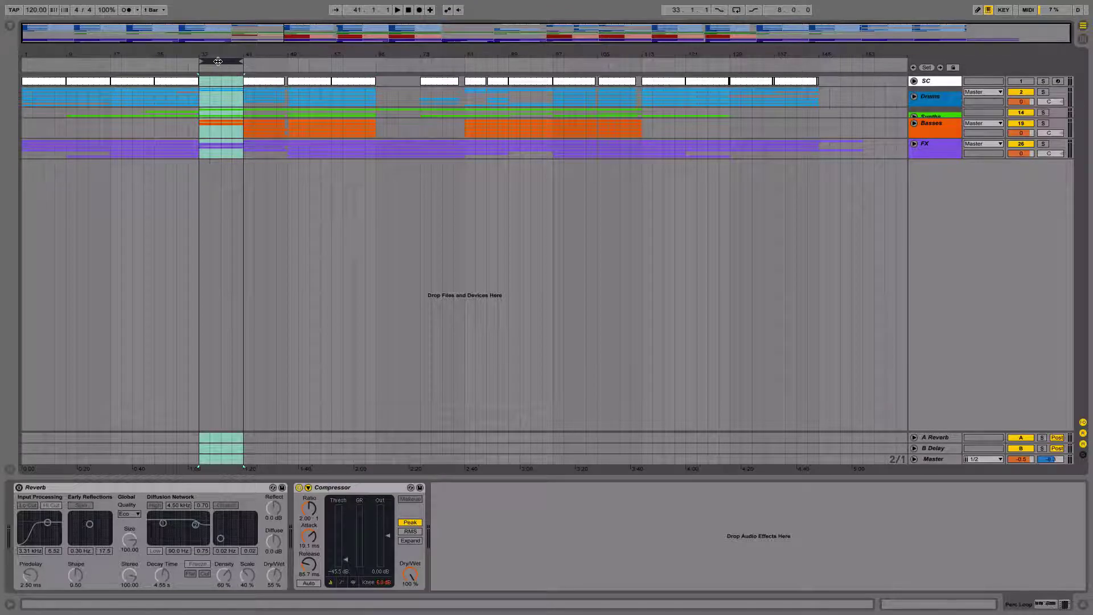
Move the loop brace to bar 65 and extend it to 16 bars.
left_click_drag(217, 62, 540, 63)
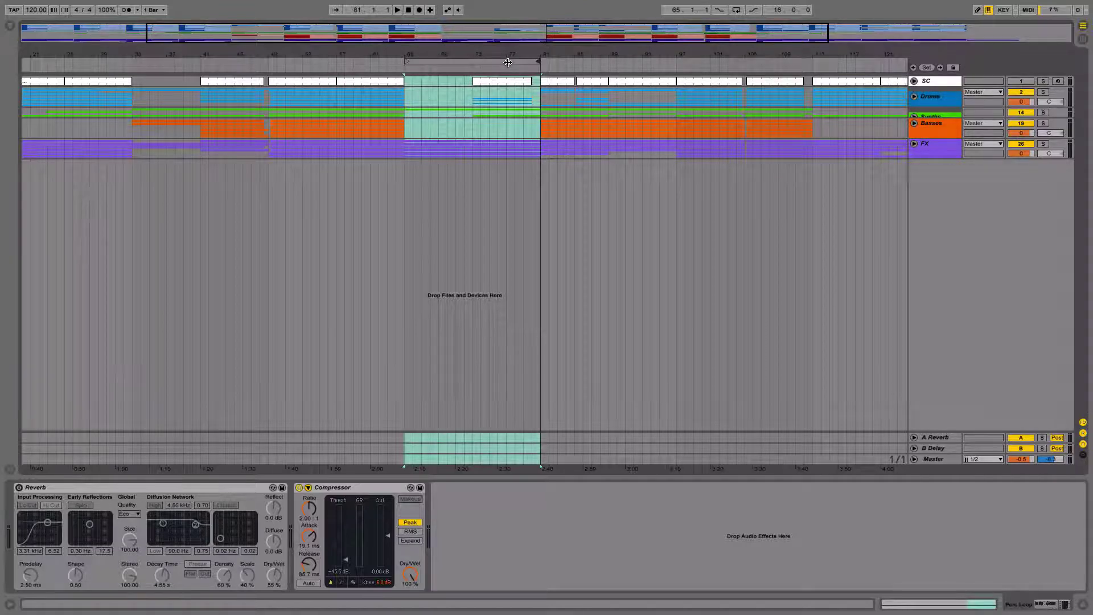
left_click_drag(507, 63, 664, 25)
left_click_drag(531, 61, 65, 19)
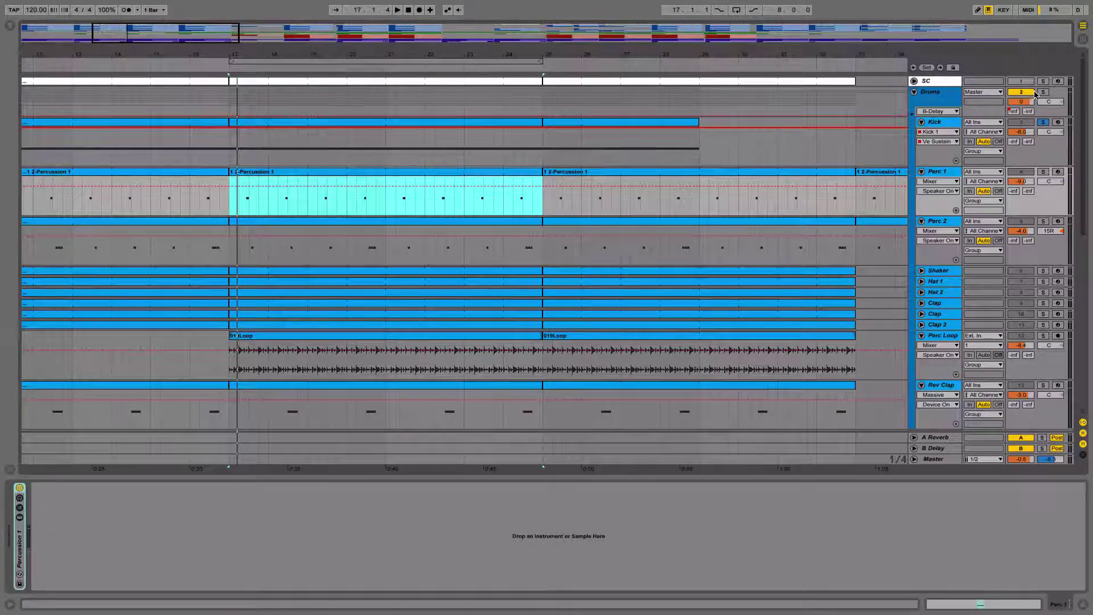
Solo the Drums group and audition it with looping enabled over the 8 bars from bar 17.
left_click(1043, 92)
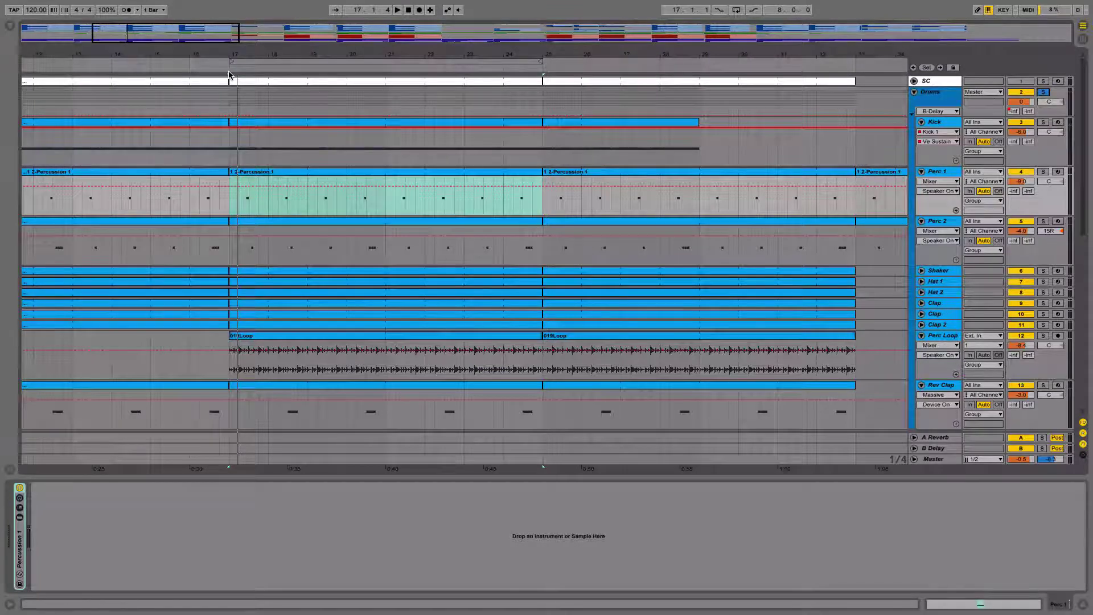
right_click(242, 61)
left_click(249, 69)
left_click(227, 71)
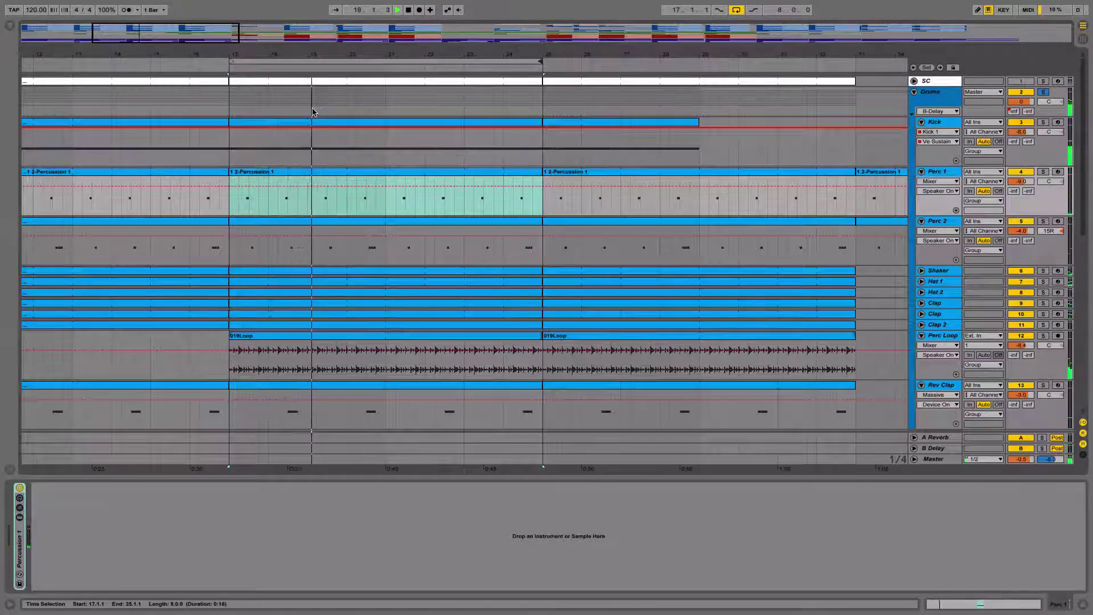
scroll(341, 142, "down", 3)
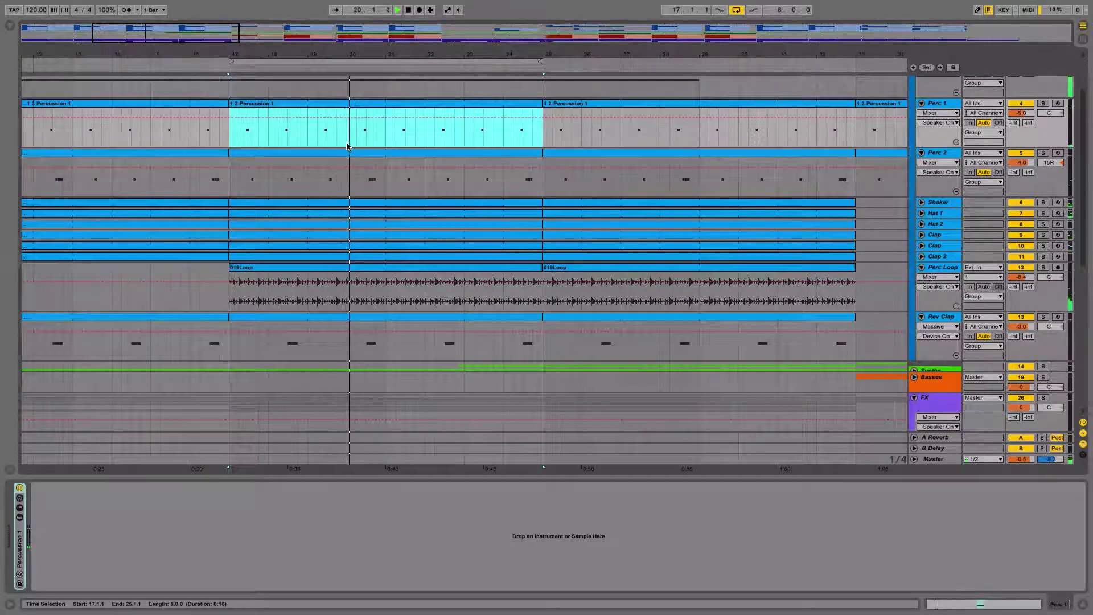
key("space")
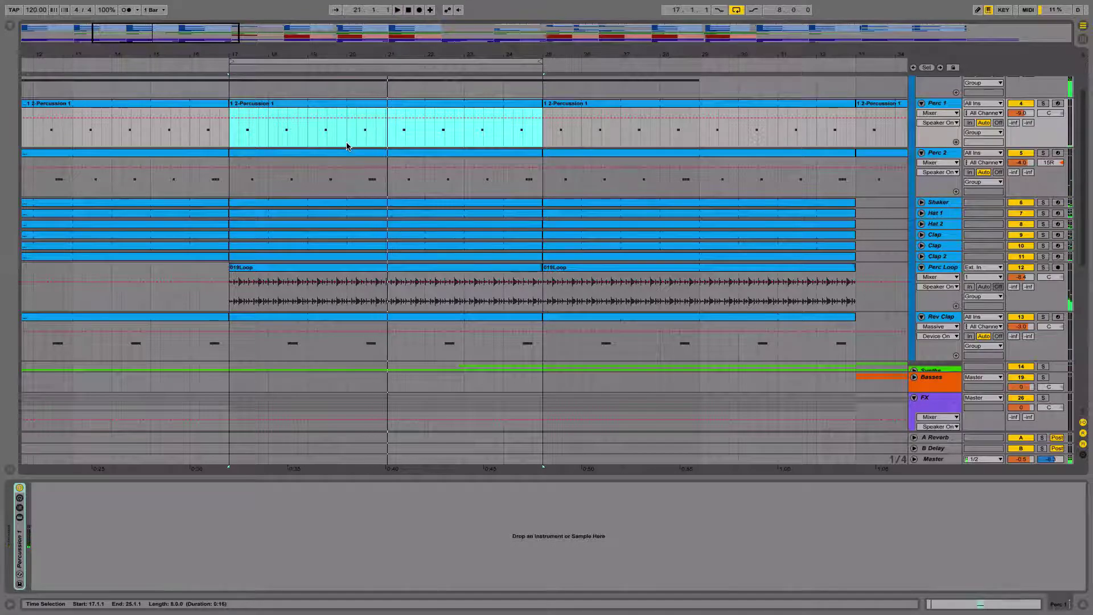
scroll(370, 140, "up", 3)
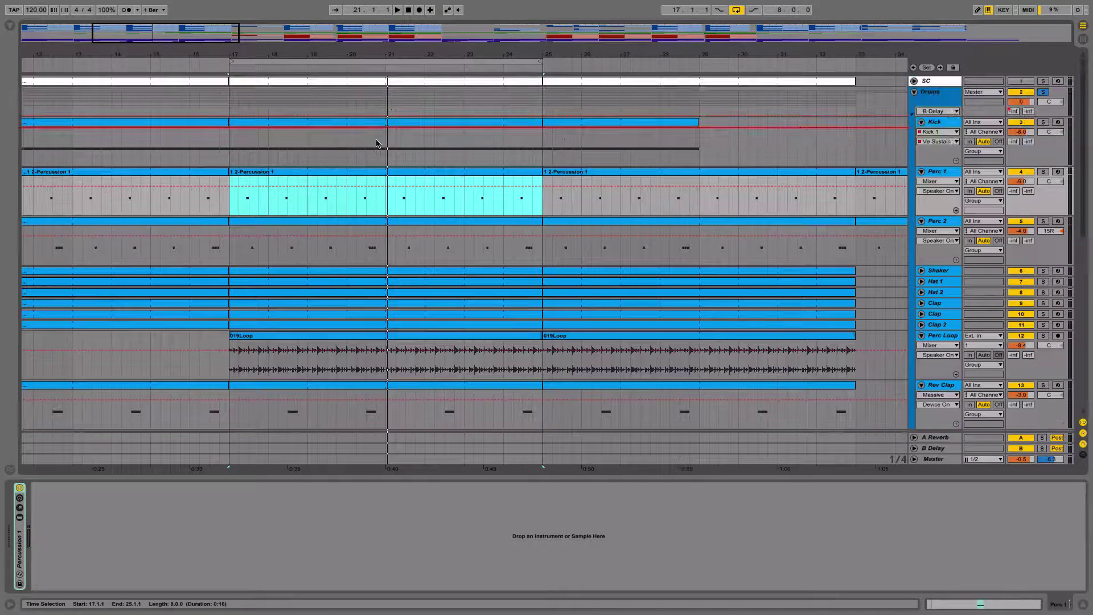
Show the Kick track's devices, solo the track alone and audition it from bar 17.
key("Up")
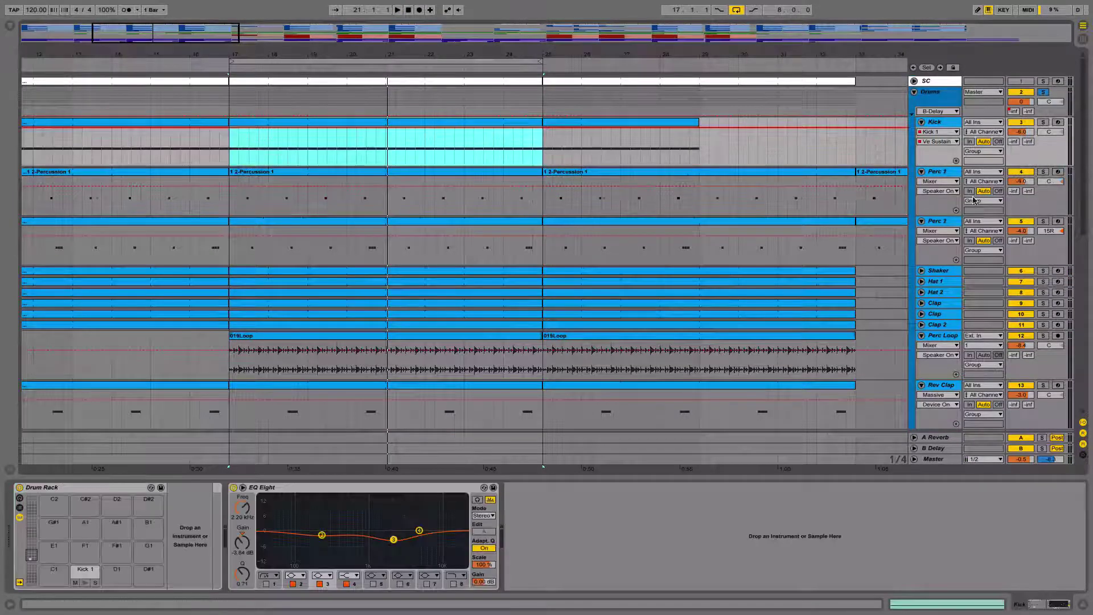
left_click(958, 120)
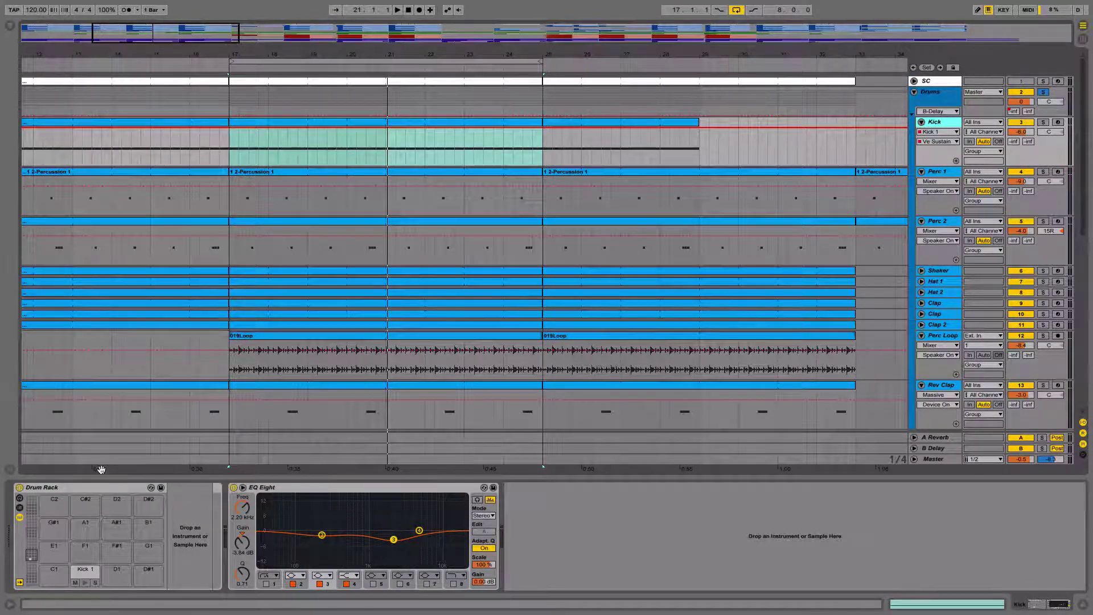
left_click(1043, 122)
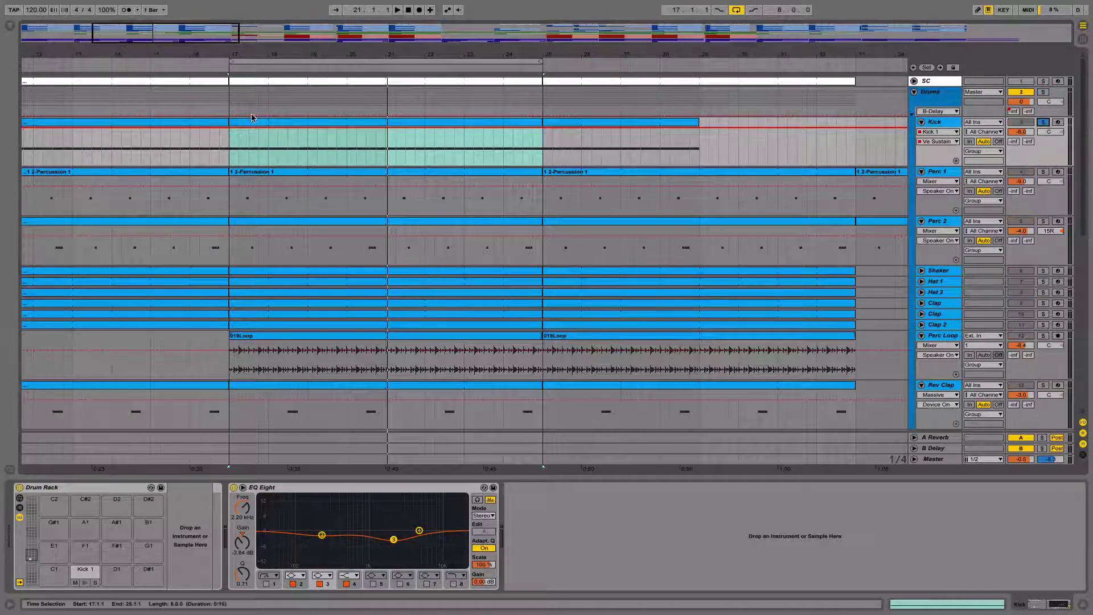
left_click_drag(259, 48, 350, 53)
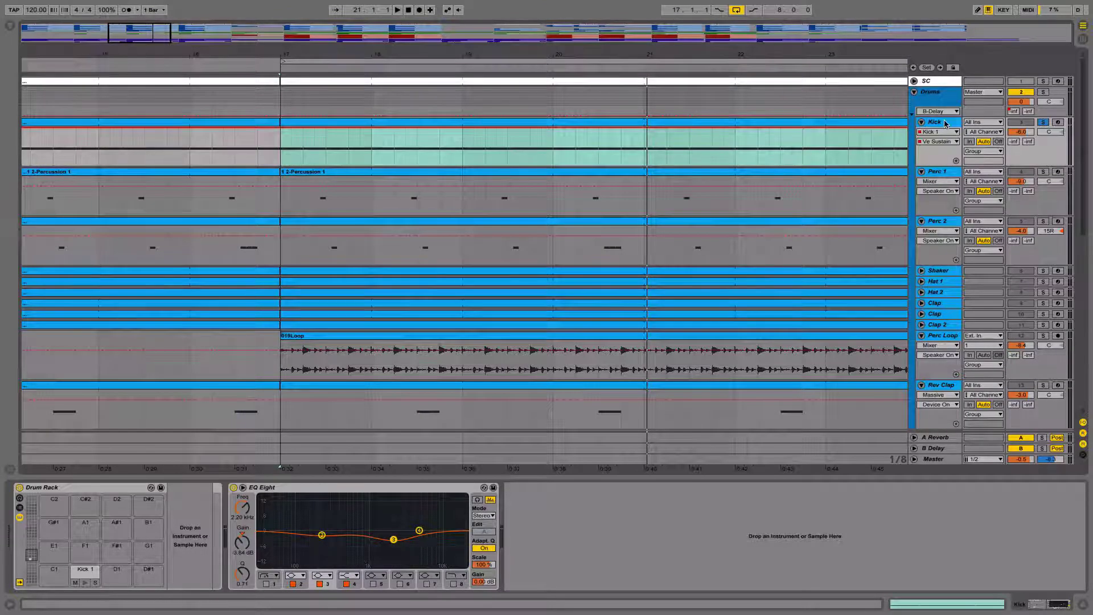
left_click(298, 68)
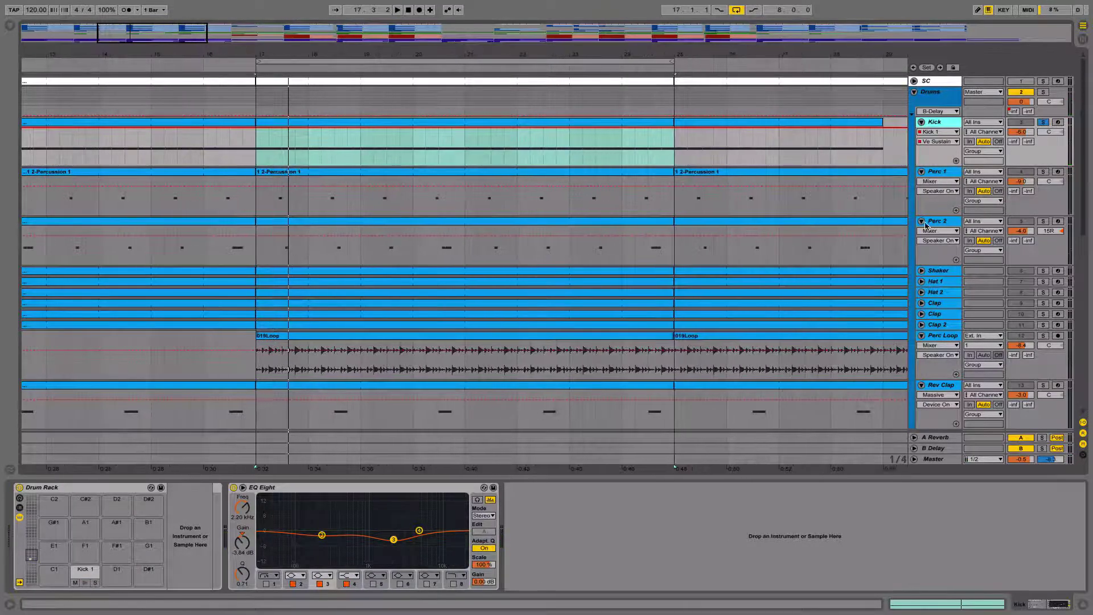
Solo the Perc 1 track in place of Kick and audition it from bar 17.
left_click(937, 168)
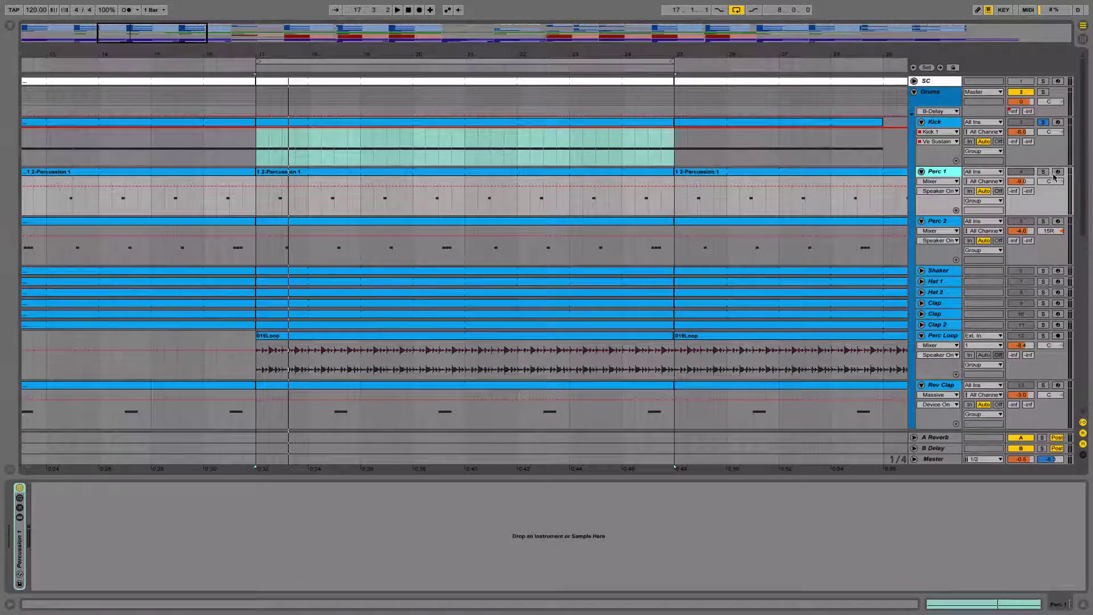
left_click(1044, 172)
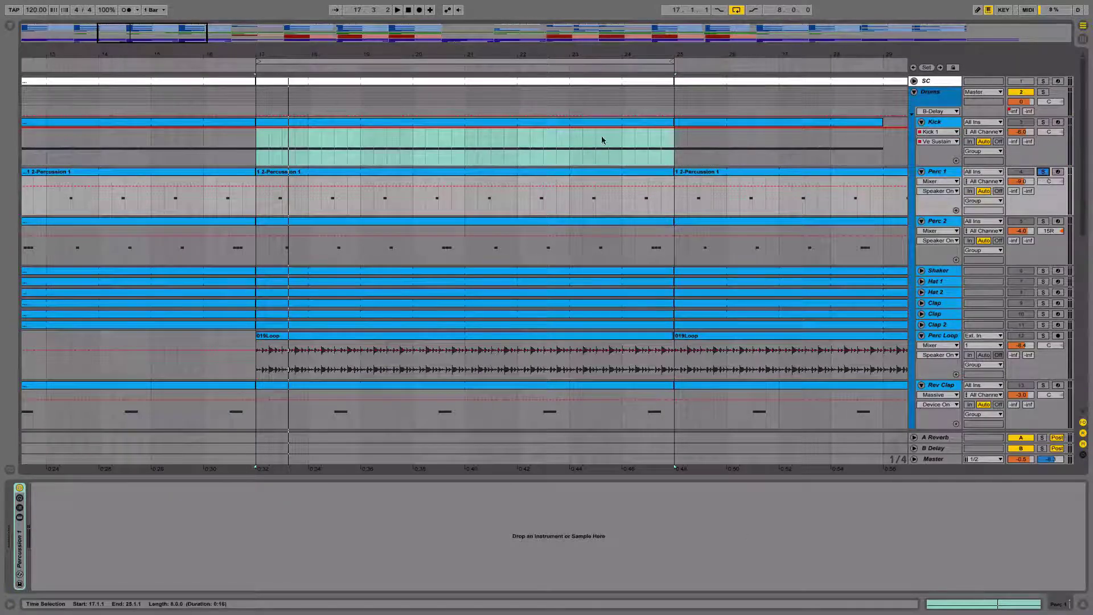
left_click_drag(273, 62, 275, 70)
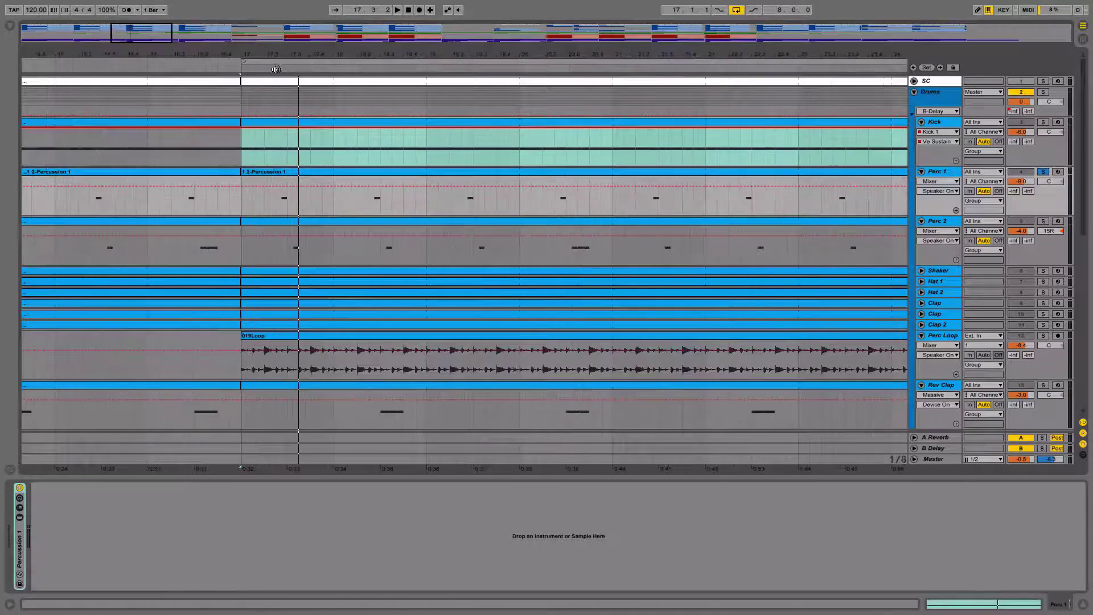
key("space")
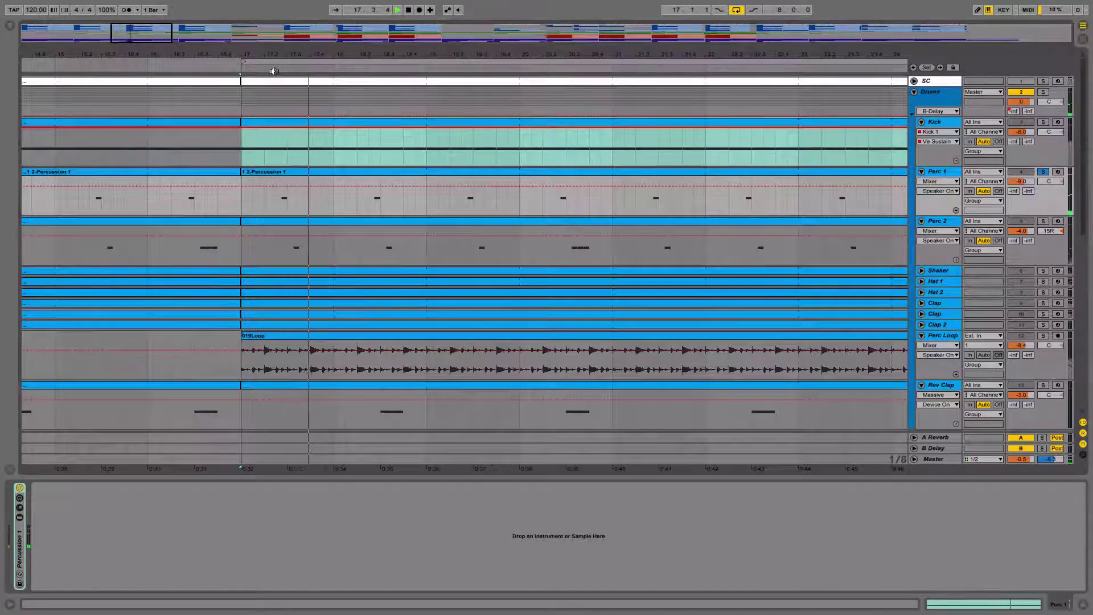
key("space")
Expand the Percussion 1 rack on Perc 1 and the Reverb in its chain to inspect their settings.
left_click(936, 172)
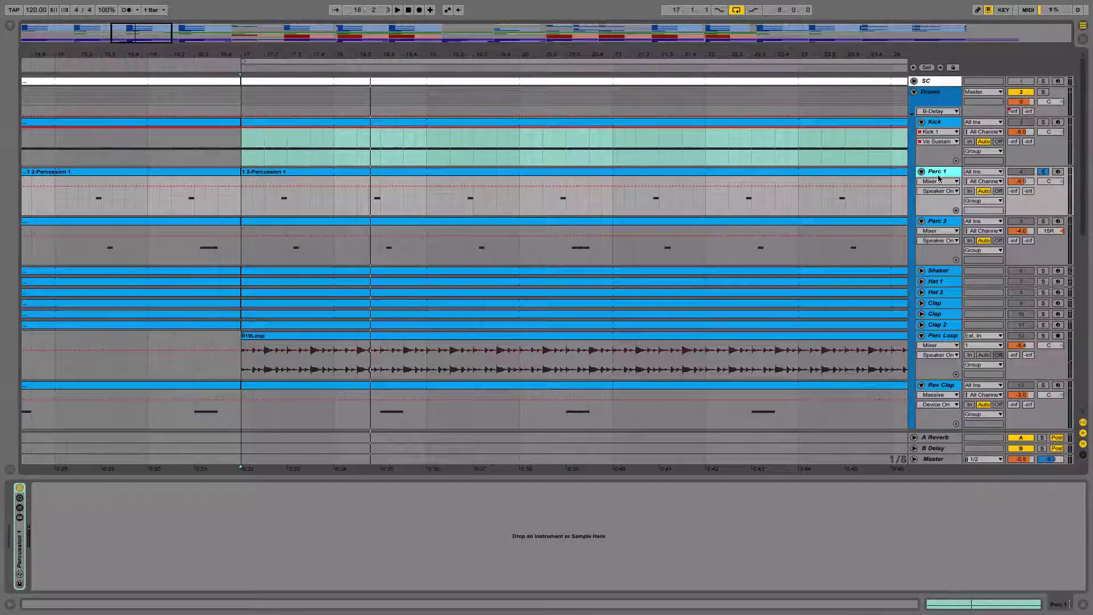
double_click(19, 549)
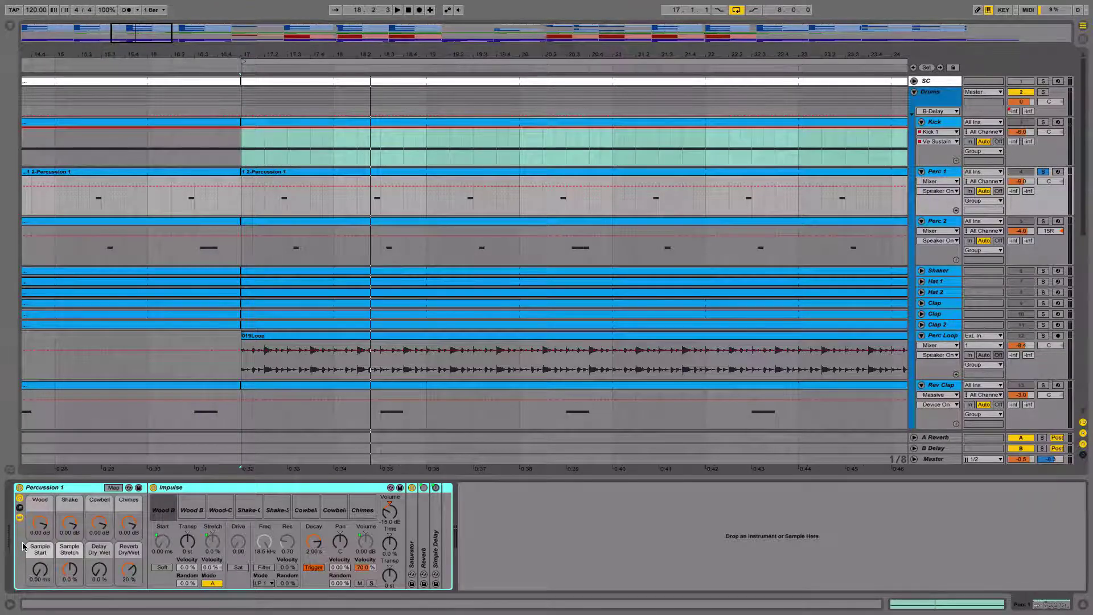
double_click(422, 540)
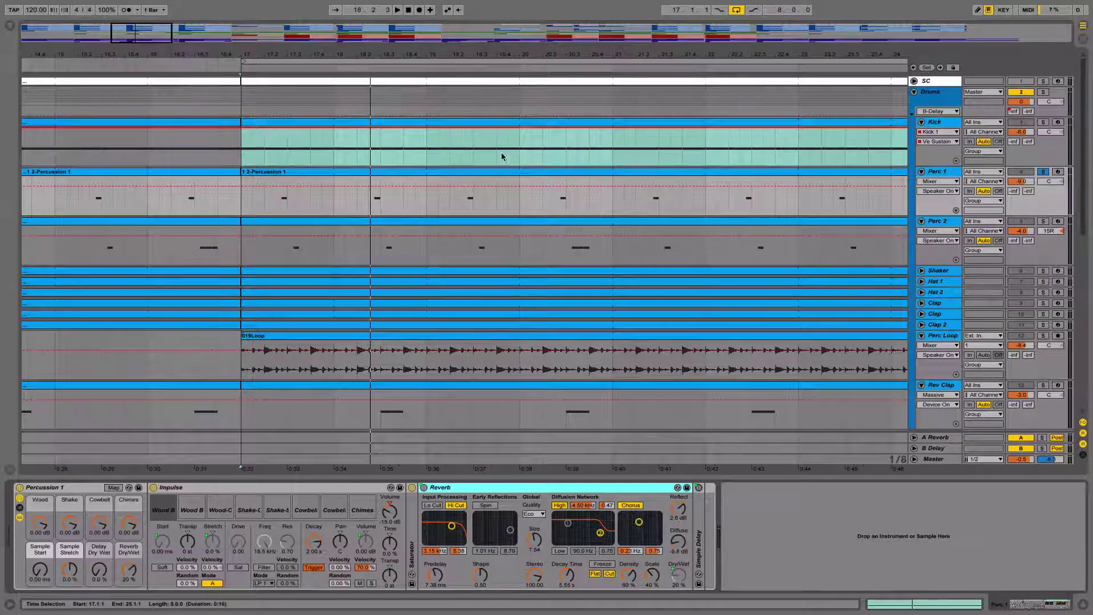
left_click_drag(279, 56, 216, 56)
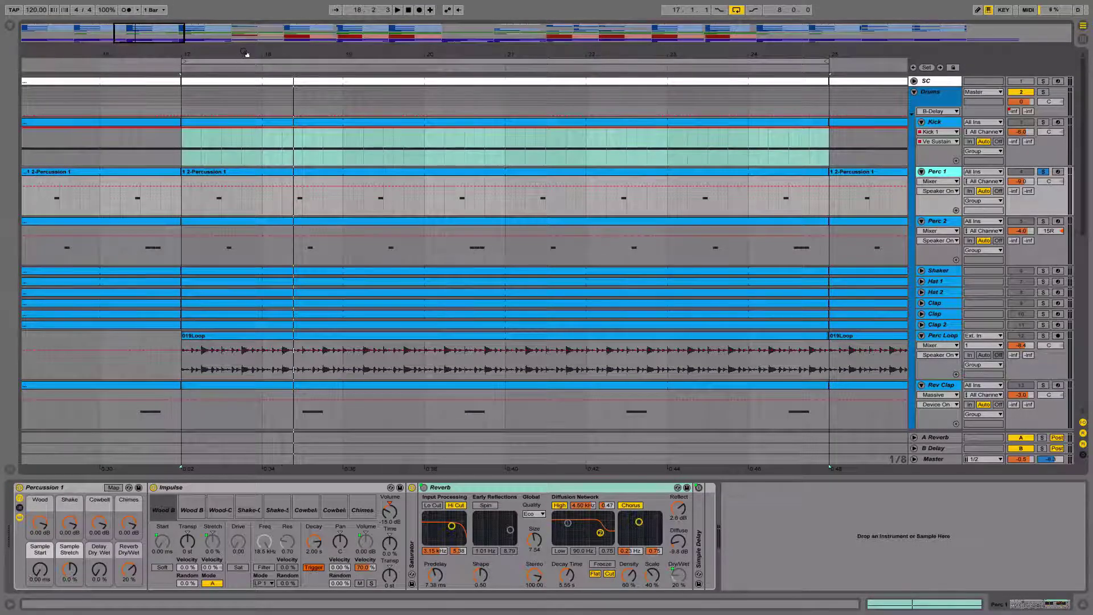
Switch the solo from Perc 1 to Perc 2, show its sampler and audition it from bars 17 and 19.
left_click(1043, 171)
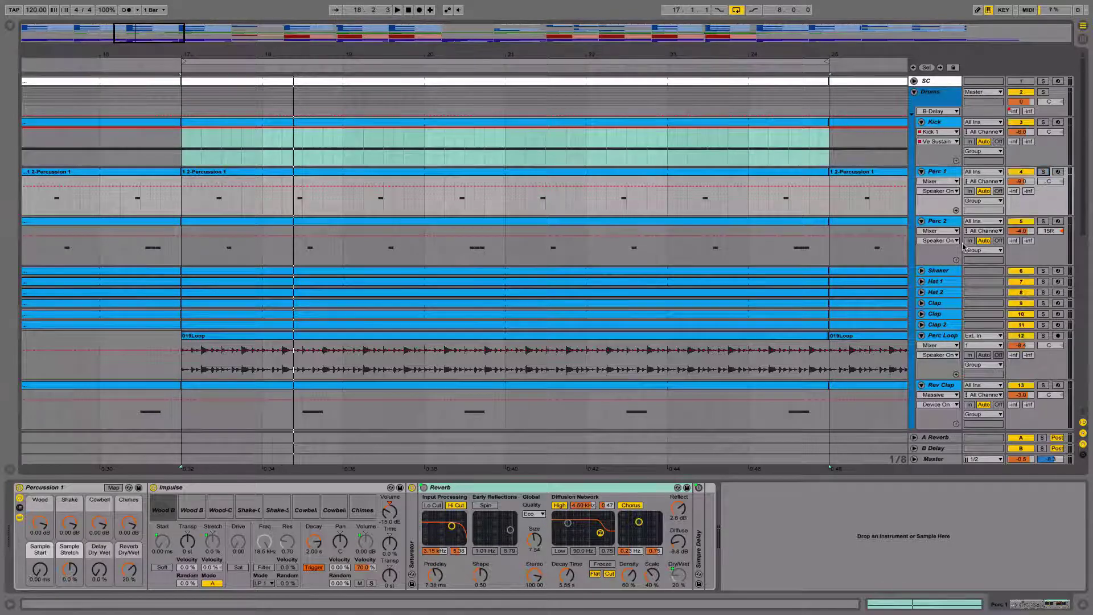
left_click(938, 226)
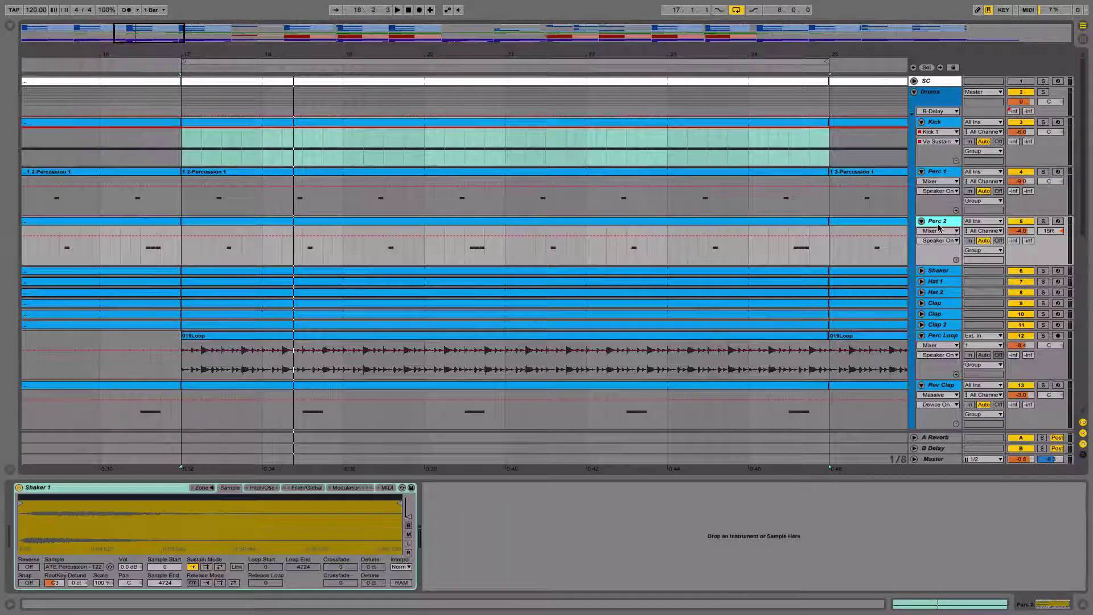
left_click(1042, 222)
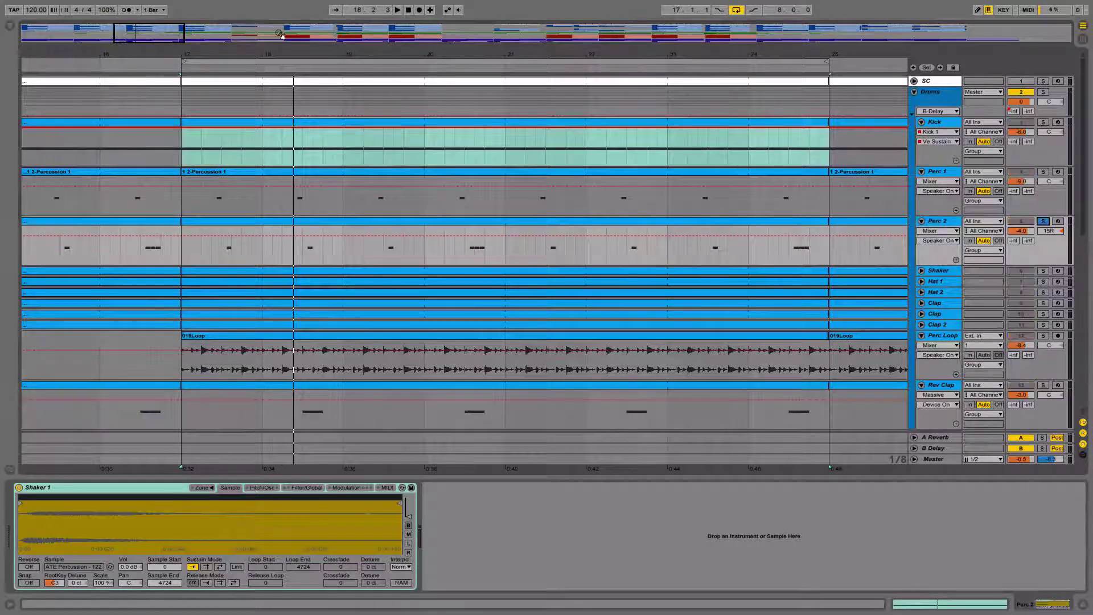
left_click_drag(226, 54, 231, 94)
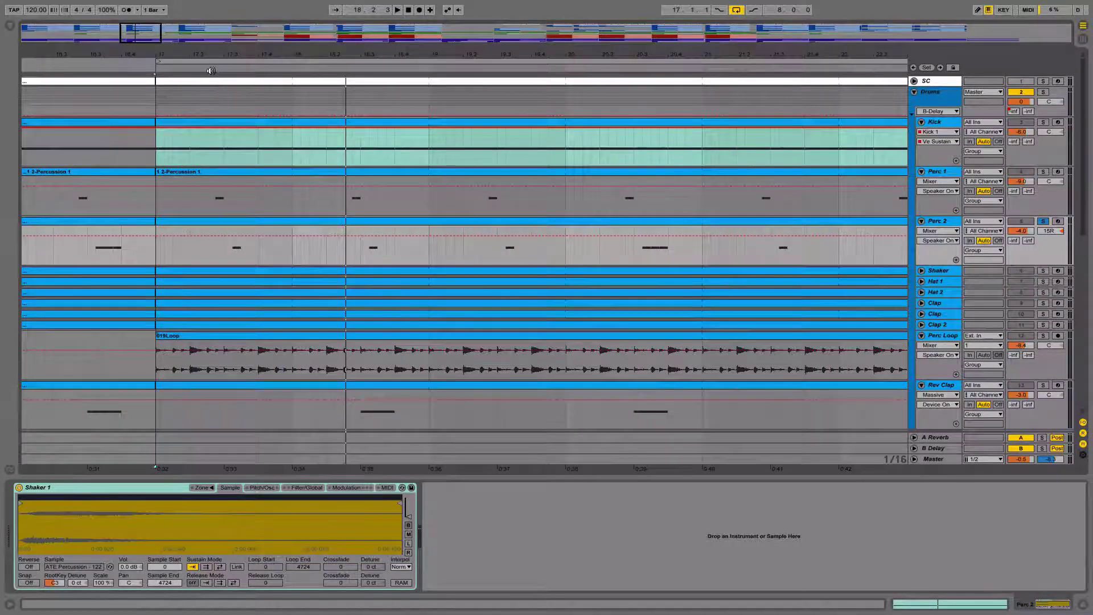
left_click(211, 71)
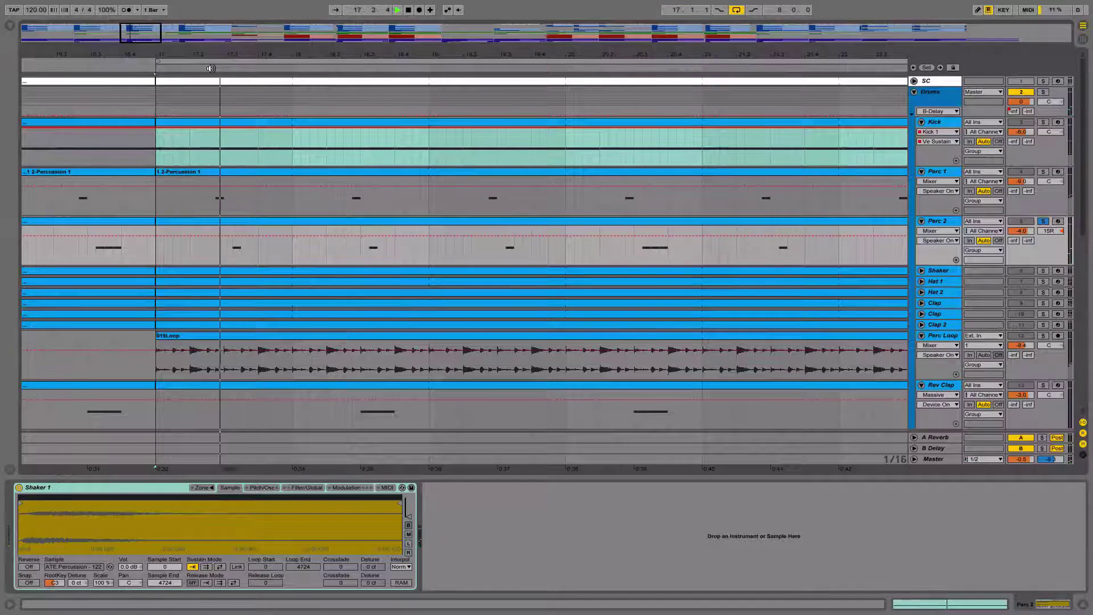
key("space")
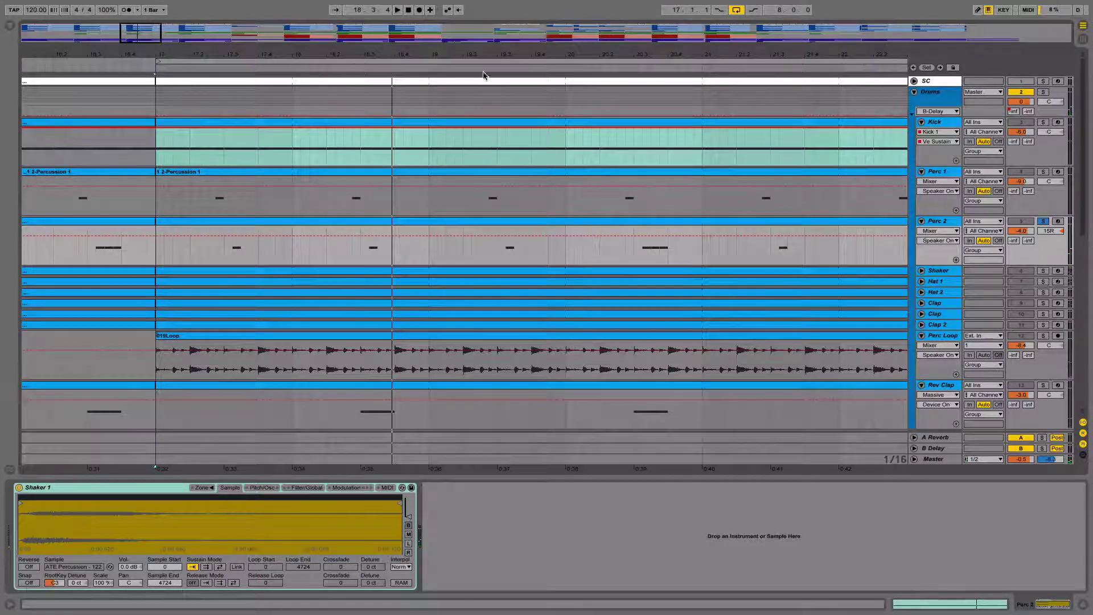
left_click(482, 68)
key("space")
left_click_drag(491, 56, 490, 18)
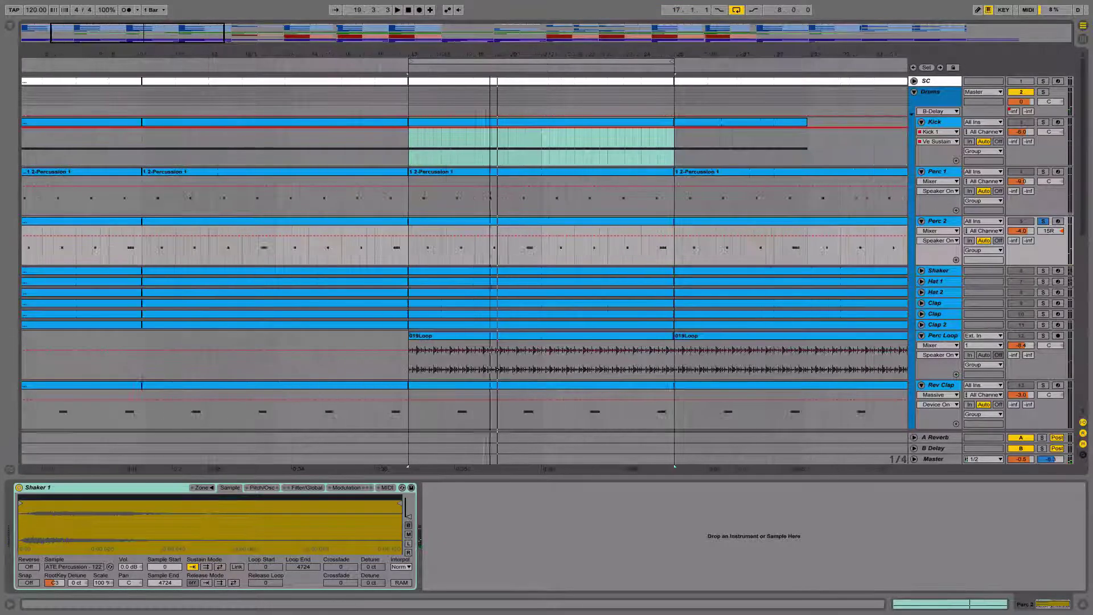
Unfold the Shaker track, solo it in place of Perc 2 and audition its clip from bar 17.
left_click(921, 271)
left_click(614, 277)
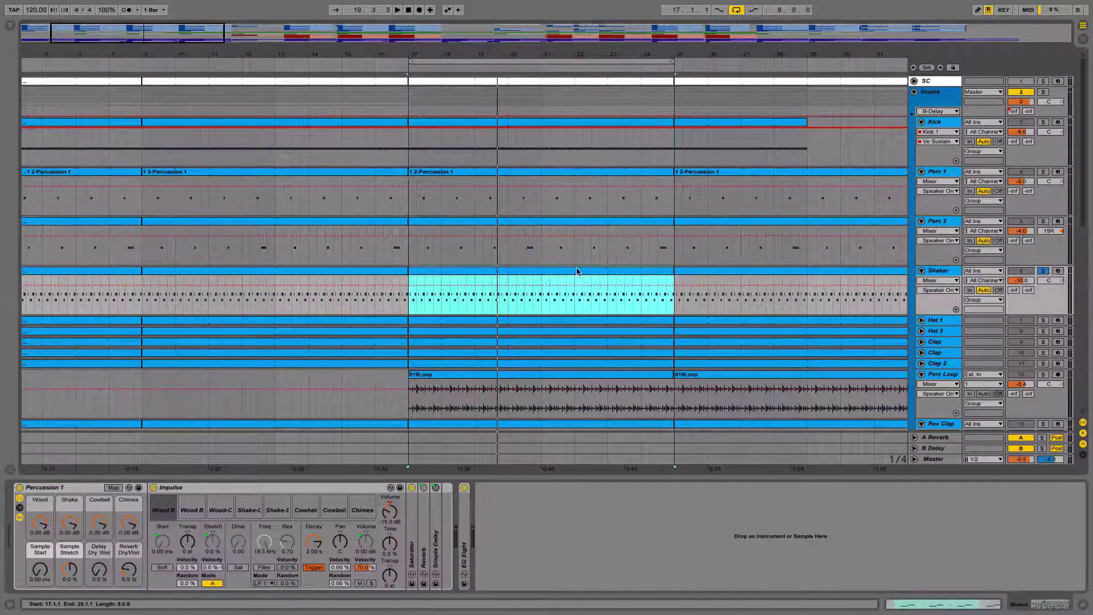
key("space")
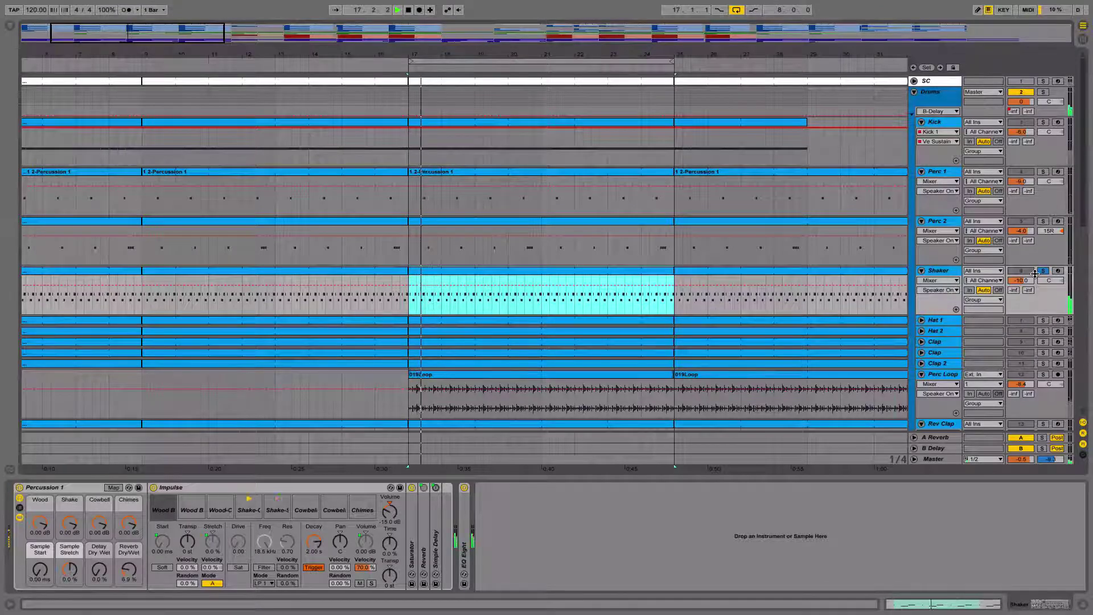
key("space")
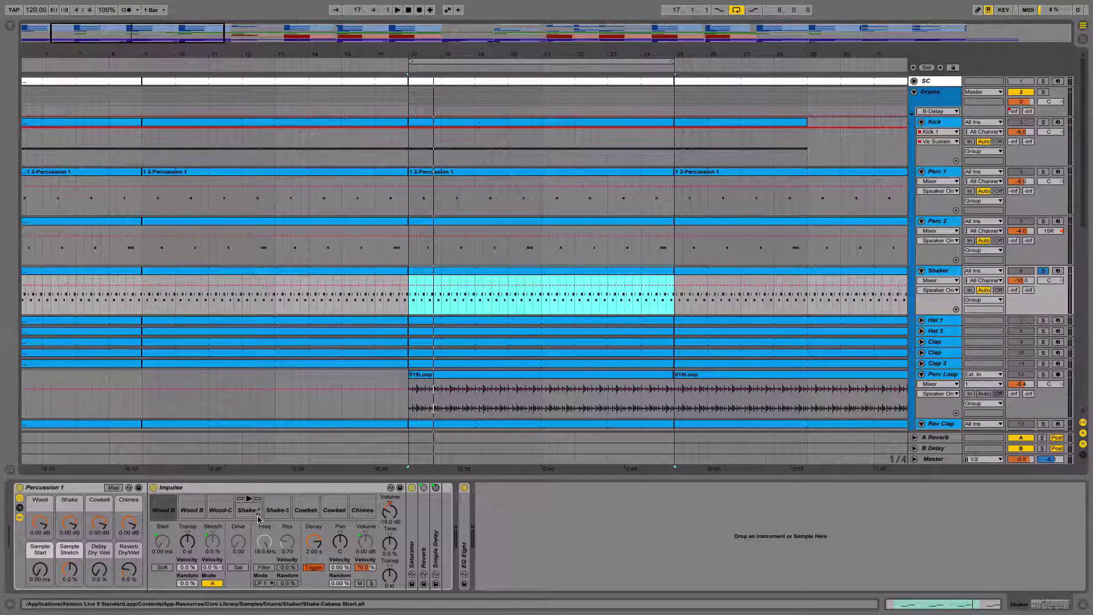
Play the Shaker track while viewing its clip's notes, and return to its devices.
key("space")
left_click(943, 603)
left_click(732, 464)
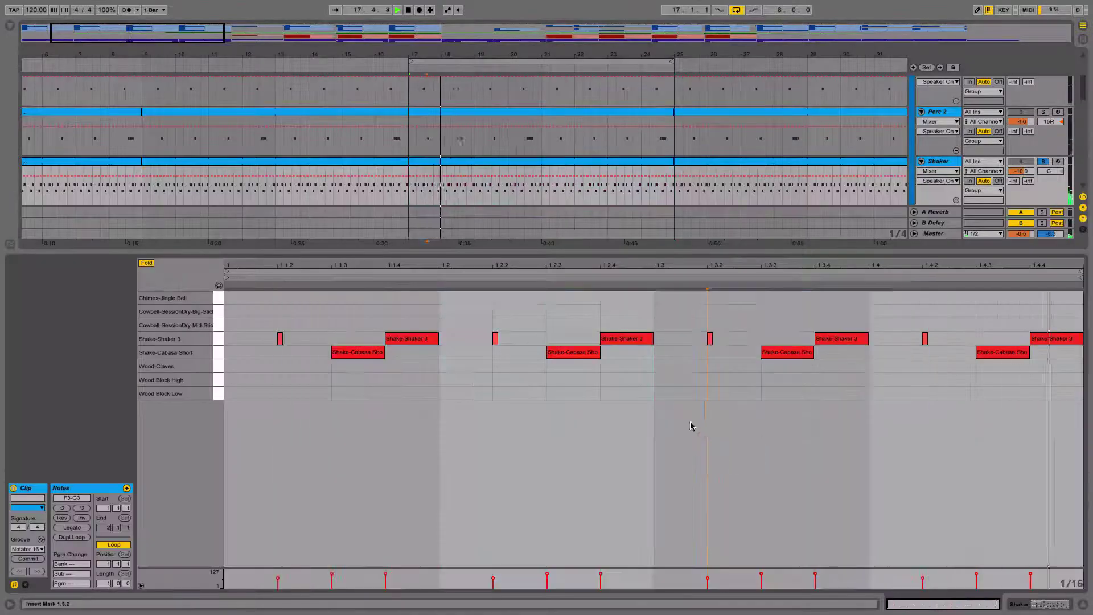
left_click(1040, 604)
scroll(509, 185, "up", 2)
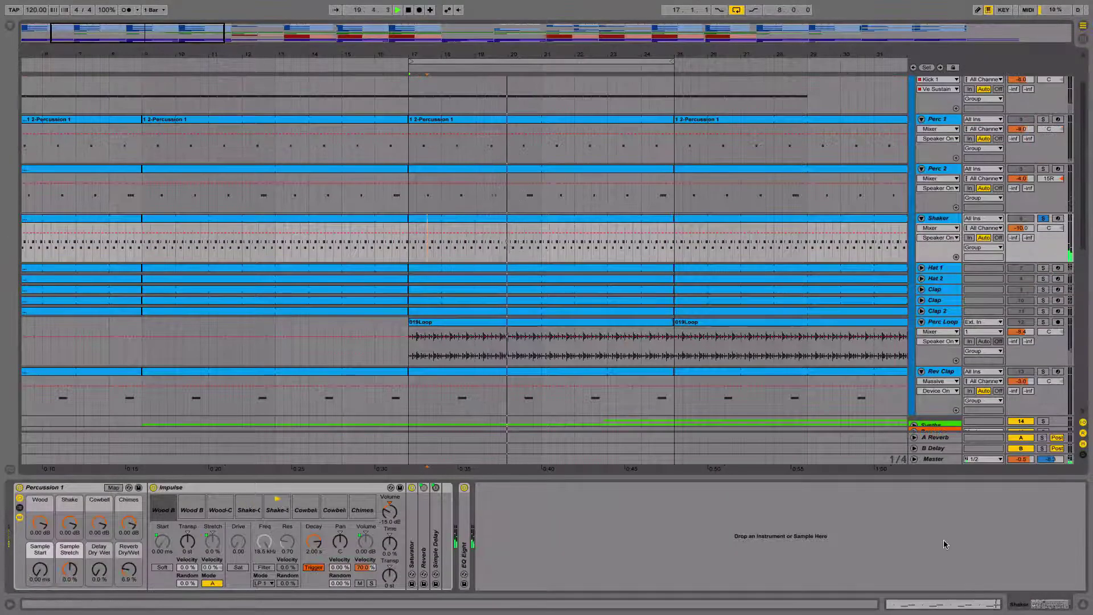
Show the Shaker clip's notes, open its groove choices without changing them, and hide the detail view.
left_click(919, 605)
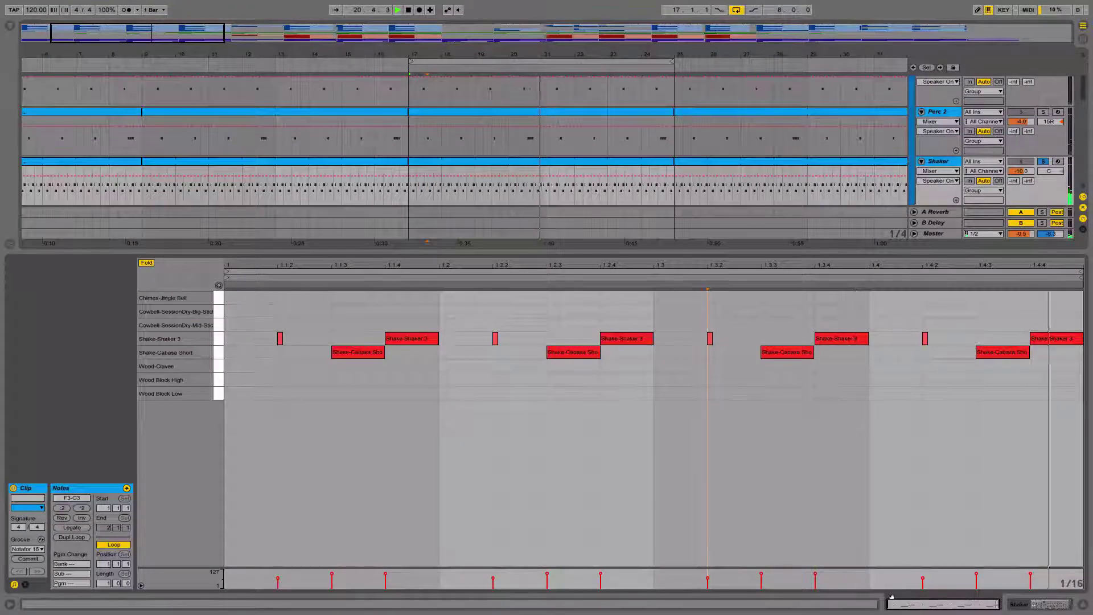
left_click(35, 549)
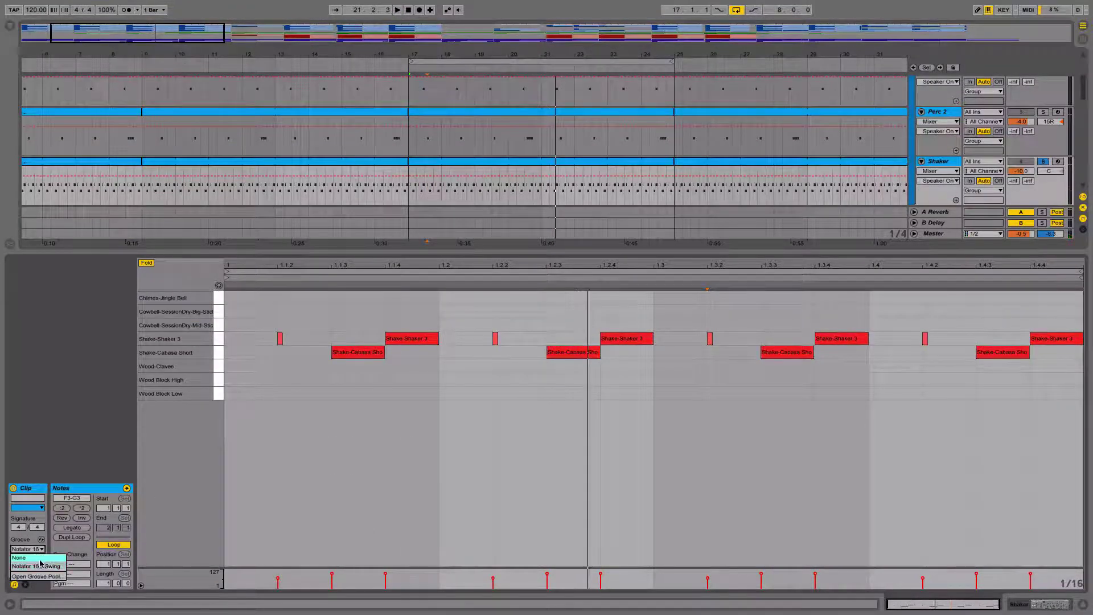
left_click(1054, 603)
left_click(1054, 603)
left_click(1083, 605)
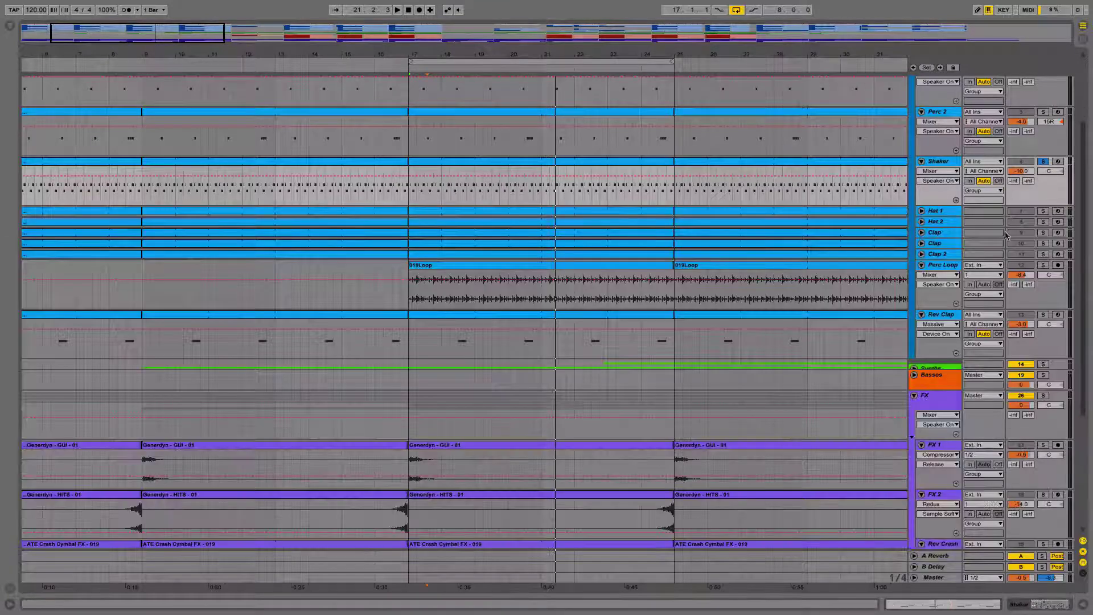
Unfold the Hat 1 track, solo it in place of Shaker and audition it from bar 17.
left_click(931, 214)
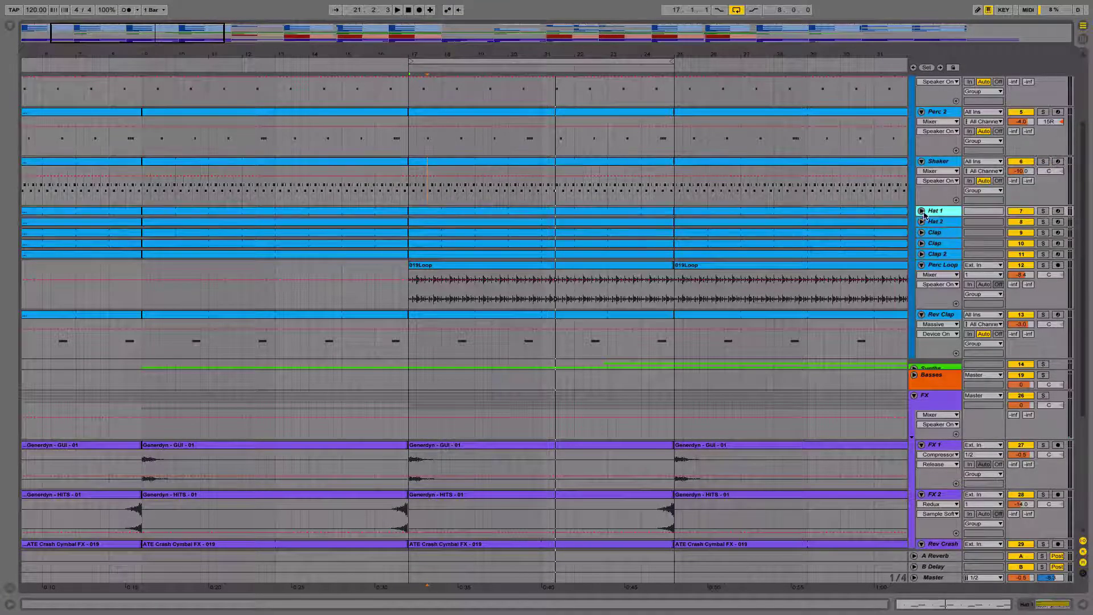
left_click(921, 211)
left_click(1043, 211)
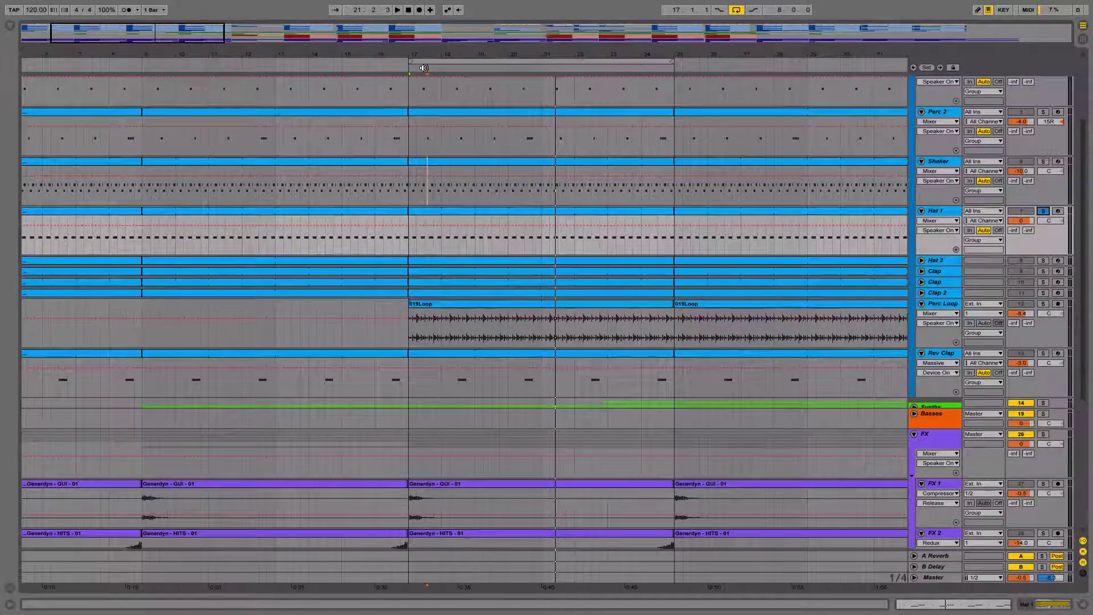
key("space")
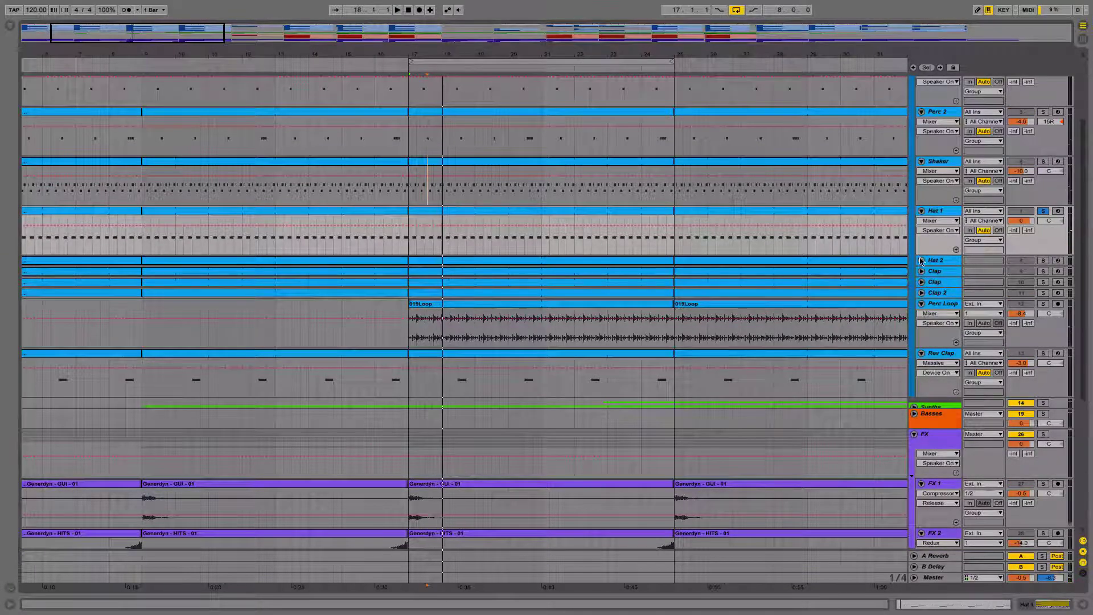
Unfold the Hat 2 track, add it to the Hat 1 solo and audition the hats around bar 20.
left_click(921, 261)
left_click_drag(509, 57, 675, 63)
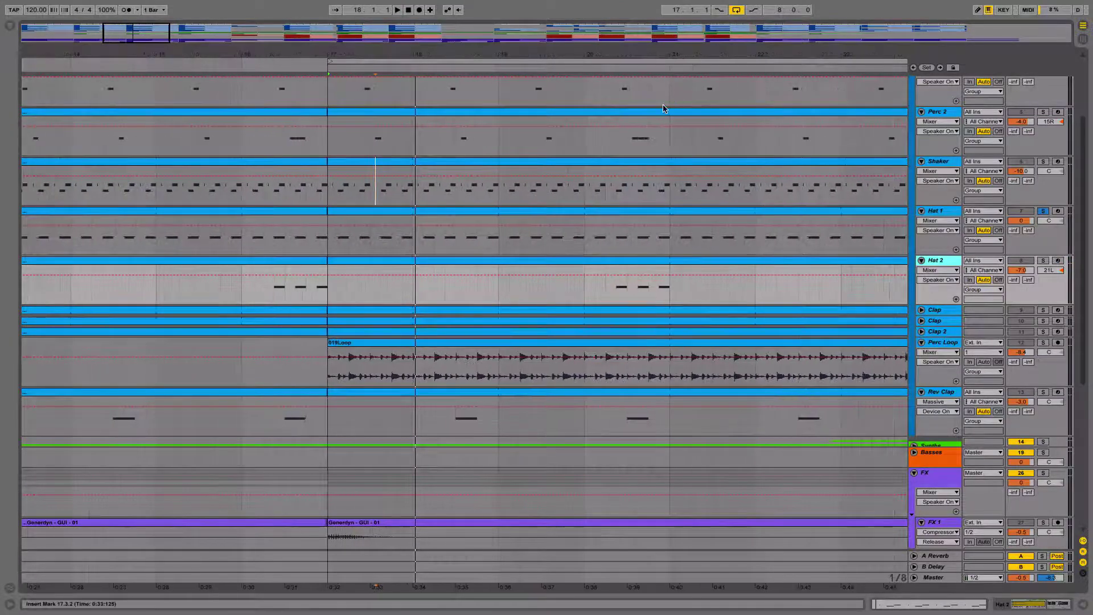
left_click_drag(568, 69, 552, 68)
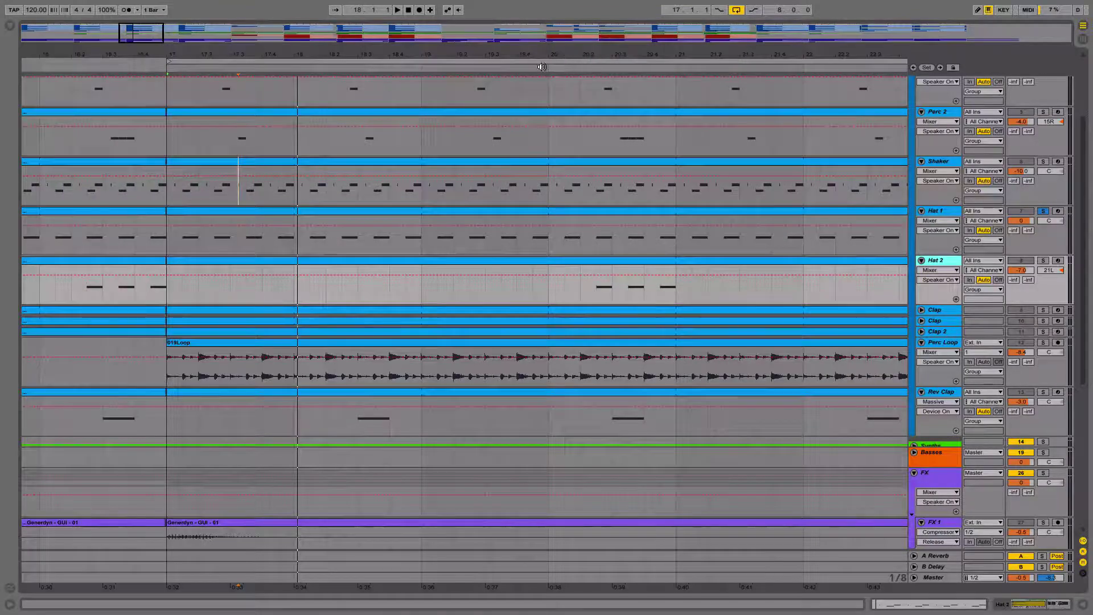
left_click(541, 67)
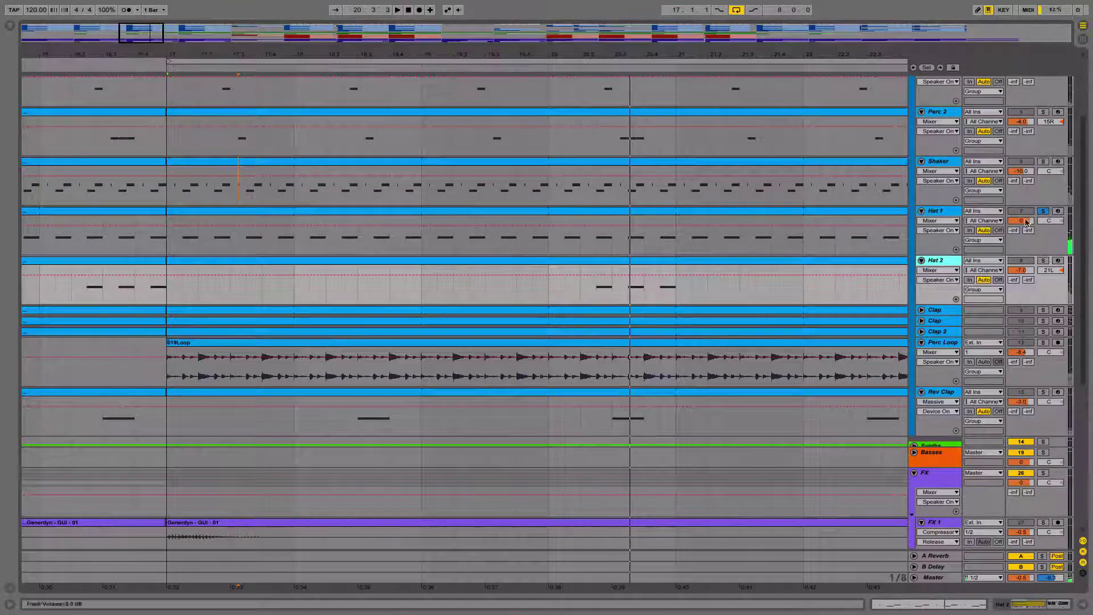
left_click(1043, 261, "super")
left_click(541, 62)
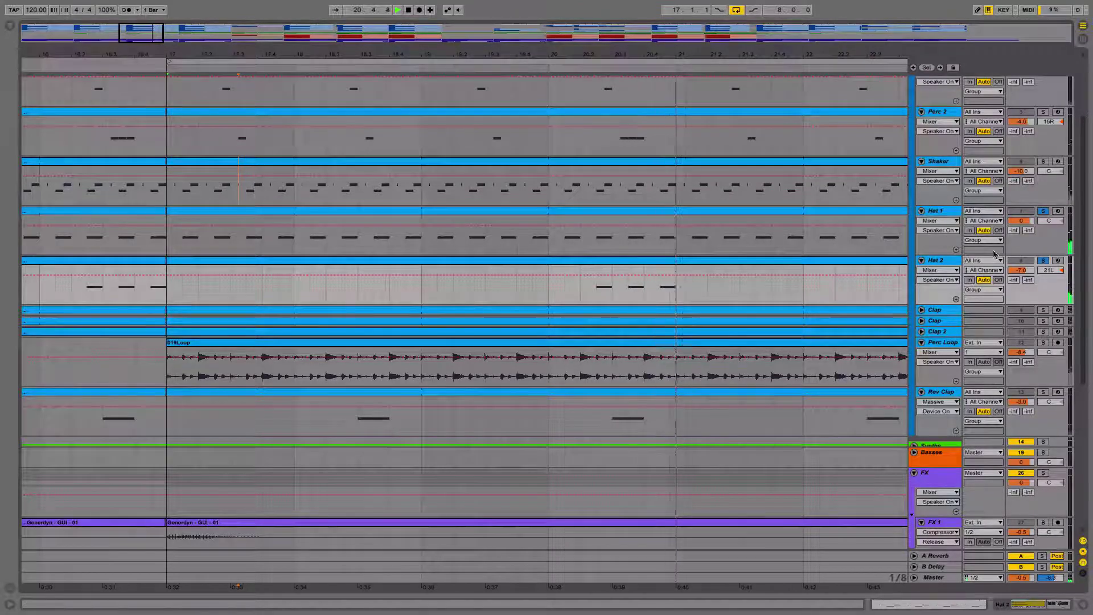
key("space")
Replace the hat solos with a solo of the Drums group and audition it around bar 20.
left_click(1042, 261)
scroll(1059, 128, "up", 3)
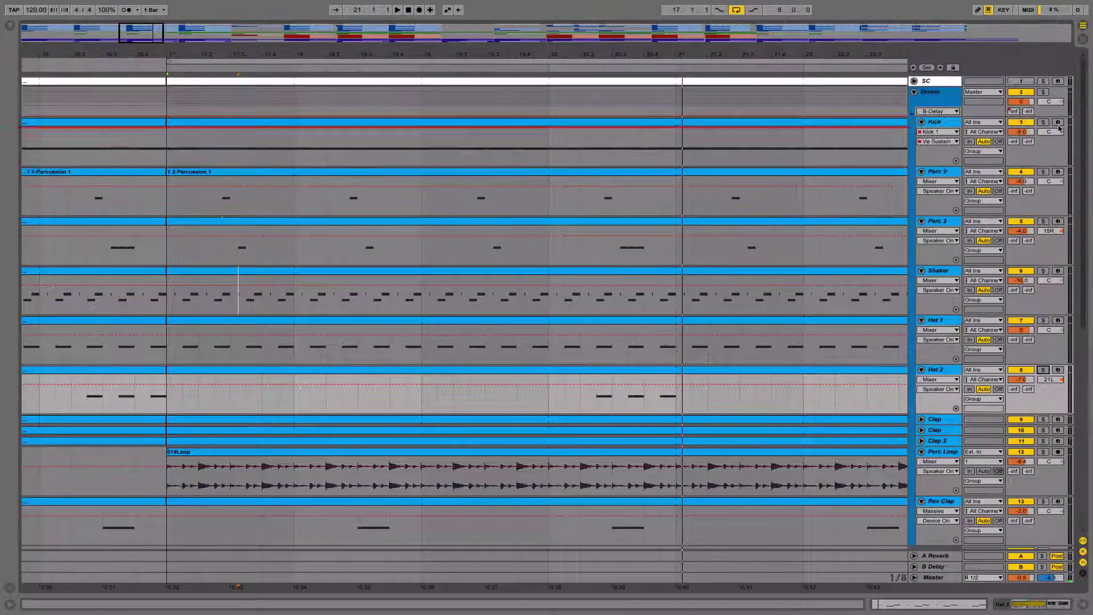
left_click(538, 75)
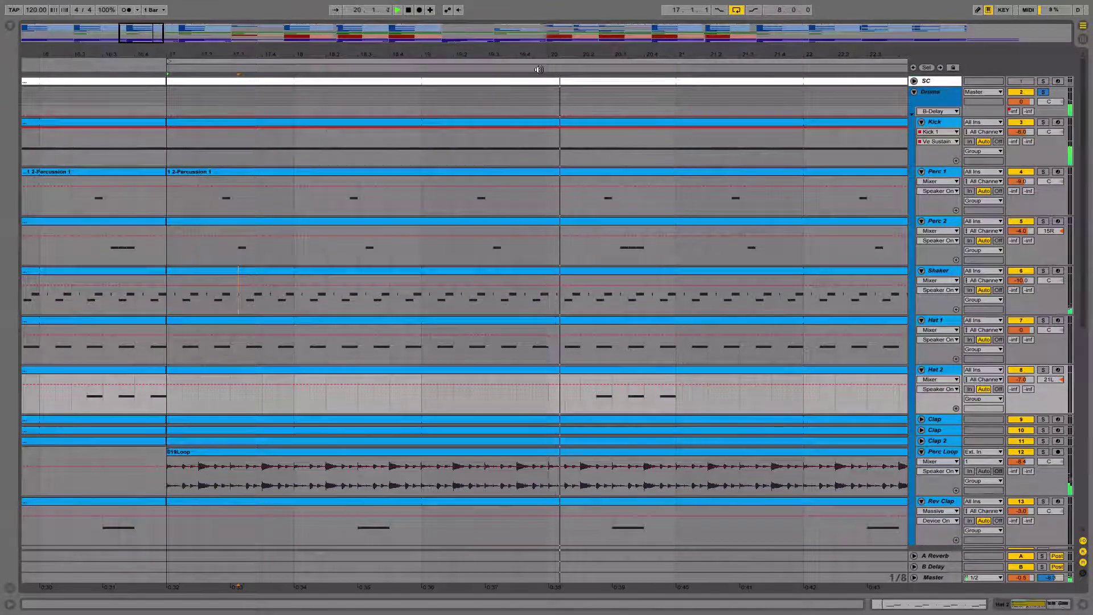
key("space")
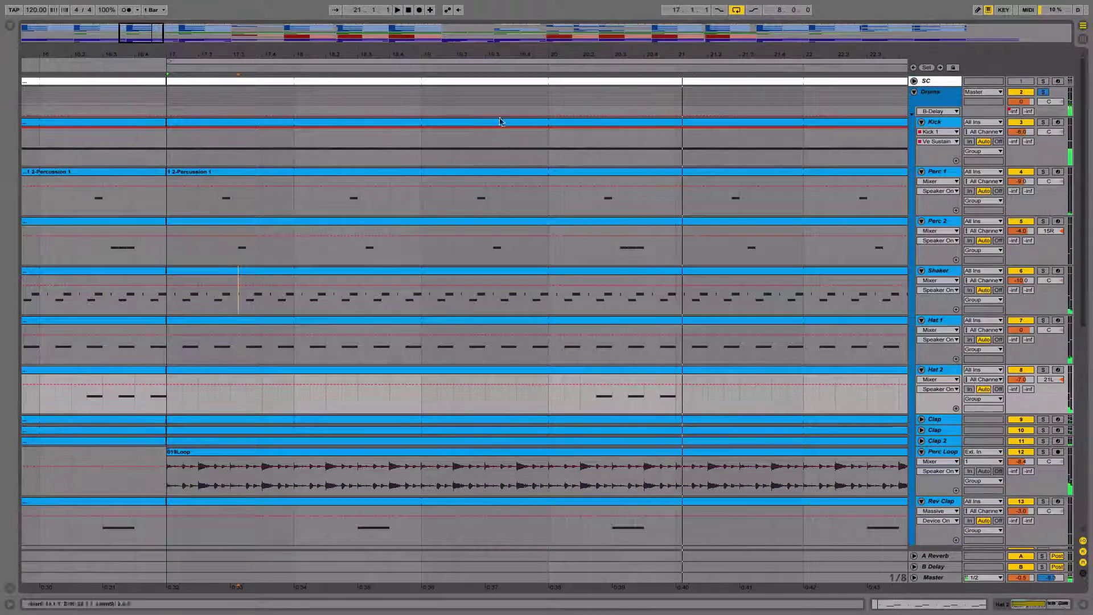
Unfold both Clap tracks and the Clap 2 track to show their notes.
left_click_drag(485, 55, 421, 35)
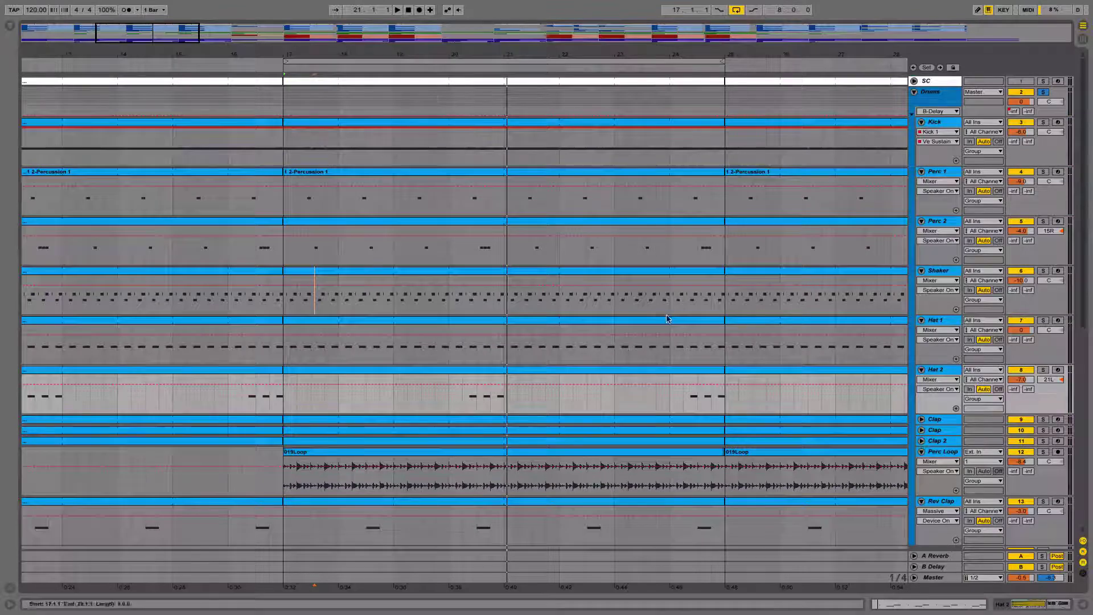
scroll(645, 313, "down", 3)
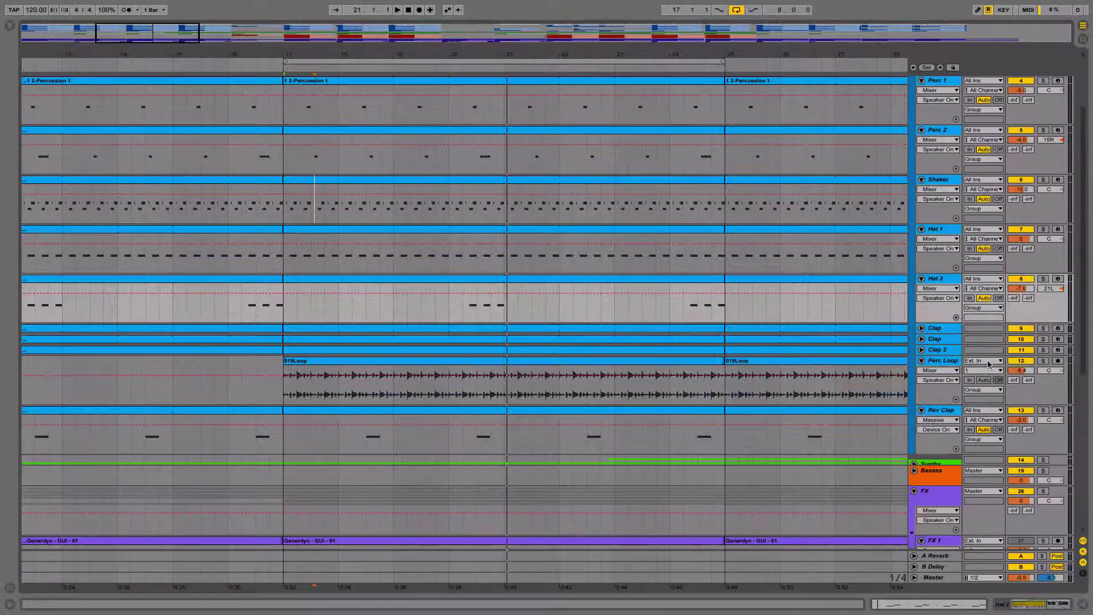
left_click(921, 328)
left_click(920, 378)
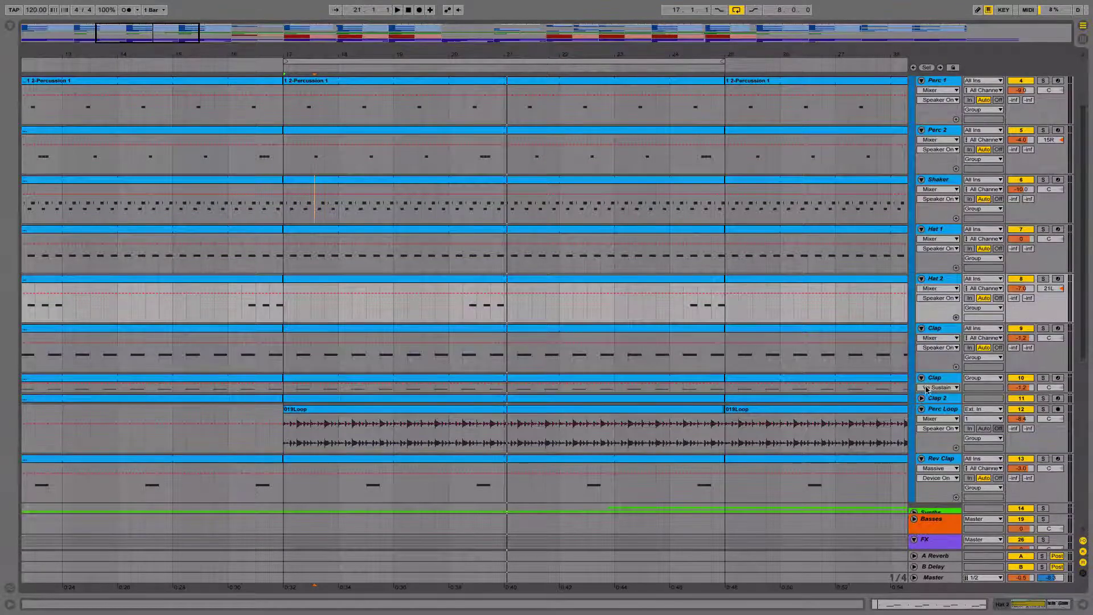
scroll(920, 378, "down", 2)
left_click(920, 341)
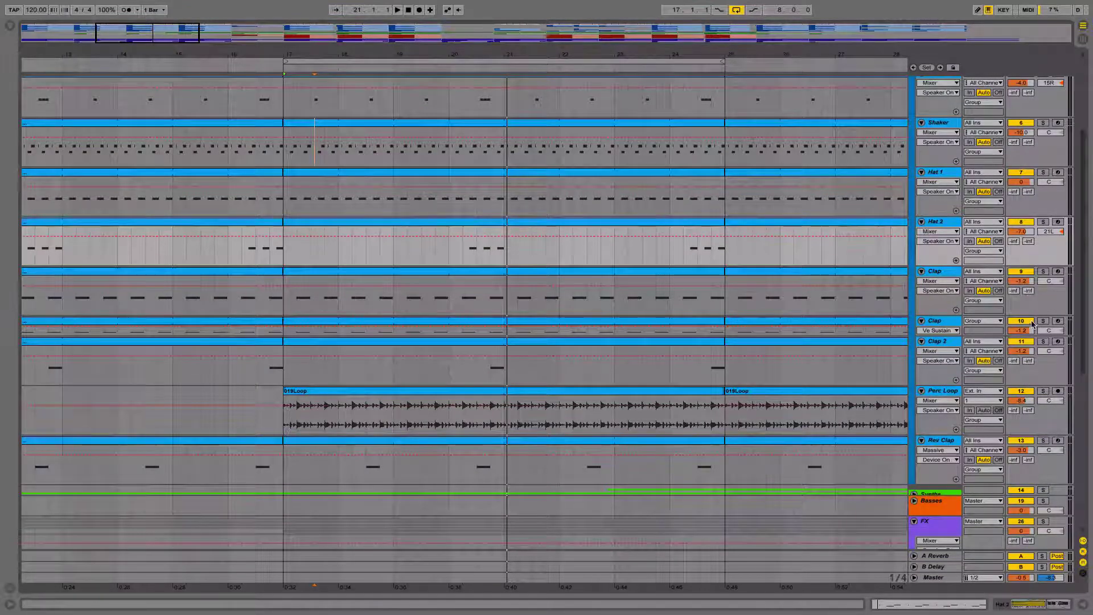
Audition the drums from bar 17, then solo the first Clap track and audition it alone.
left_click(947, 272)
left_click_drag(291, 50, 461, 55)
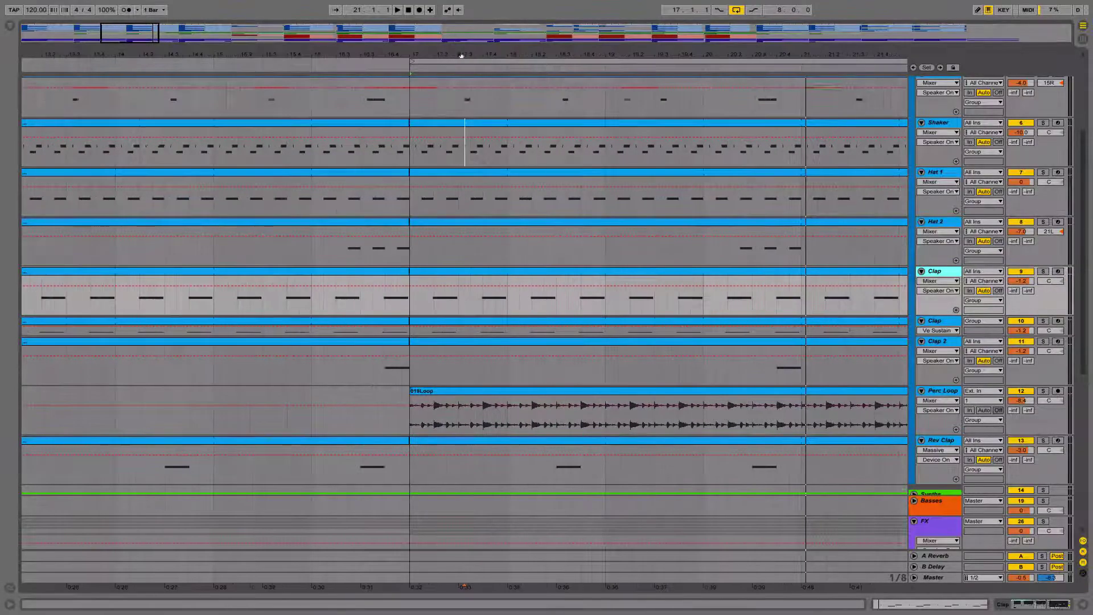
key("space")
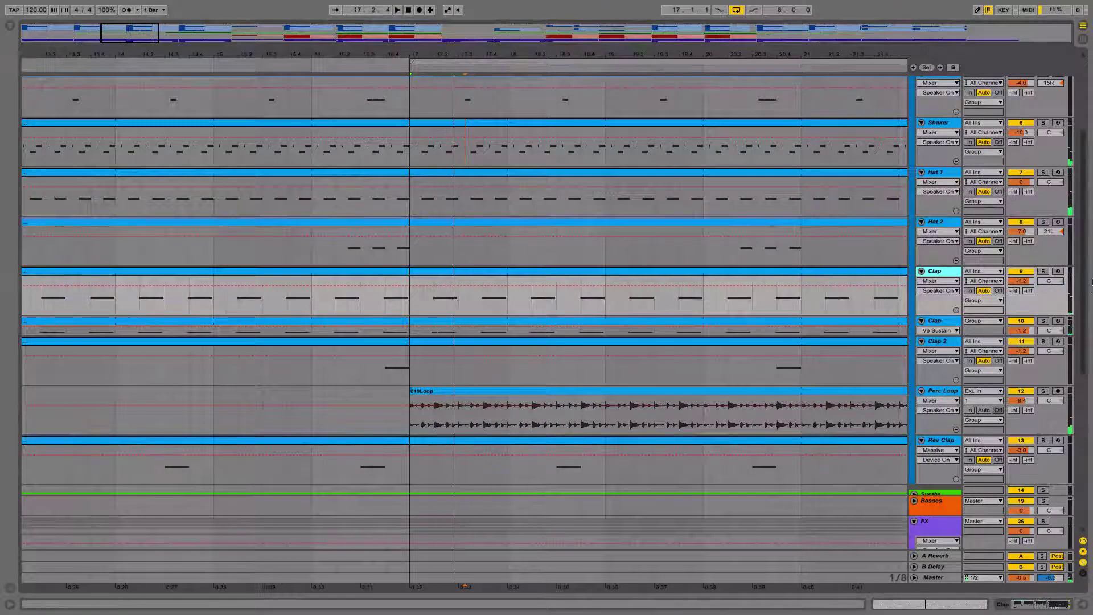
left_click(1043, 271)
key("space")
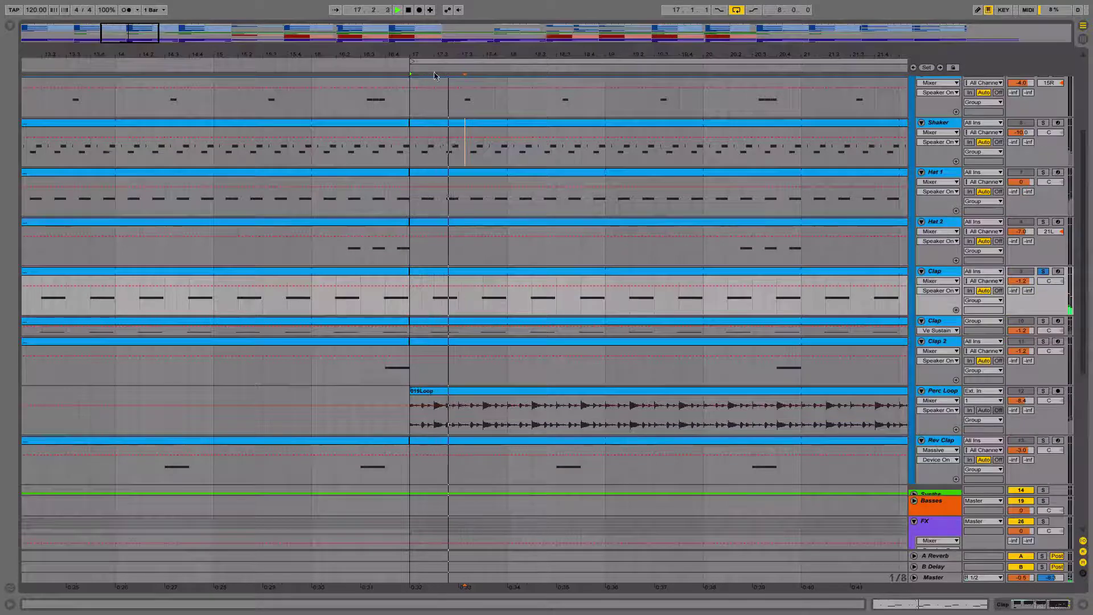
Add the second Clap track to the solo, audition both from bar 17 and enlarge the second one's lane to compare their notes.
left_click(1044, 321)
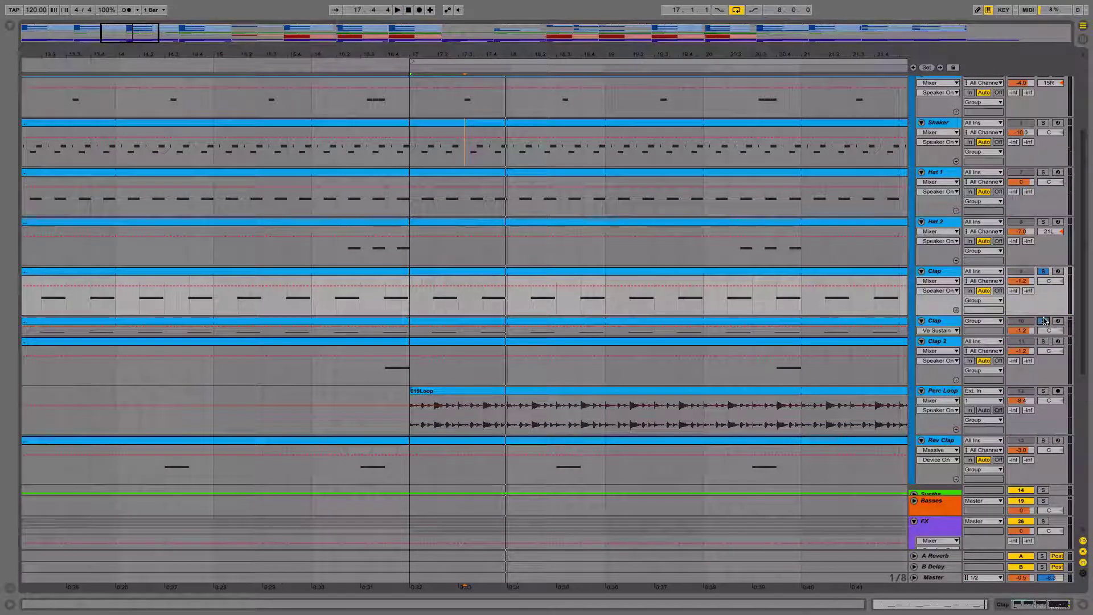
left_click(423, 70)
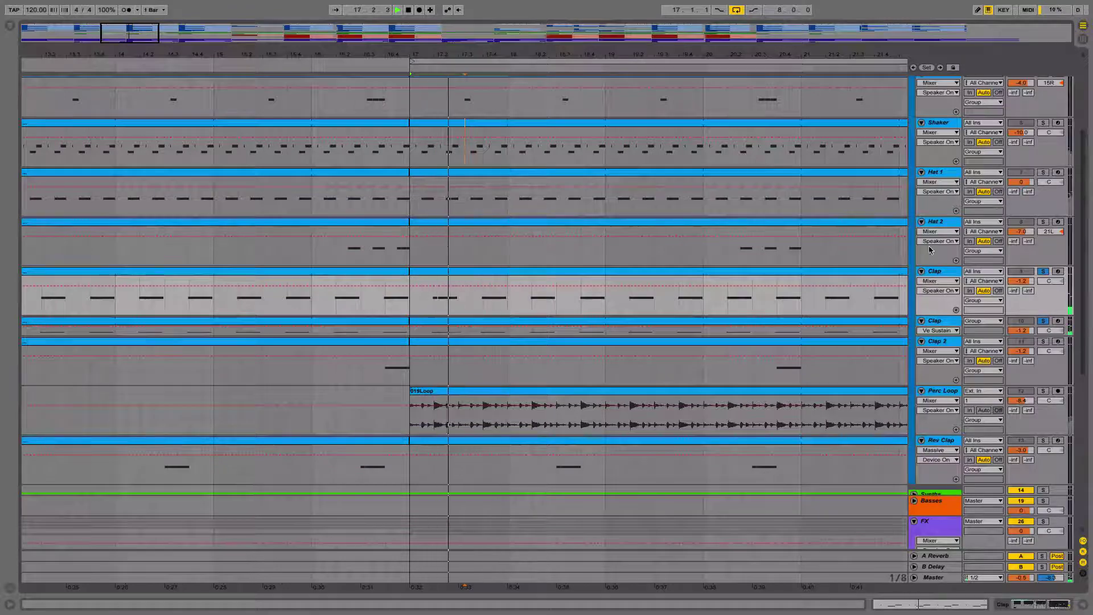
key("space")
left_click_drag(940, 336, 935, 403)
scroll(831, 391, "down", 2)
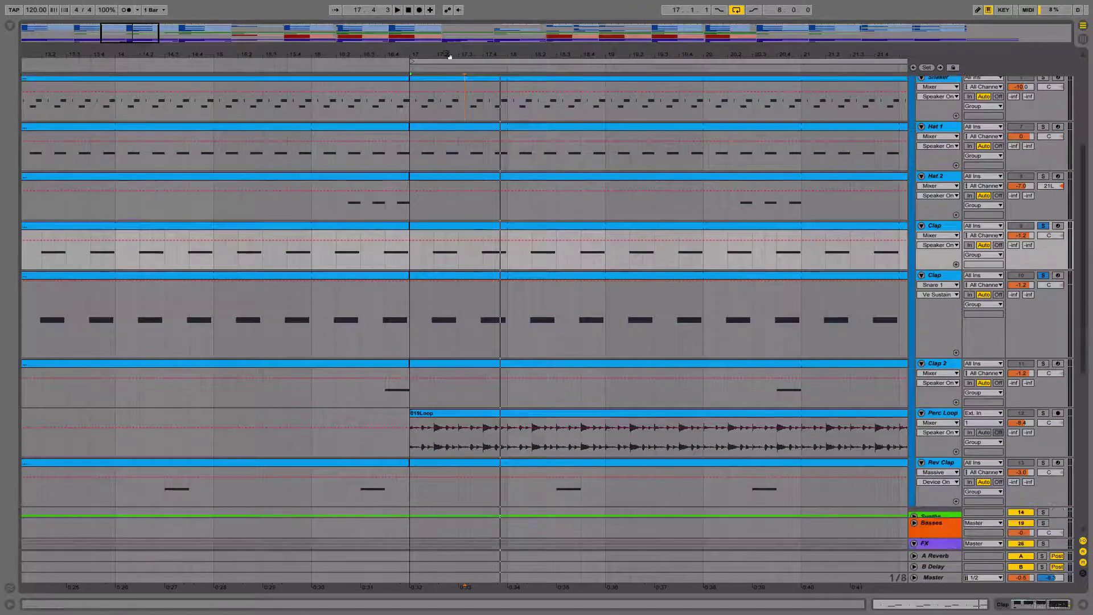
left_click_drag(449, 51, 449, 56)
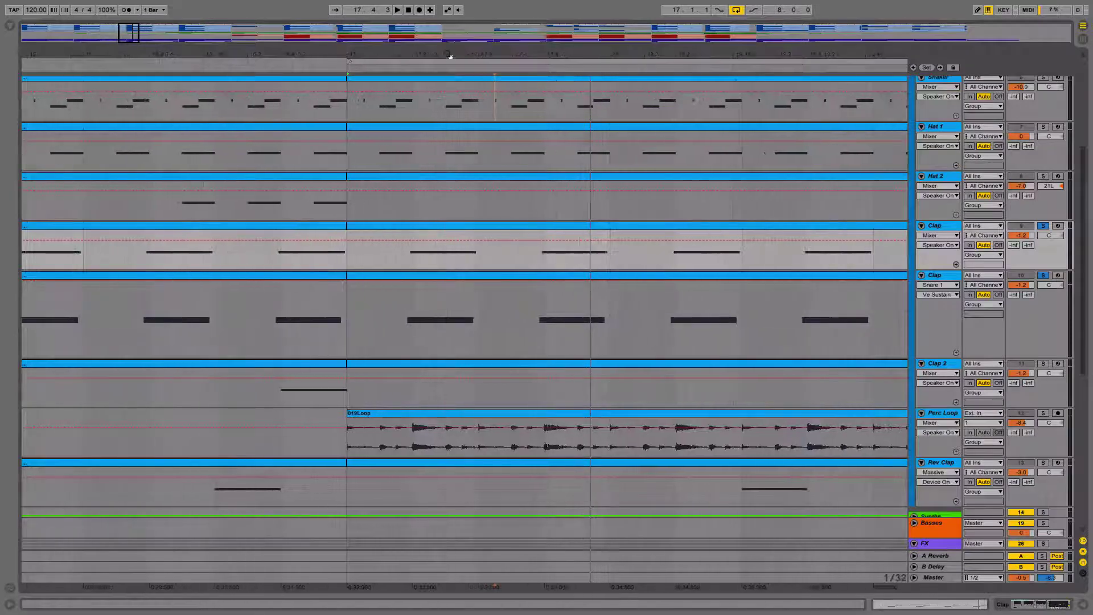
Solo the Perc Loop track alone and audition it from bar 17.
left_click(1044, 413)
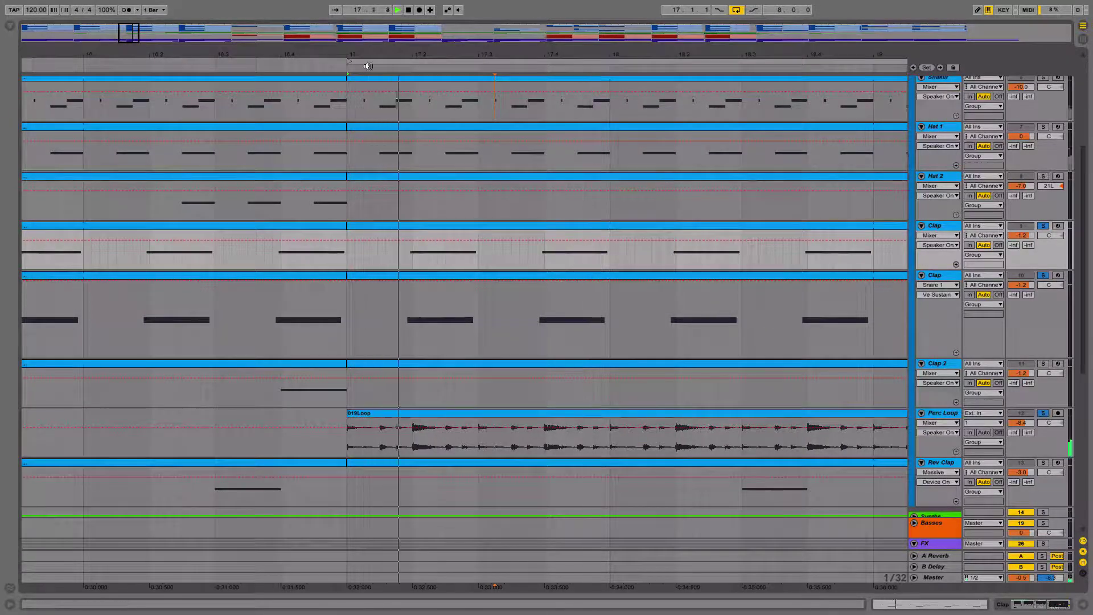
left_click(1044, 414)
left_click(1043, 414)
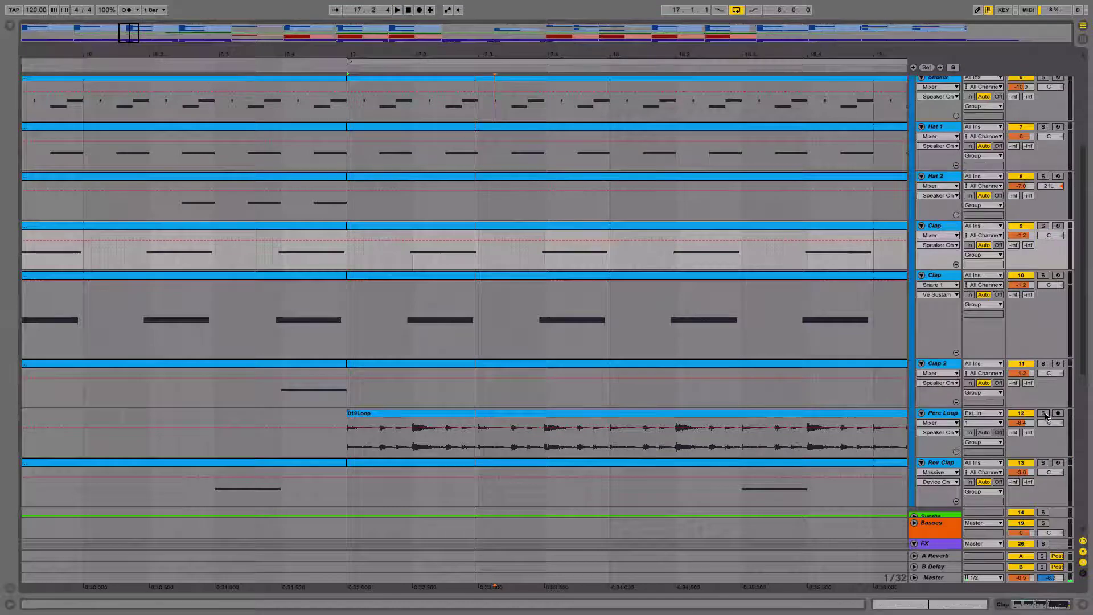
left_click(347, 71)
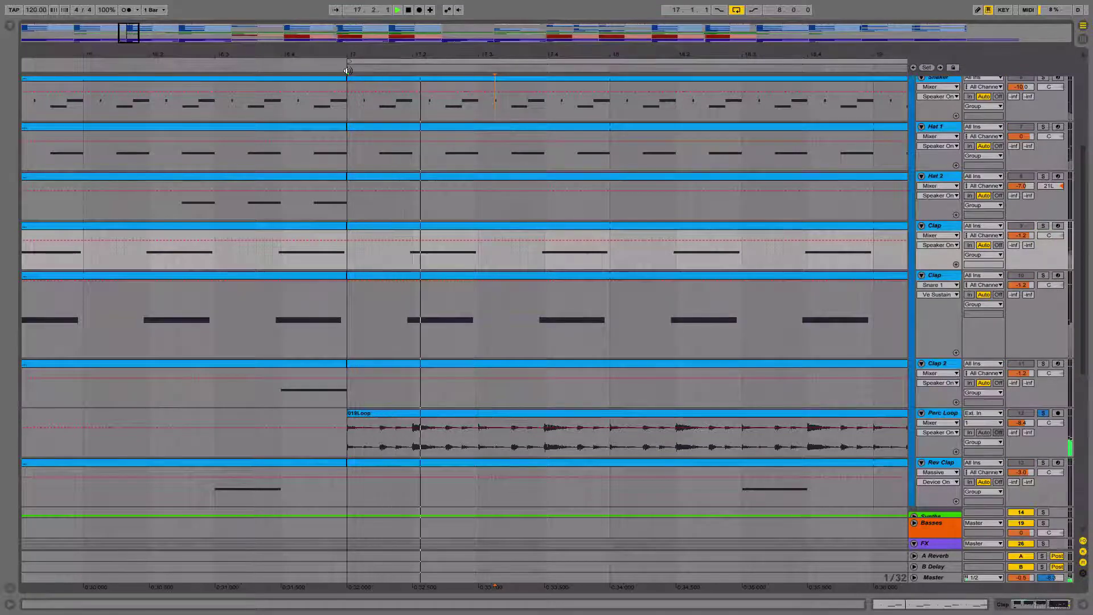
key("space")
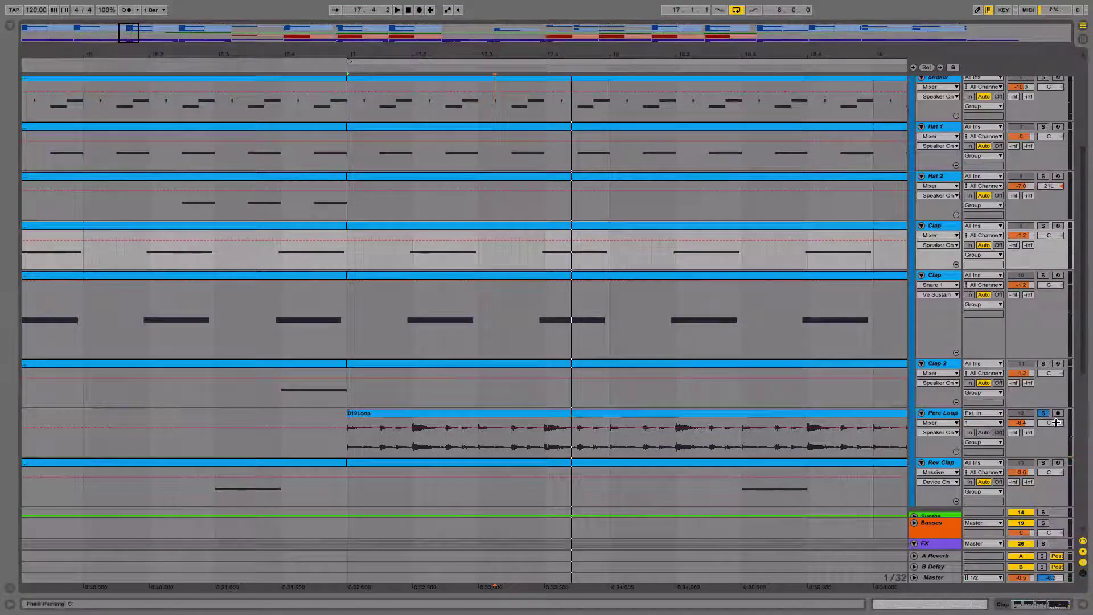
Add both Clap tracks to the Perc Loop solo and audition the three together from bar 17.
left_click(1043, 276, "ctrl")
left_click(1042, 226, "ctrl")
left_click(392, 68)
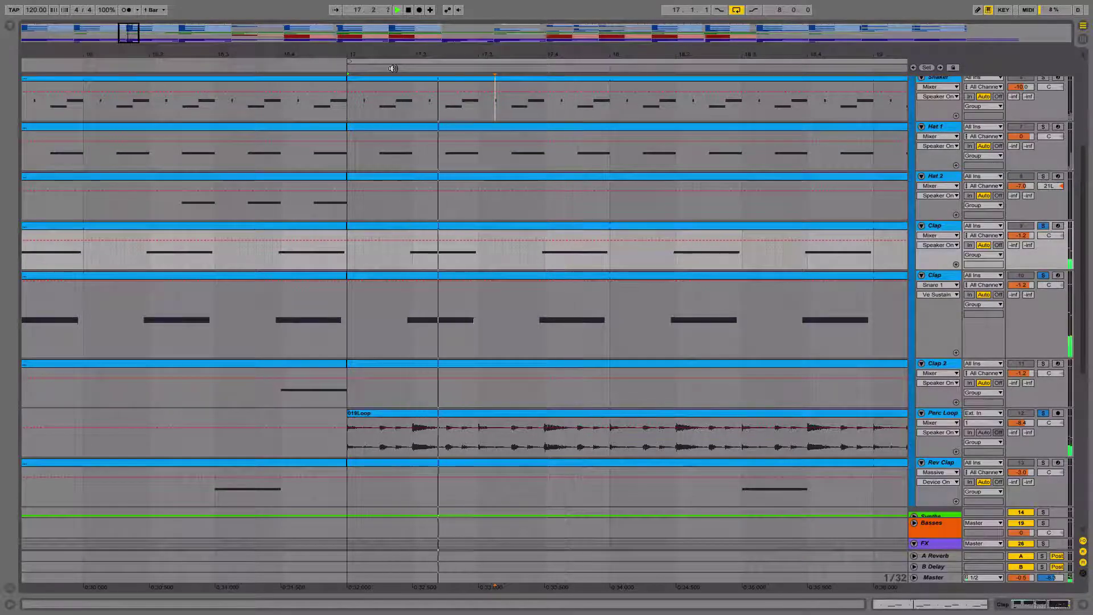
key("space")
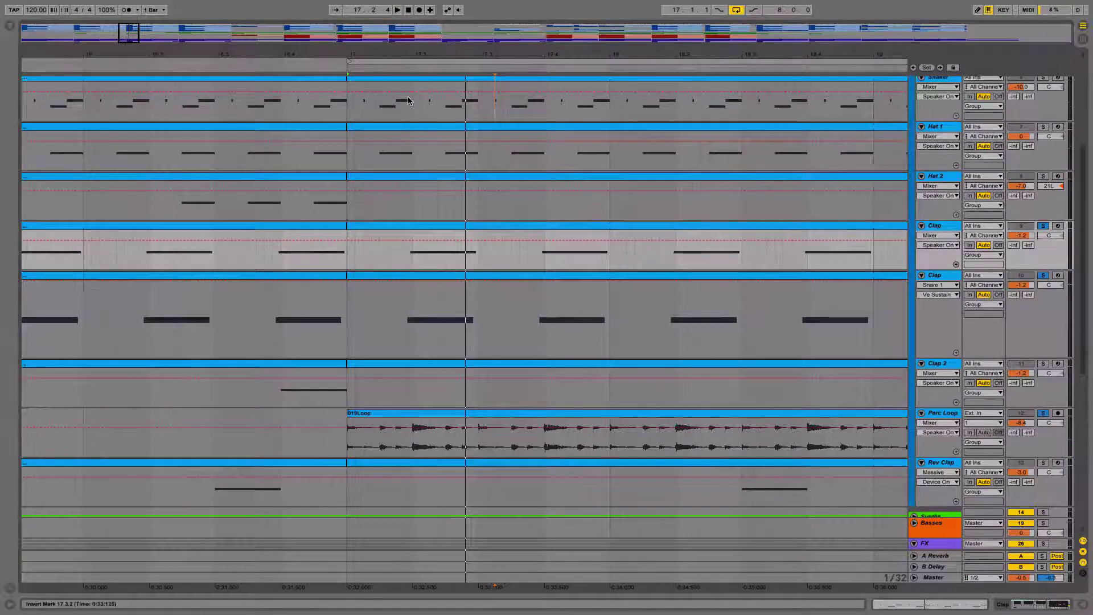
Replay the soloed Clap tracks and Perc Loop from bar 17, then solo Clap 2 alone and audition it from bar 20.
left_click(381, 71)
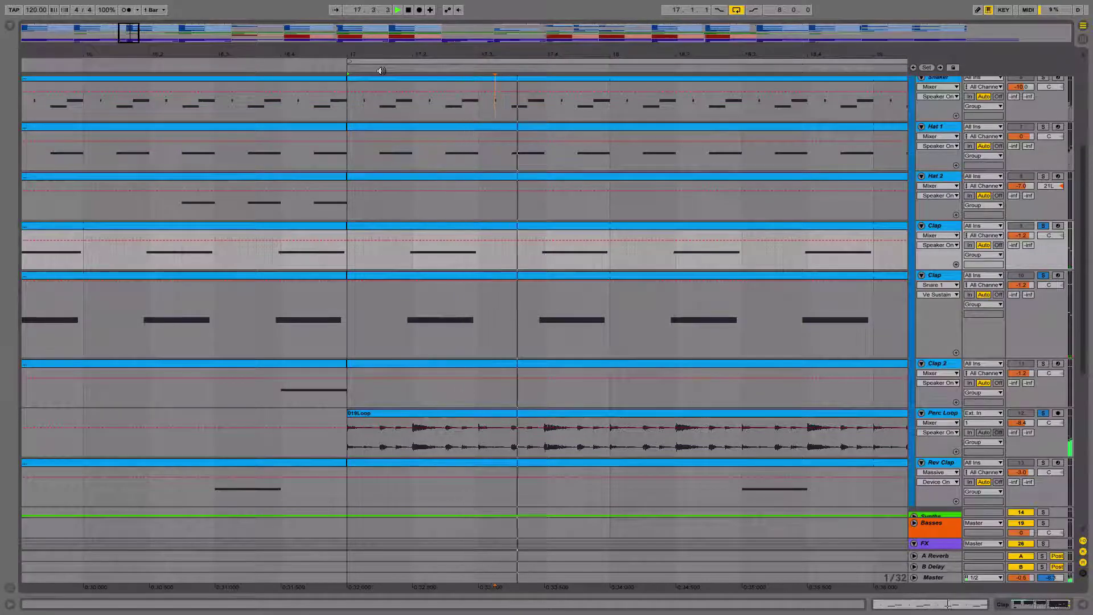
key("space")
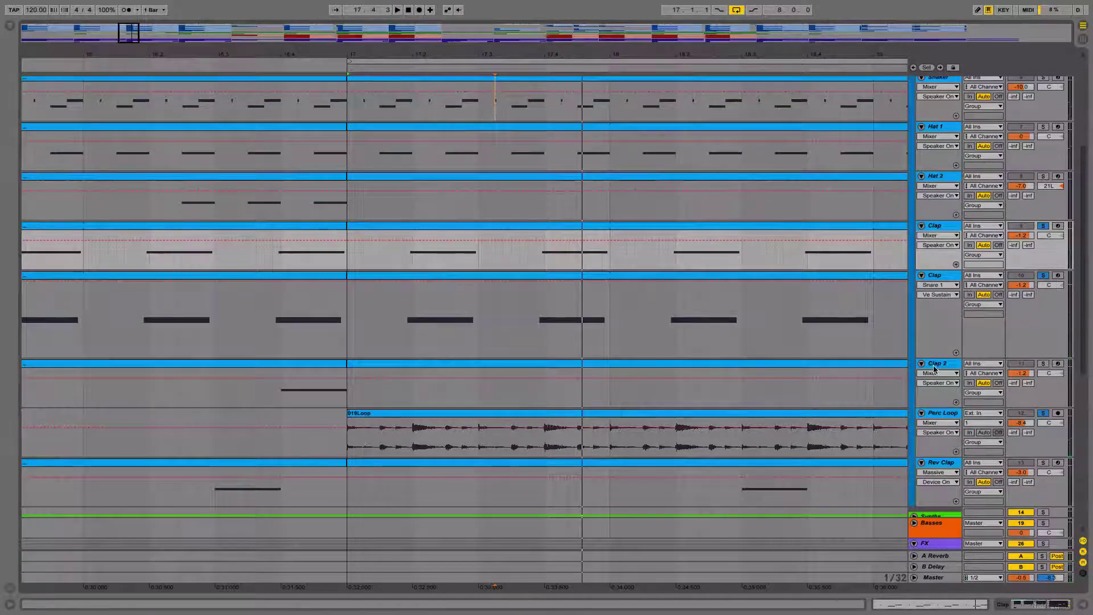
left_click(934, 365)
left_click_drag(506, 50, 505, 22)
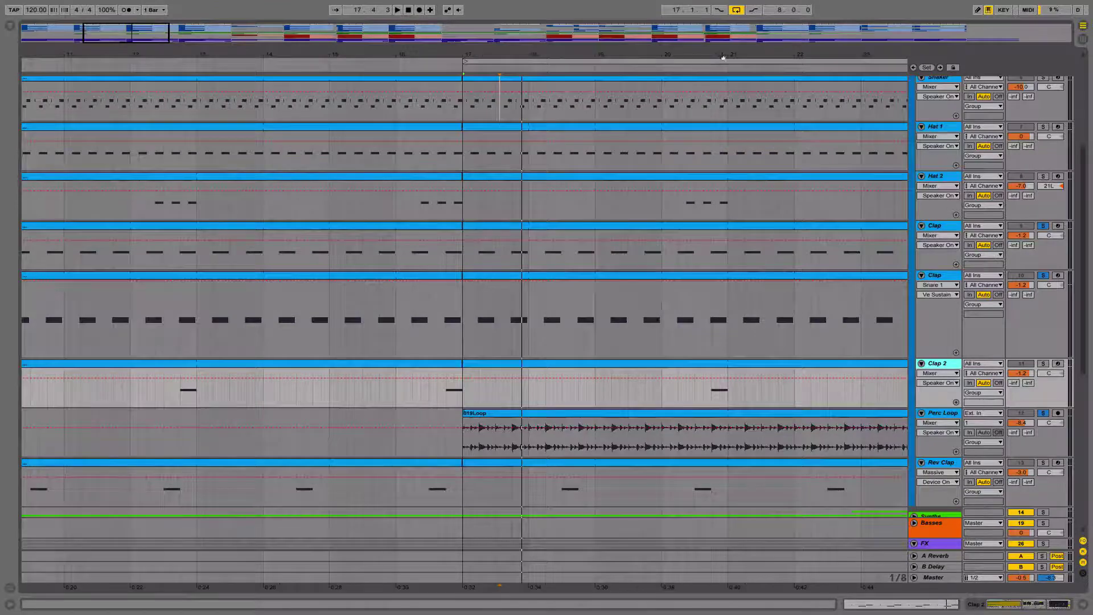
left_click_drag(722, 56, 423, 112)
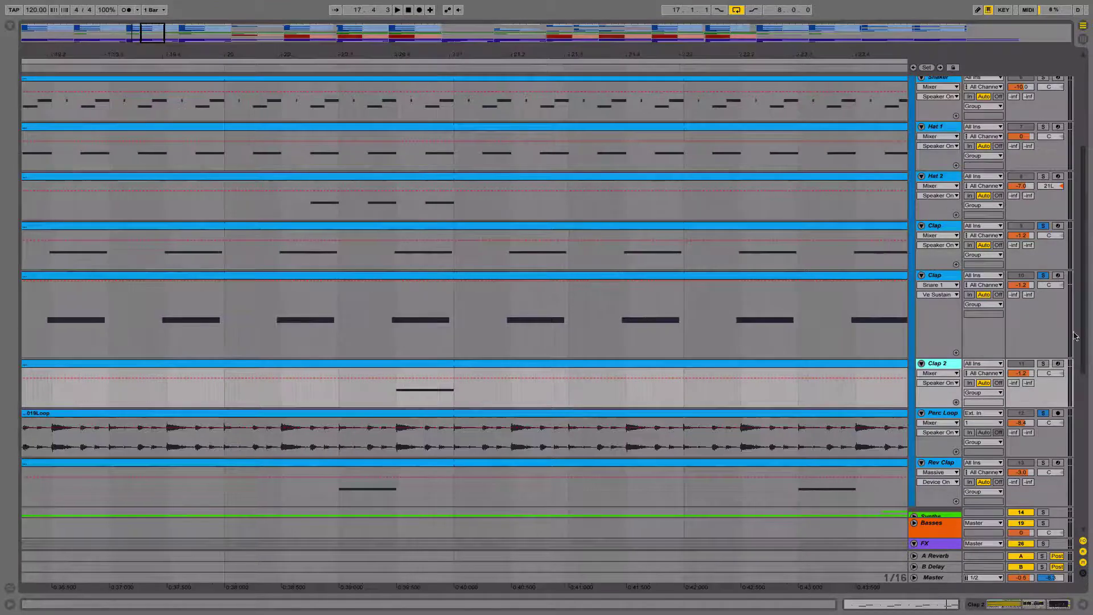
left_click(1044, 364)
left_click(382, 72)
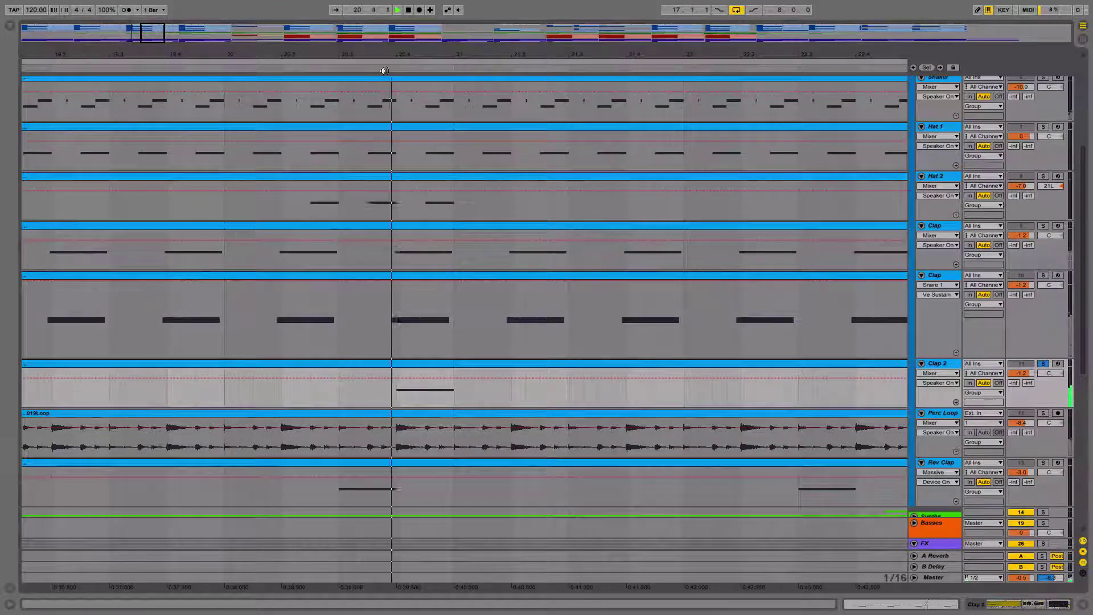
left_click_drag(403, 57, 410, 20)
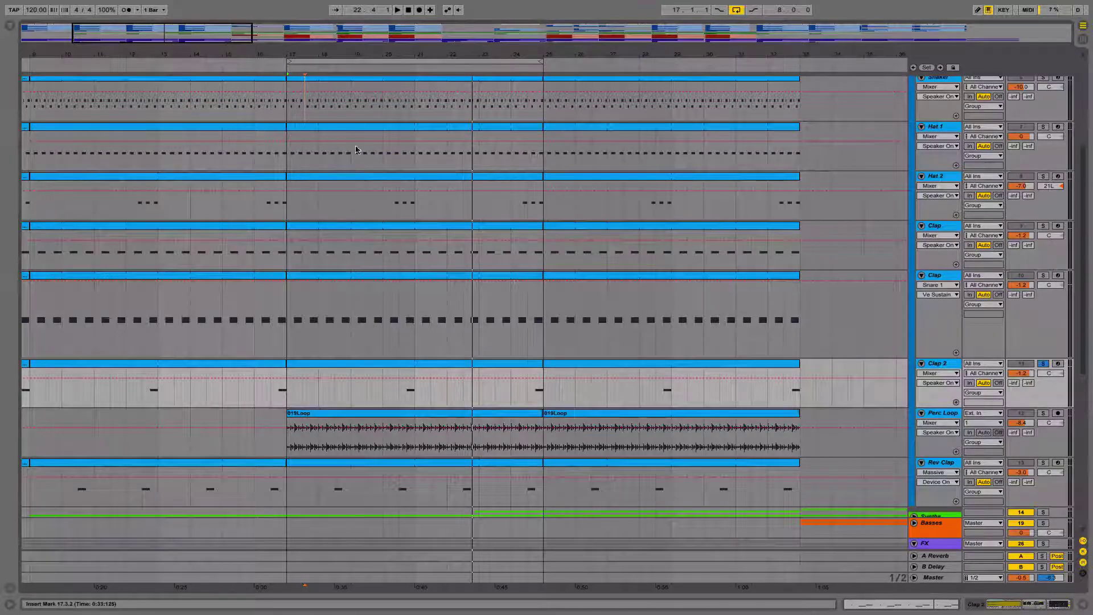
Look over the drum and FX tracks, then solo the Rev Clap track alone and audition it from bar 18.
scroll(467, 256, "down", 5)
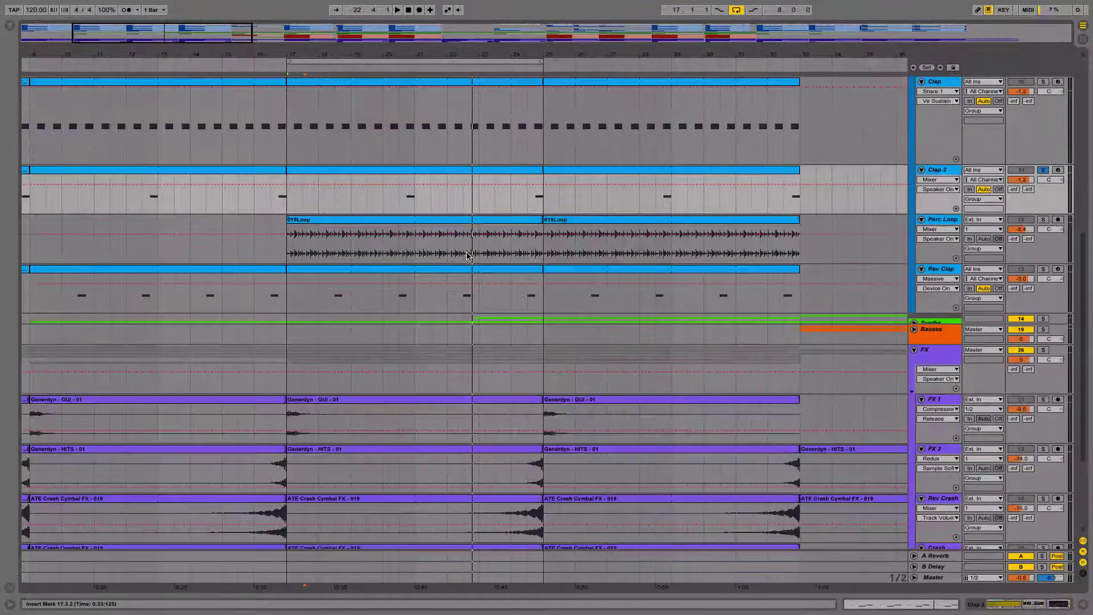
scroll(466, 256, "up", 4)
scroll(467, 256, "up", 3)
scroll(466, 256, "down", 6)
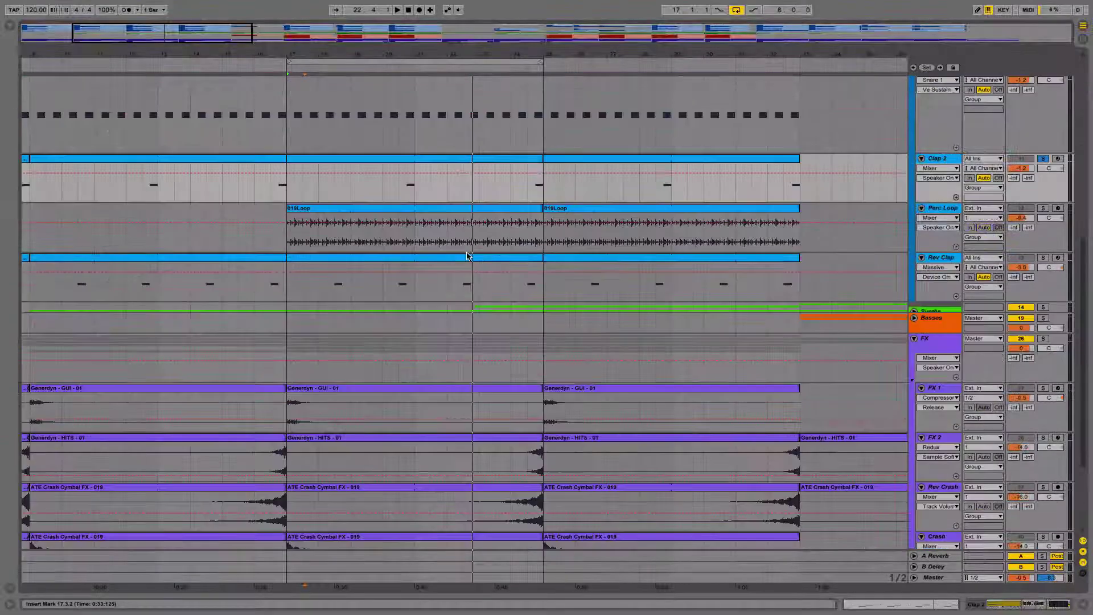
scroll(466, 255, "up", 3)
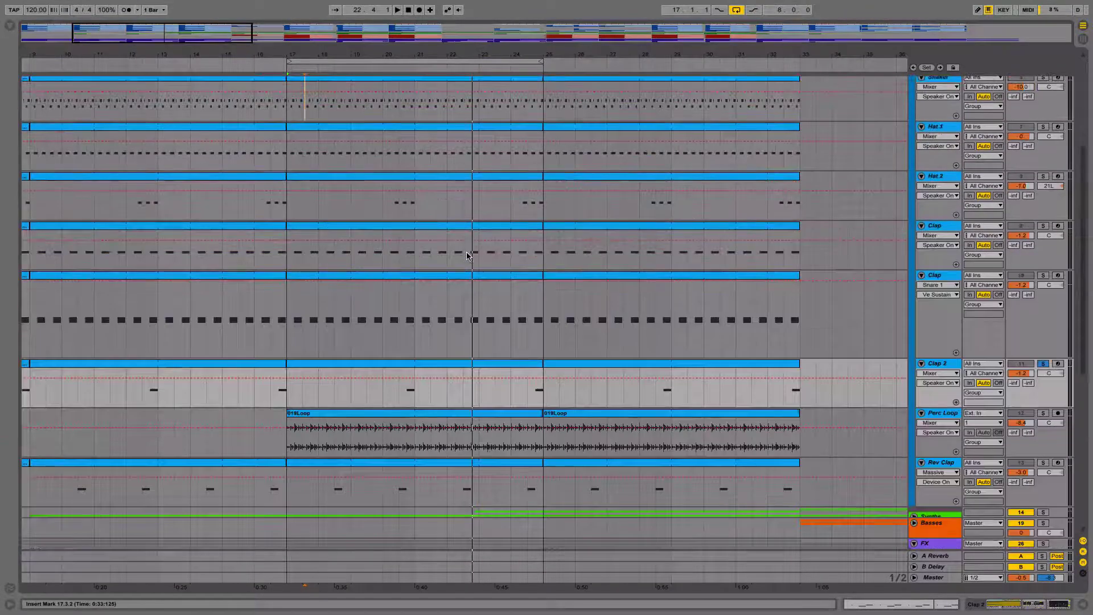
left_click_drag(346, 55, 468, 94)
left_click(1042, 462)
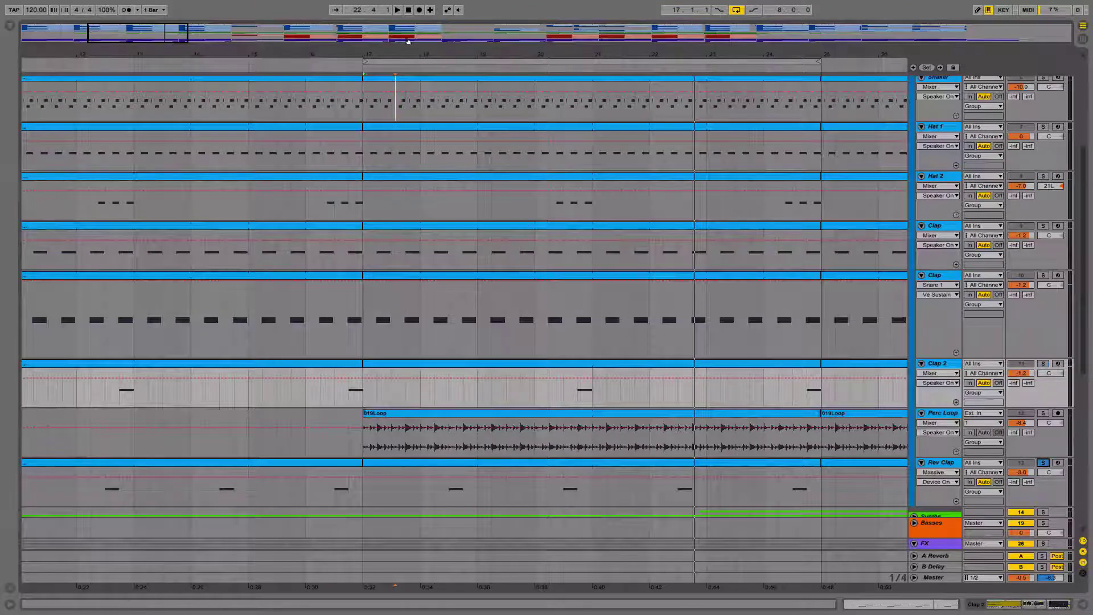
left_click(421, 68)
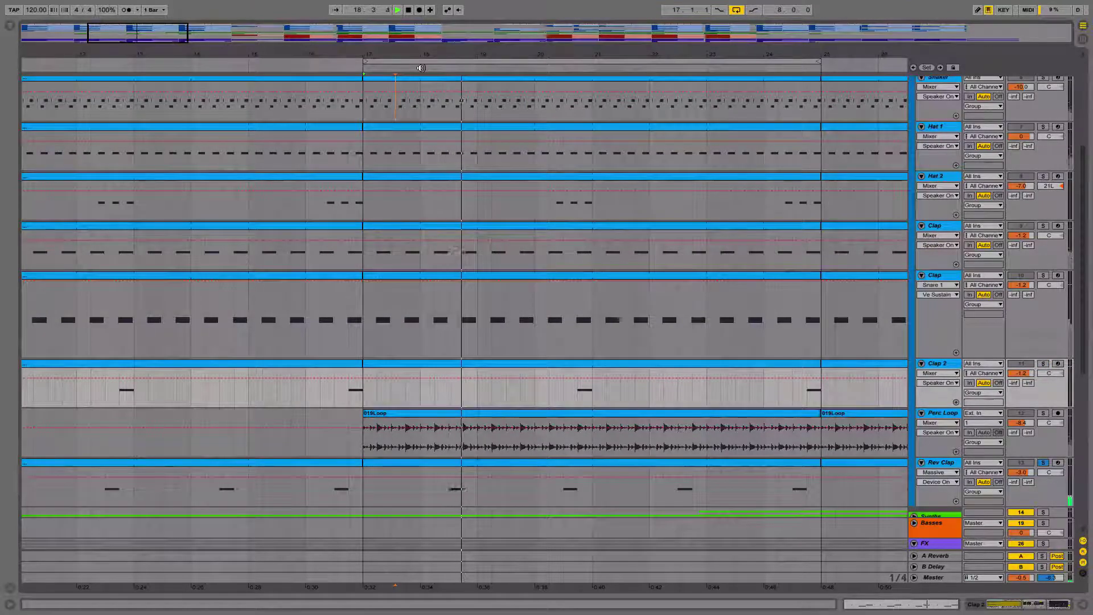
Show the Rev Clap track's Massive instrument in its device chain and hide the device view again.
left_click(935, 462)
left_click(1049, 602)
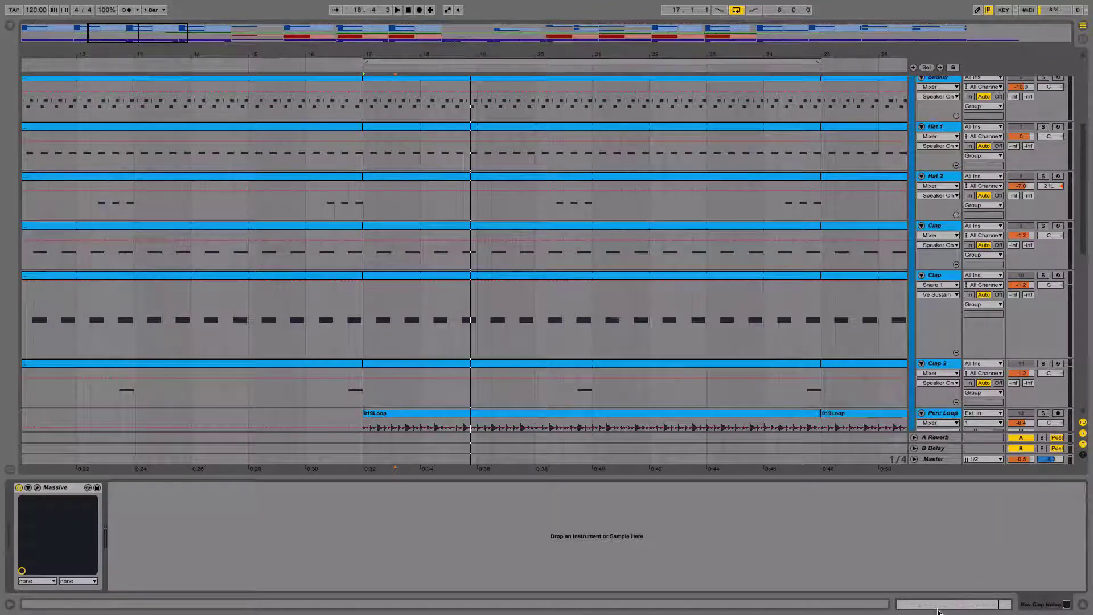
left_click(1083, 608)
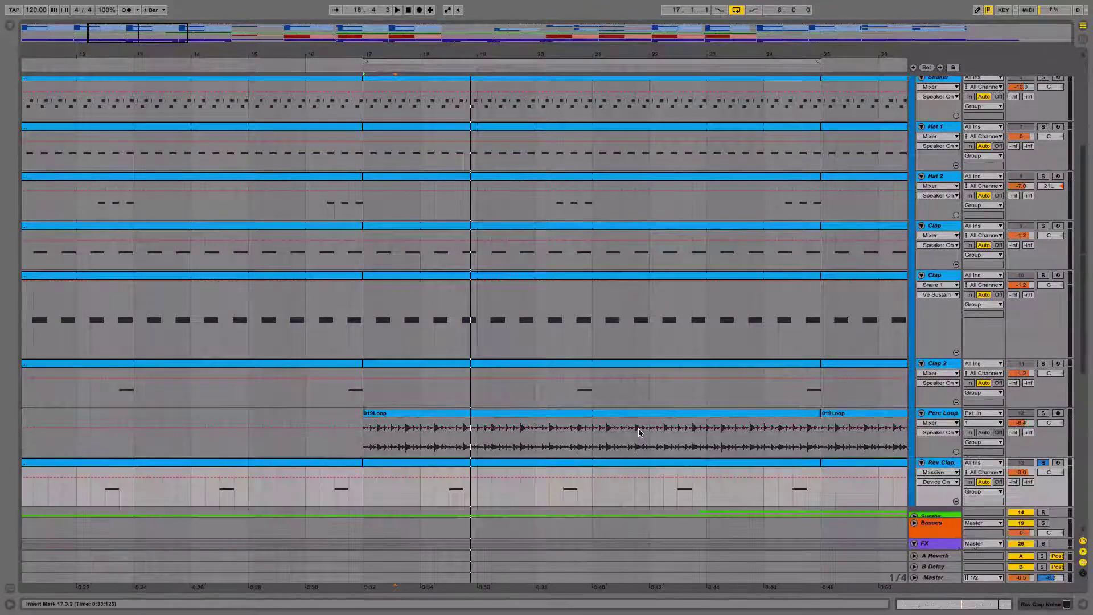
Select the Clap 2 clip spanning bars 17 to 25 and shift the selection up to the Hat 2 track to compare their notes.
left_click_drag(576, 55, 522, 73)
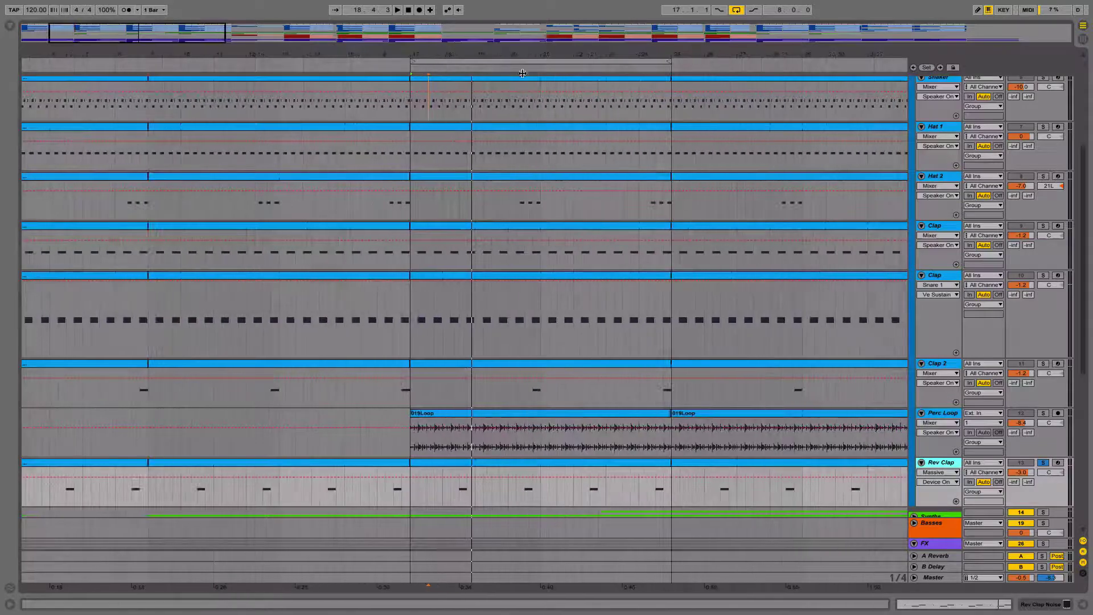
left_click(629, 373)
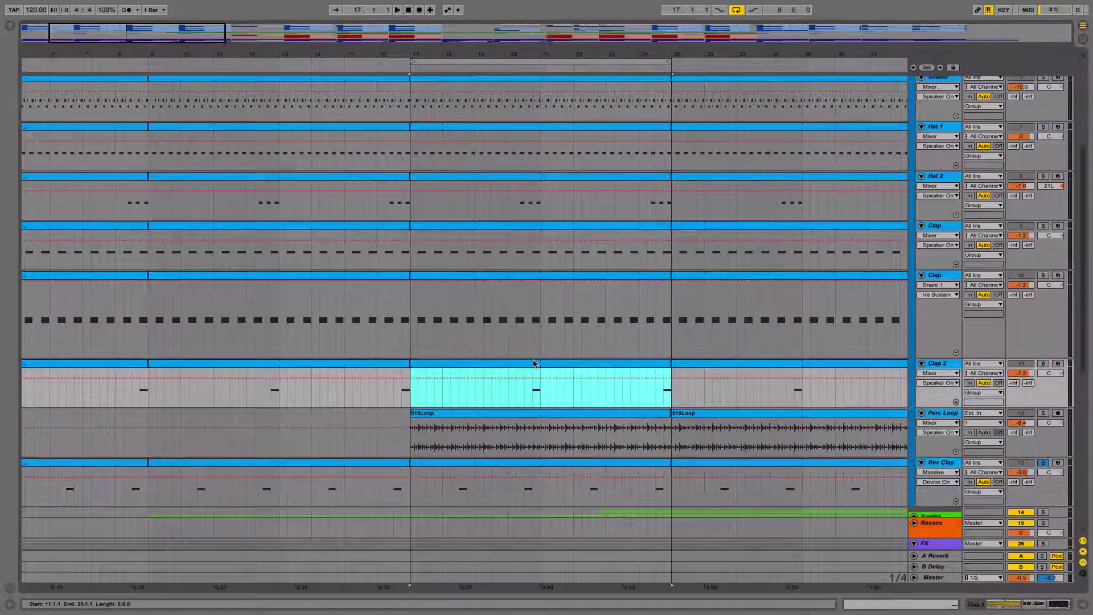
double_click(525, 44)
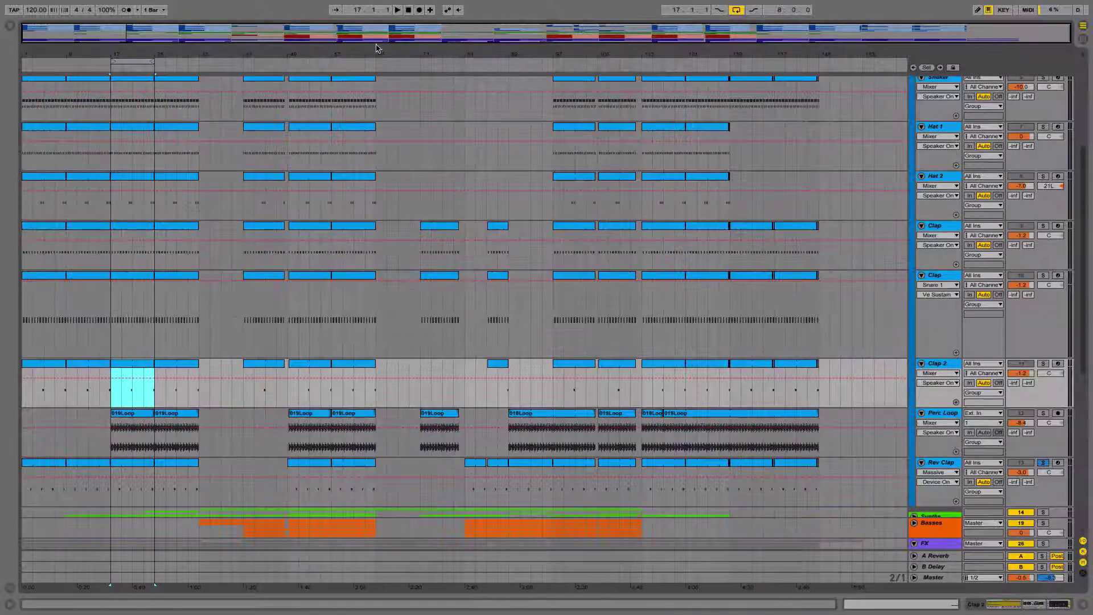
left_click_drag(104, 67, 117, 193)
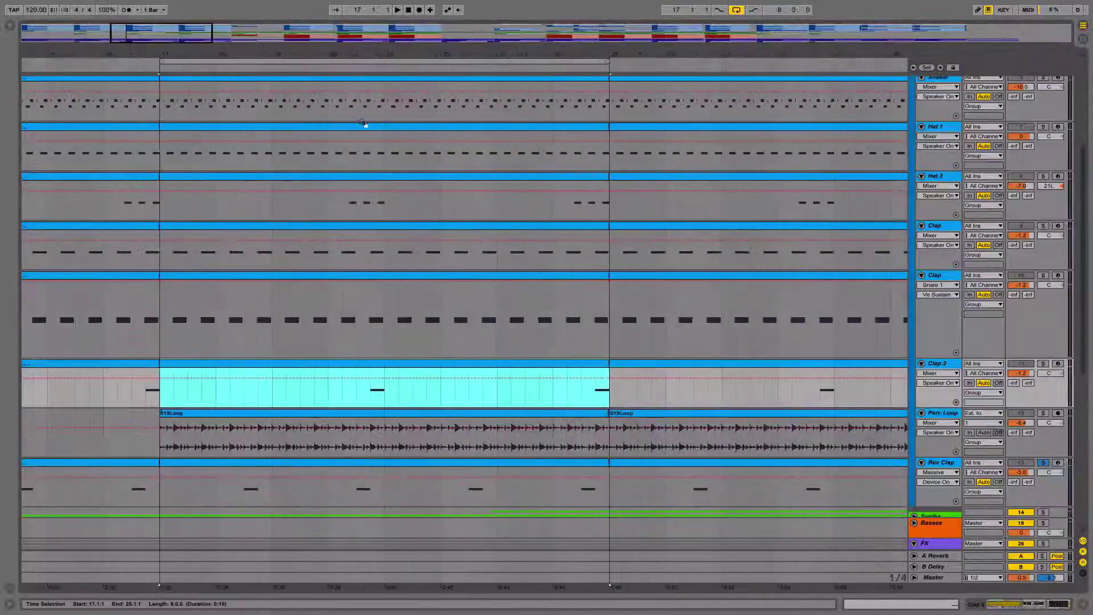
scroll(588, 293, "up", 5)
key("Up")
key("Up")
key("Up")
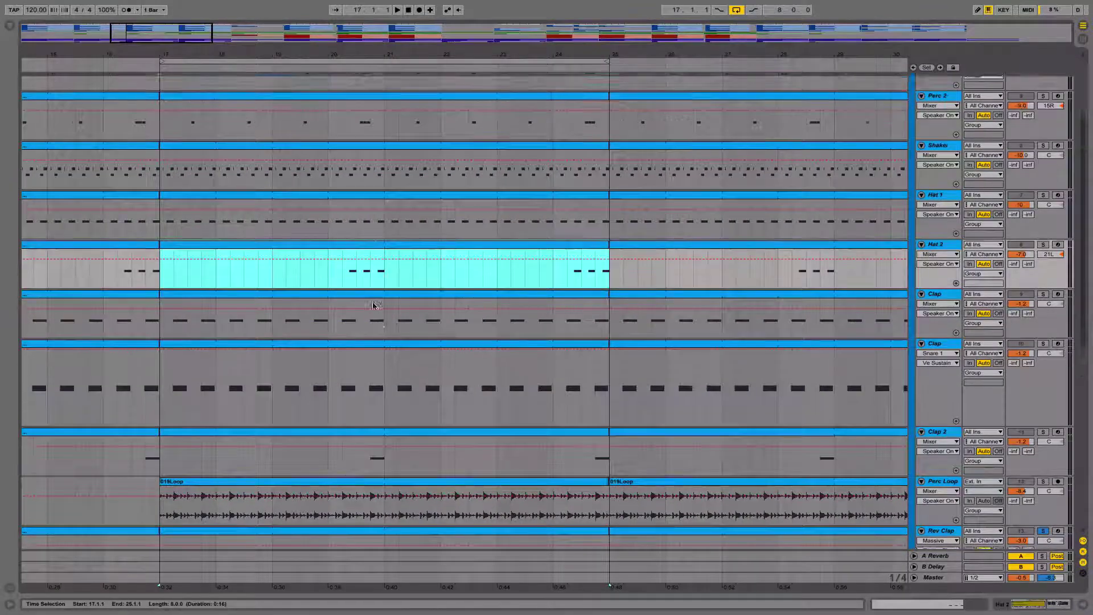
Review the clip layout across all drum tracks, then solo the whole Drums group and audition it from bar 17.
scroll(359, 356, "down", 5)
scroll(341, 284, "up", 5)
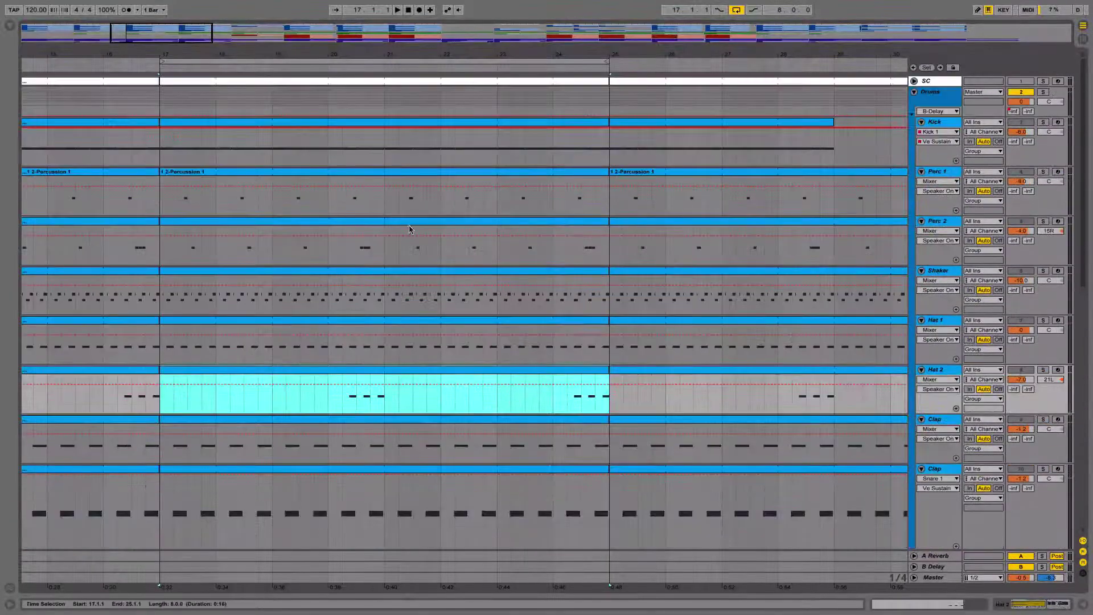
left_click_drag(274, 56, 276, 7)
scroll(295, 450, "down", 4)
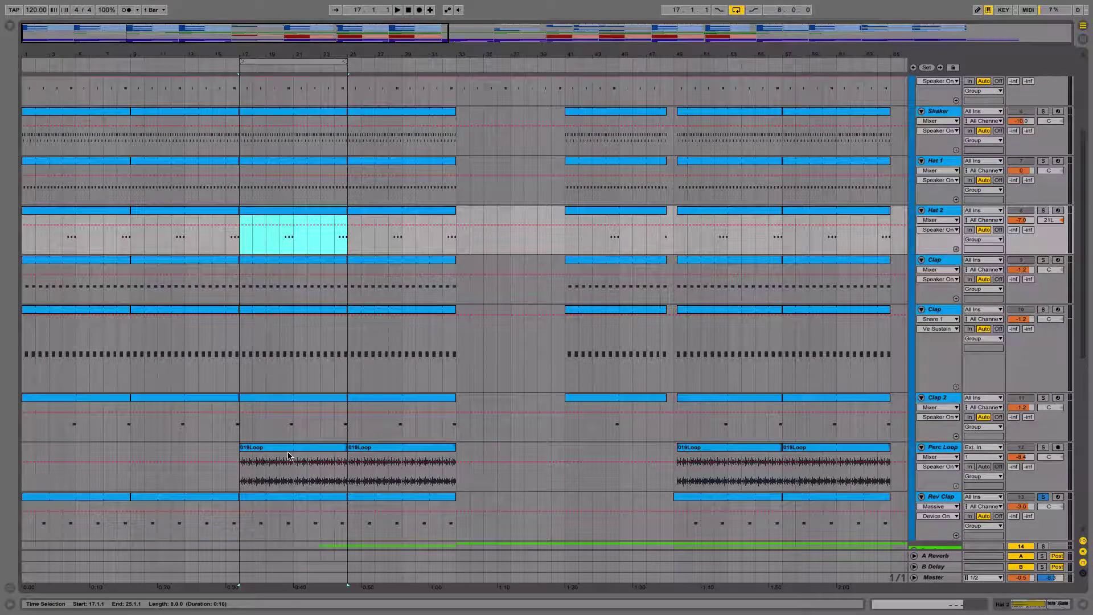
scroll(288, 456, "down", 1)
scroll(288, 455, "up", 5)
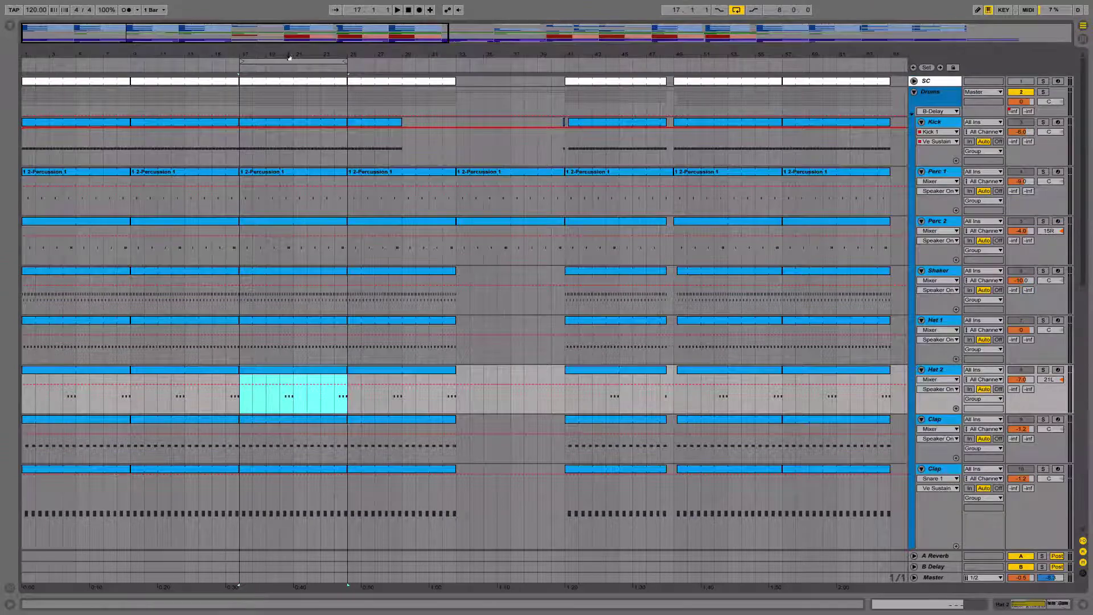
left_click_drag(289, 57, 289, 33)
left_click(1042, 92)
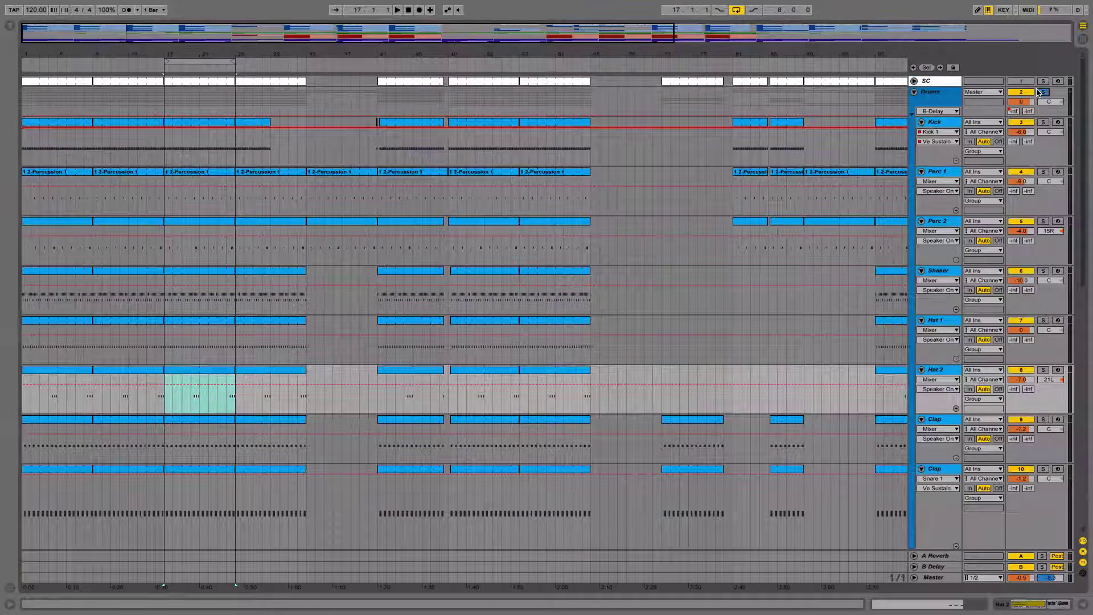
left_click(180, 66)
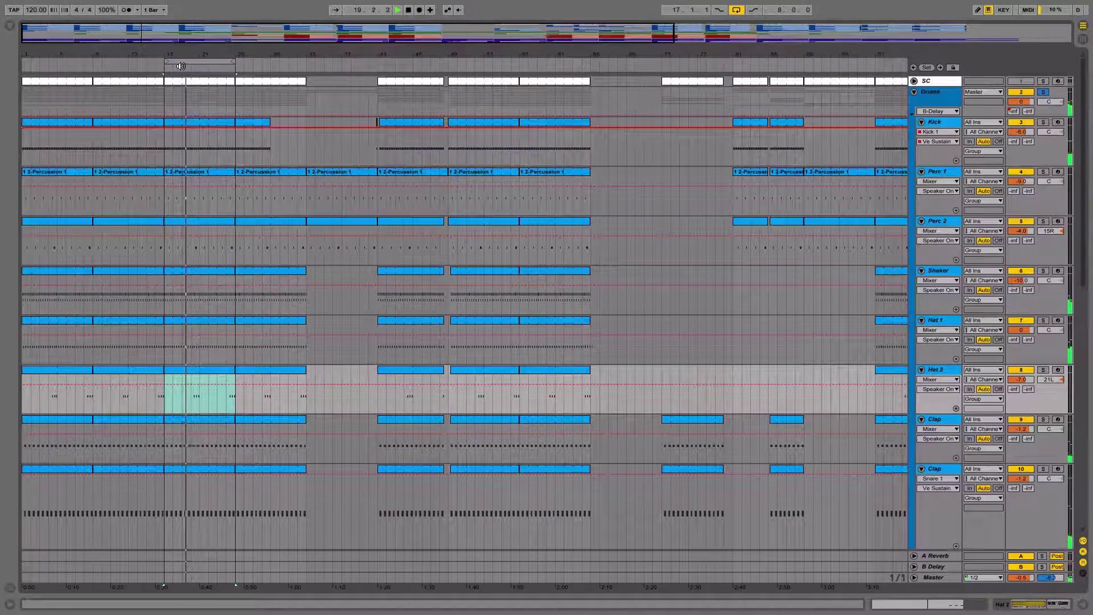
Check the Drums group's device chain for effects and hide the device view again.
left_click(946, 99)
left_click(1062, 608)
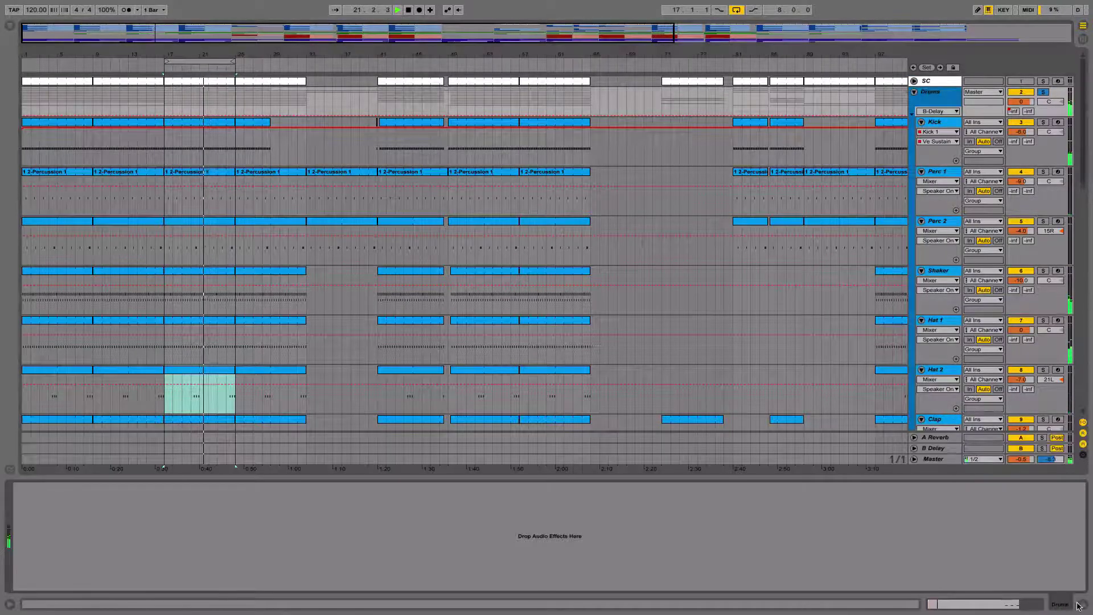
left_click(1062, 608)
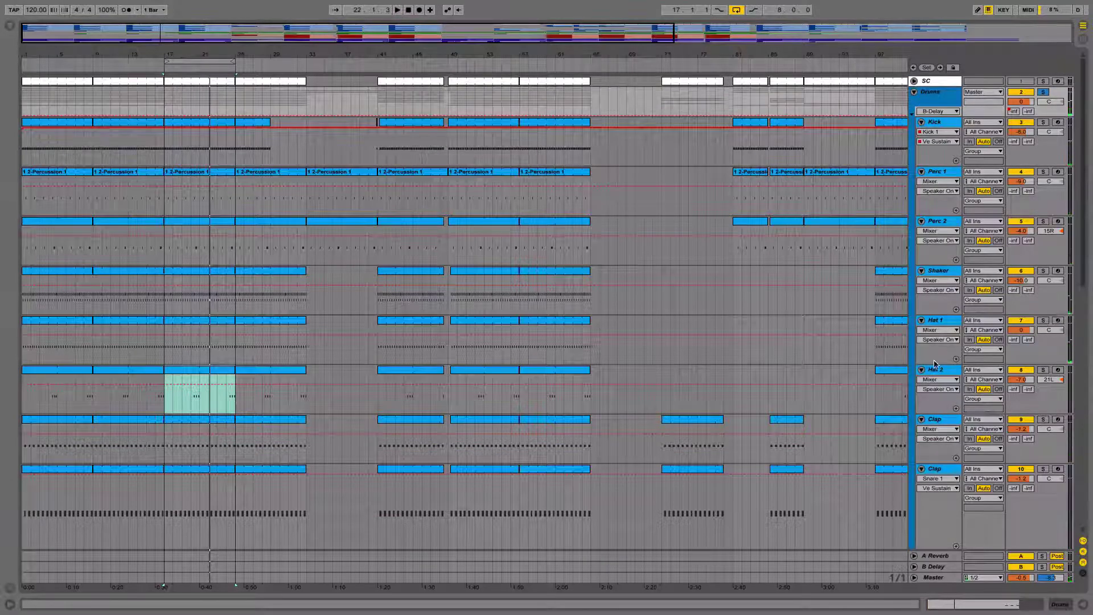
Collapse the Drums group and expand the Synths group to bring the Flute track into view.
left_click(913, 92)
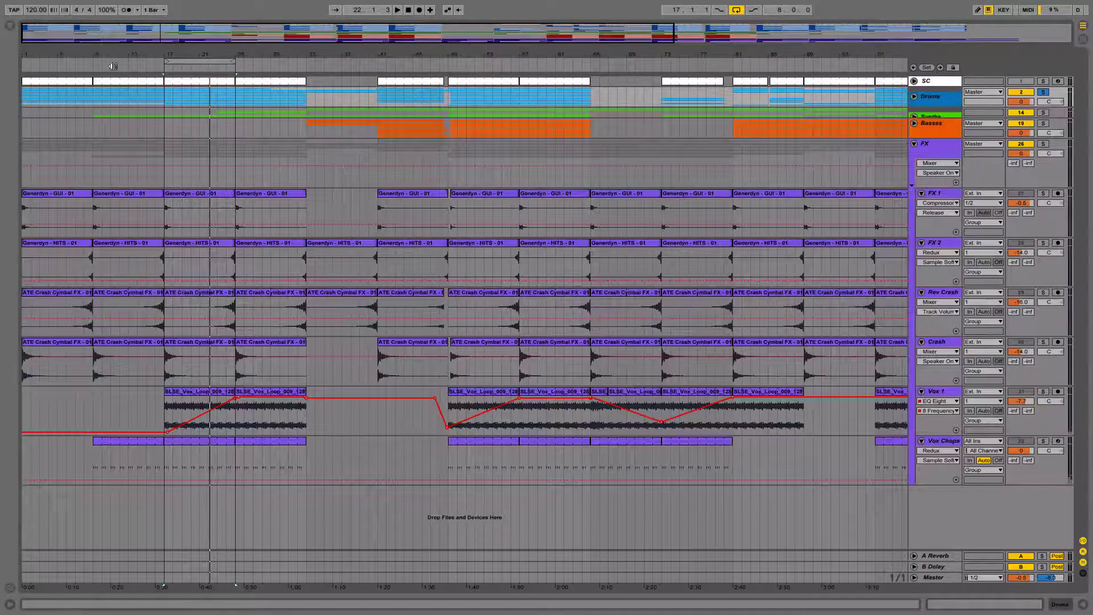
left_click_drag(112, 66, 114, 114)
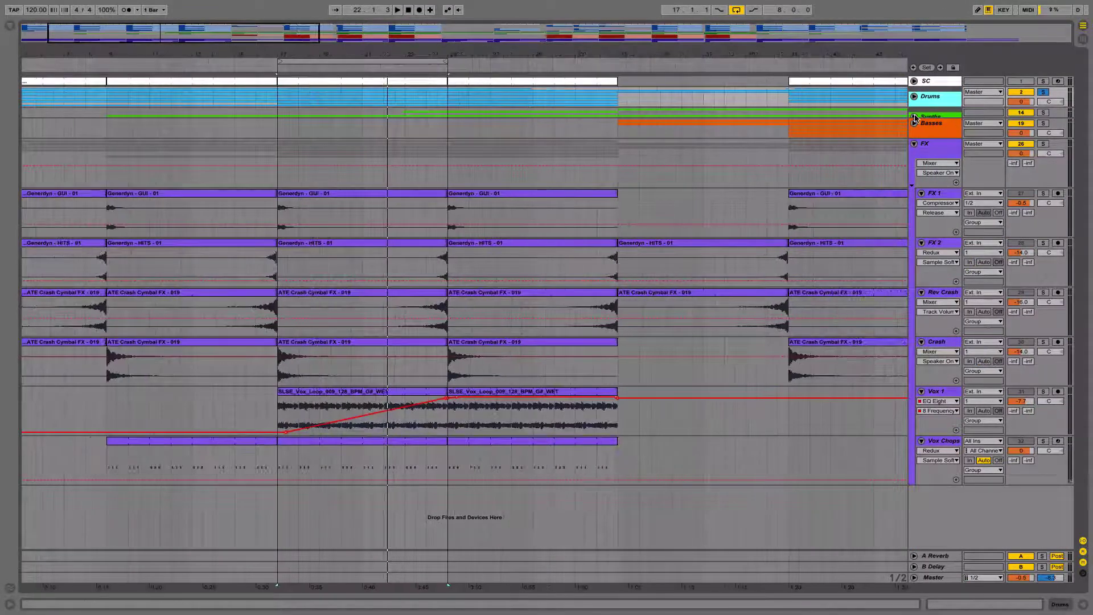
left_click(915, 118)
scroll(322, 254, "down", 5)
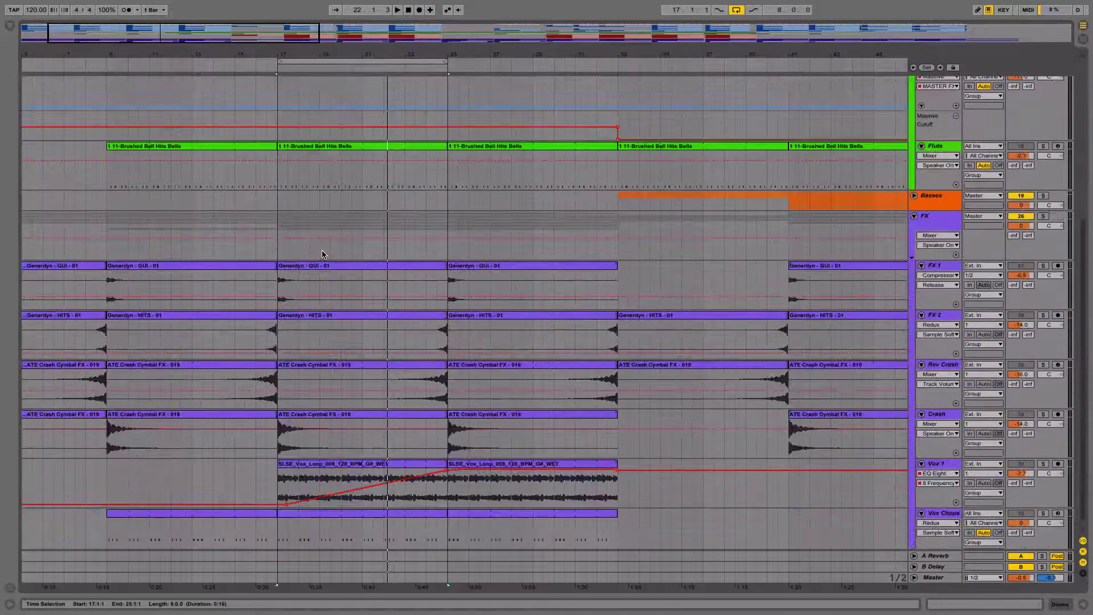
Select the Flute track's clip at bar 9, show its device chain and select the Brushed Bell Hits Bells instrument.
left_click(247, 145)
left_click(958, 174)
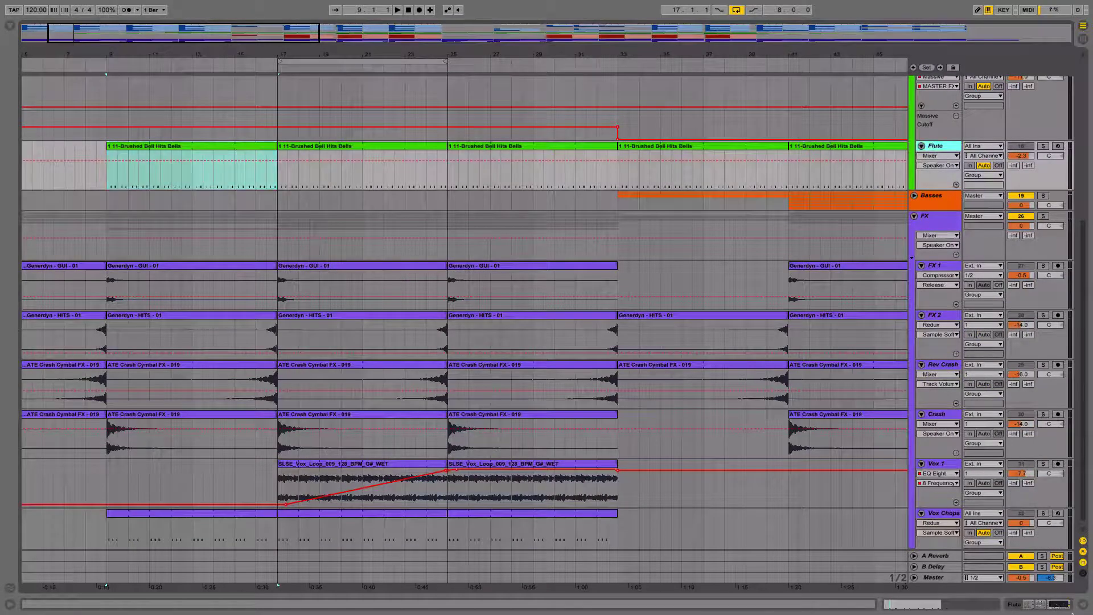
left_click(1058, 604)
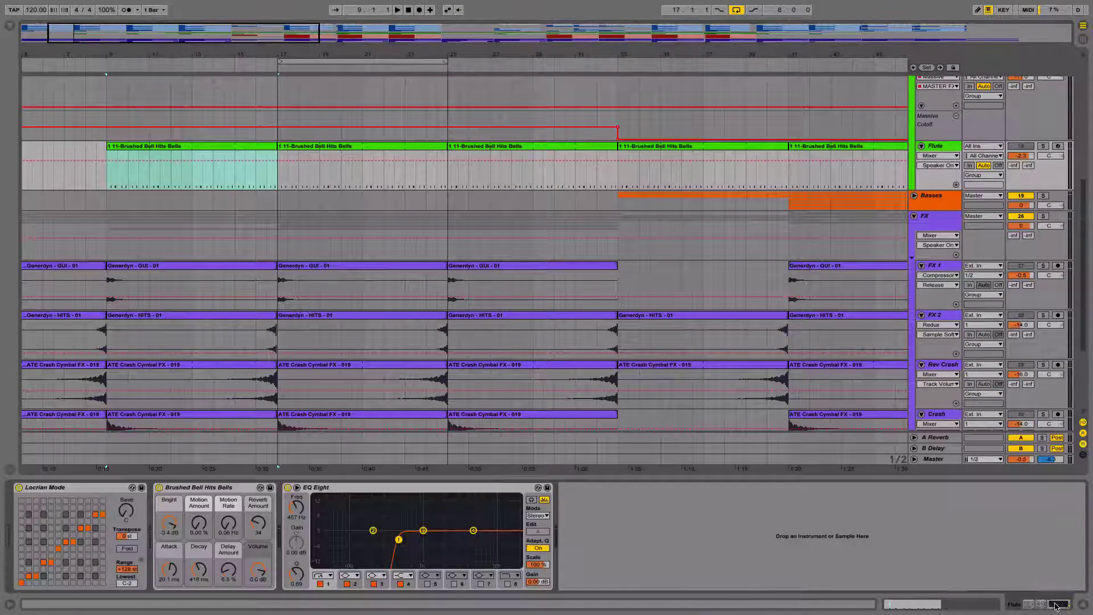
left_click(238, 489)
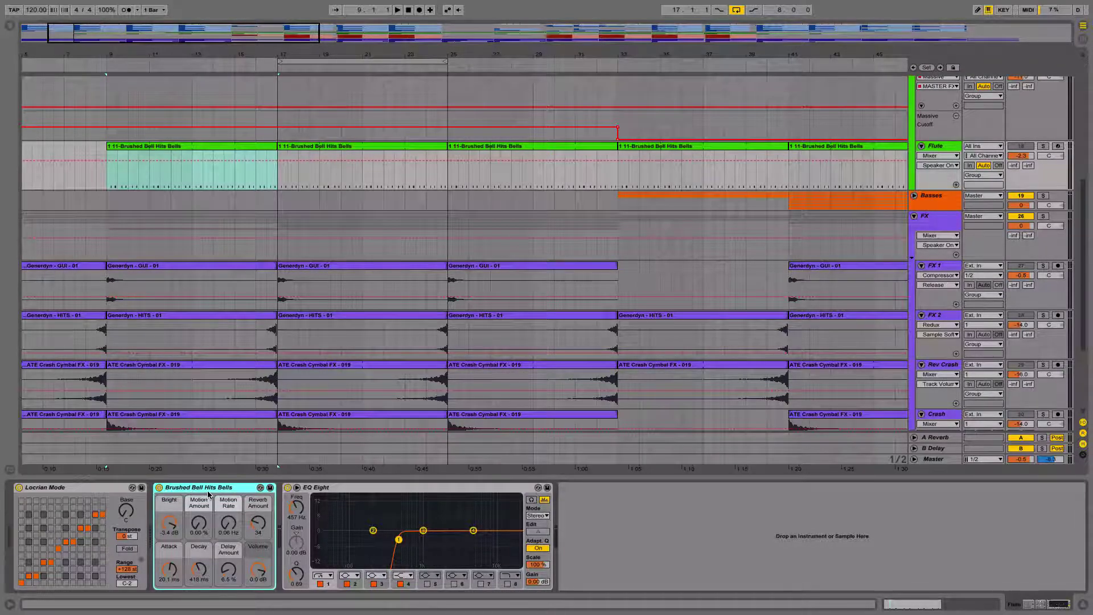
Solo the Flute track and audition it from bar 9, then unsolo it and audition the full mix from bar 19.
left_click(1044, 146)
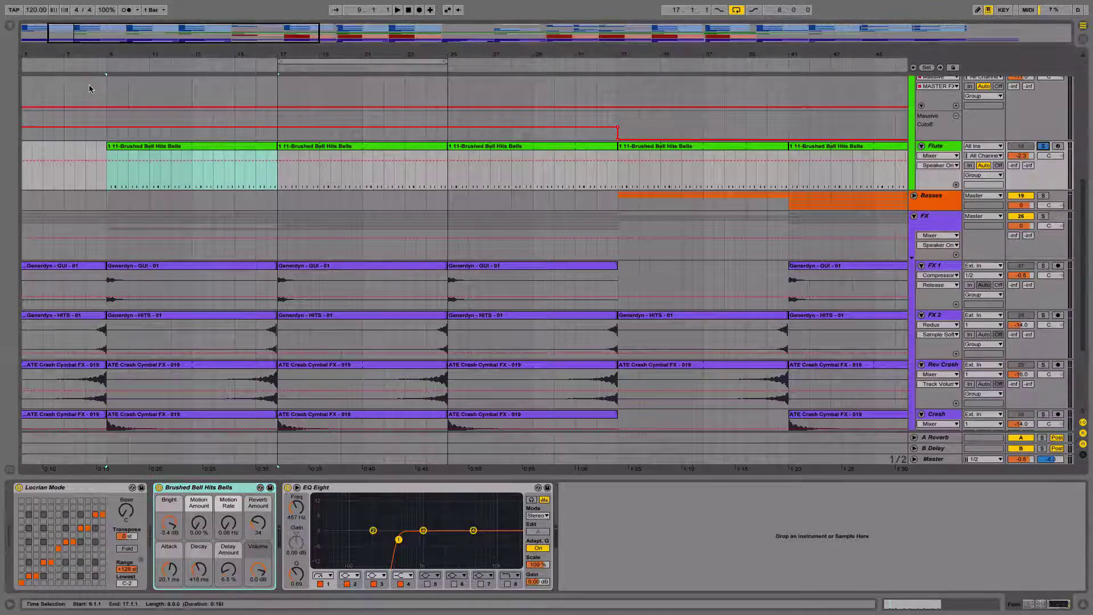
left_click(104, 65)
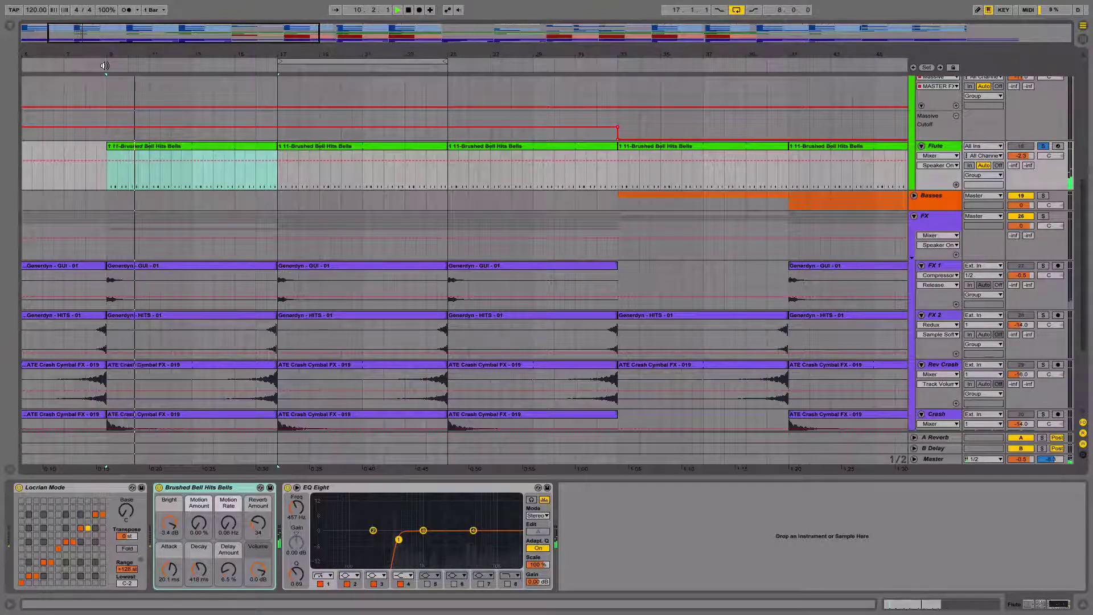
left_click(1044, 146)
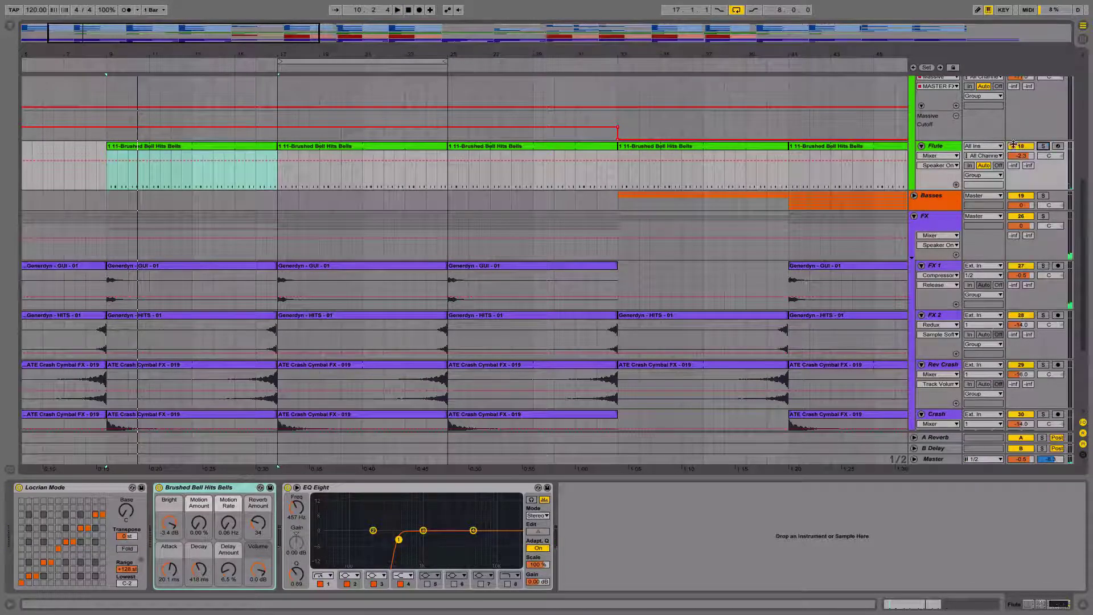
scroll(626, 171, "up", 4)
left_click(325, 71)
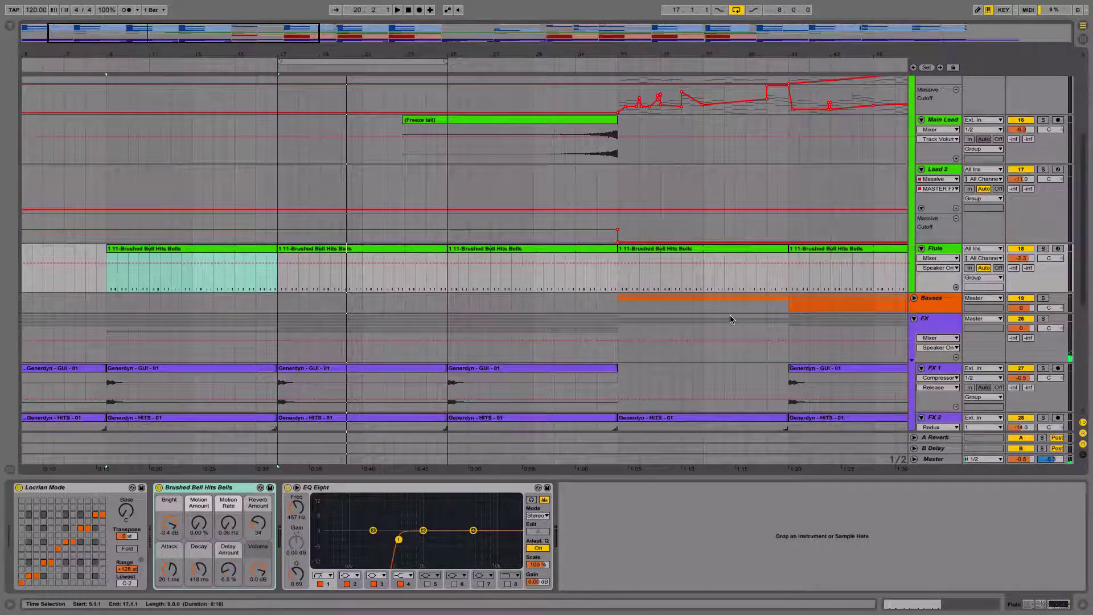
Solo the FX 1 track in the FX group and audition it from bar 17.
scroll(512, 207, "down", 8)
left_click_drag(306, 52, 350, 65)
left_click(1044, 140)
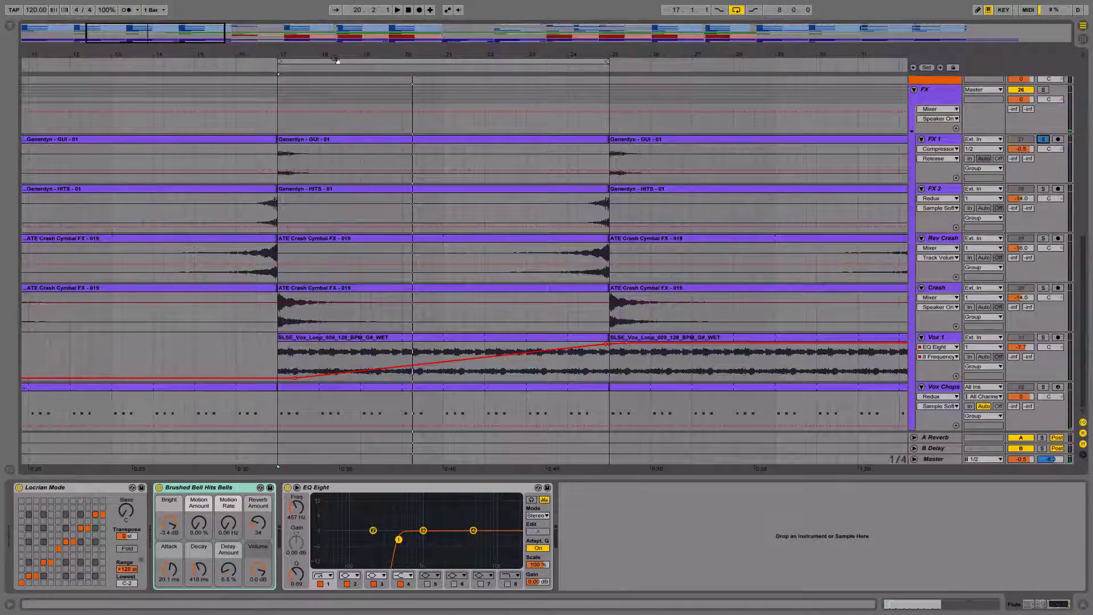
key("space")
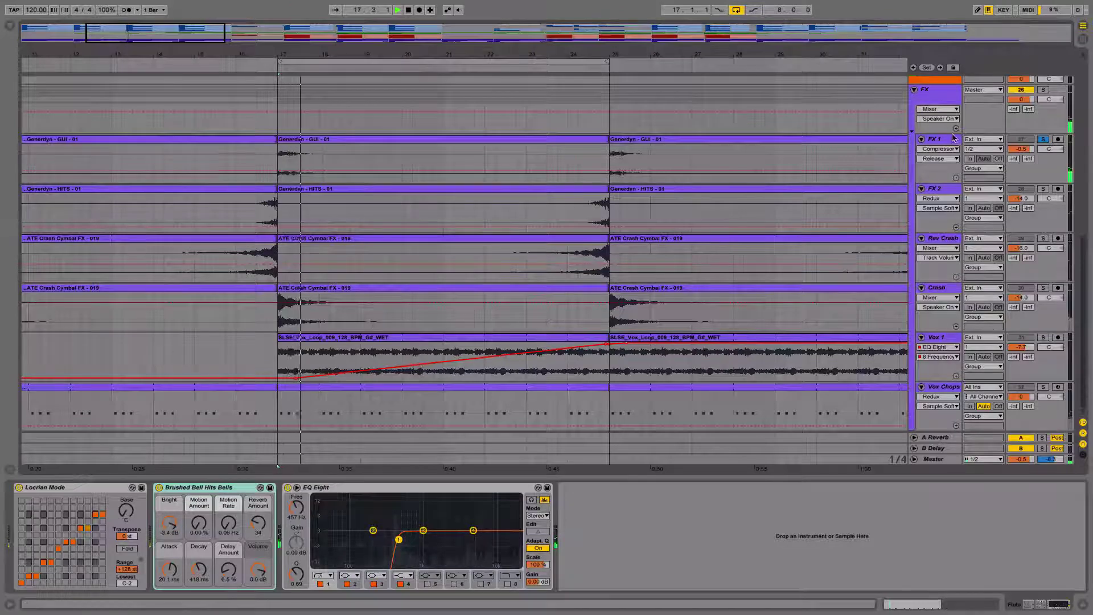
Show the FX 1 track's devices and replay its clip at bar 17 while inspecting the Ping Pong Delay and Reverb.
left_click(931, 141)
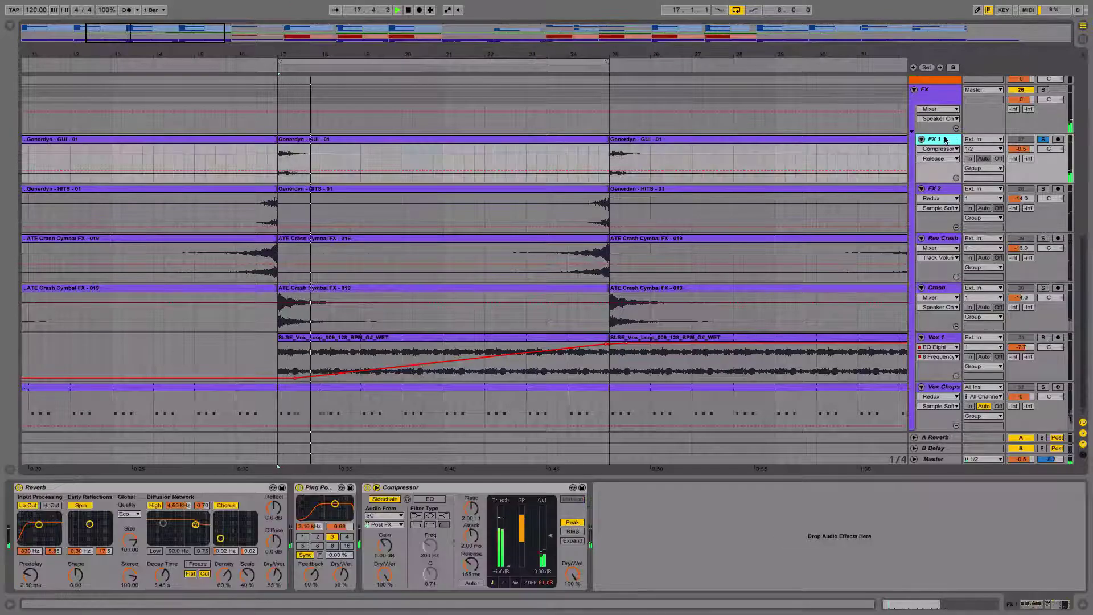
left_click(501, 140)
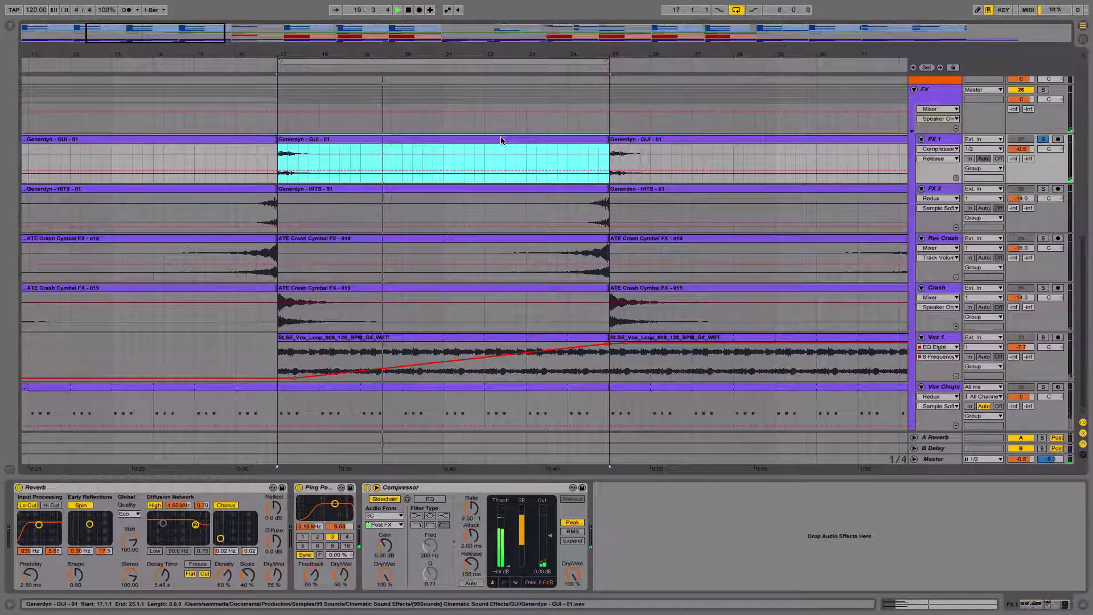
key("space")
key("space")
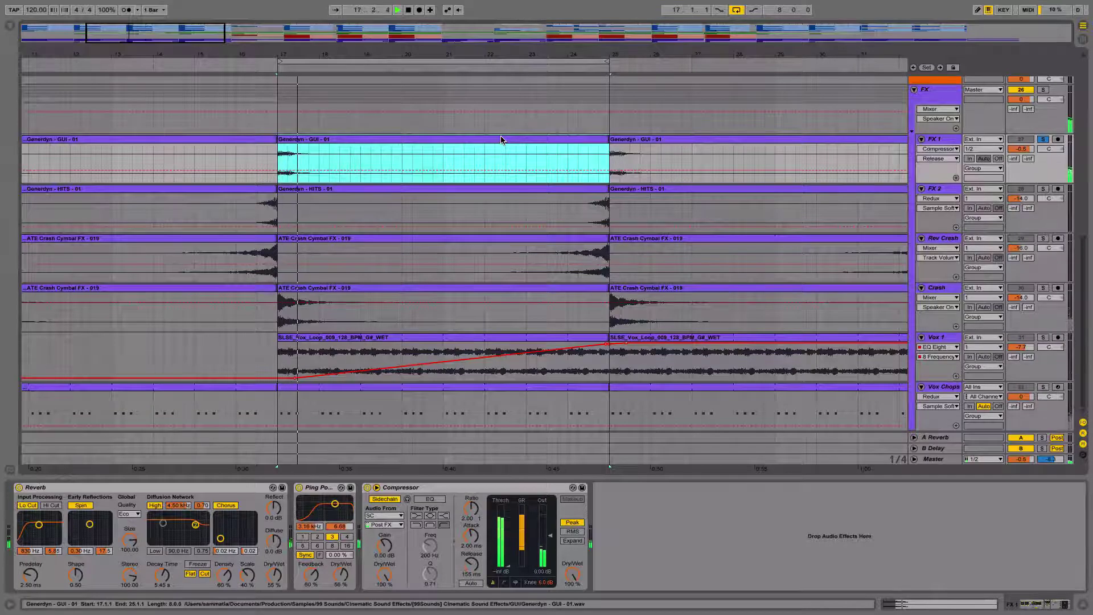
left_click(322, 488)
left_click(212, 488)
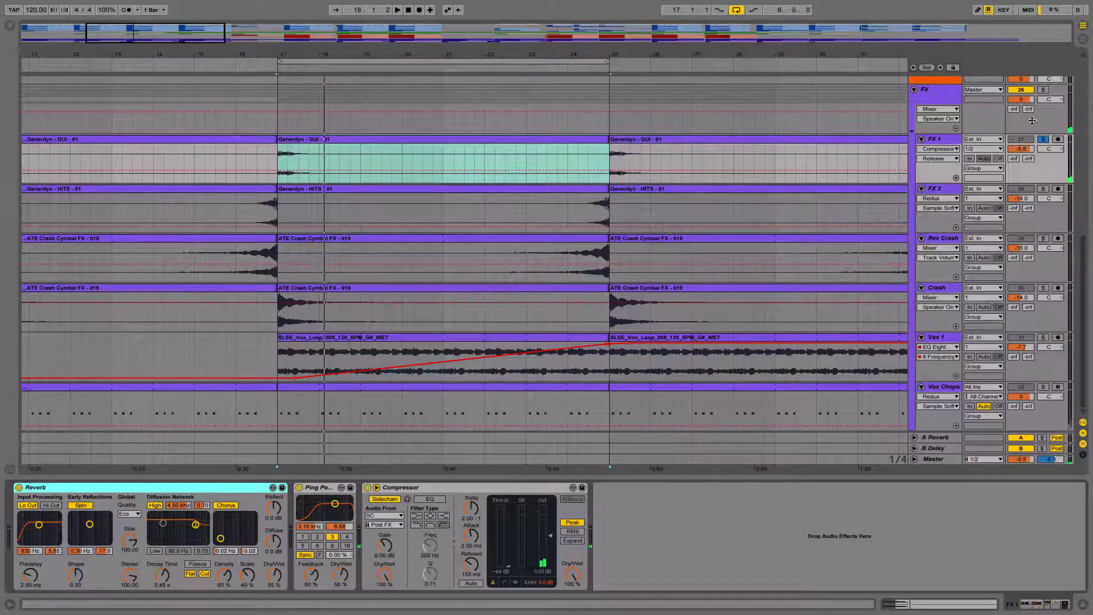
Select the FX 2 track's clip at bar 17, solo the track and audition it.
key("Down")
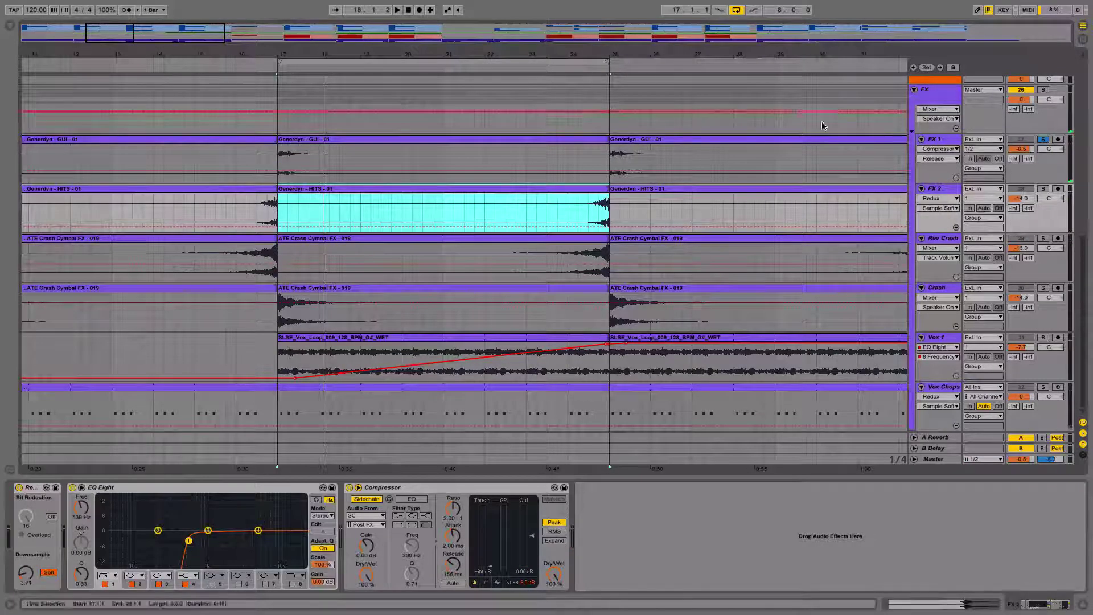
left_click(1043, 189)
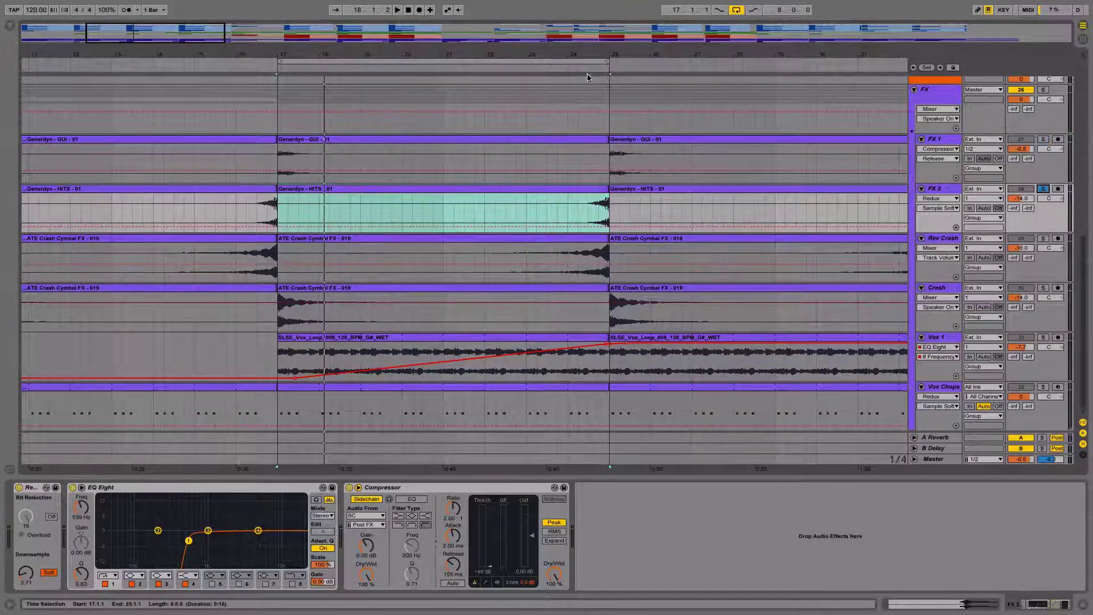
key("space")
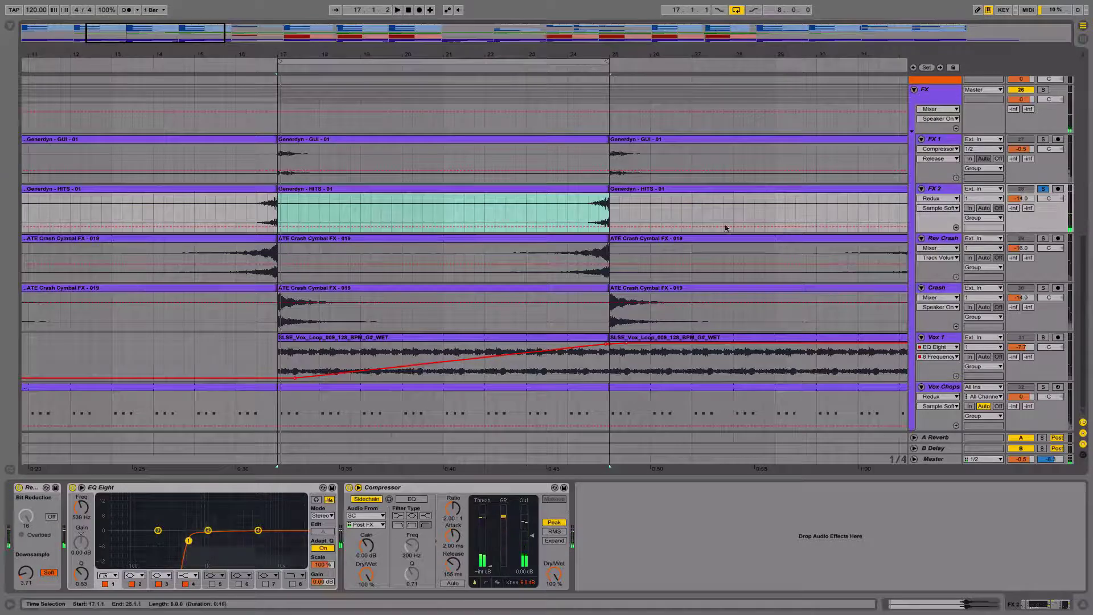
Solo and audition the Rev Crash track from bar 24, then the Crash track from bar 17.
key("Down")
left_click(1046, 238)
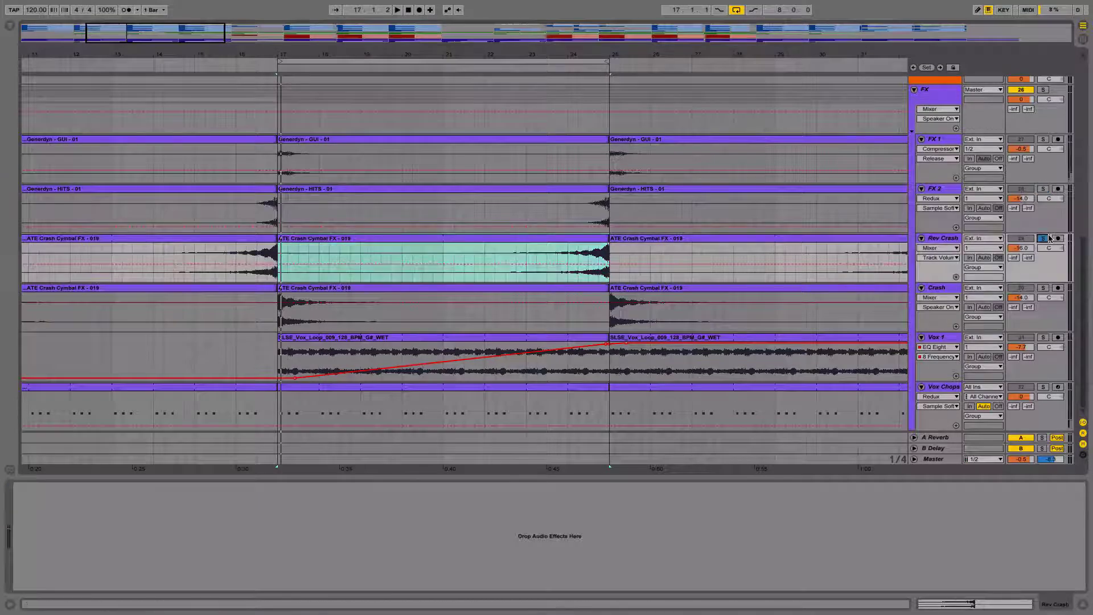
left_click(584, 70)
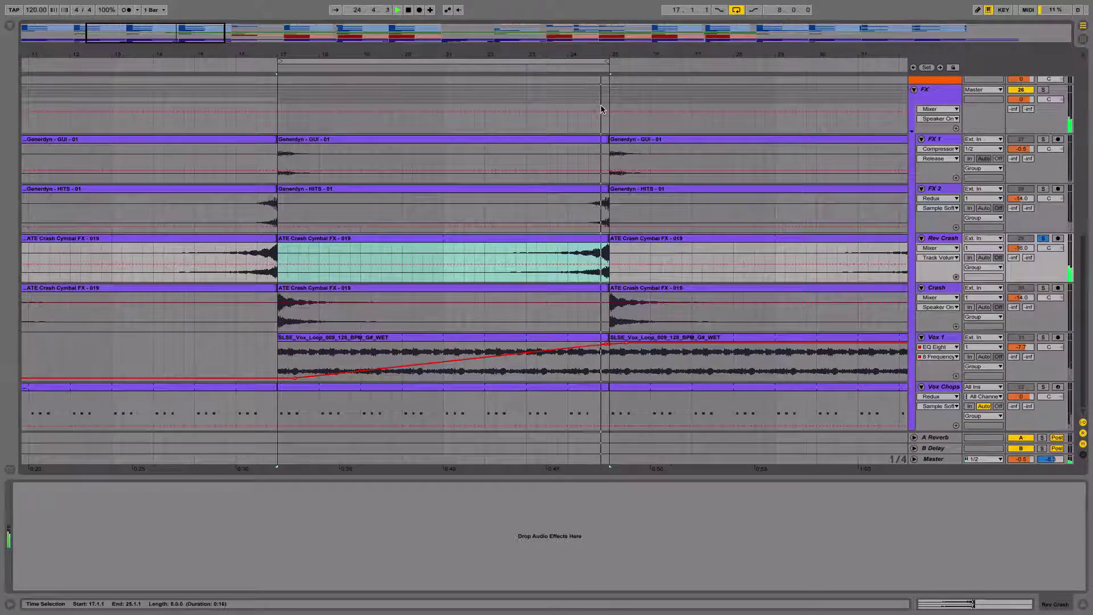
key("space")
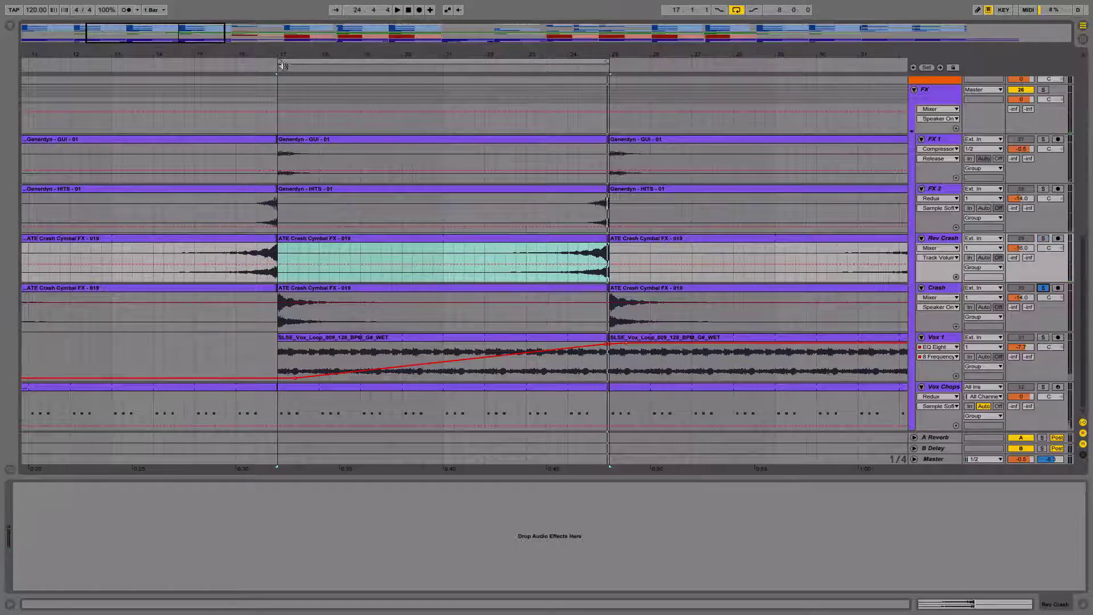
left_click(276, 69)
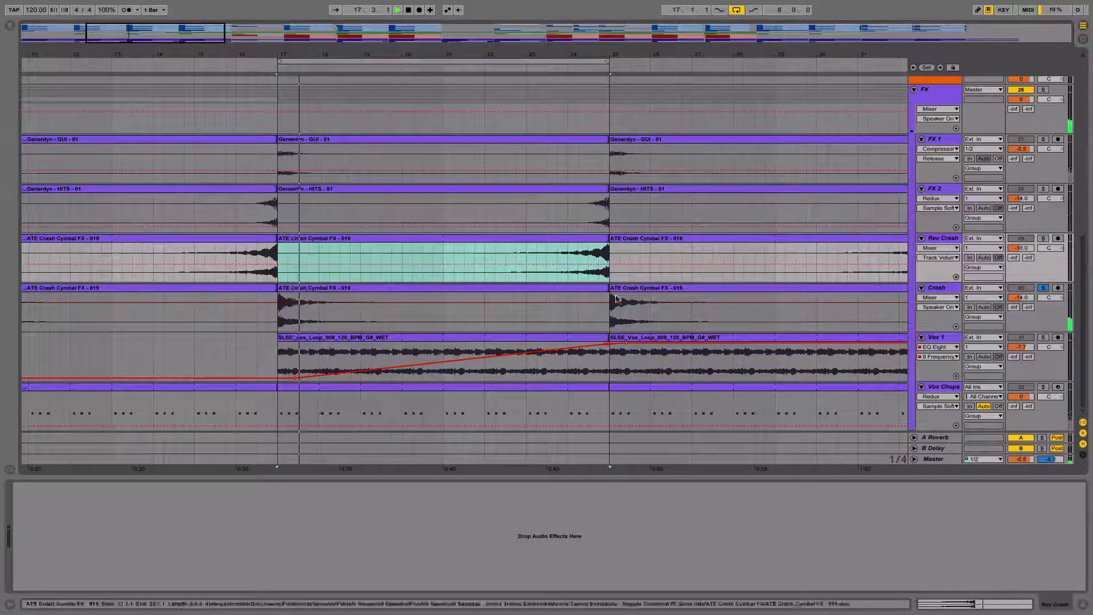
Solo the Vox 1 track and audition its vocal loop, extending the arrangement loop's end to bar 33.
left_click(1042, 338)
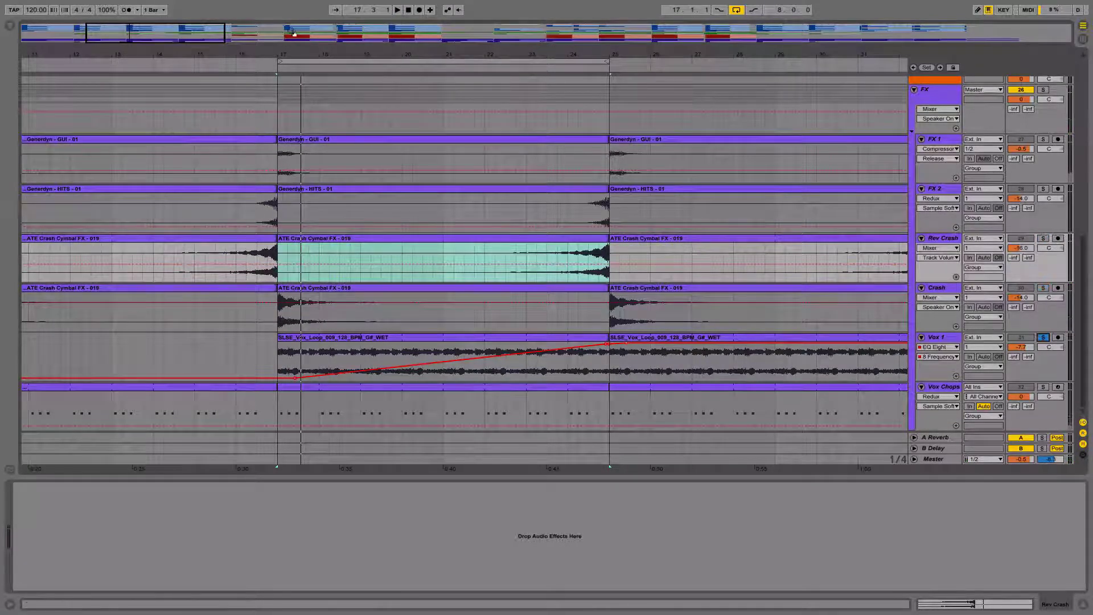
left_click_drag(293, 32, 293, 13)
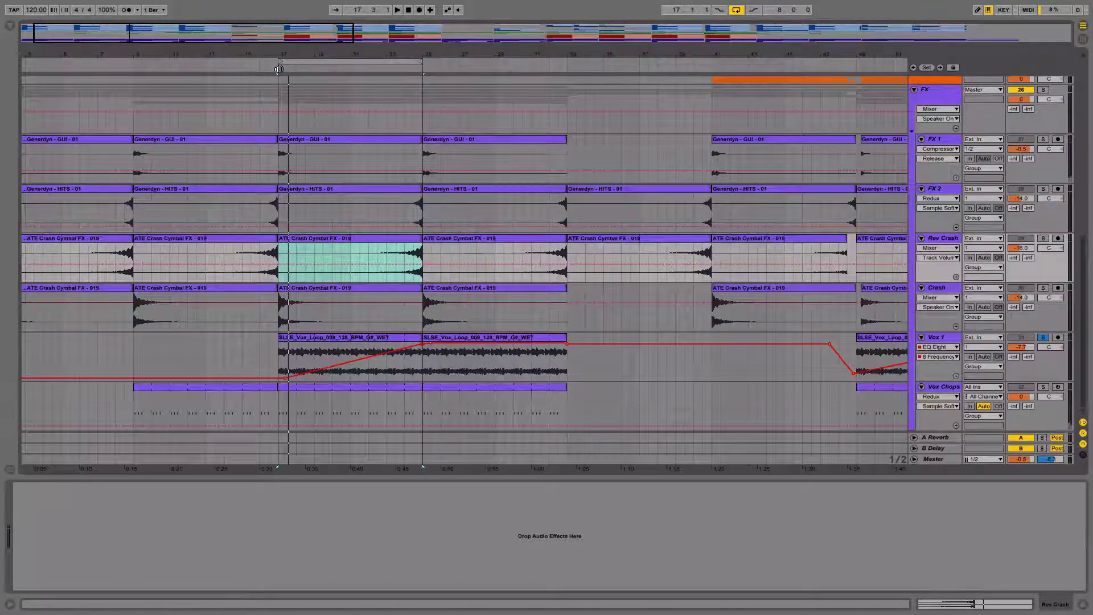
left_click(402, 67)
left_click_drag(422, 61, 567, 60)
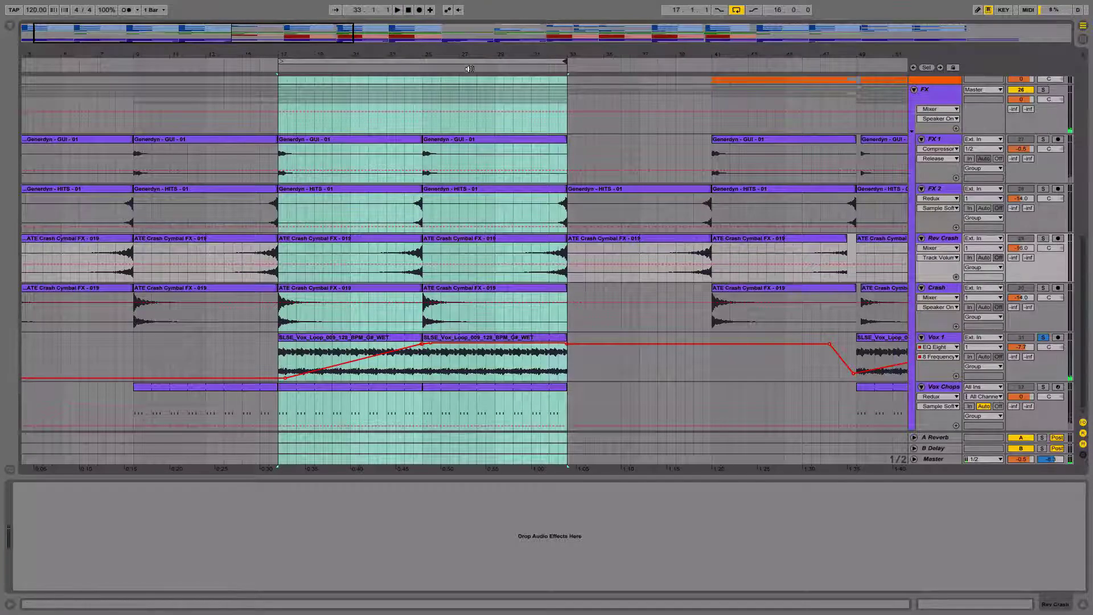
Select the Vox Chops clip at bar 17, solo the track and audition it.
left_click(621, 364)
left_click(494, 386)
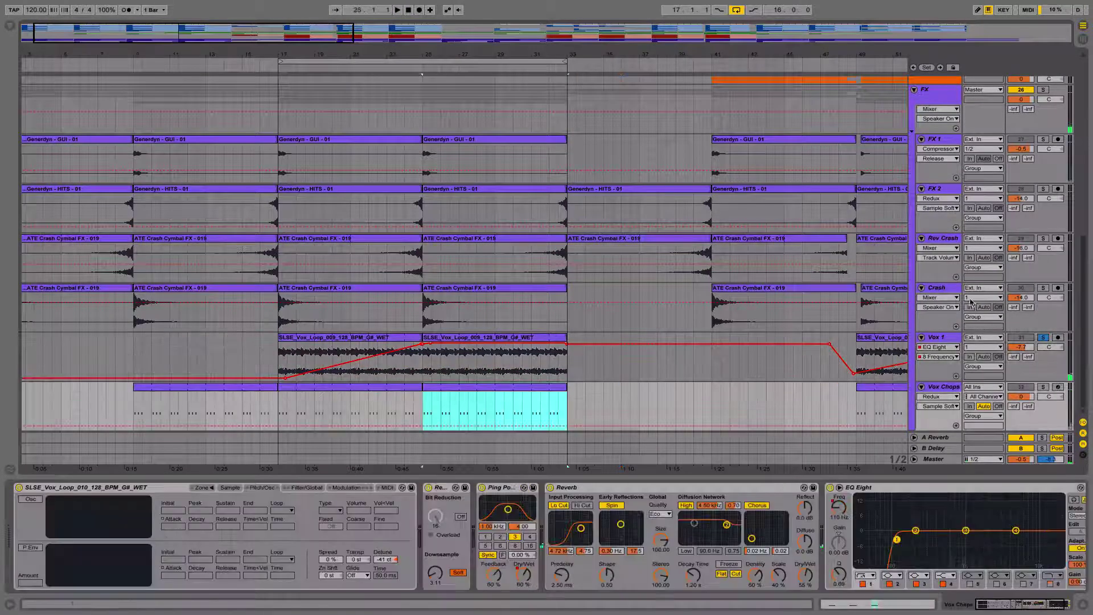
left_click(363, 387)
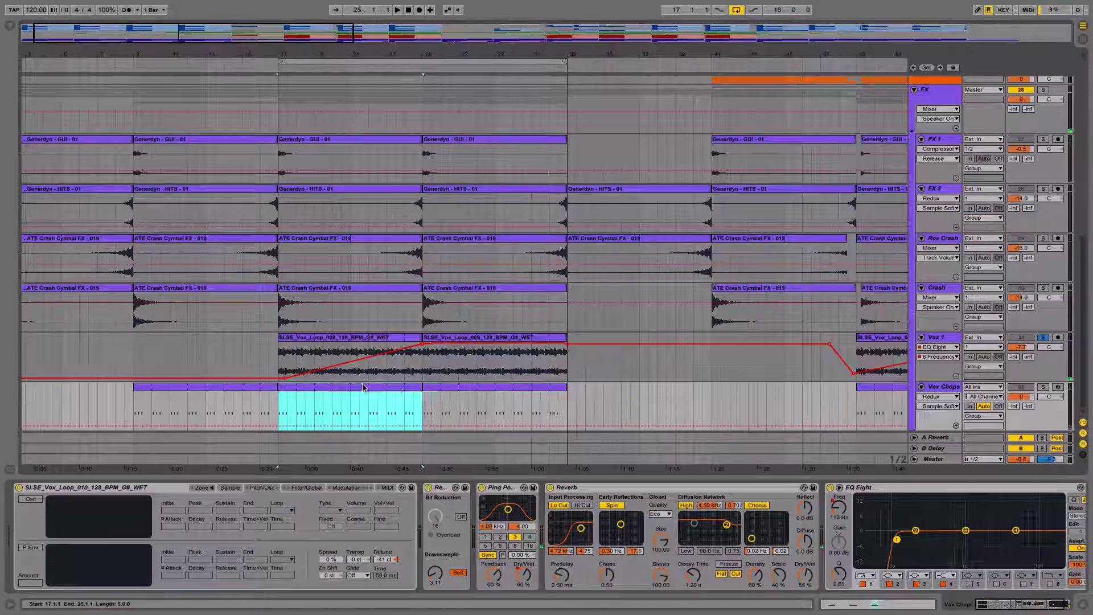
left_click(1044, 387)
key("space")
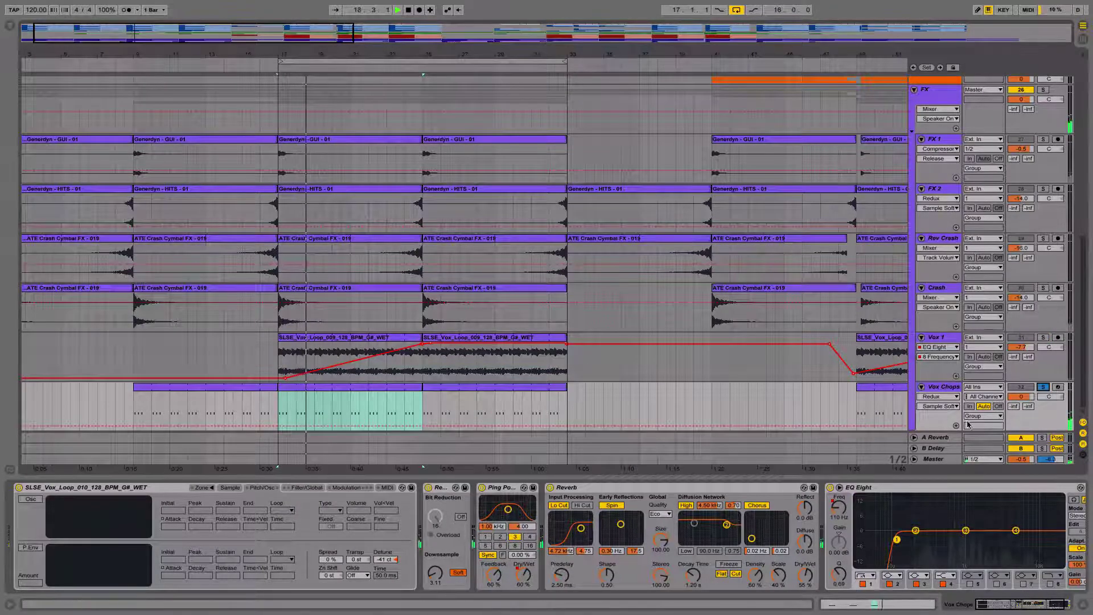
Inspect the Redux, Ping Pong Delay and Reverb devices on the Vox Chops track, then hide the device view.
left_click(439, 490)
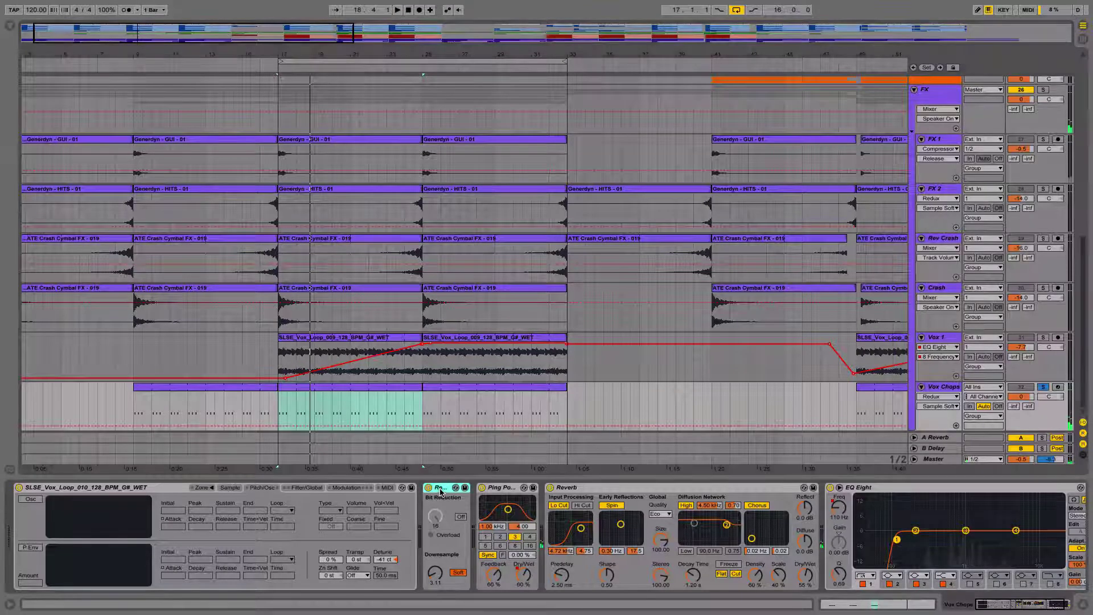
left_click(514, 494)
left_click(620, 488)
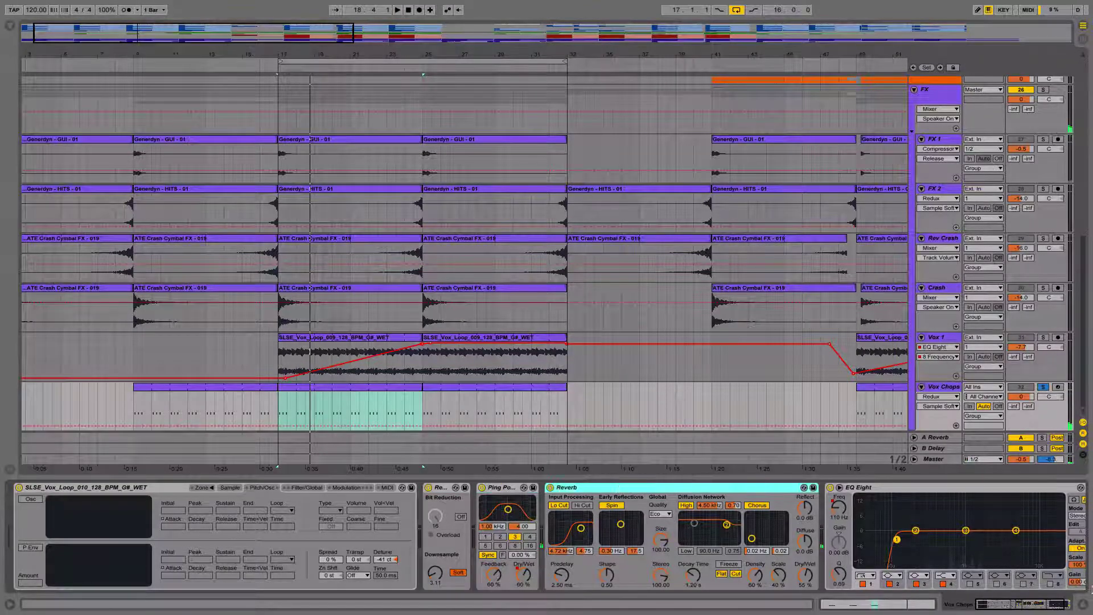
left_click(1083, 606)
Set the arrangement loop to span bars 25 to 41.
scroll(594, 459, "up", 10)
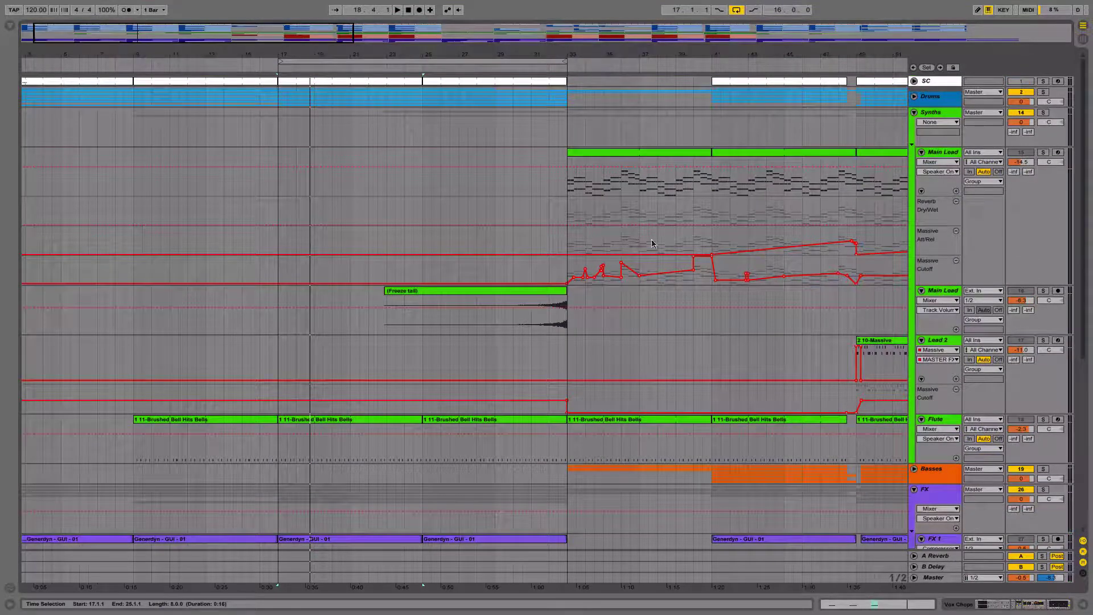
left_click(567, 67)
left_click_drag(567, 67, 710, 64)
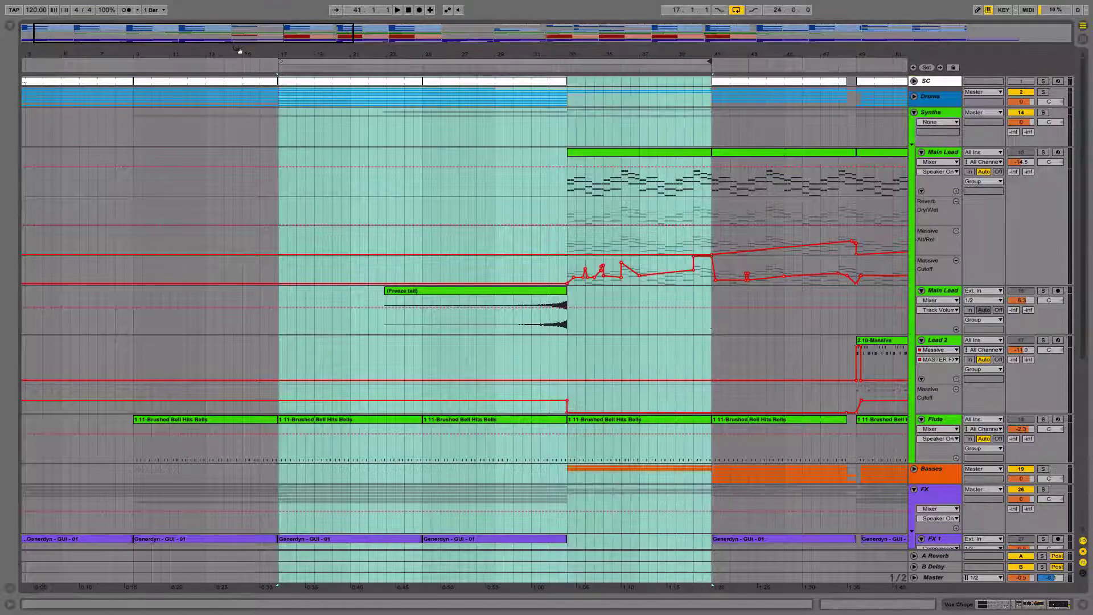
left_click_drag(283, 59, 426, 74)
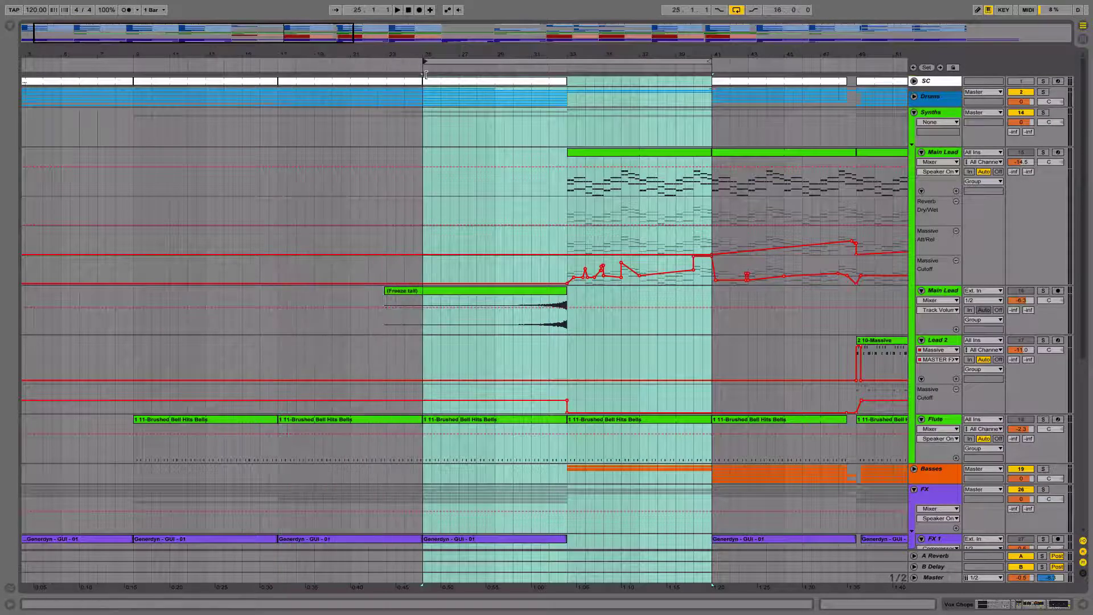
Select the Main Lead MIDI clip at bar 33, solo its track and audition it from there.
left_click(620, 154)
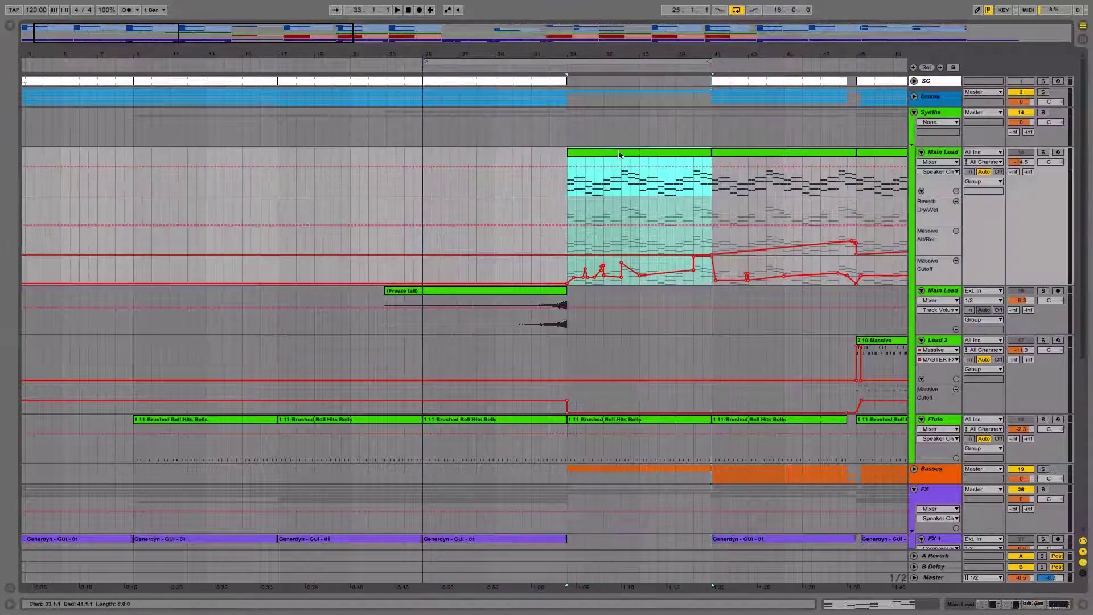
left_click(1043, 153)
left_click_drag(587, 55, 424, 70)
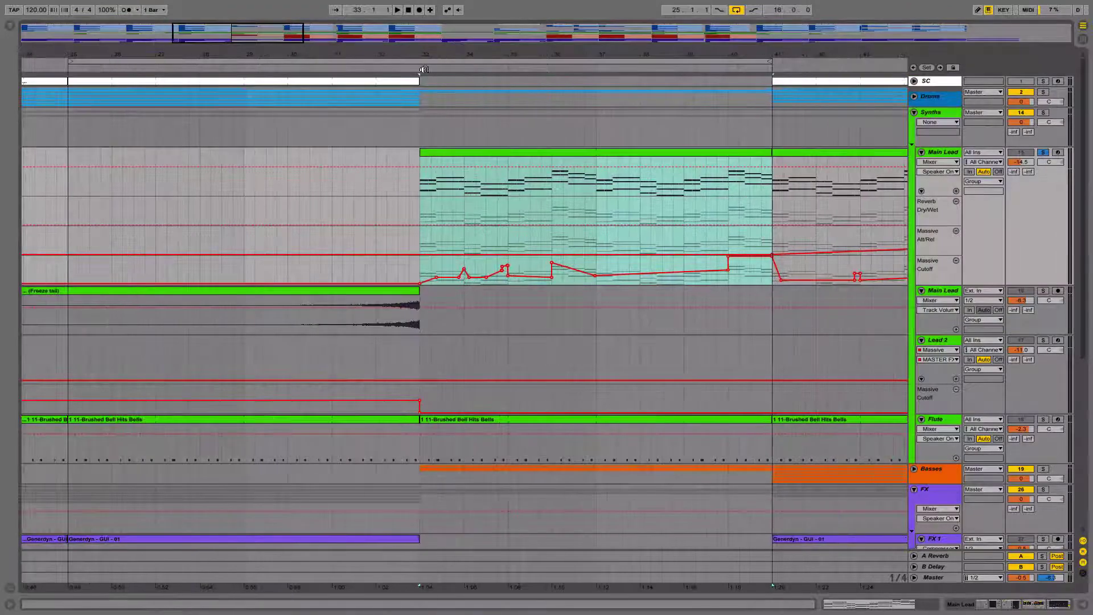
key("space")
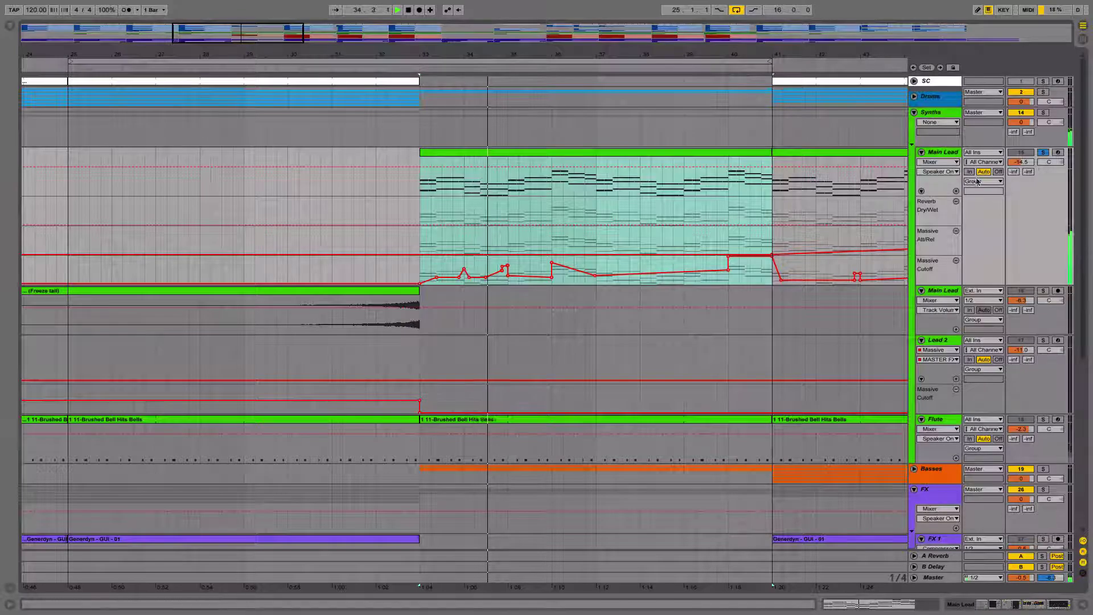
Add the Main Lead freeze-tail audio track to the solo and audition both lead tracks from bar 32.
left_click(1042, 290)
left_click(376, 292)
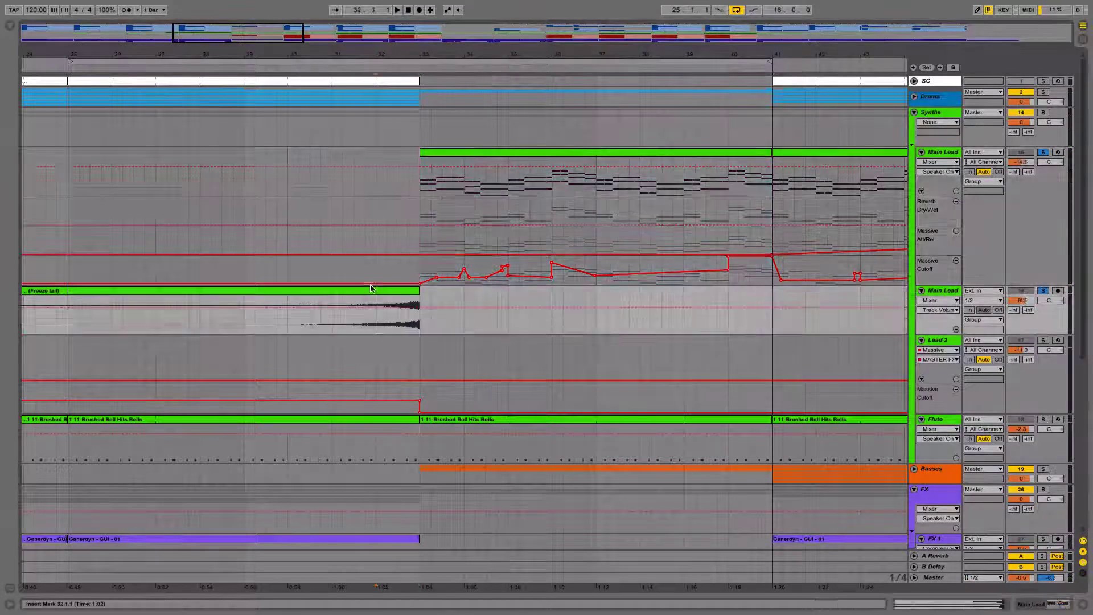
left_click(364, 71)
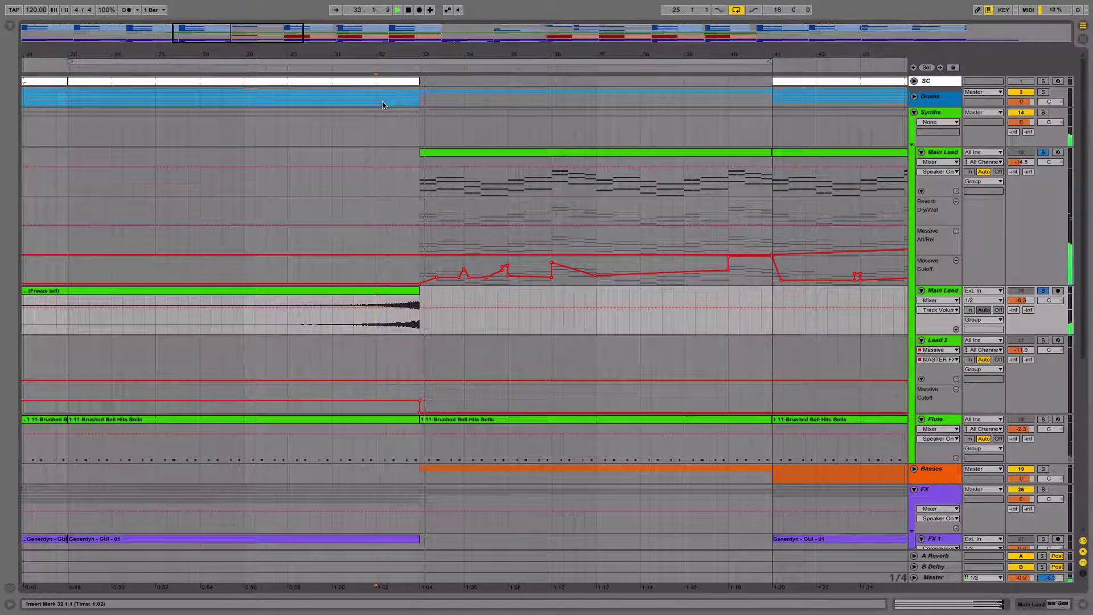
Stop playback and expand the Basses group to view the bass tracks' notes from bar 33.
left_click_drag(454, 56, 452, 34)
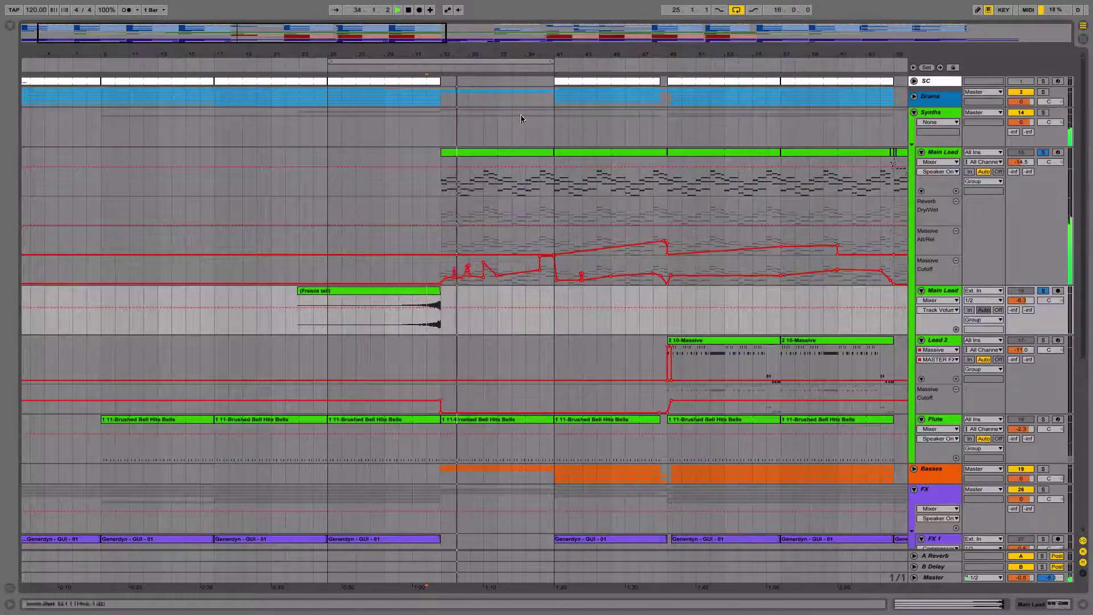
scroll(942, 306, "down", 5)
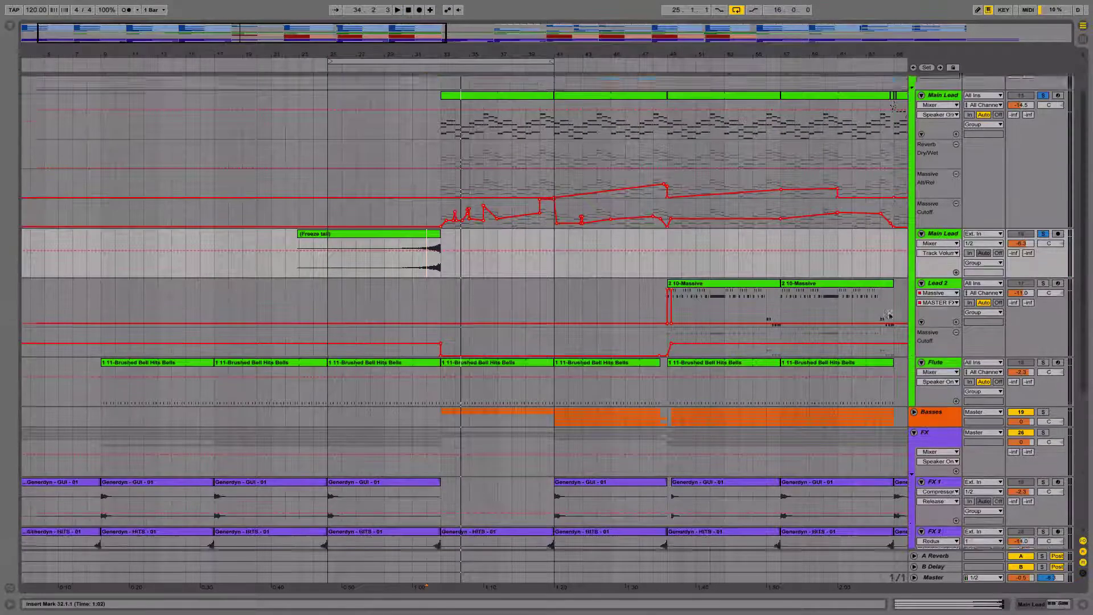
left_click(913, 366)
scroll(972, 328, "down", 5)
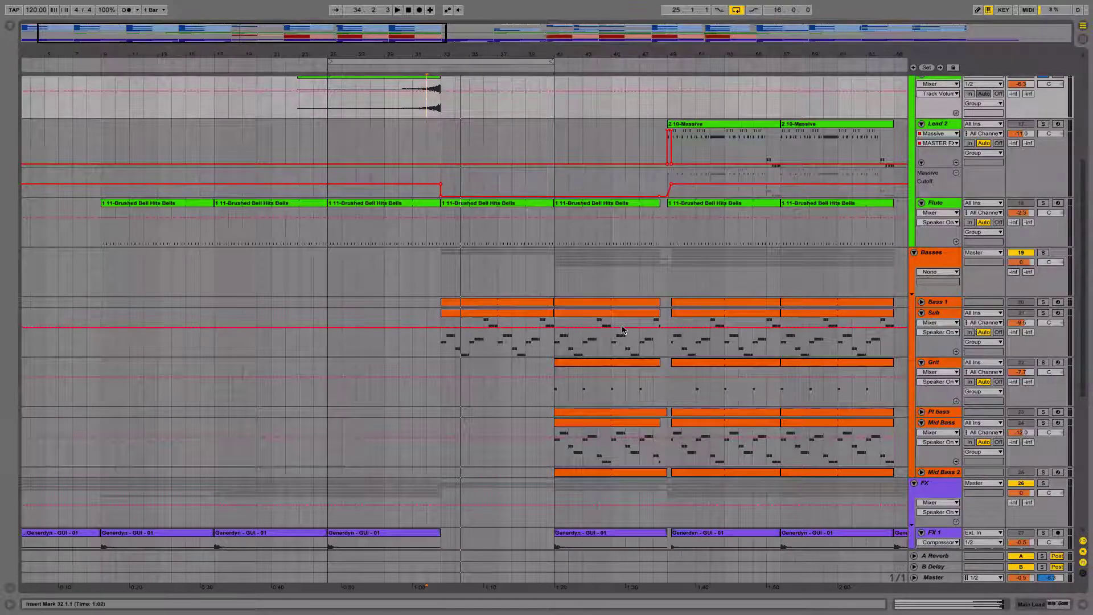
scroll(607, 333, "down", 2)
left_click_drag(451, 62, 462, 171)
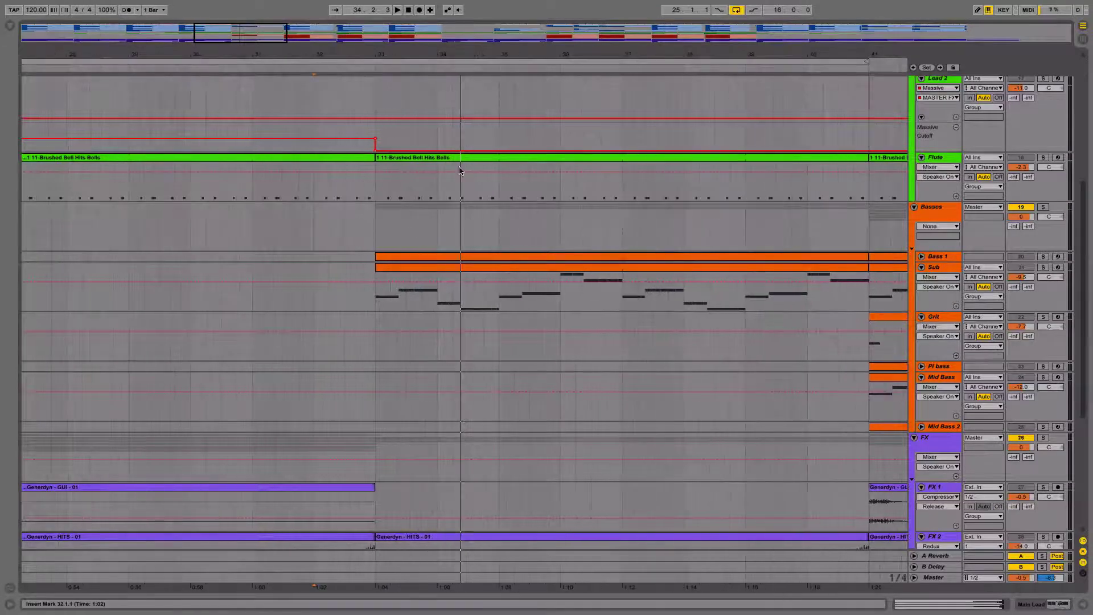
Select the Main Lead MIDI clip at bar 33 and view its chords together with the Sub track's notes.
scroll(464, 183, "up", 5)
scroll(391, 188, "down", 2)
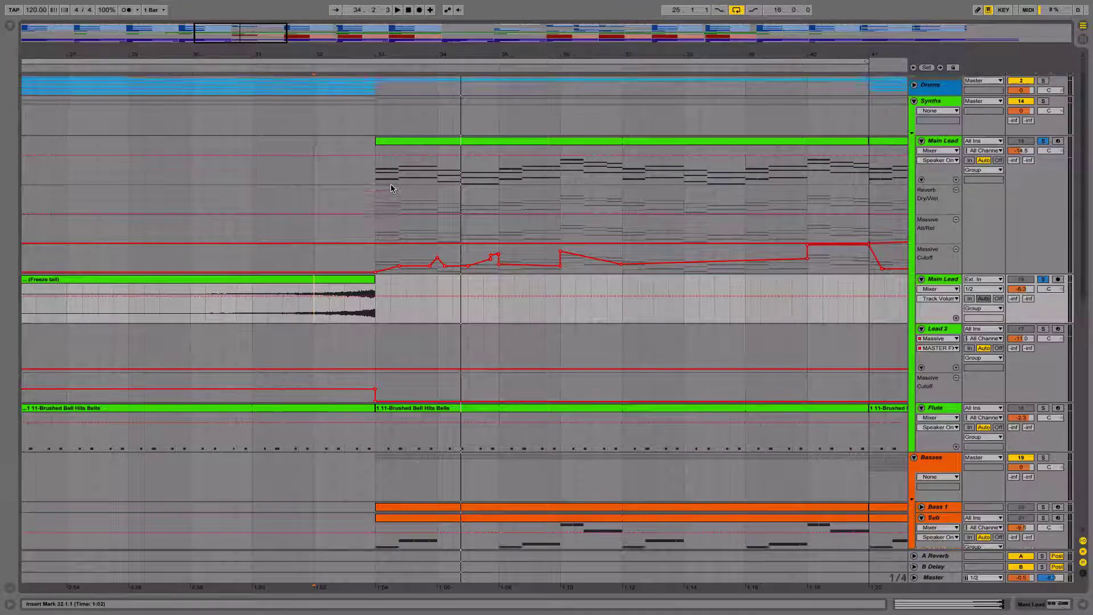
left_click(437, 114)
scroll(995, 444, "down", 2)
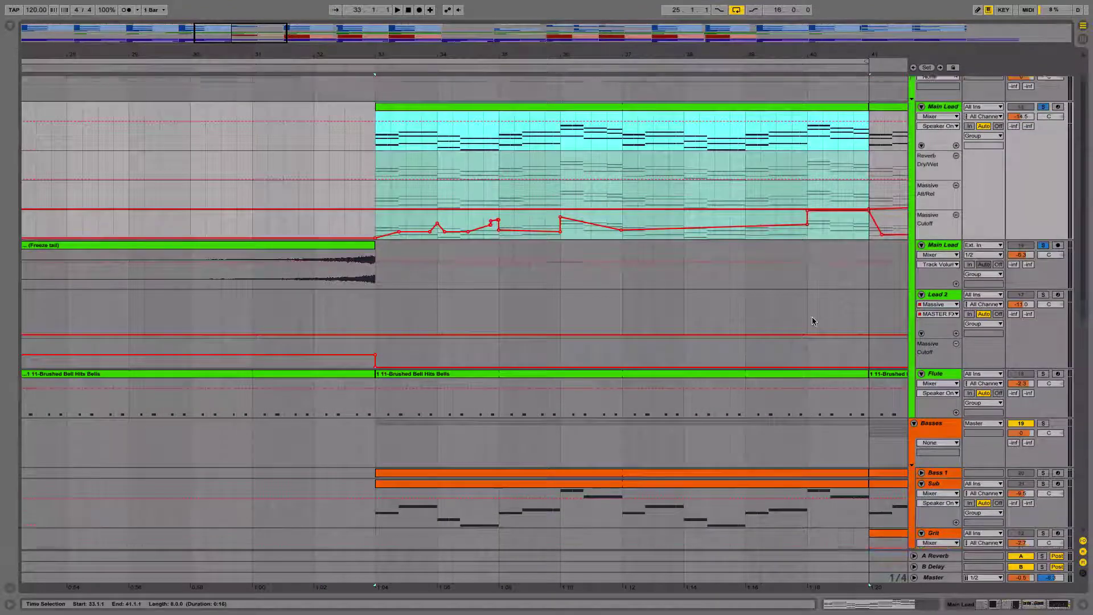
Solo the Bass 1 track and audition it from bar 33, adding the Sub track to the solo for a second pass.
left_click(1039, 439)
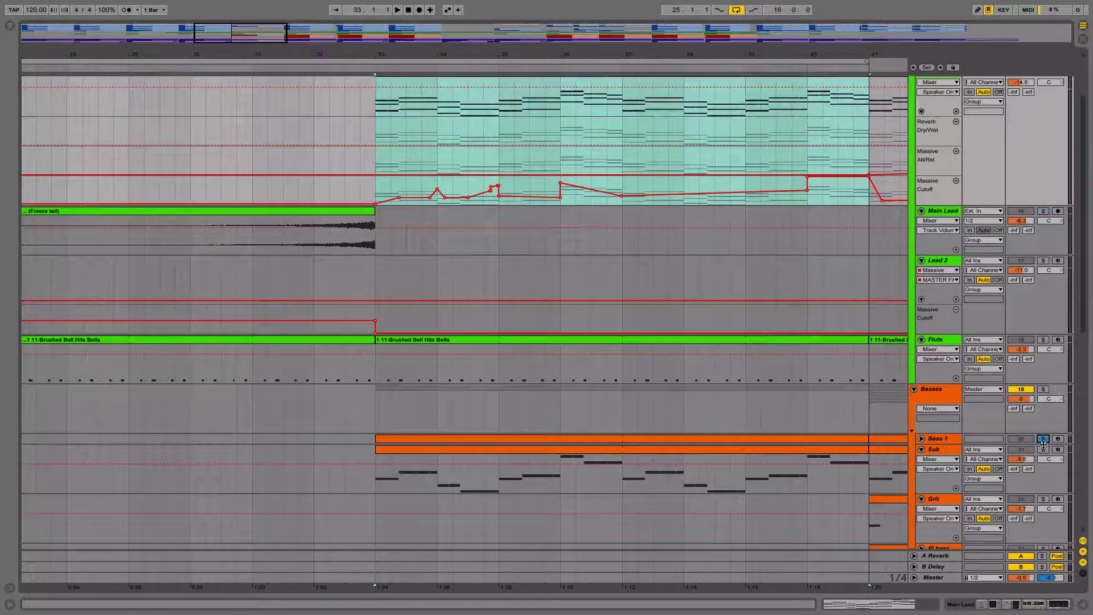
scroll(734, 402, "down", 4)
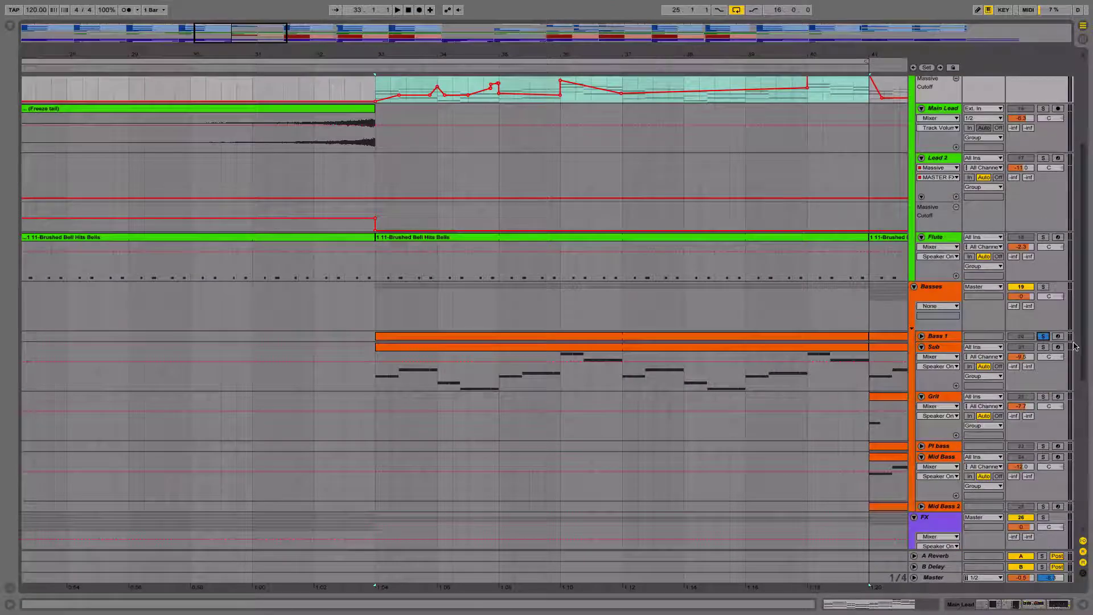
left_click(374, 67)
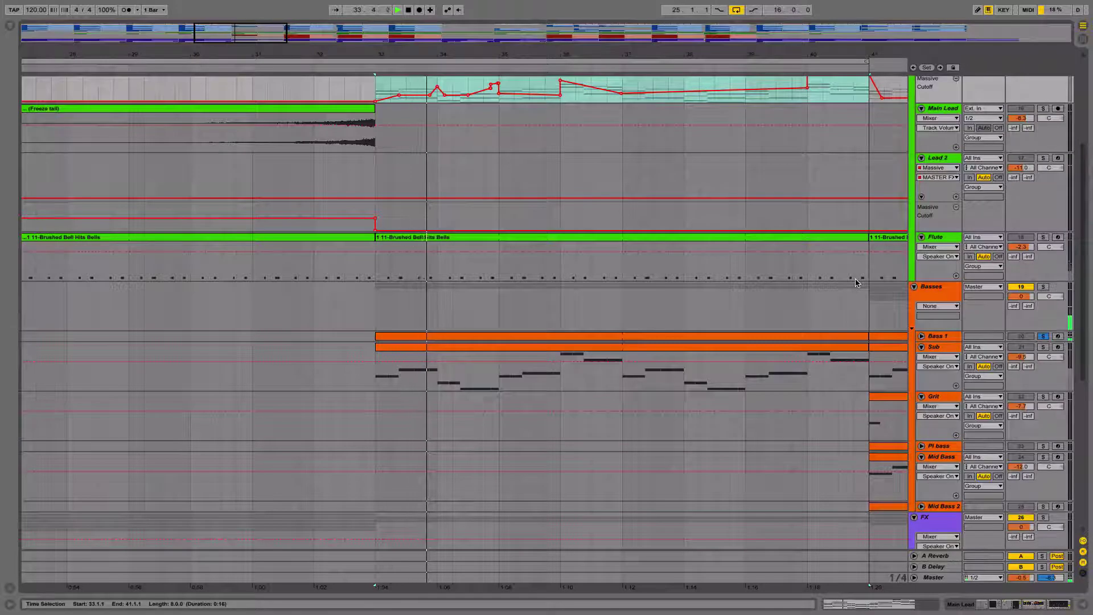
left_click(1043, 347)
left_click(373, 68)
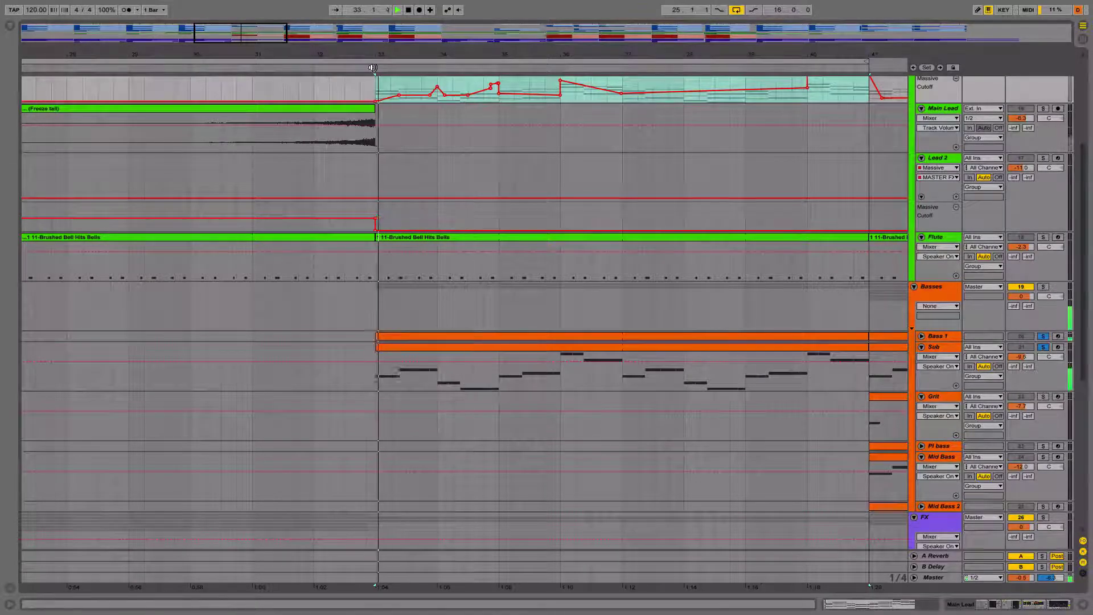
Add the Main Lead MIDI track to the soloed Bass 1 and Sub tracks and audition them together from bar 33.
scroll(938, 140, "up", 5)
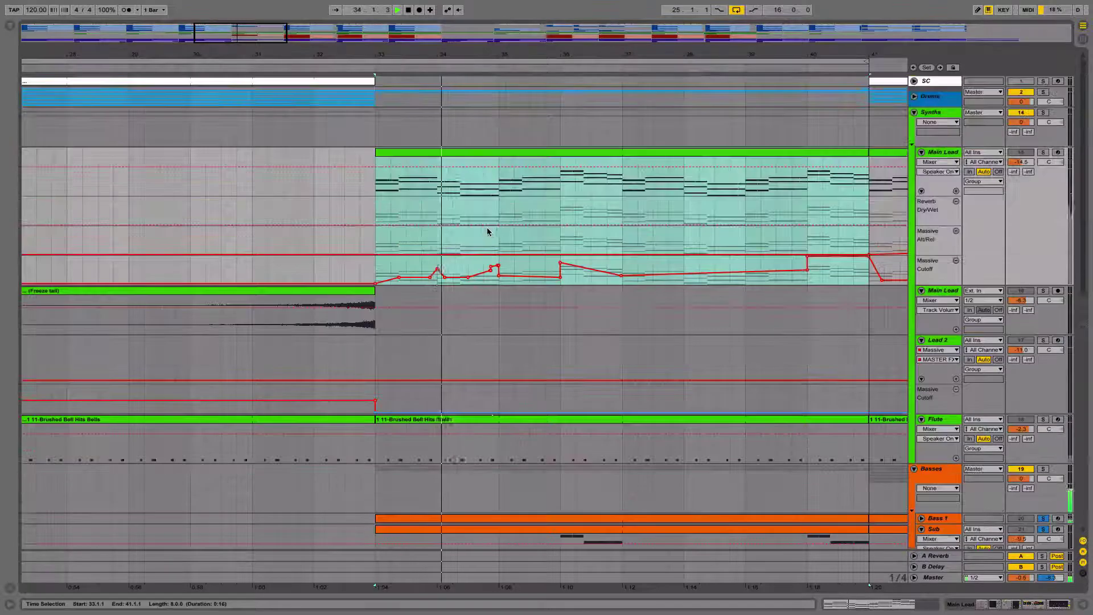
left_click(1044, 152)
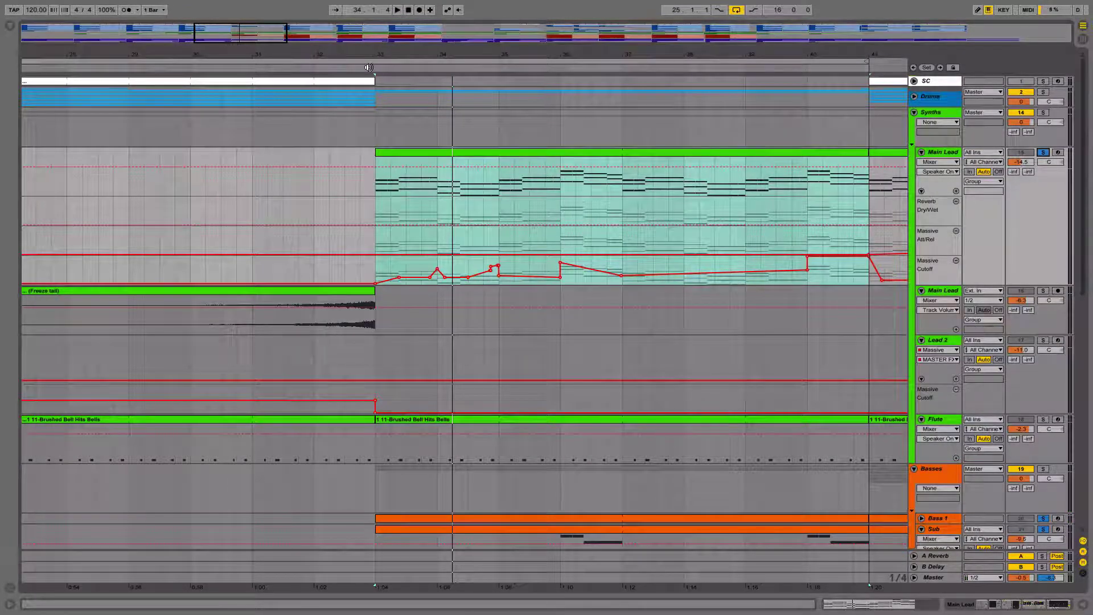
left_click(369, 67)
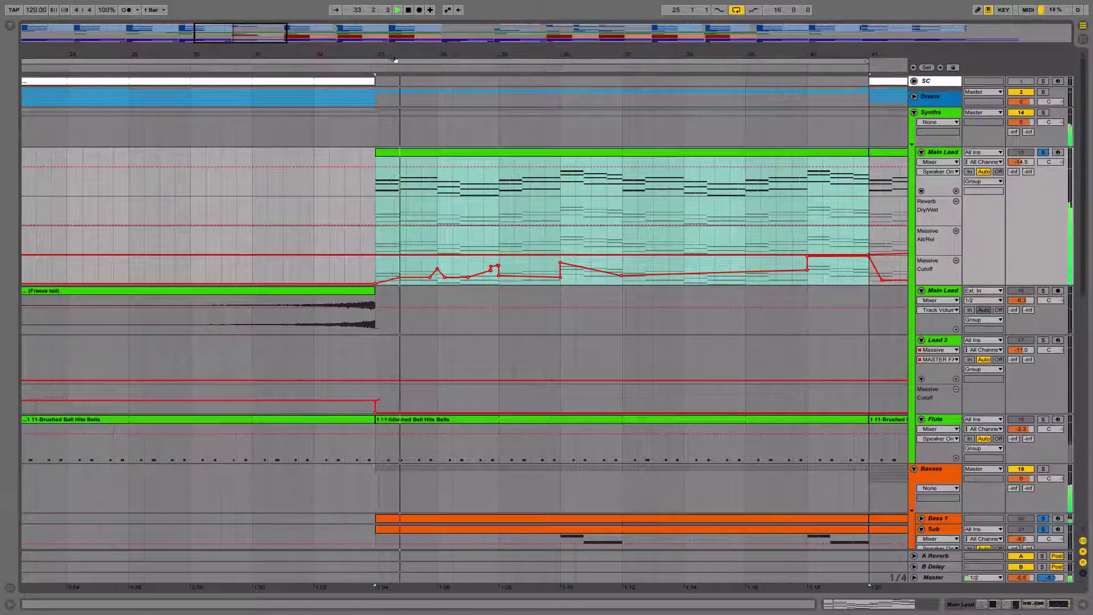
left_click_drag(409, 55, 409, 26)
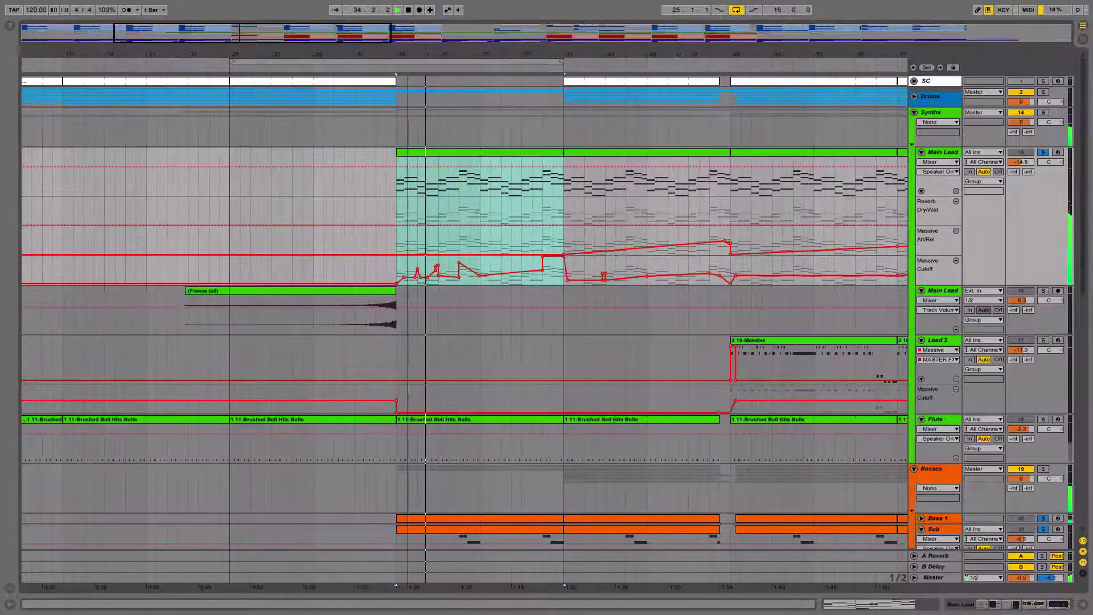
Stop playback and set the arrangement loop to start at bar 41 with a length of four bars.
key("space")
left_click_drag(321, 58, 657, 58)
left_click_drag(893, 61, 647, 61)
Solo only the Grit bass track and audition its notes from bar 41.
scroll(638, 319, "down", 8)
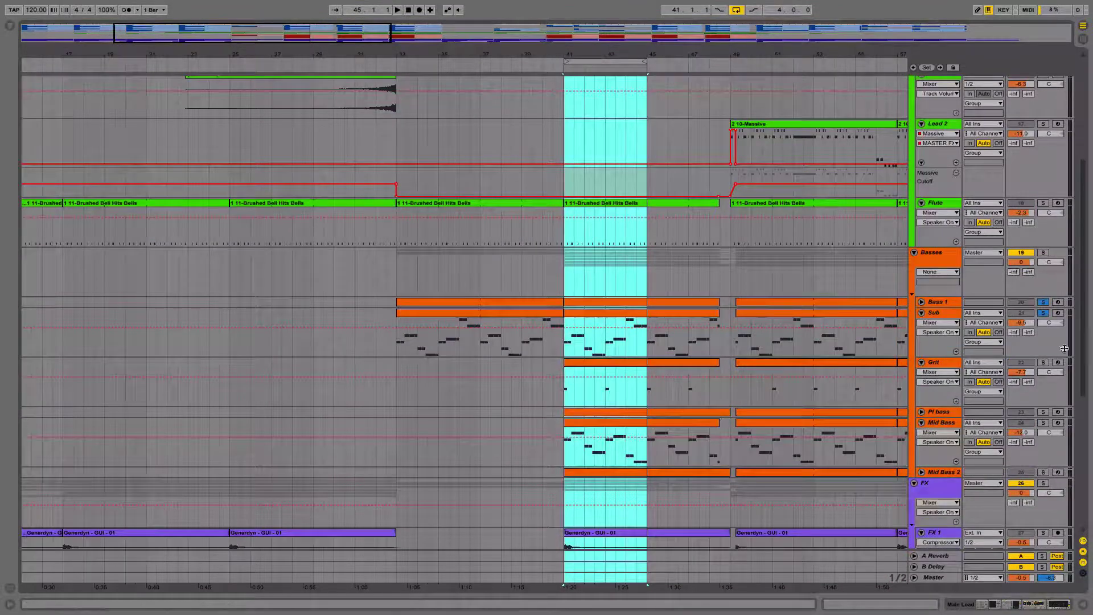
left_click(1043, 363)
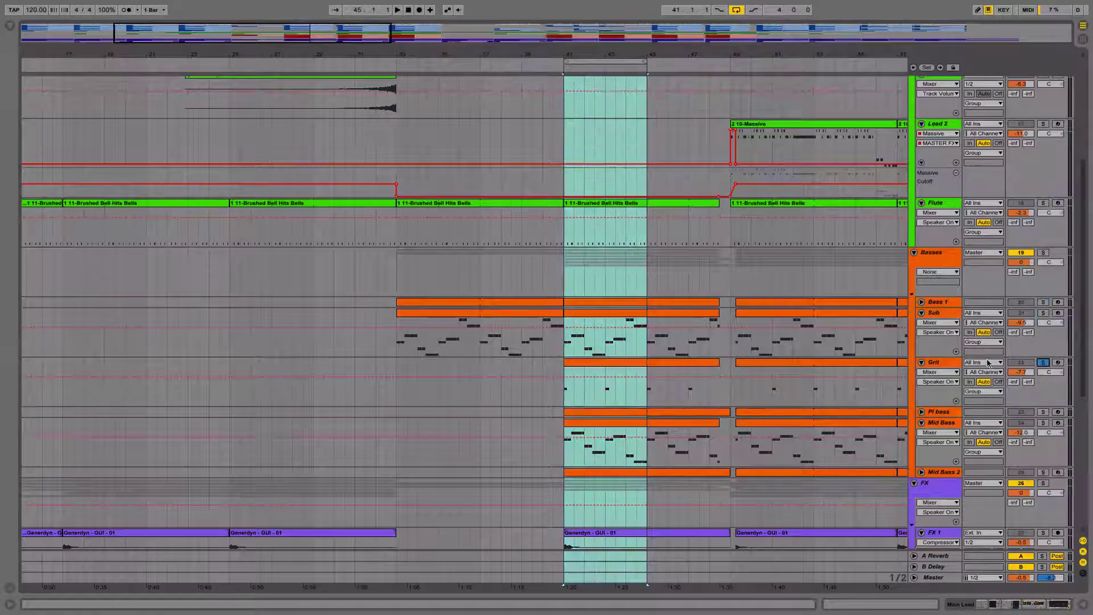
left_click_drag(567, 59, 513, 86)
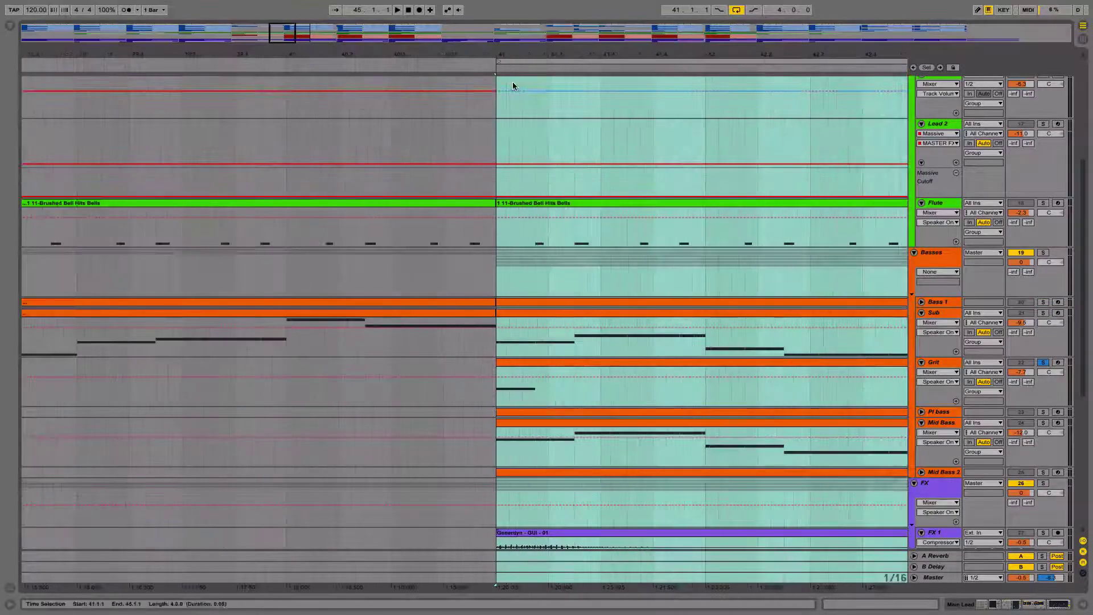
left_click(483, 67)
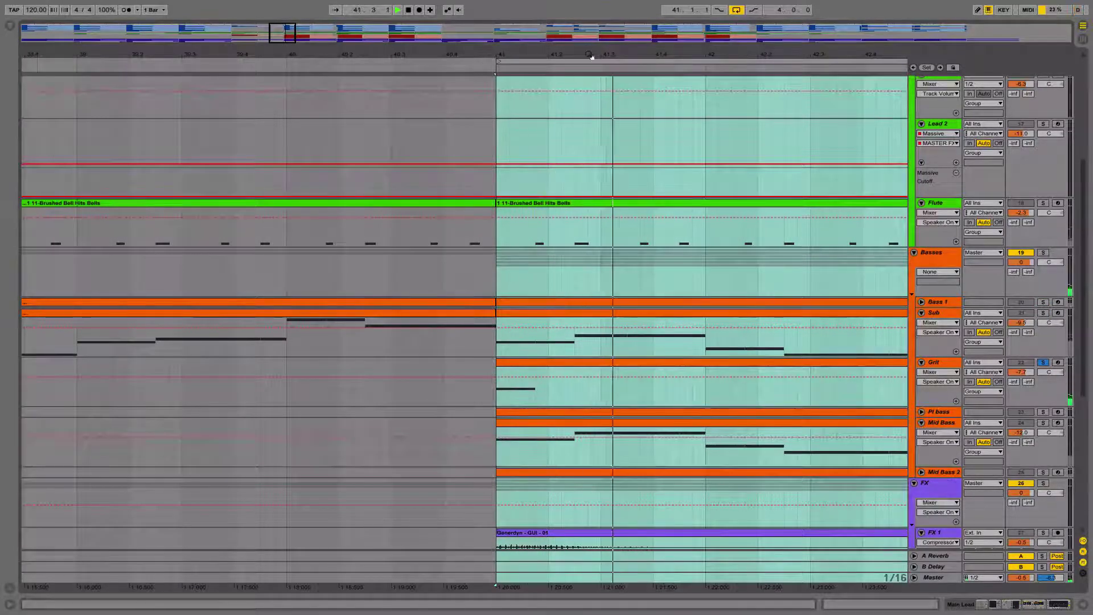
key("minus")
key("space")
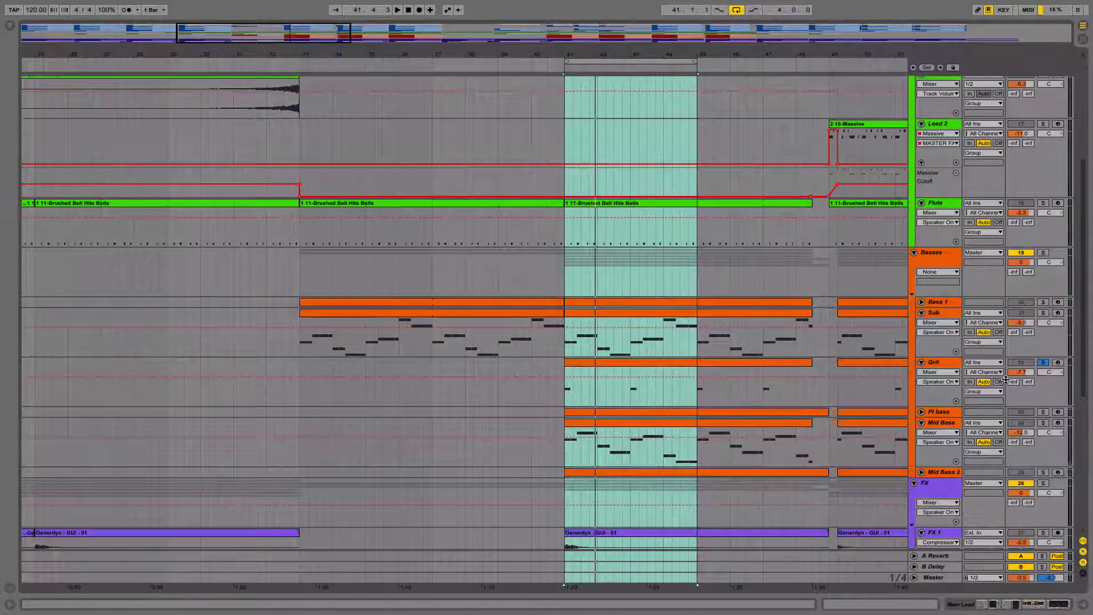
Add the Sub and Bass 1 tracks to the Grit solo and audition the three basses from bar 41.
left_click(1044, 312)
left_click(1044, 302)
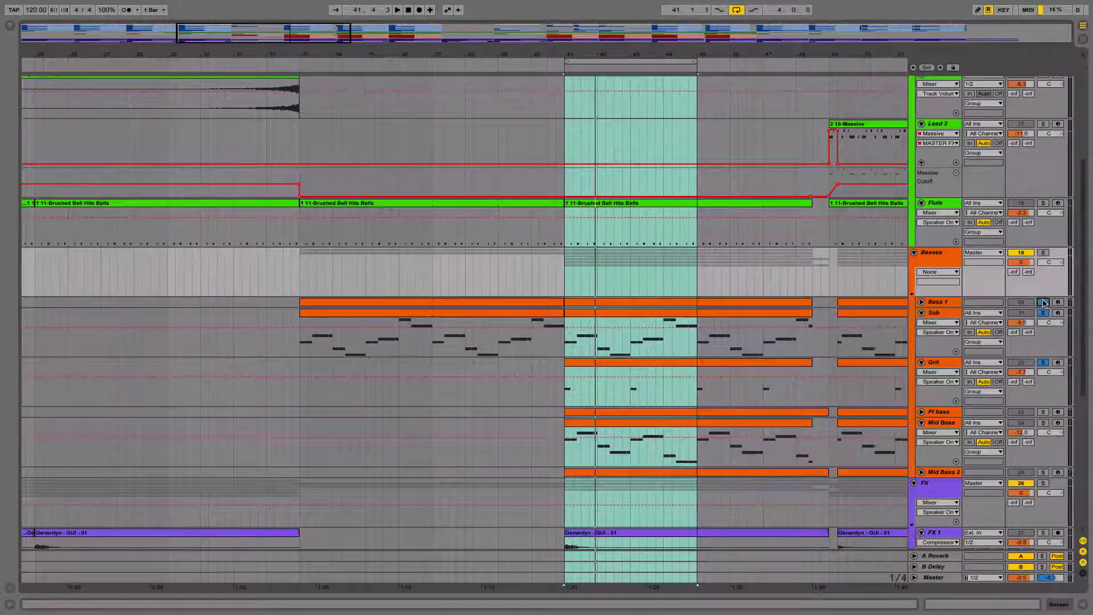
left_click(562, 70)
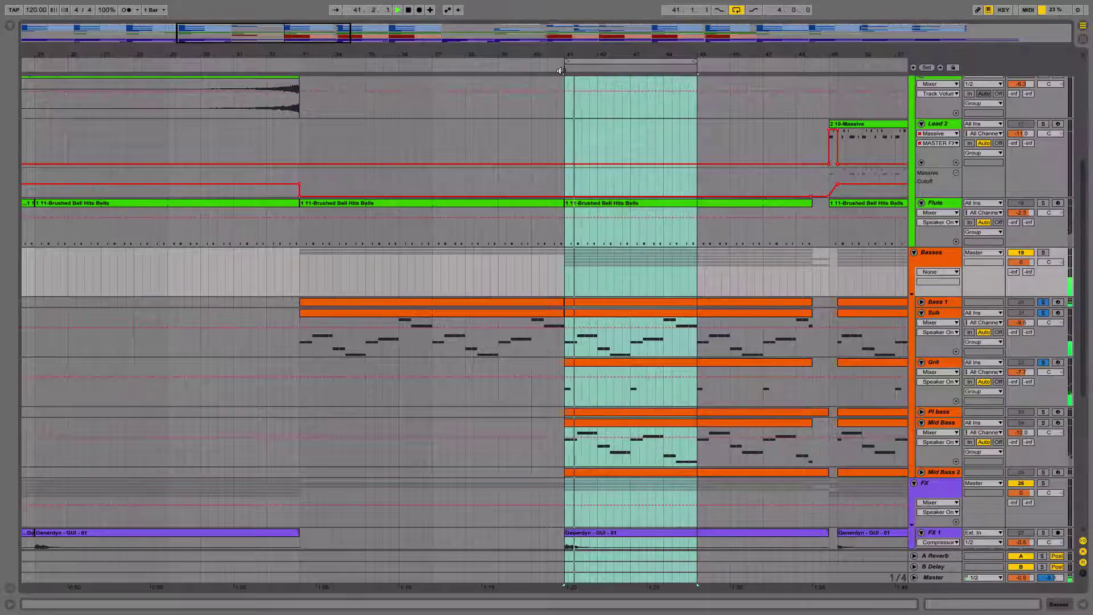
scroll(635, 216, "up", 5)
scroll(635, 216, "down", 5)
key("space")
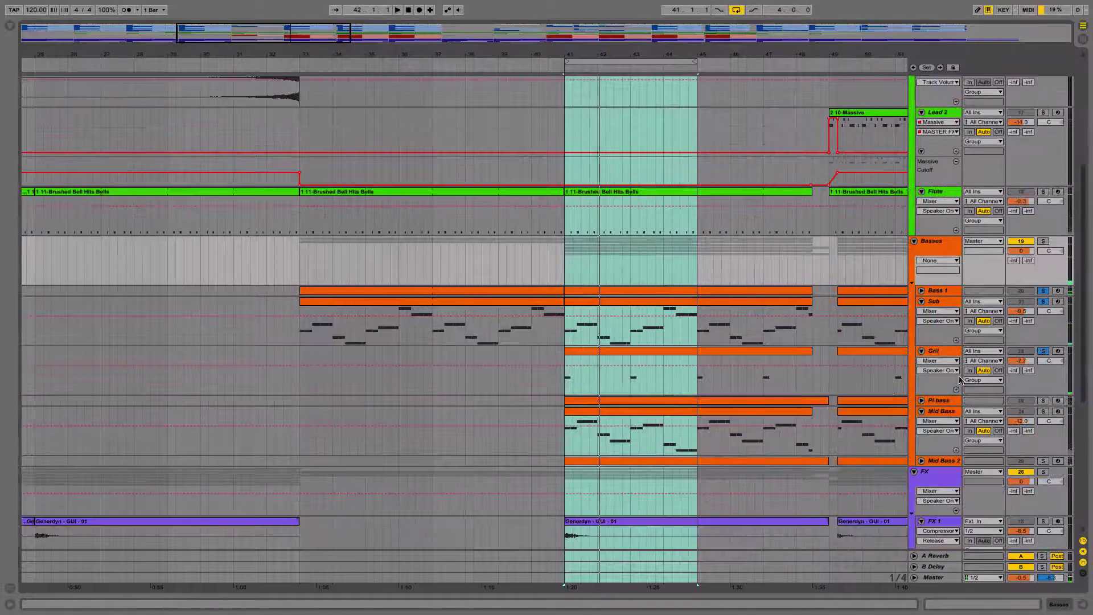
Unfold the Pl bass track to view its notes, add it to the solo and audition the basses from bar 41.
left_click(939, 400)
left_click(921, 401)
scroll(866, 405, "down", 1)
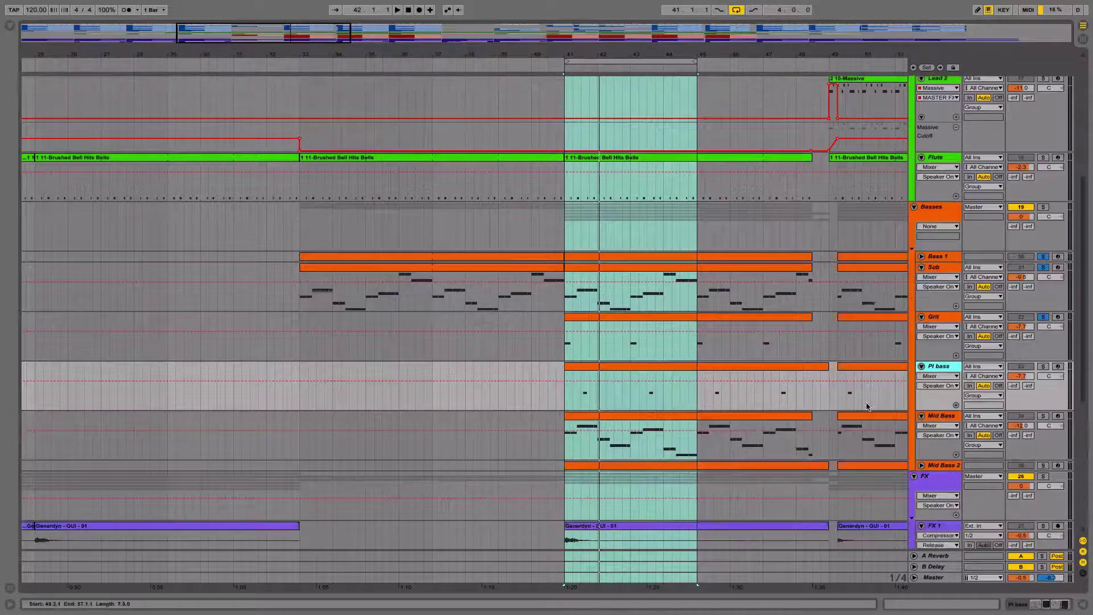
left_click_drag(598, 55, 599, 114)
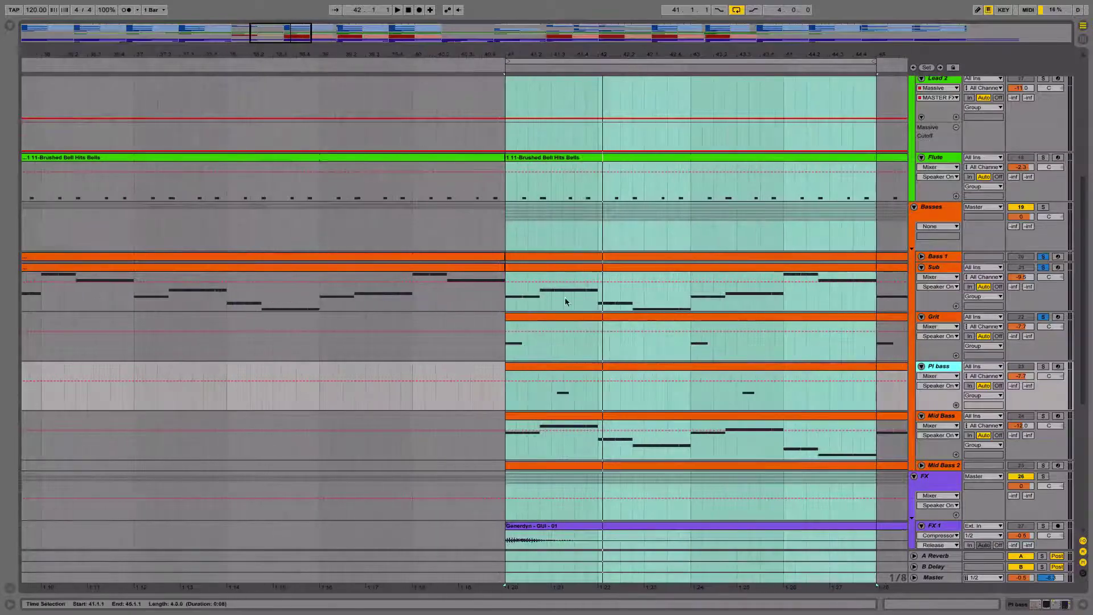
left_click(565, 380)
left_click(1043, 366)
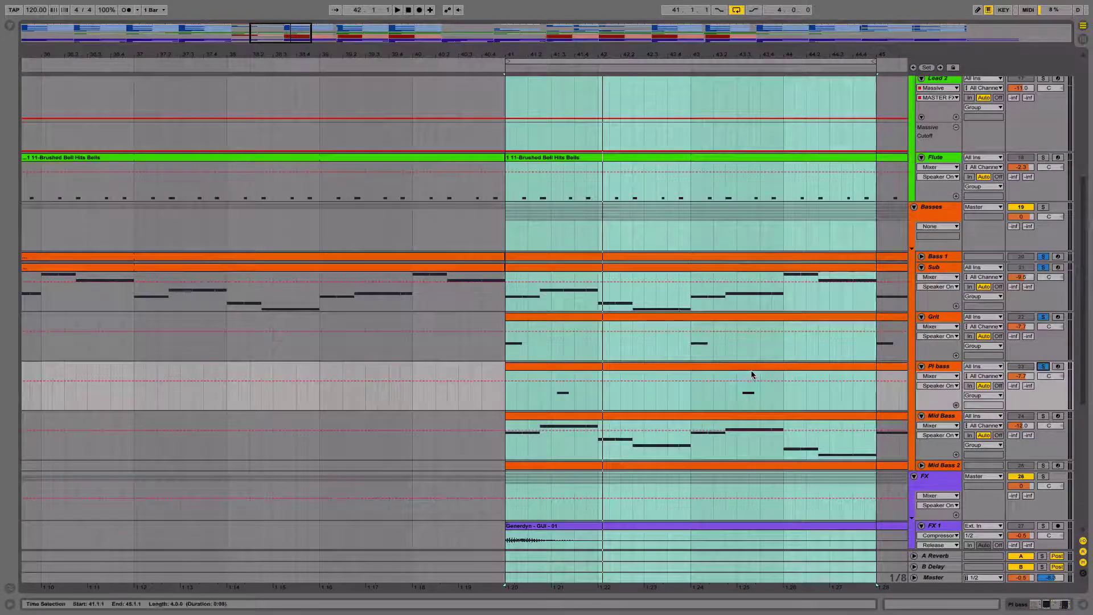
left_click(500, 68)
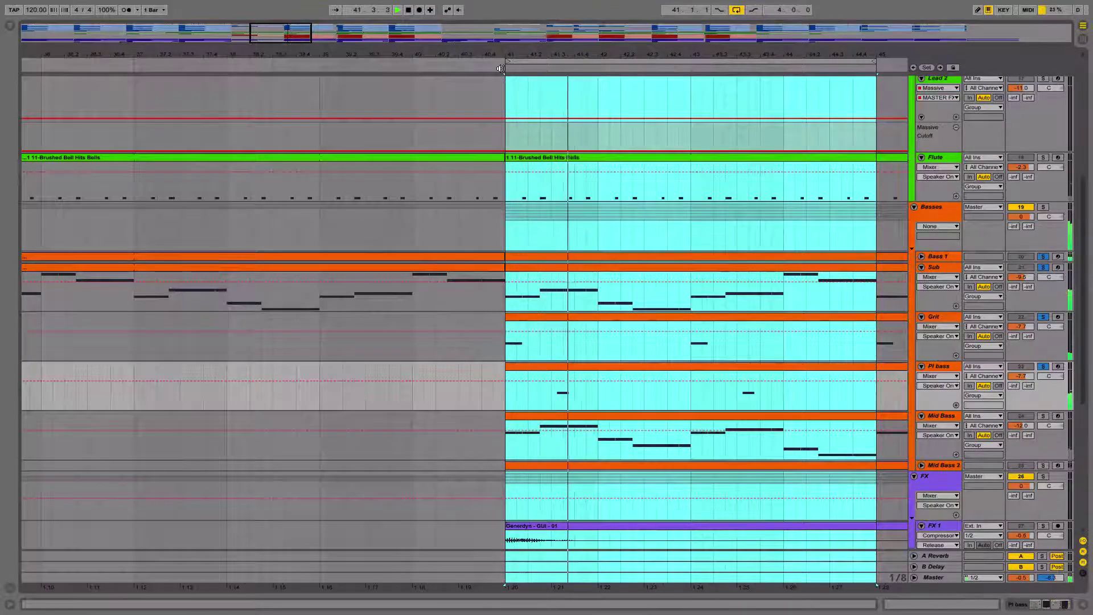
Add the Mid Bass track to the soloed basses and audition them from bar 41.
left_click_drag(586, 57, 514, 51)
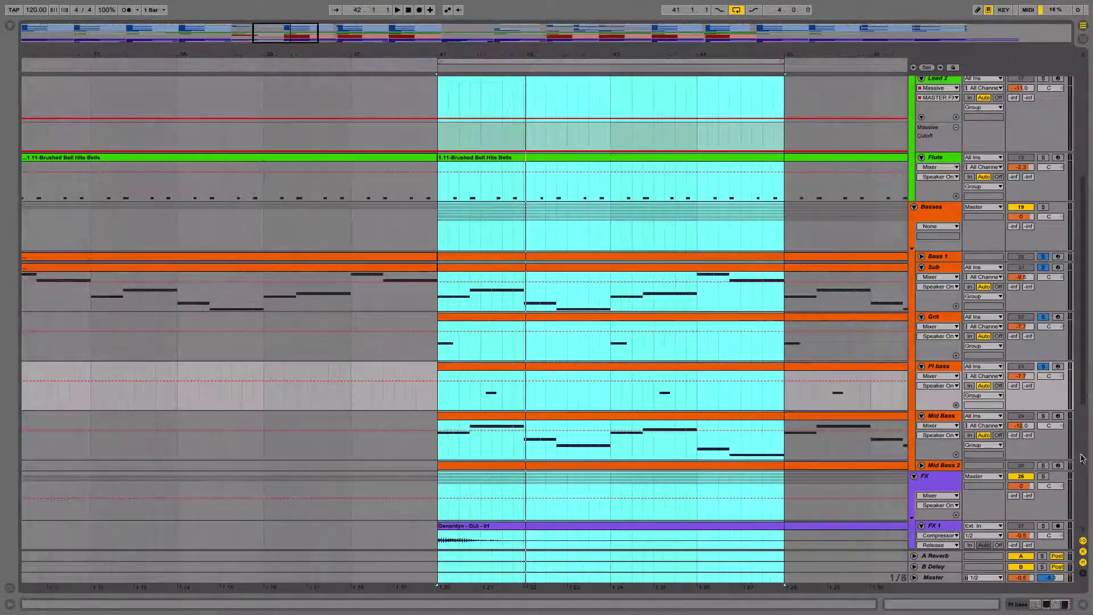
left_click(1042, 416)
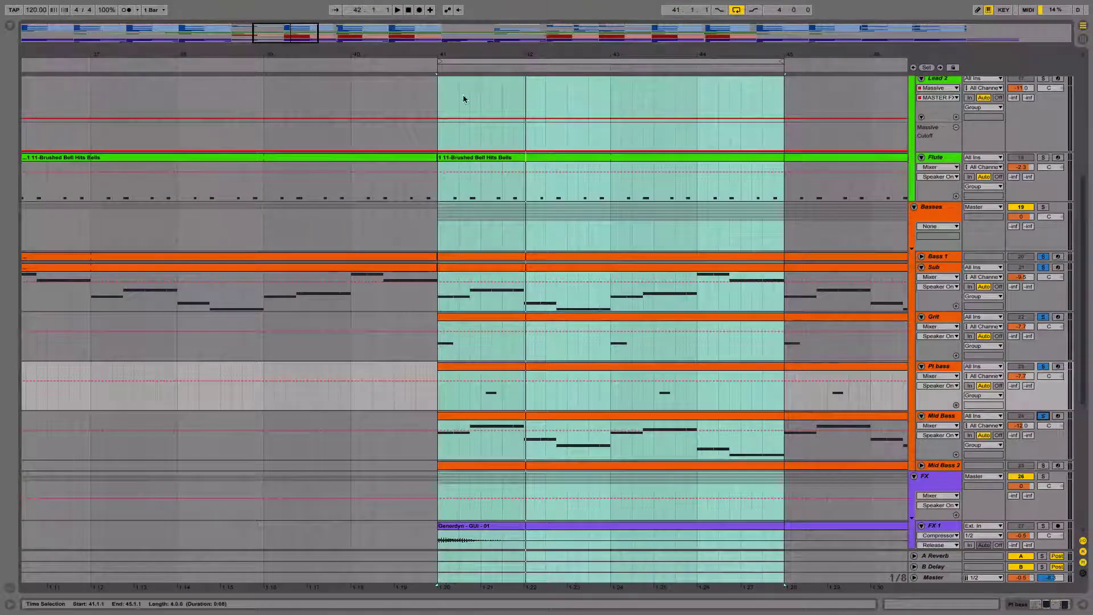
left_click(431, 67)
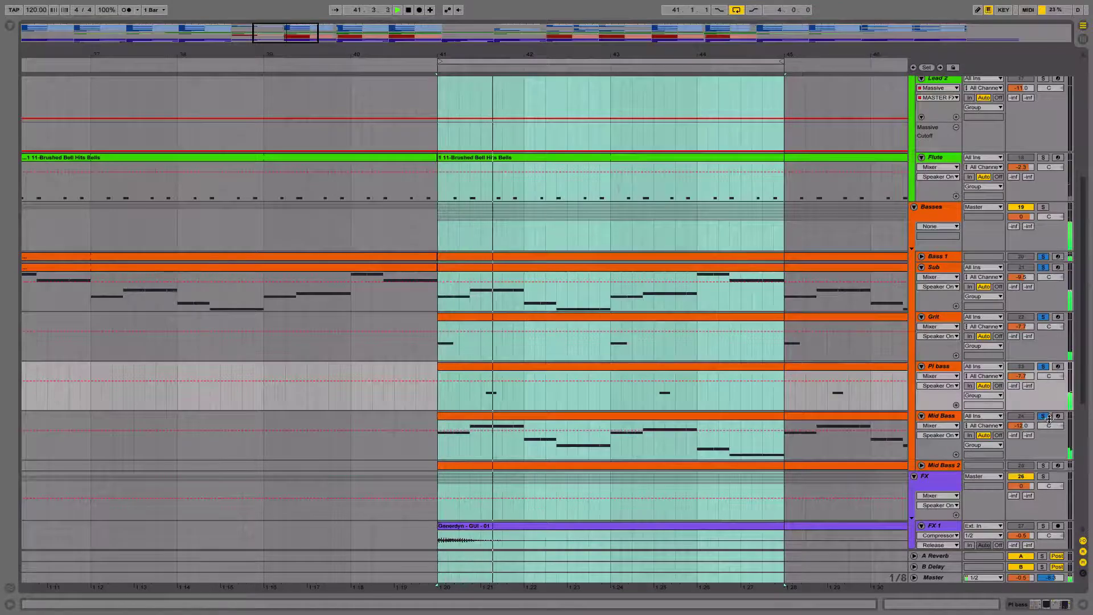
Solo only the Mid Bass track and audition it from bar 40.3, stopping playback in bar 41.
left_click(388, 442)
left_click(1042, 416)
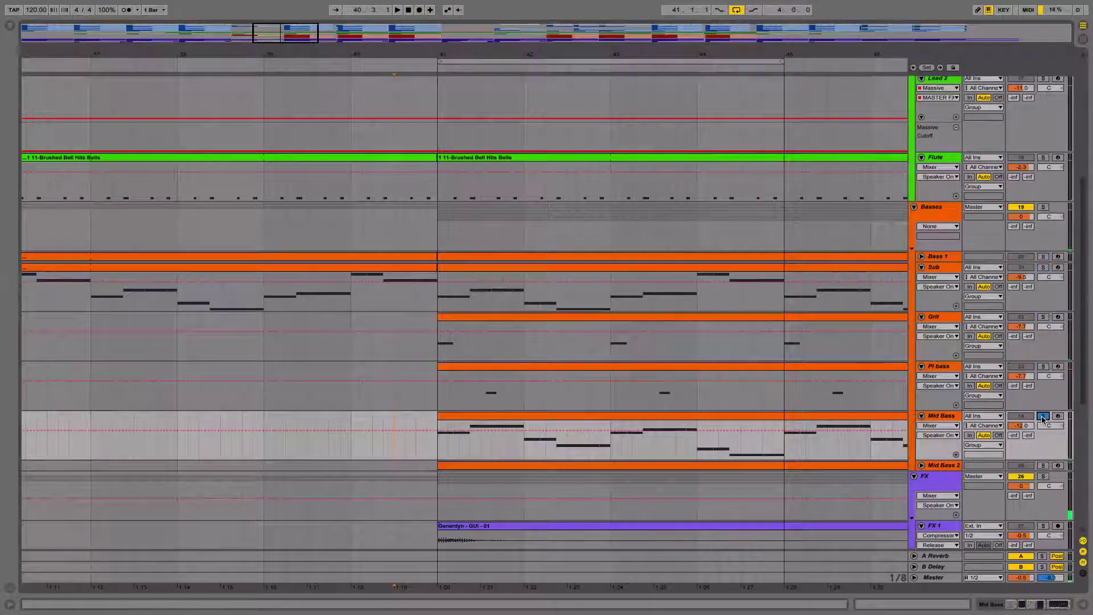
key("space")
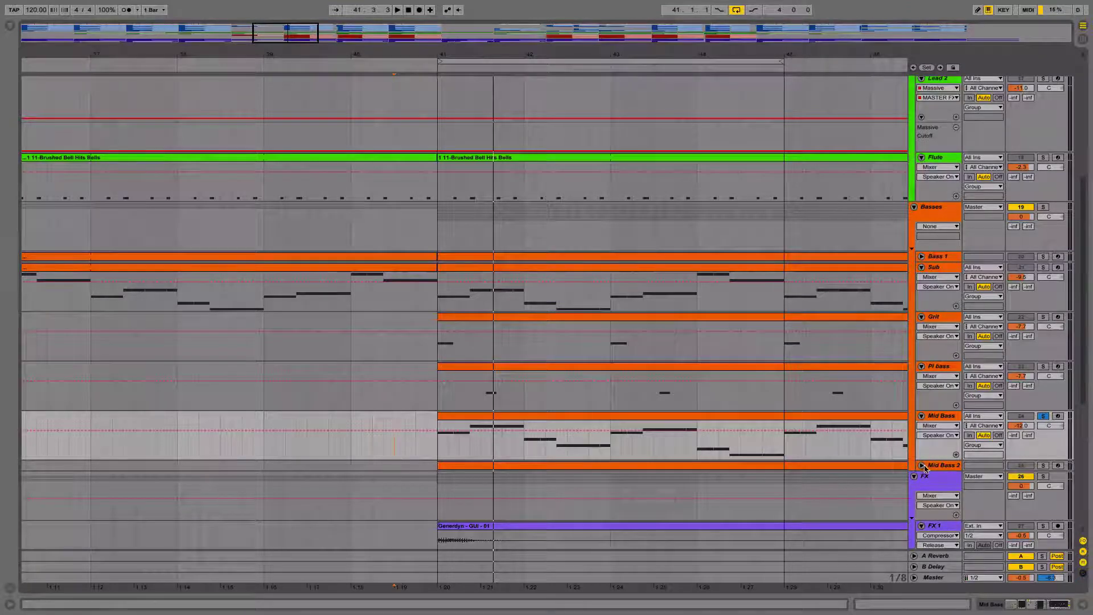
Unfold the Mid Bass 2 track to view its notes, solo it alone and audition it around bar 41.
left_click(921, 465)
scroll(772, 391, "down", 3)
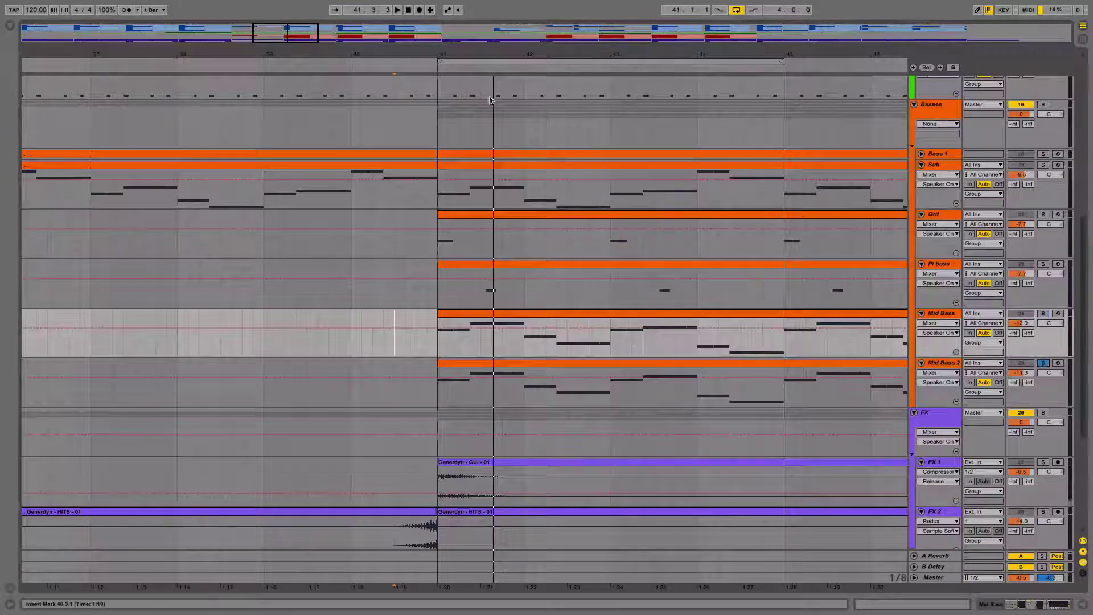
key("space")
key("space")
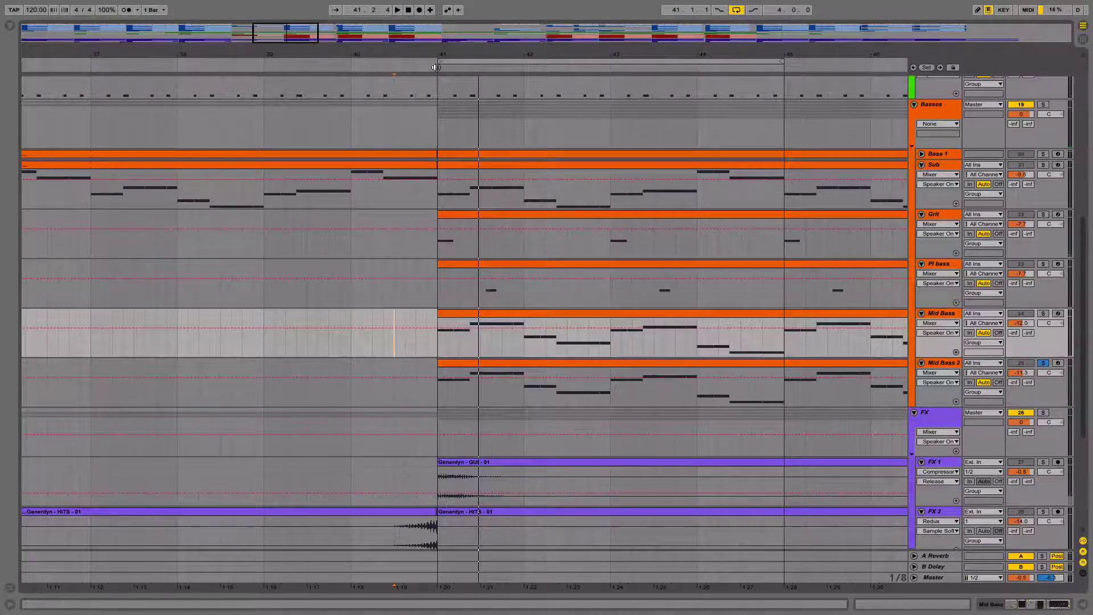
key("space")
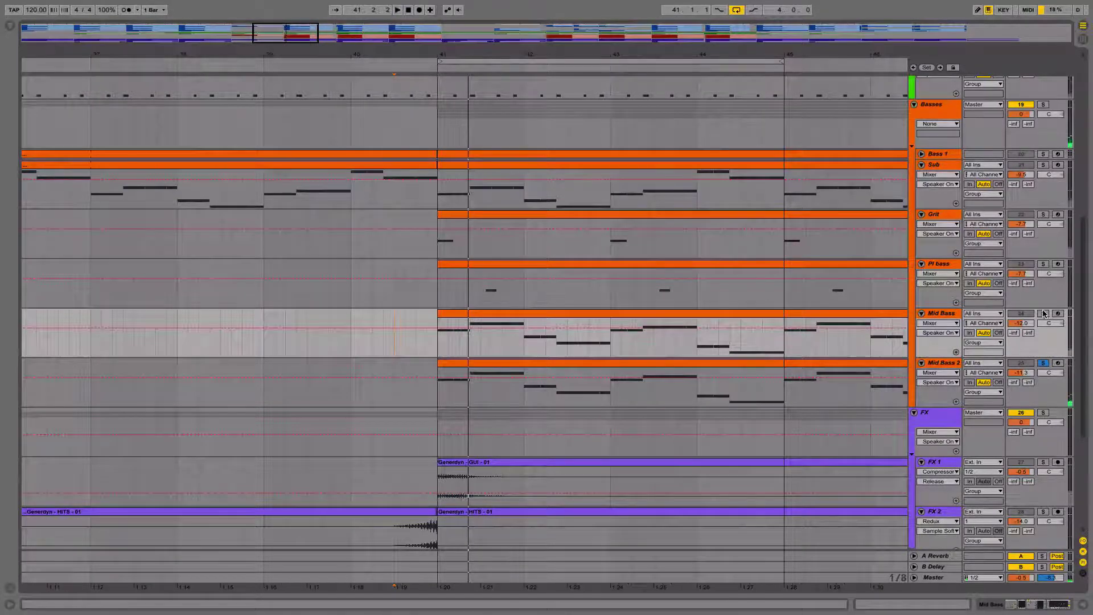
Add the Mid Bass, Sub and Bass 1 tracks to the Mid Bass 2 solo and audition them from bar 41.
left_click(1042, 313)
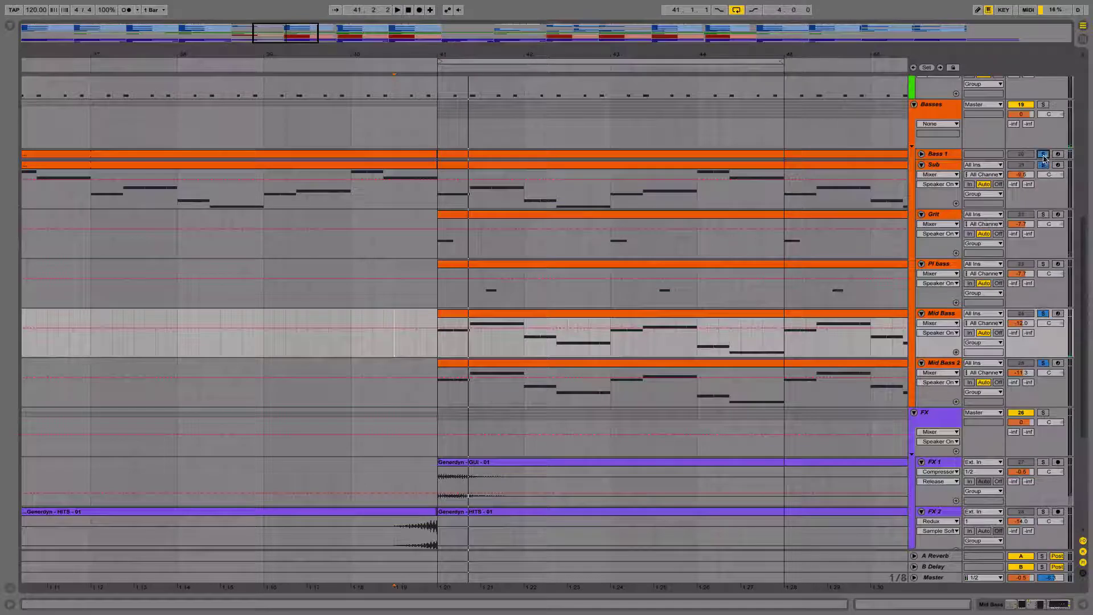
left_click(434, 69)
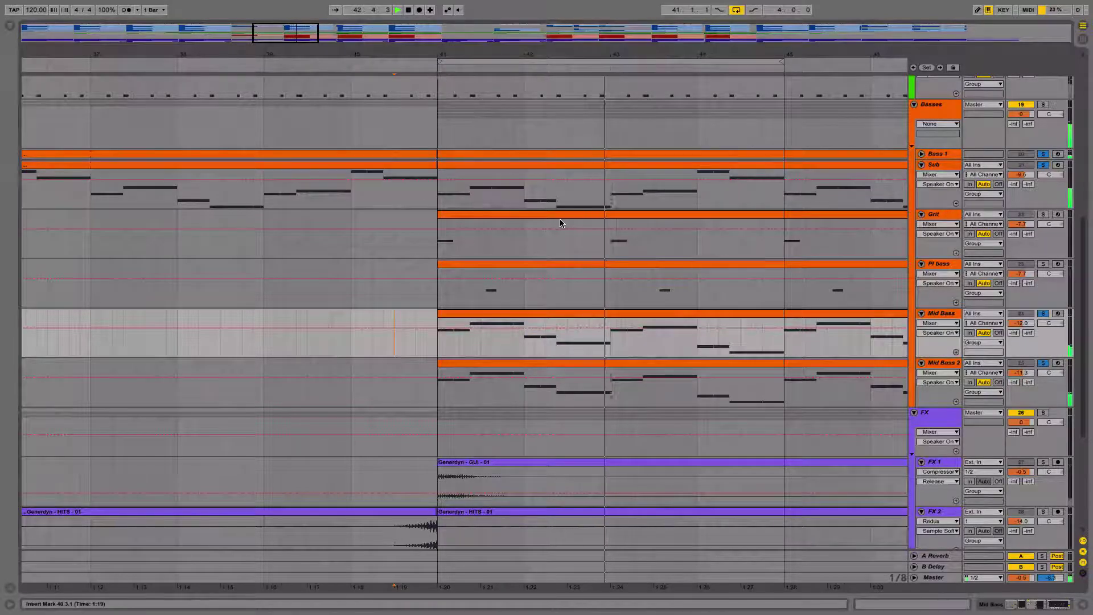
scroll(544, 232, "up", 2)
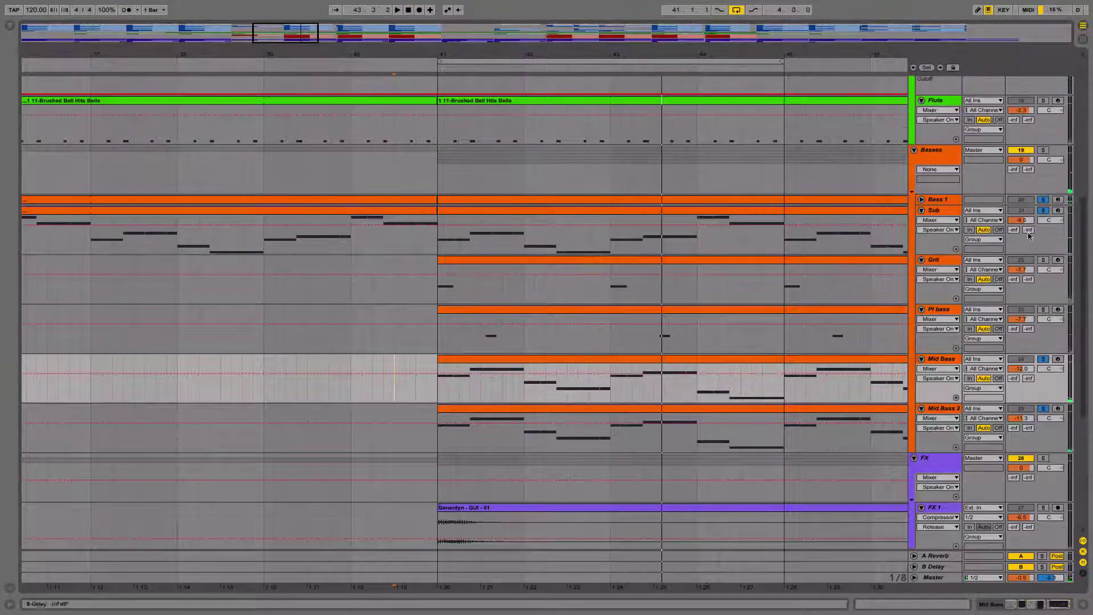
Solo the whole Basses group with the Drums group and Main Lead track, and audition the mix from bar 41.
left_click(1043, 261)
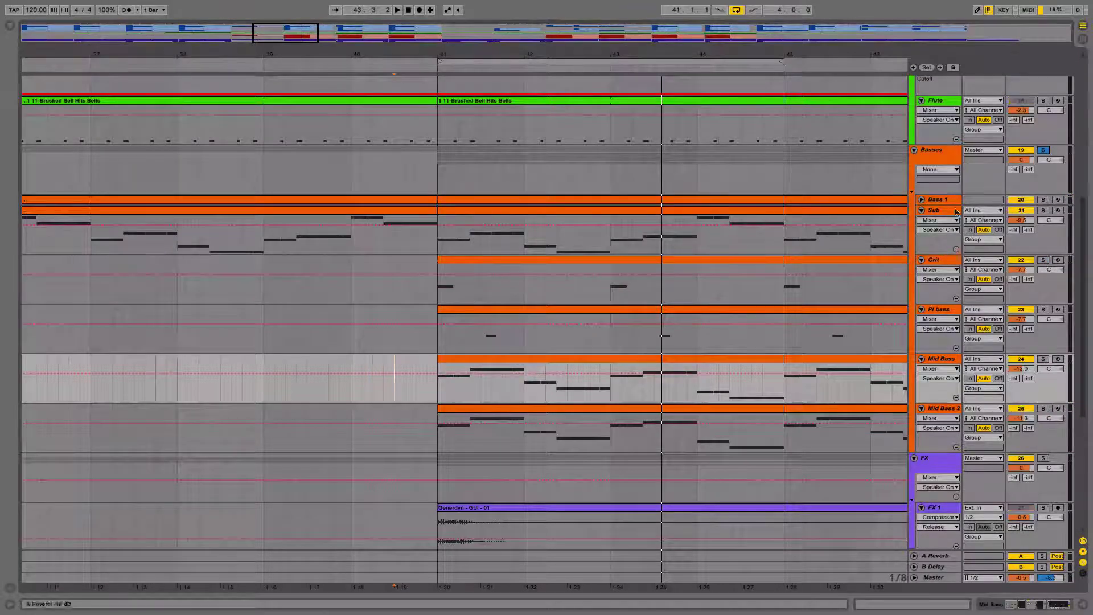
scroll(956, 212, "up", 10)
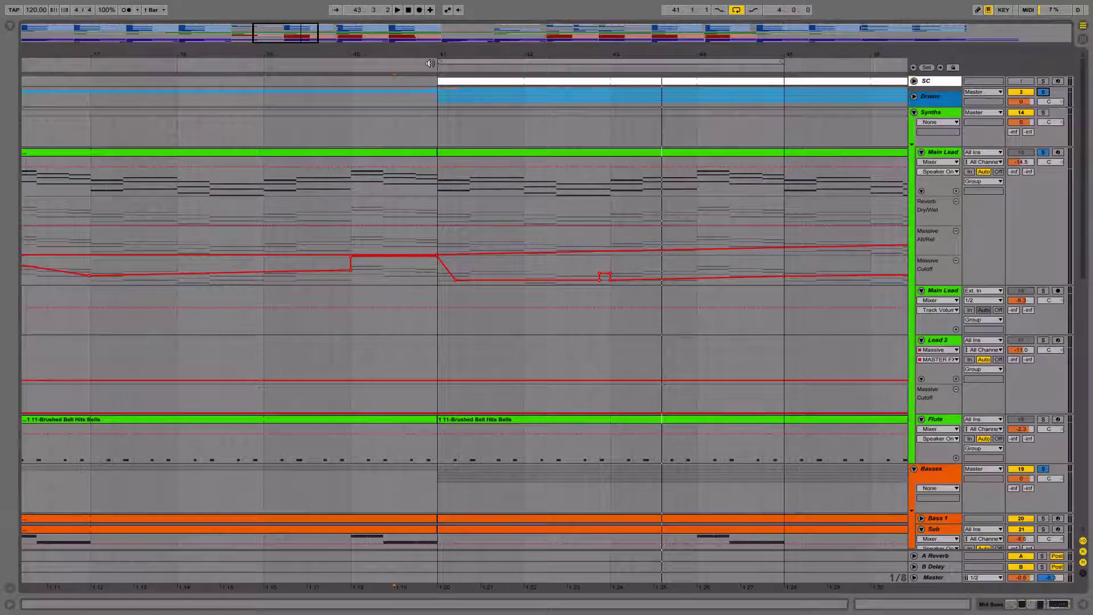
left_click(434, 65)
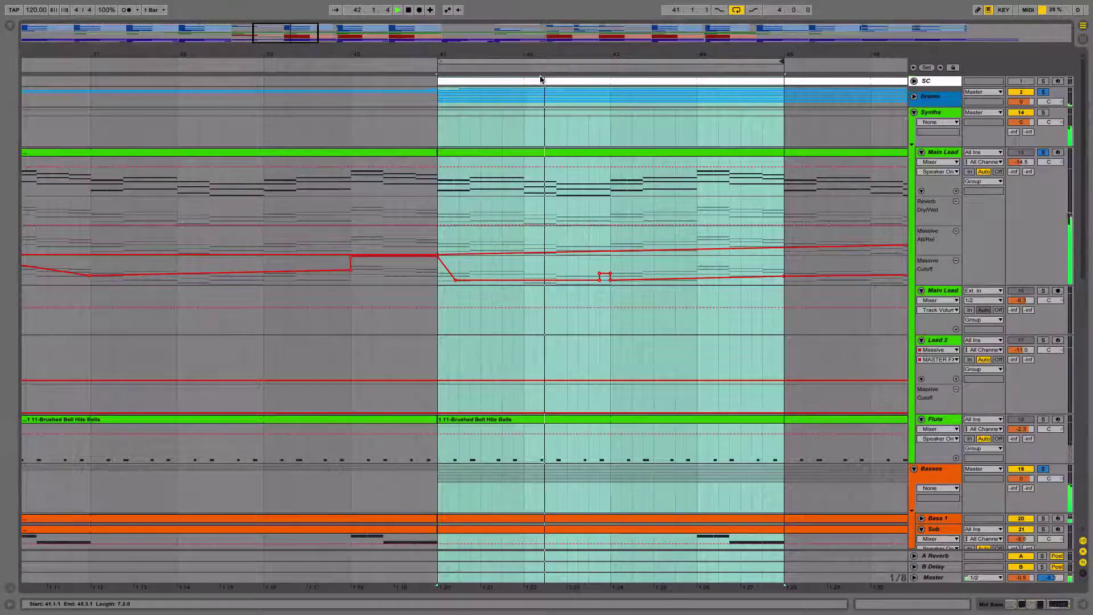
scroll(585, 279, "down", 8)
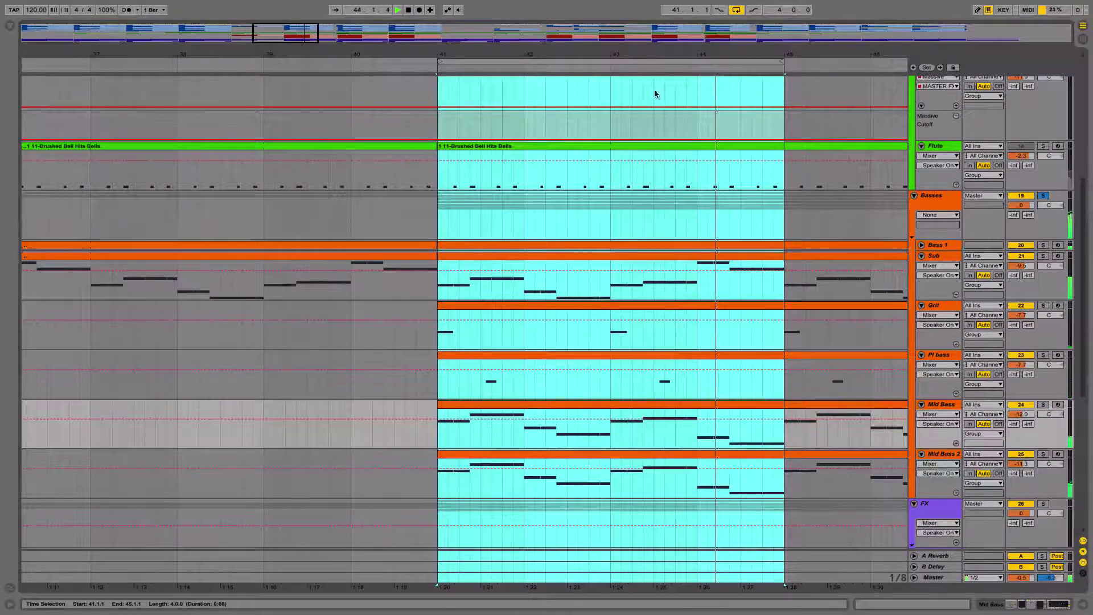
Stop playback and extend the loop brace so it spans eight bars from bar 41 to bar 49.
left_click_drag(649, 54, 648, 11)
key("space")
left_click_drag(301, 62, 330, 61)
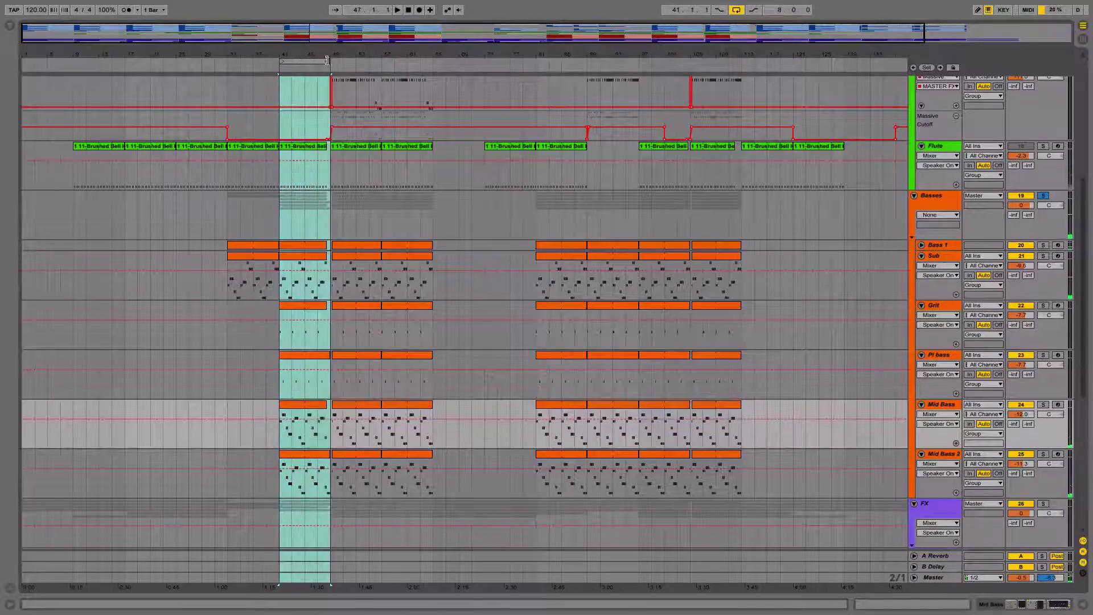
scroll(289, 193, "down", 9)
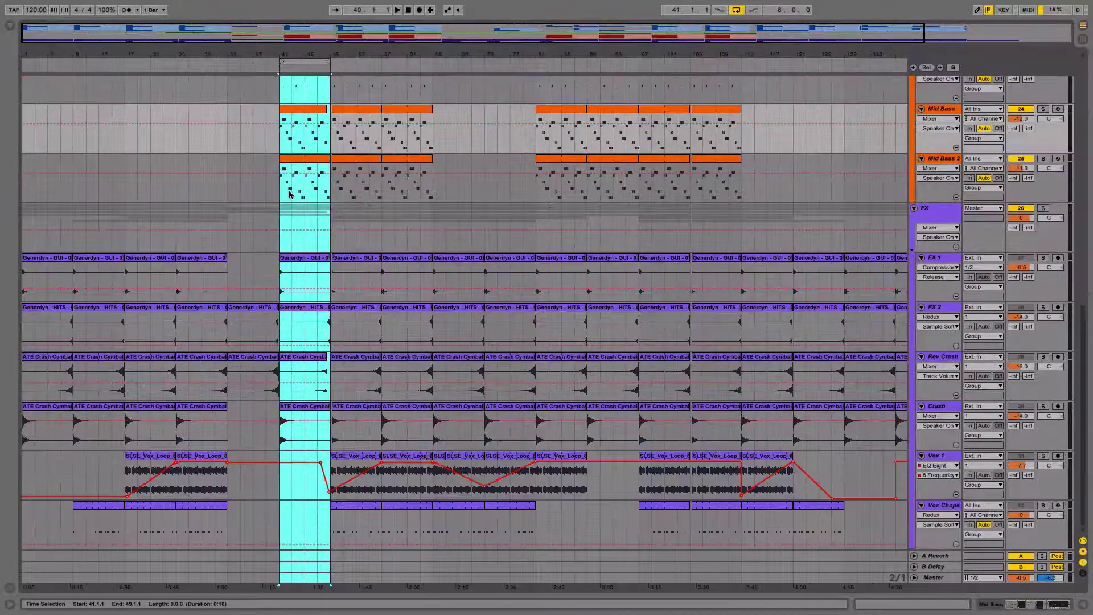
scroll(290, 192, "up", 10)
left_click_drag(297, 52, 518, 50)
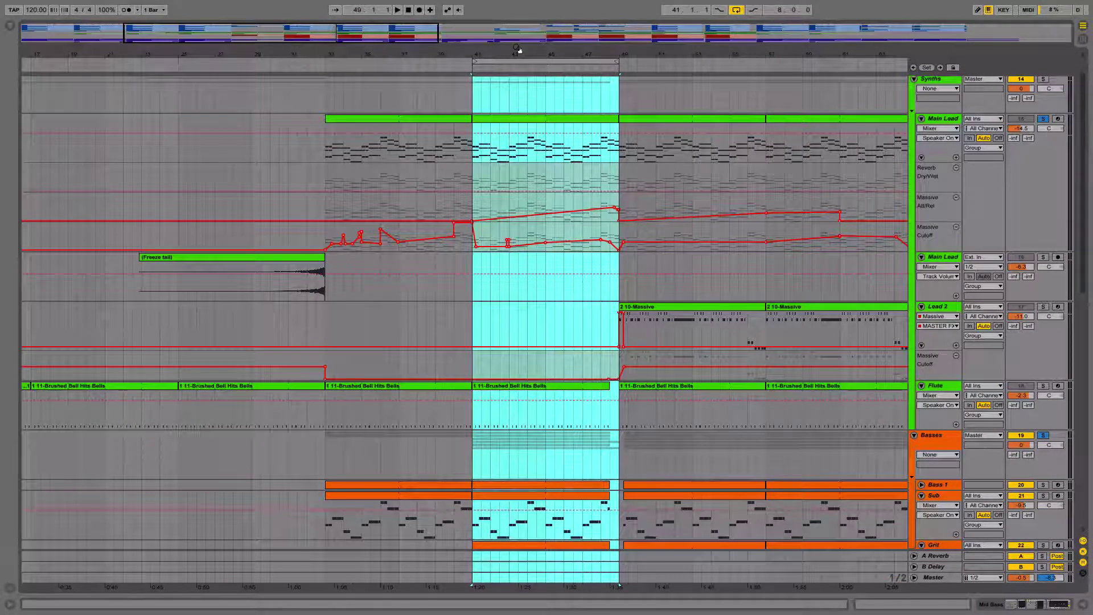
Solo only the Main Lead track and audition it from around bar 33.
left_click_drag(349, 55, 349, 114)
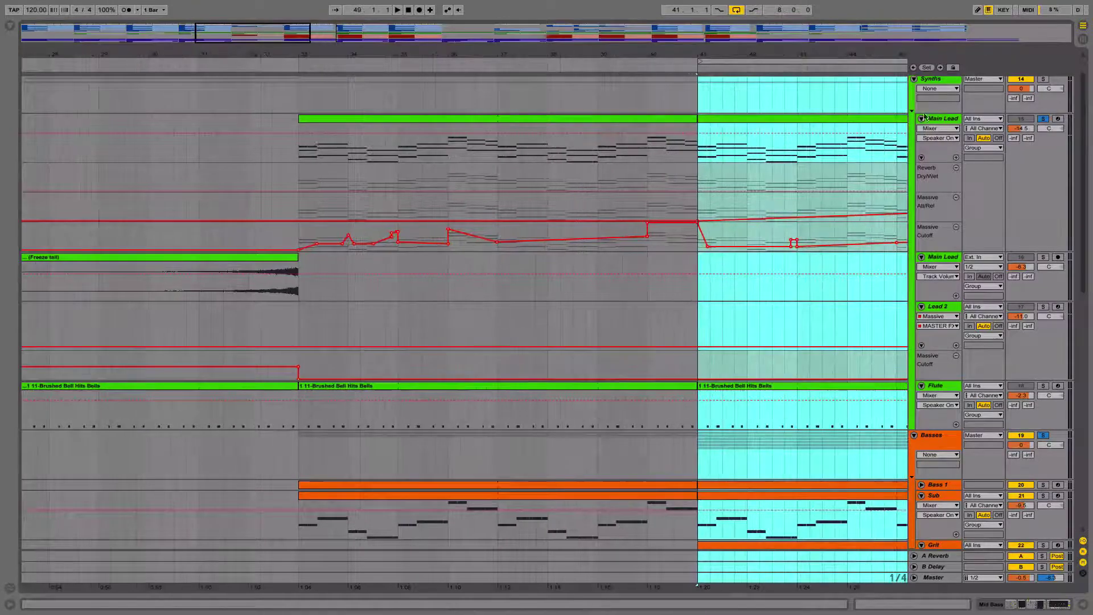
left_click(1045, 118)
left_click(1045, 118)
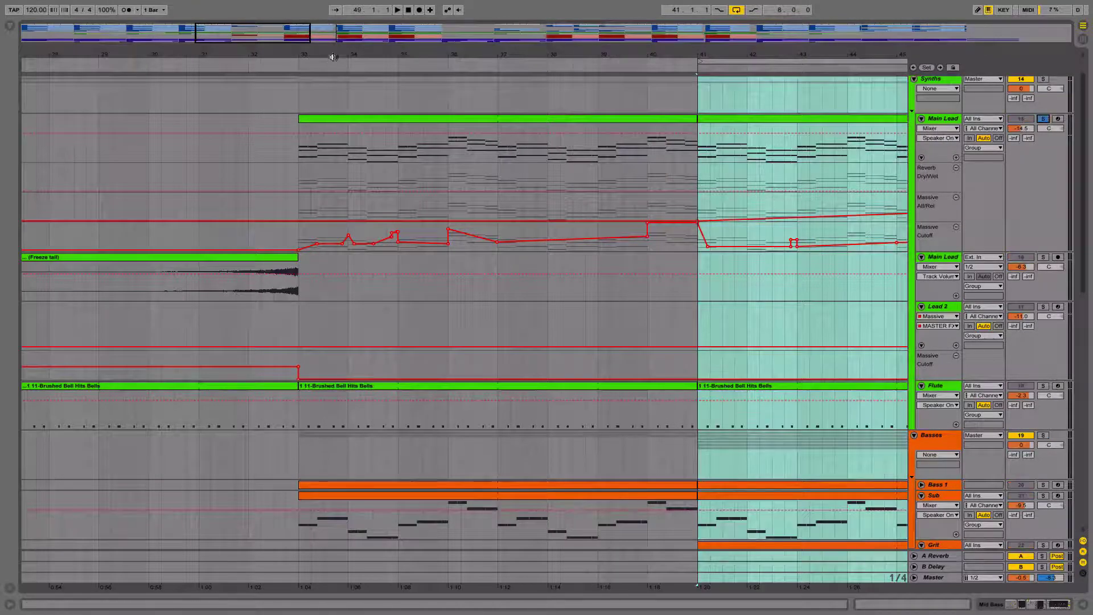
mouse_move(332, 57)
left_mouse_down()
mouse_move(338, 71)
mouse_move(343, 53)
left_mouse_up()
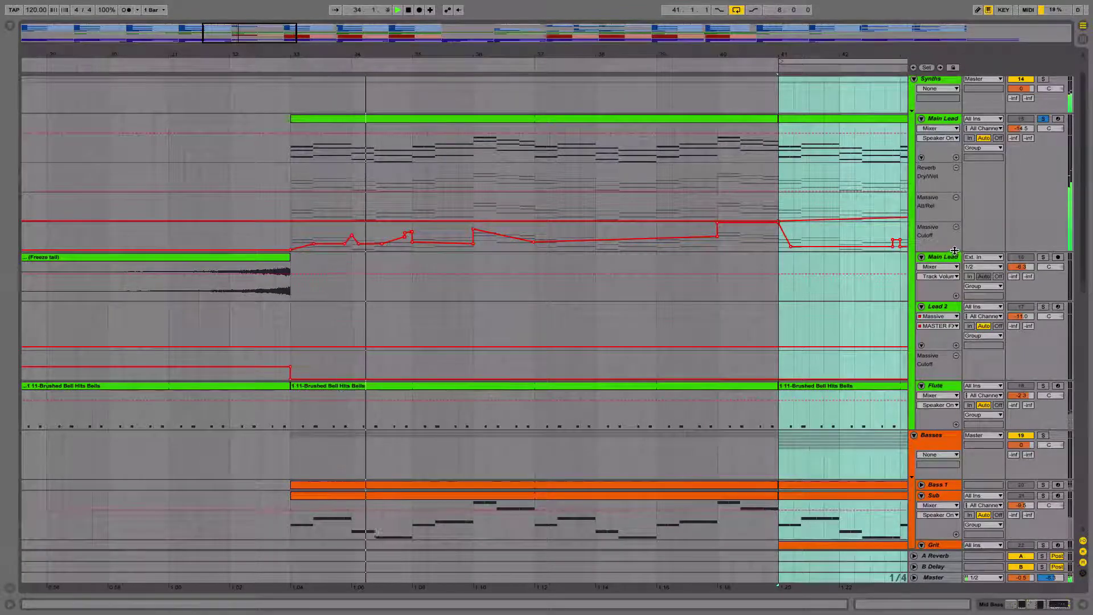
Enlarge the Main Lead's Massive Cutoff automation lane and follow its curve during playback into bar 41, stopping there.
left_click_drag(956, 251, 945, 465)
left_click(735, 434)
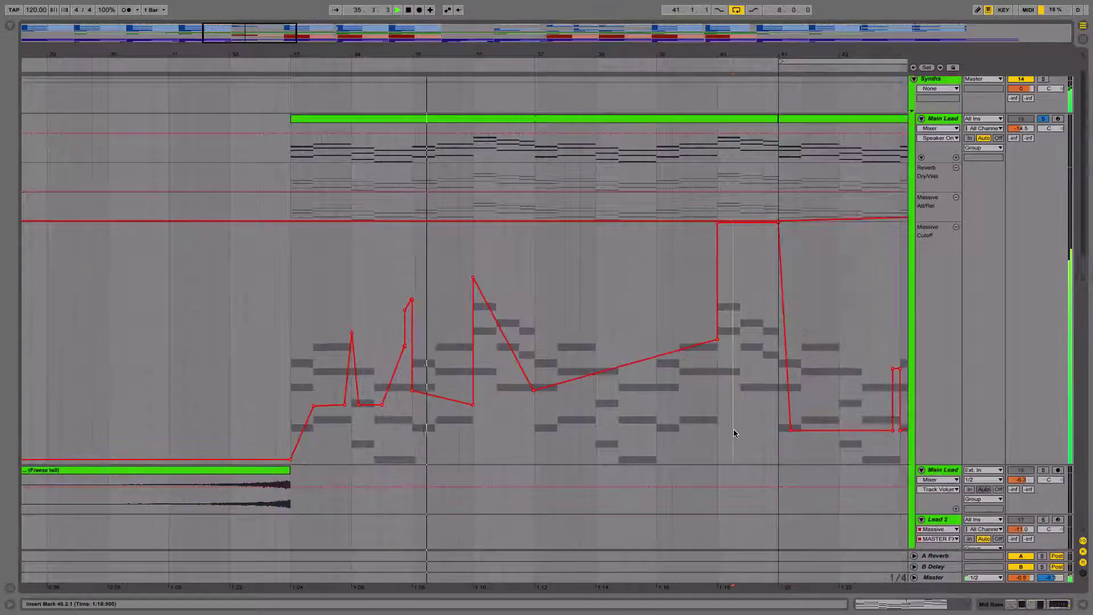
mouse_move(752, 54)
left_mouse_down()
mouse_move(696, 37)
mouse_move(369, 33)
mouse_move(369, 50)
left_mouse_up()
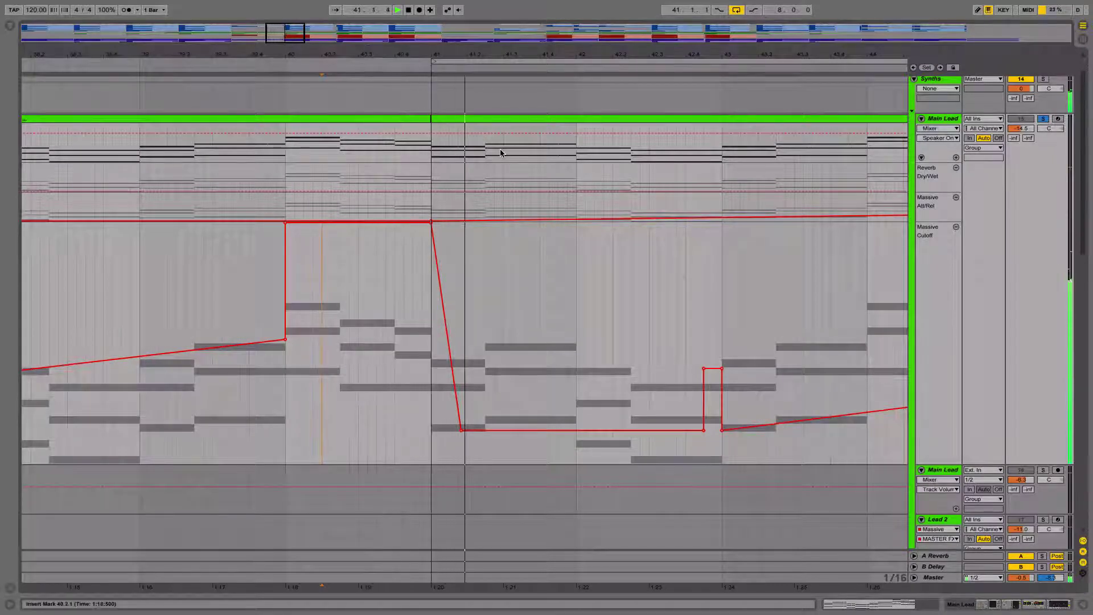
key("space")
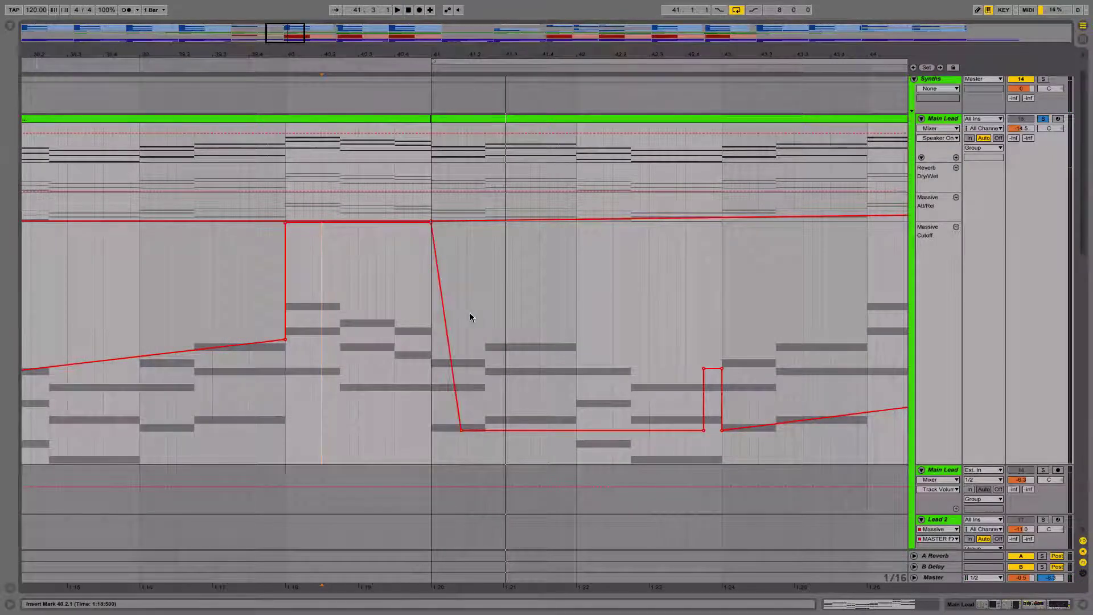
Unfold the Drums group, audition the Kick track alone leading into bar 41 and select its empty first beat, 41.1.1 to 41.2.1.
scroll(470, 312, "up", 1)
left_click(914, 97)
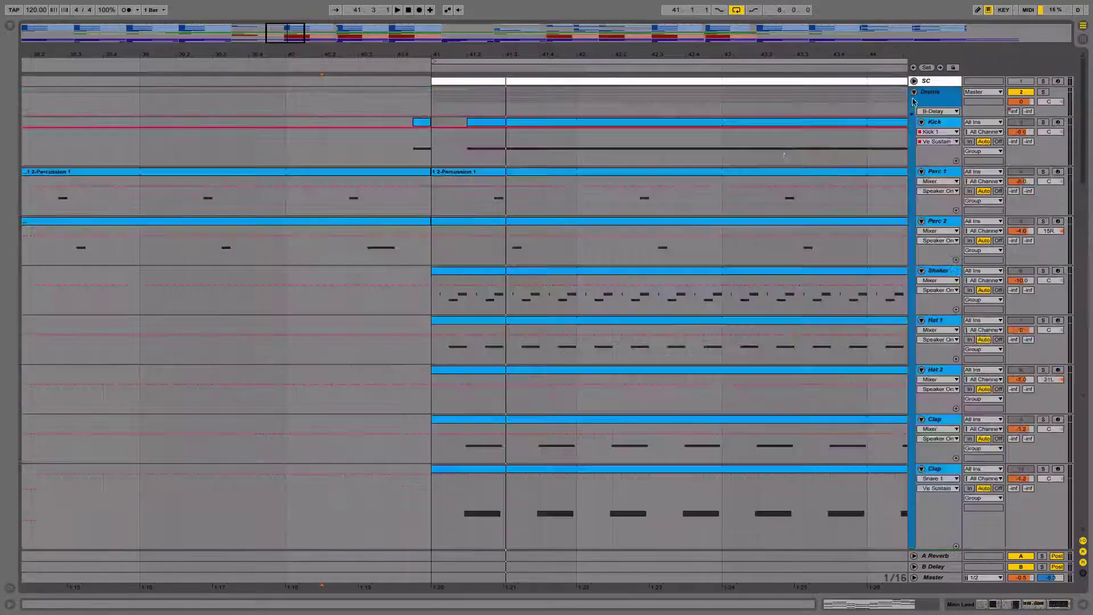
scroll(473, 256, "down", 1)
left_click(913, 82)
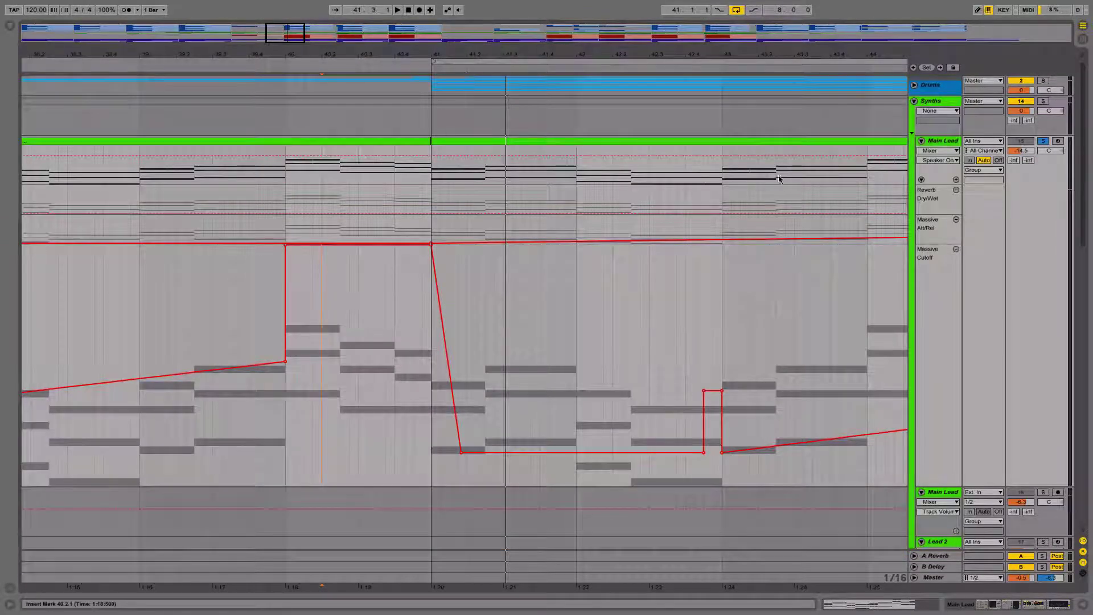
left_click(914, 85)
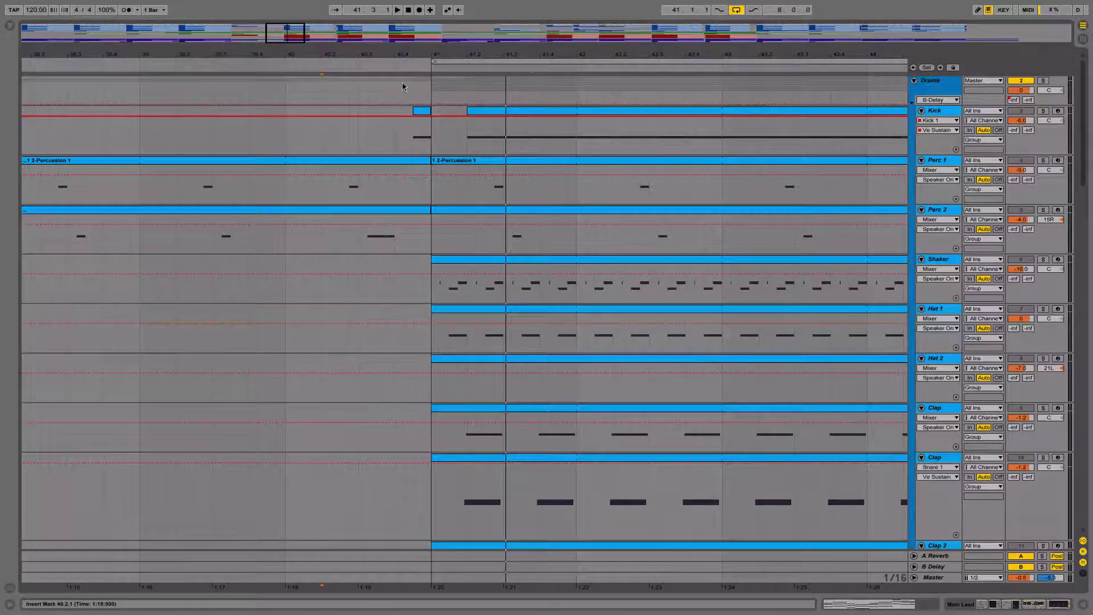
left_click(406, 63)
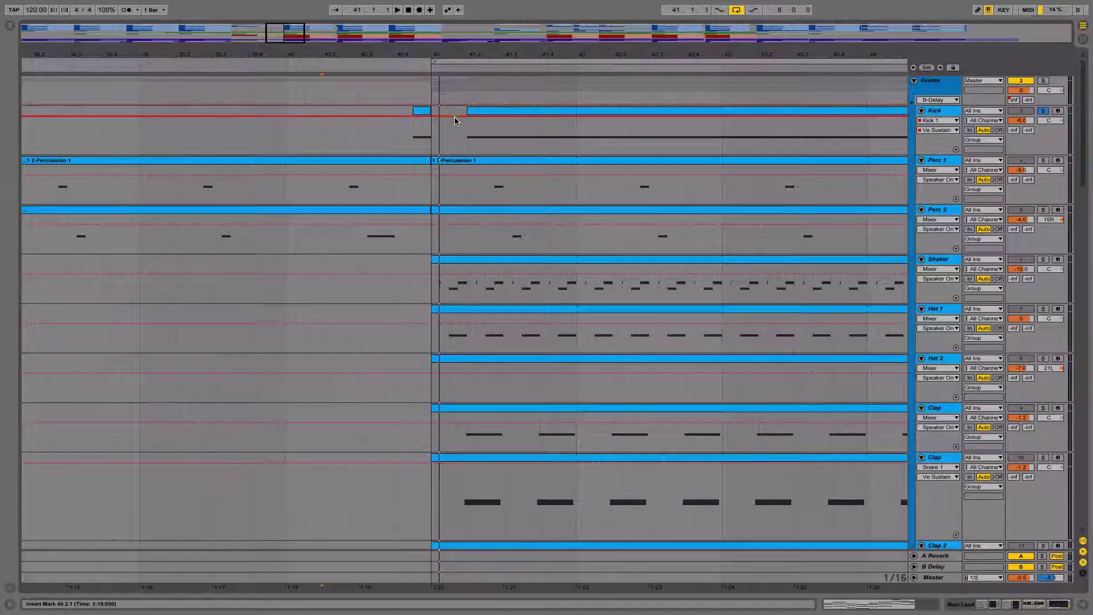
left_click_drag(431, 141, 468, 140)
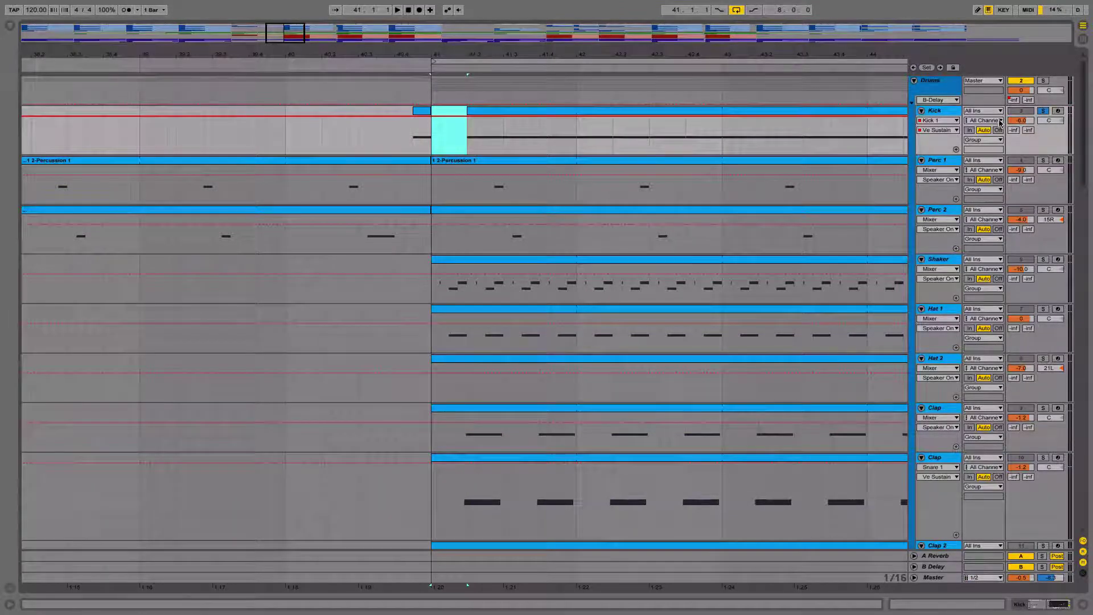
Remove the Kick solo and audition the full mix twice from bar 41, stopping playback each time.
left_click(1044, 112)
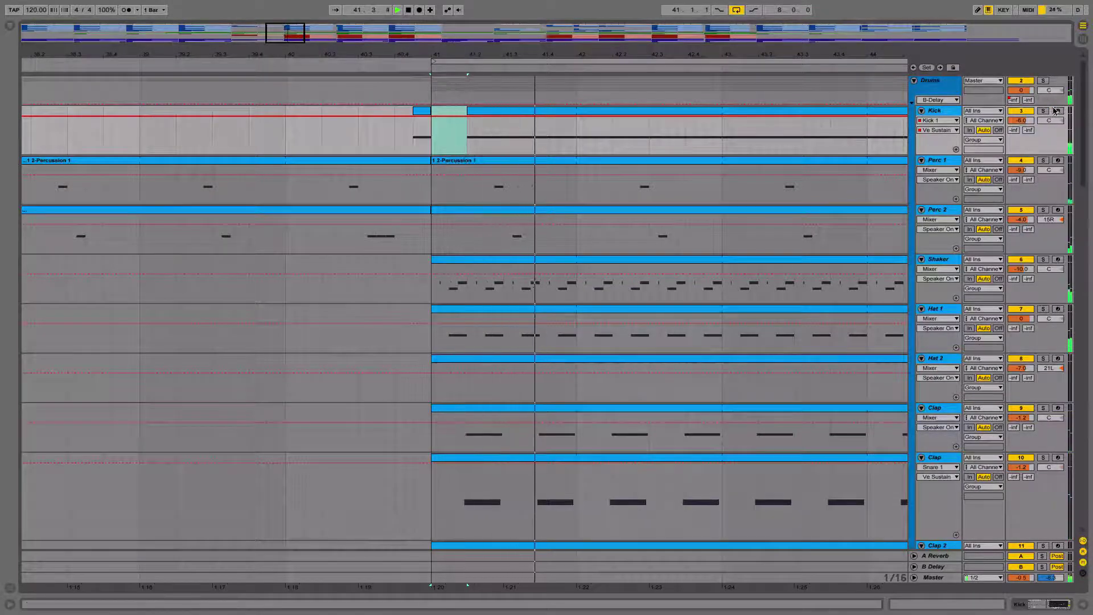
scroll(473, 280, "down", 10)
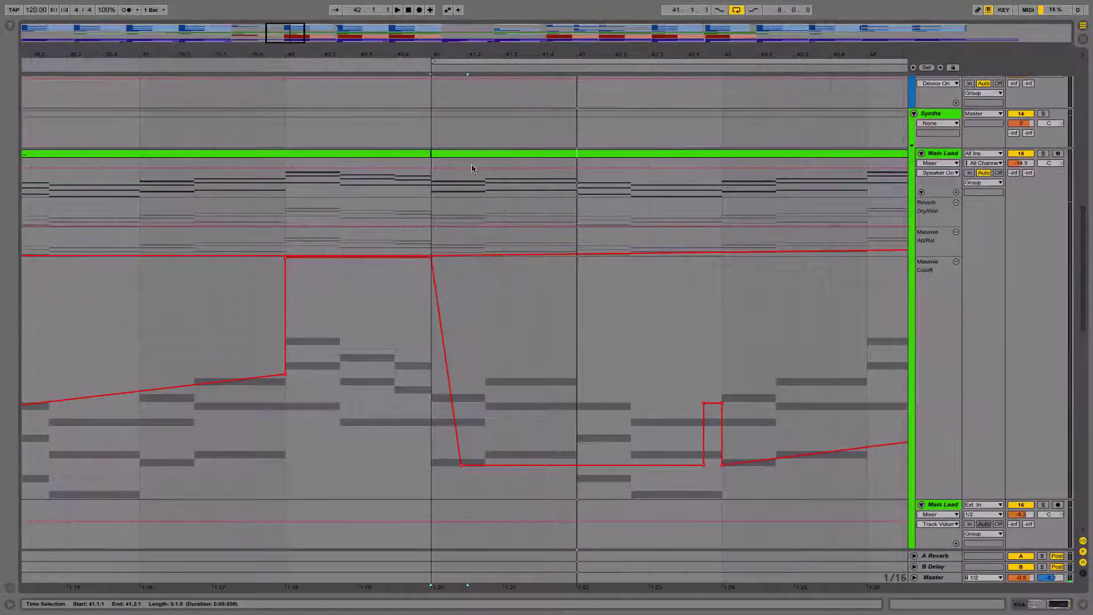
scroll(481, 330, "up", 10)
key("space")
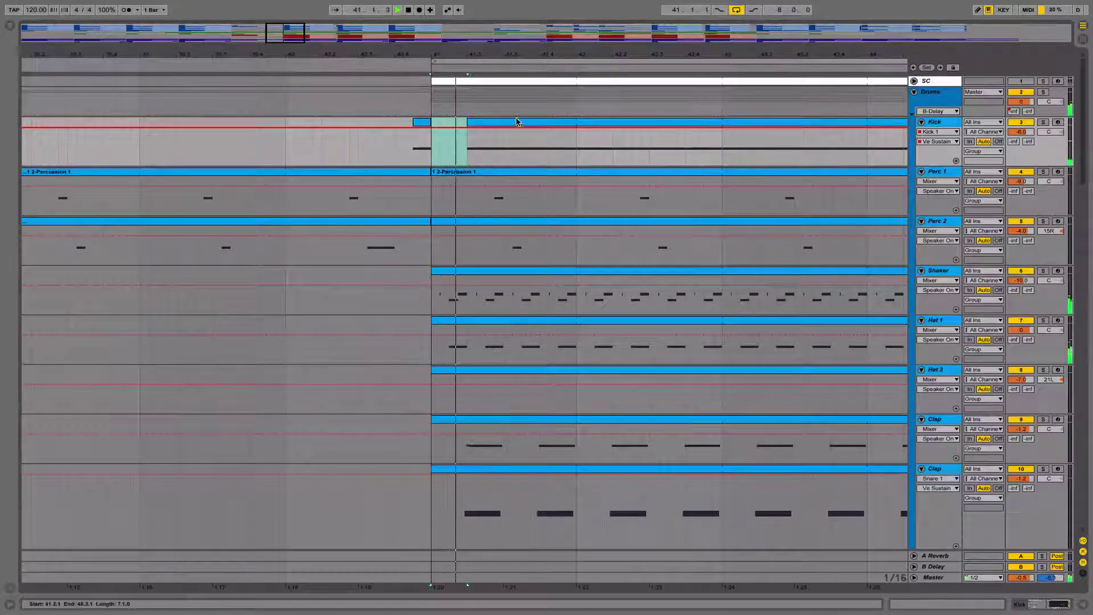
key("space")
Bring the Main Lead's Cutoff automation into view and audition the full mix from bar 42, stopping in bar 43.
left_click_drag(494, 50, 494, 22)
scroll(497, 359, "down", 10)
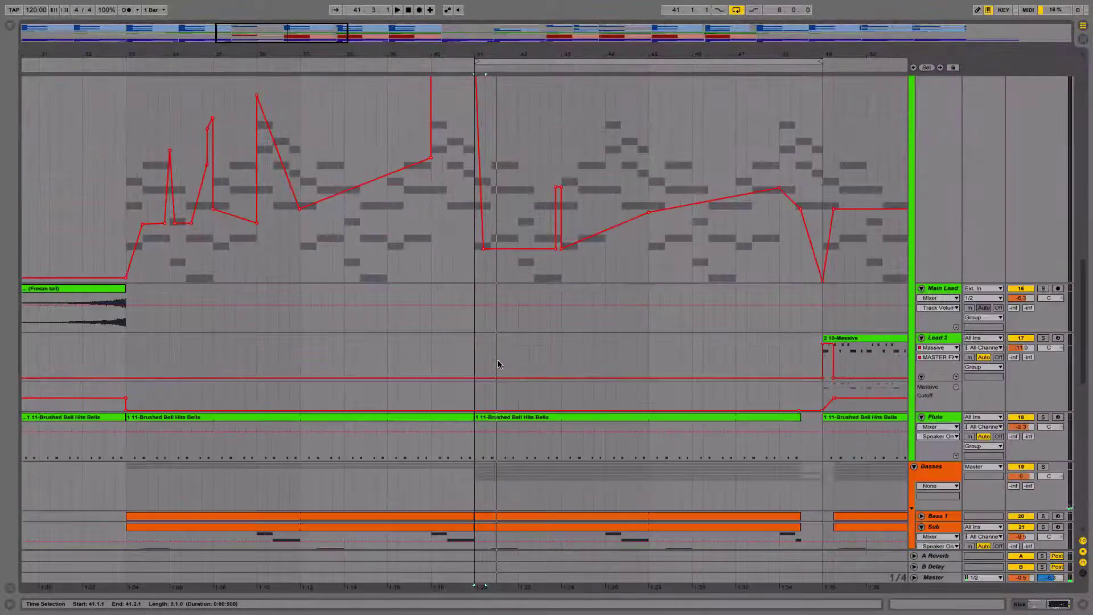
scroll(497, 361, "up", 2)
scroll(497, 360, "up", 3)
left_click(526, 68)
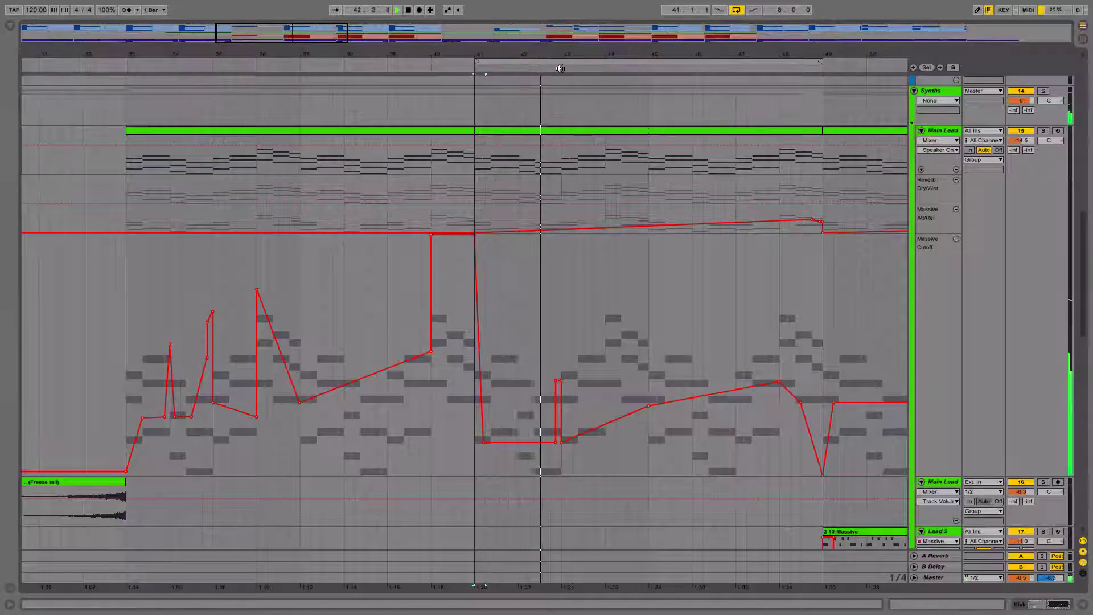
key("space")
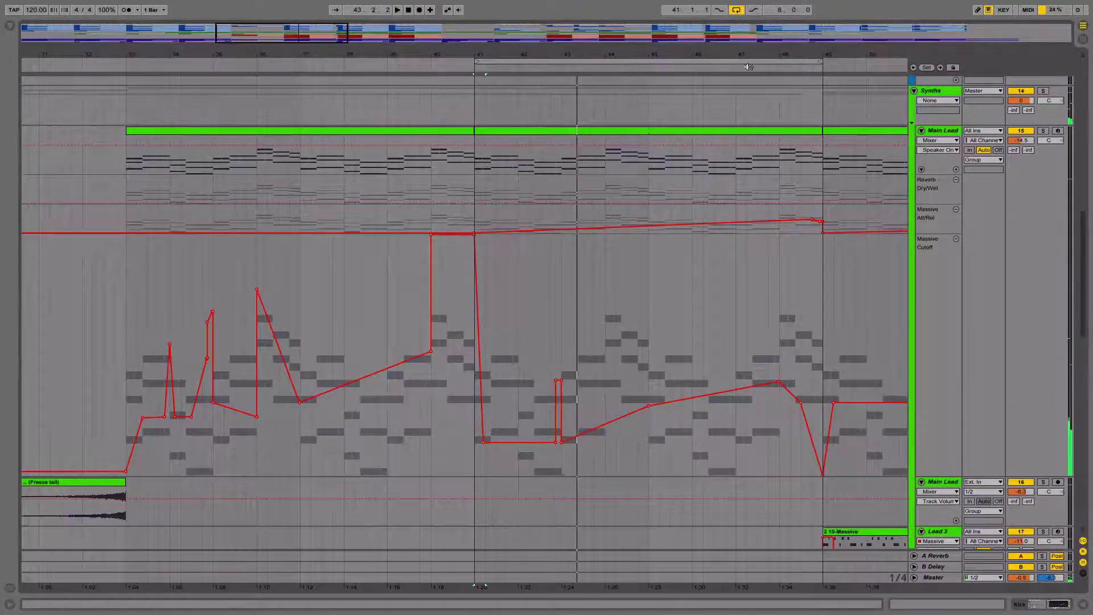
Extend the loop brace from bar 41 to bar 65, 24 bars long, and zoom to that section.
left_click_drag(745, 55, 742, 20)
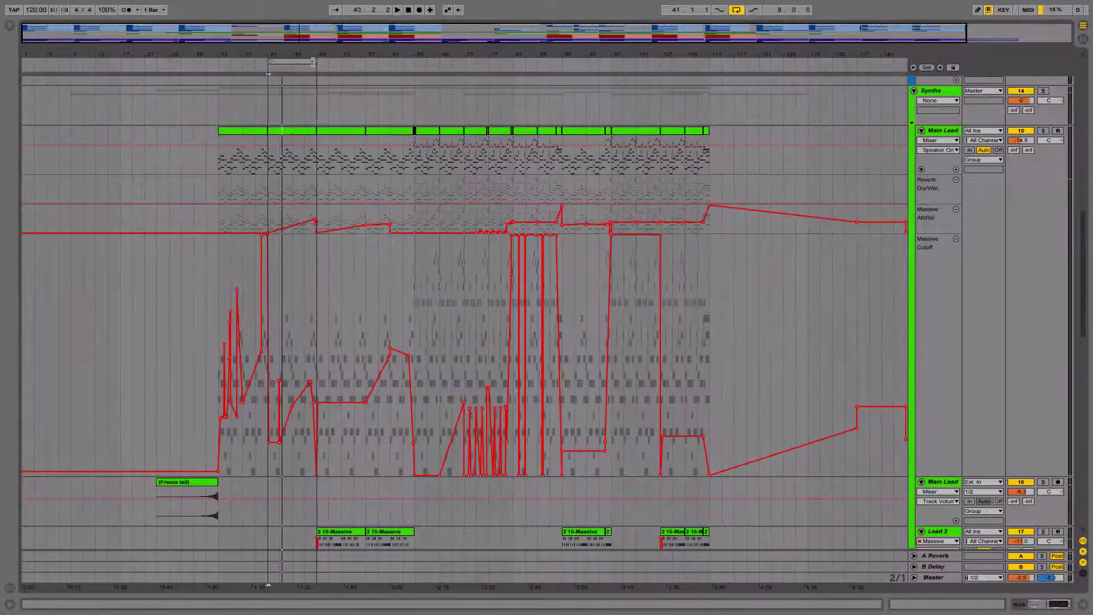
left_click_drag(313, 61, 414, 61)
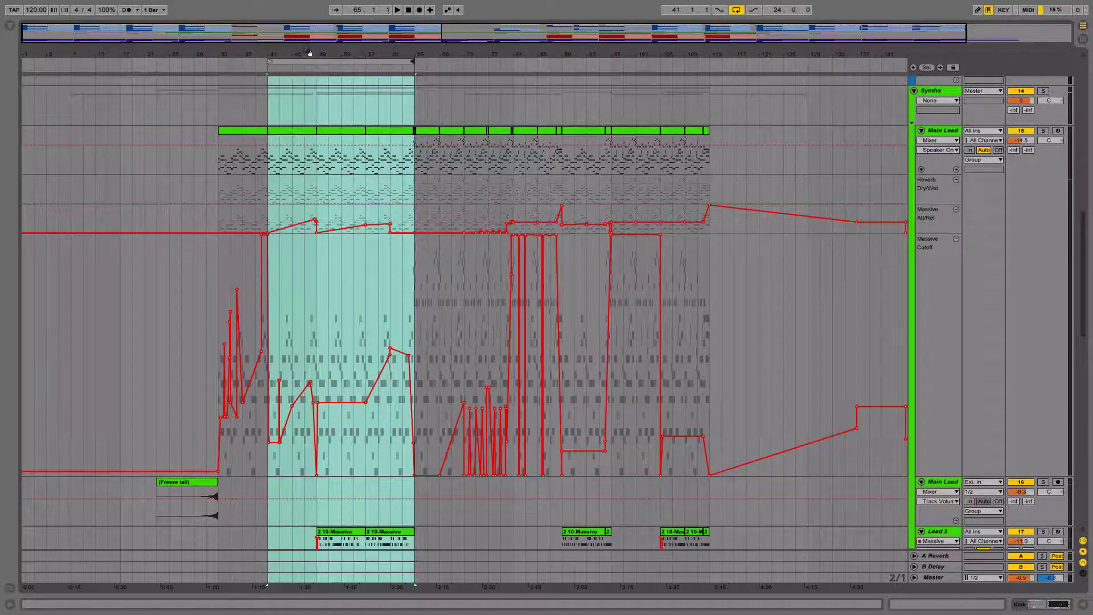
key("z")
Select the Lead 2 track's first Massive clip at bar 49, solo that track and audition the clip from its start.
left_click(463, 248)
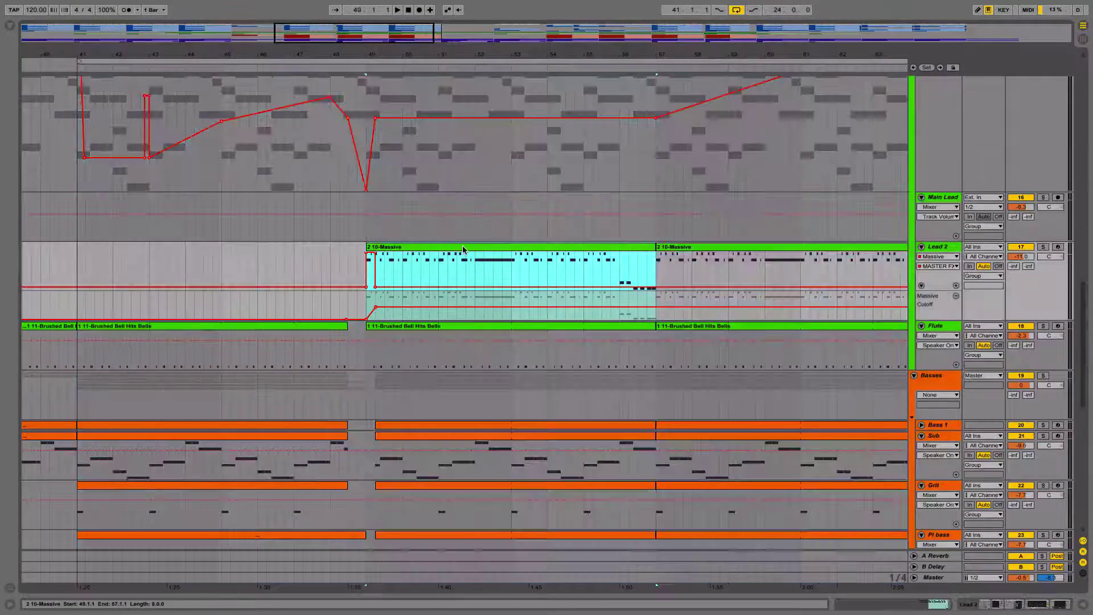
left_click(1042, 248)
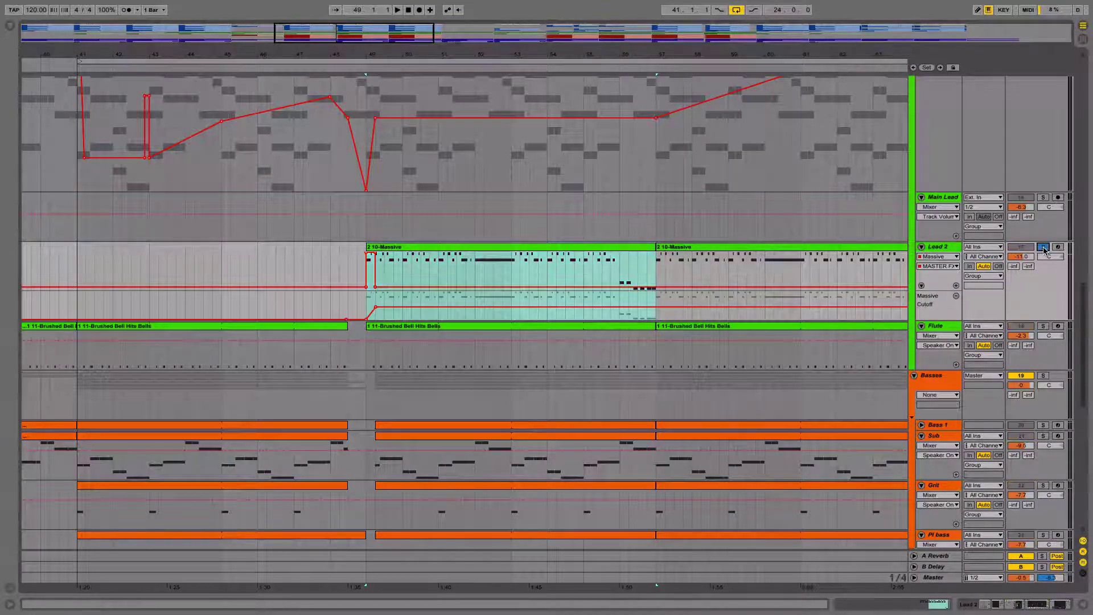
left_click(615, 246)
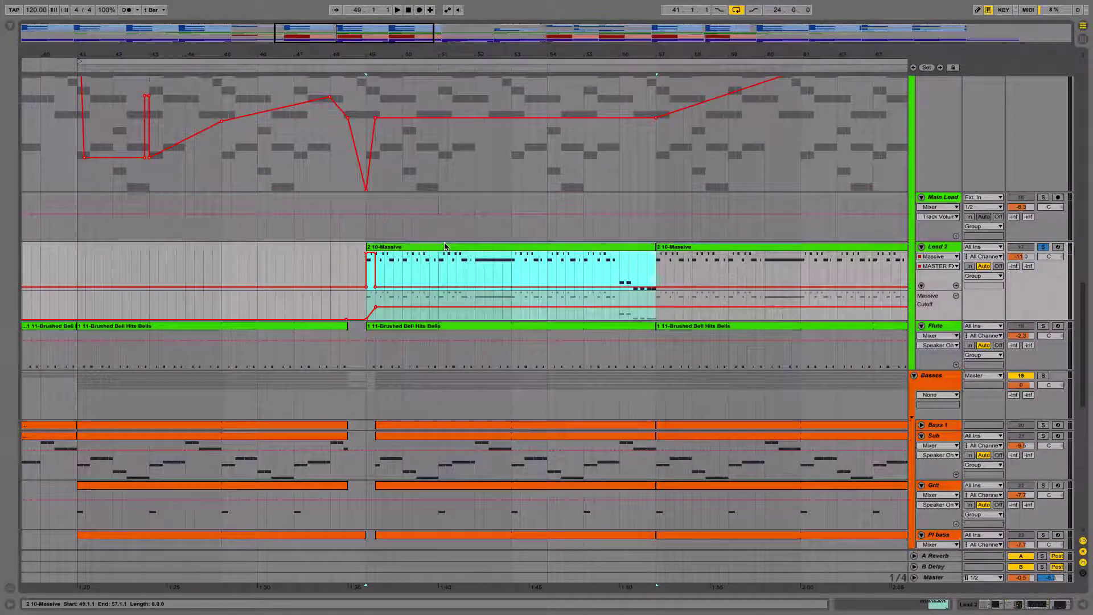
key("space")
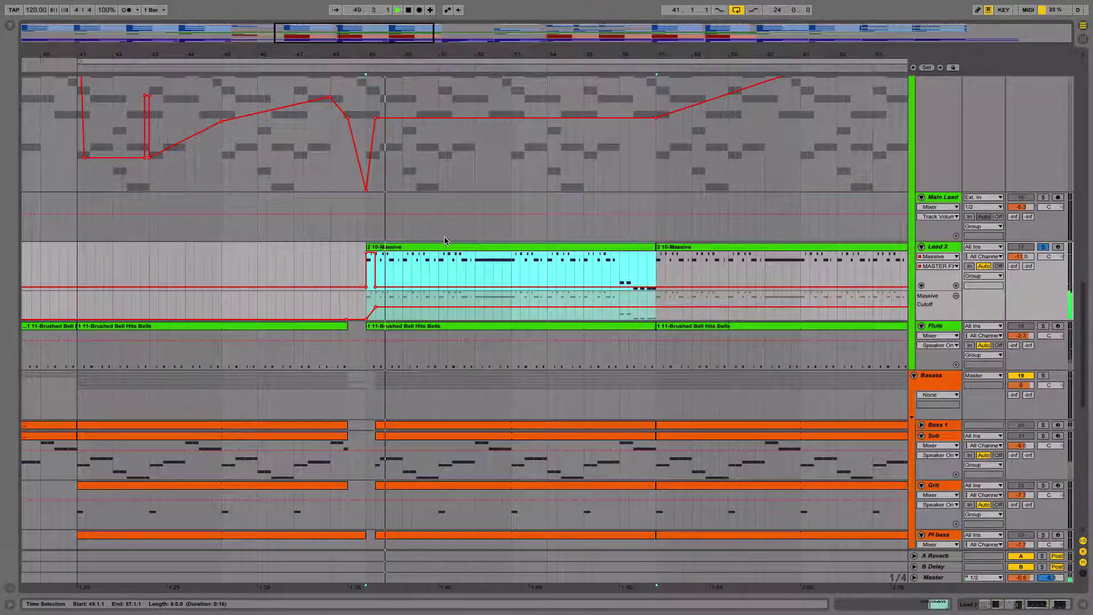
scroll(814, 309, "up", 3)
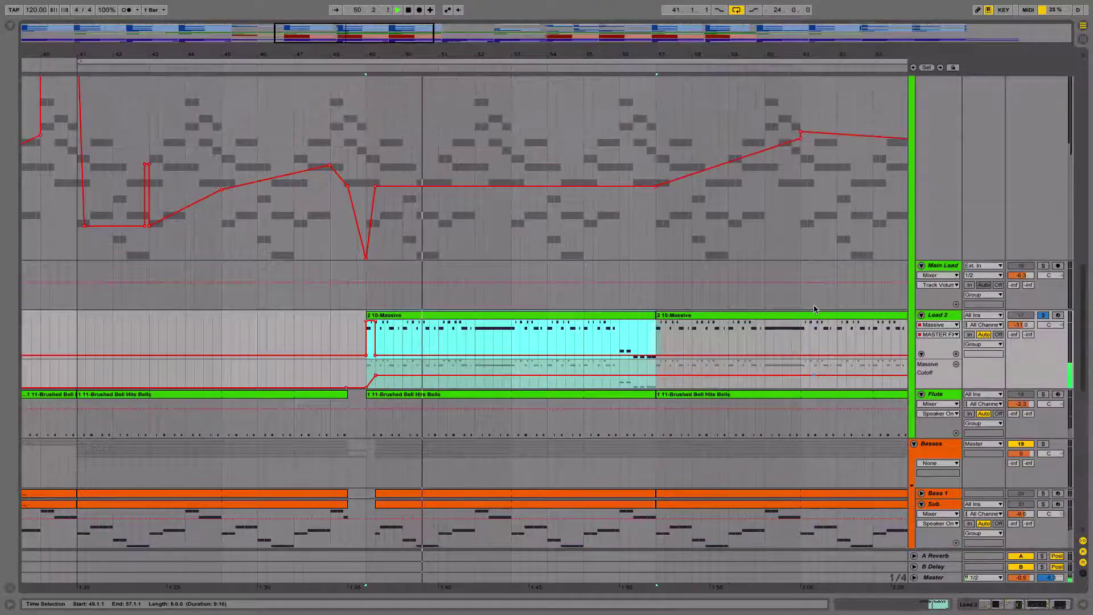
Remove the Lead 2 solo during playback to hear it in the full mix, stopping at the end of bar 56.
left_click(1043, 315)
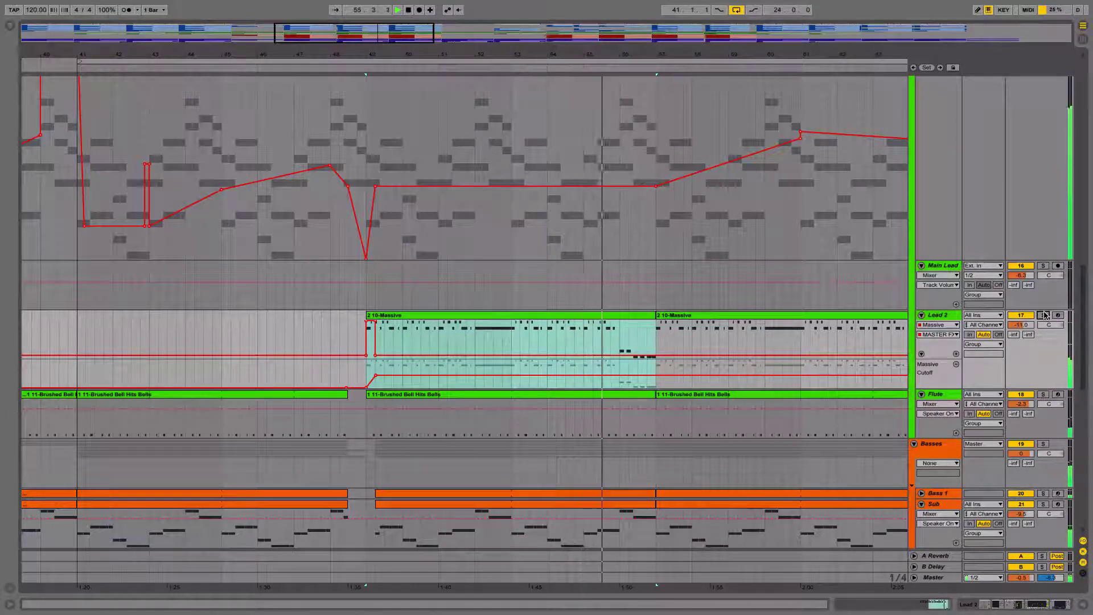
left_click(599, 318)
key("space")
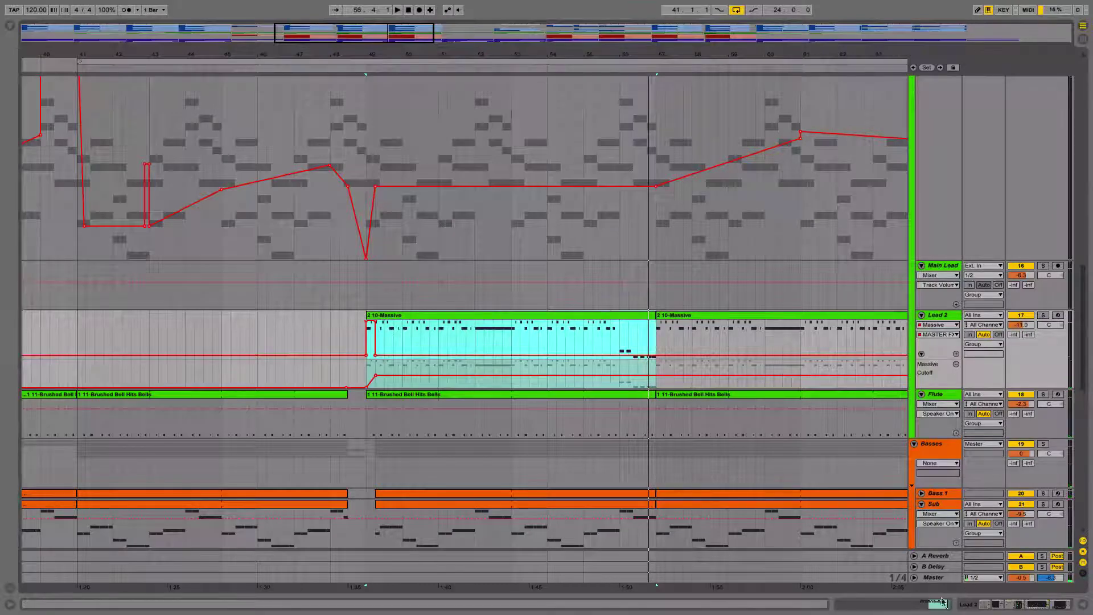
Open the Lead 2 clip's notes and enlarge the piano roll around C4 to inspect the melody.
left_click(934, 602)
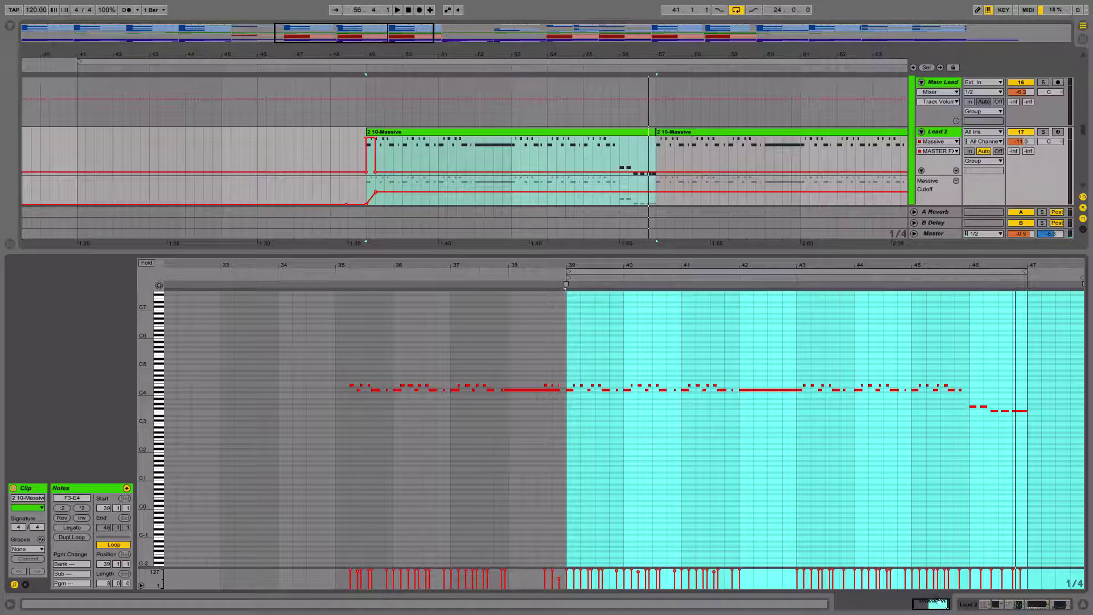
left_click_drag(768, 263, 768, 266)
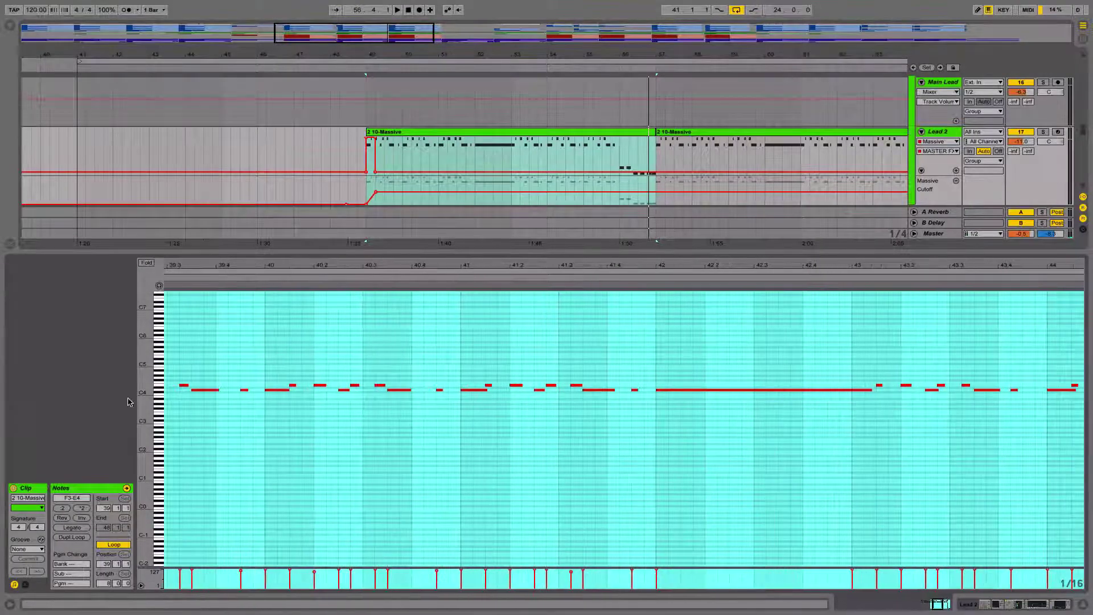
left_click_drag(149, 397, 150, 407)
left_click(369, 438)
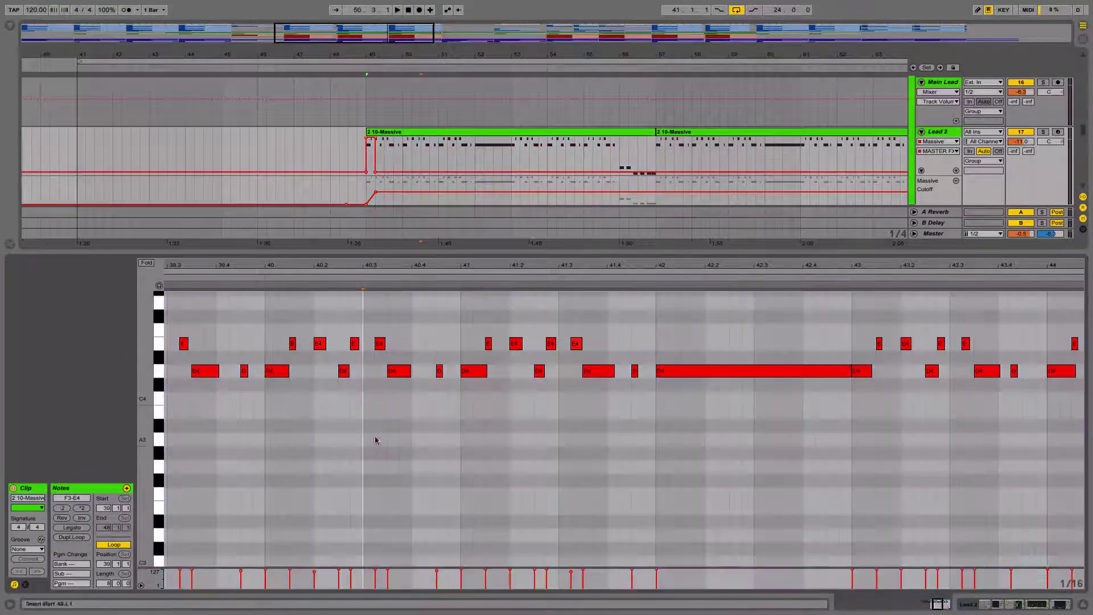
Show the Lead 2 track's device chain and inspect the automation where its clip starts at bar 49.
left_click(1059, 604)
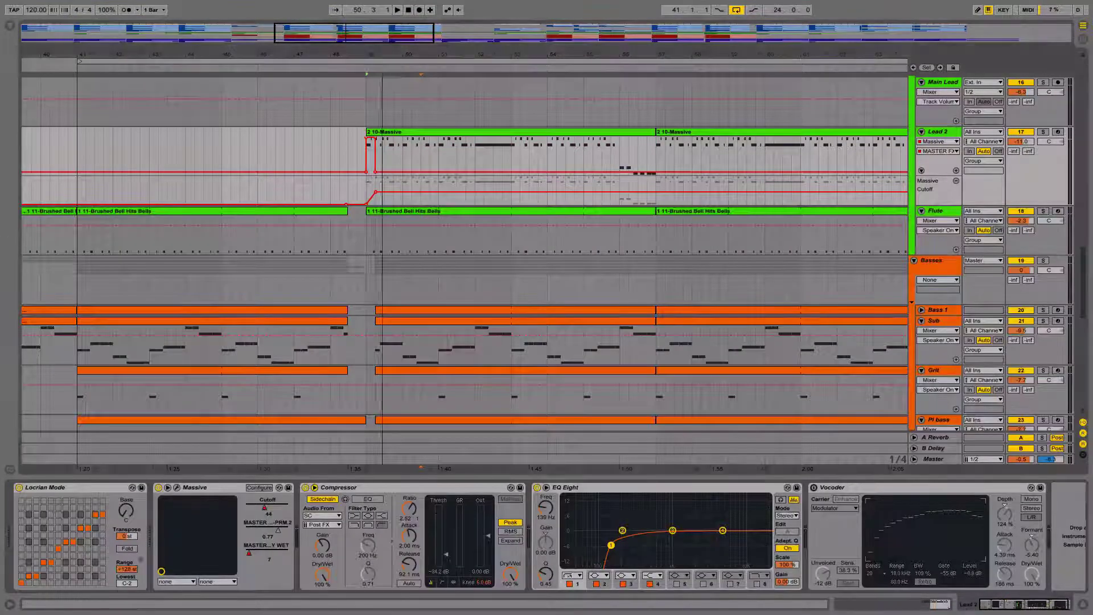
left_click_drag(388, 55, 423, 70)
scroll(441, 281, "up", 3)
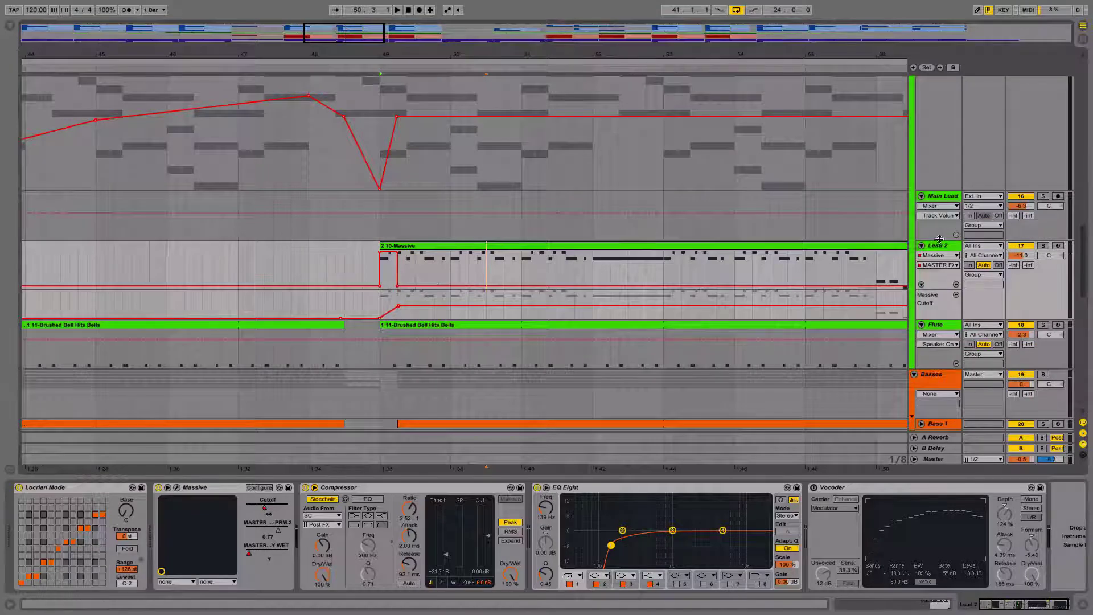
left_click_drag(392, 52, 489, 232)
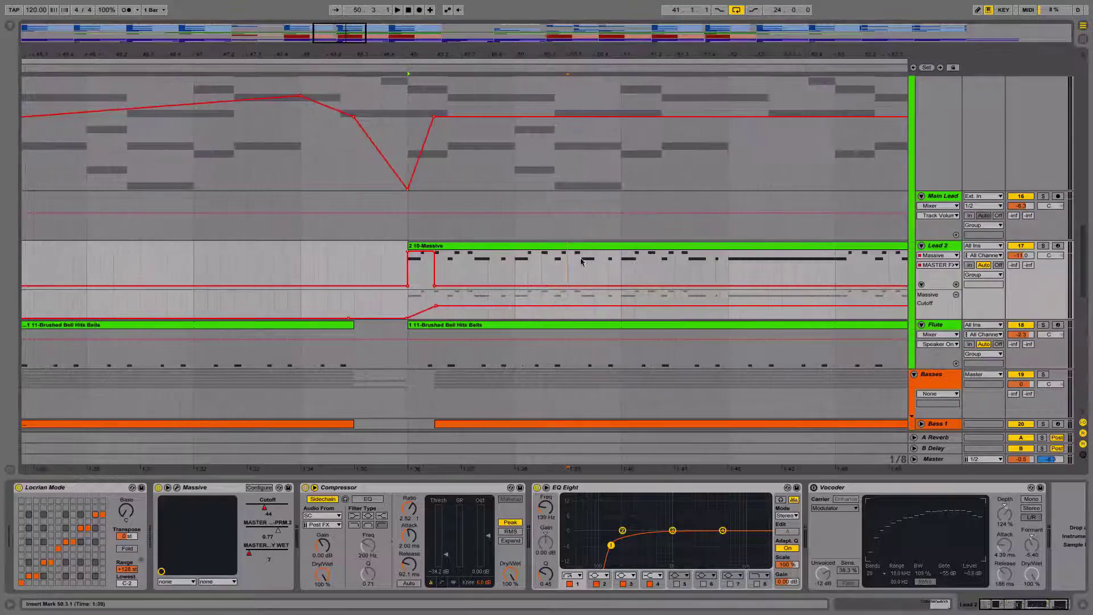
Select the Lead 2 clip at bar 49 and audition the transition into it in the full mix, from late in bar 48.
left_click(474, 246)
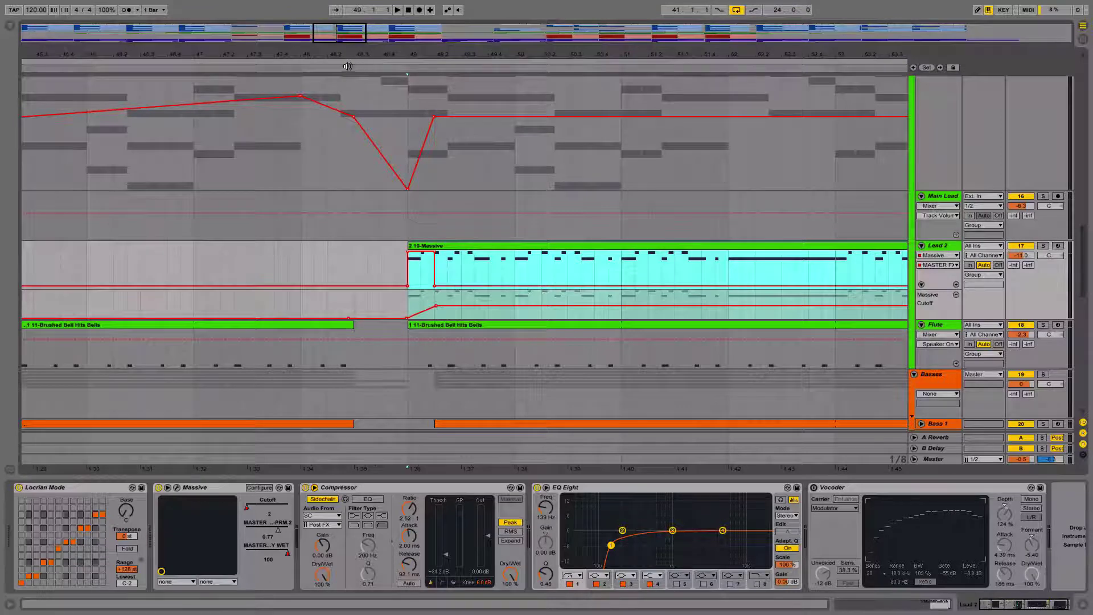
left_click(344, 68)
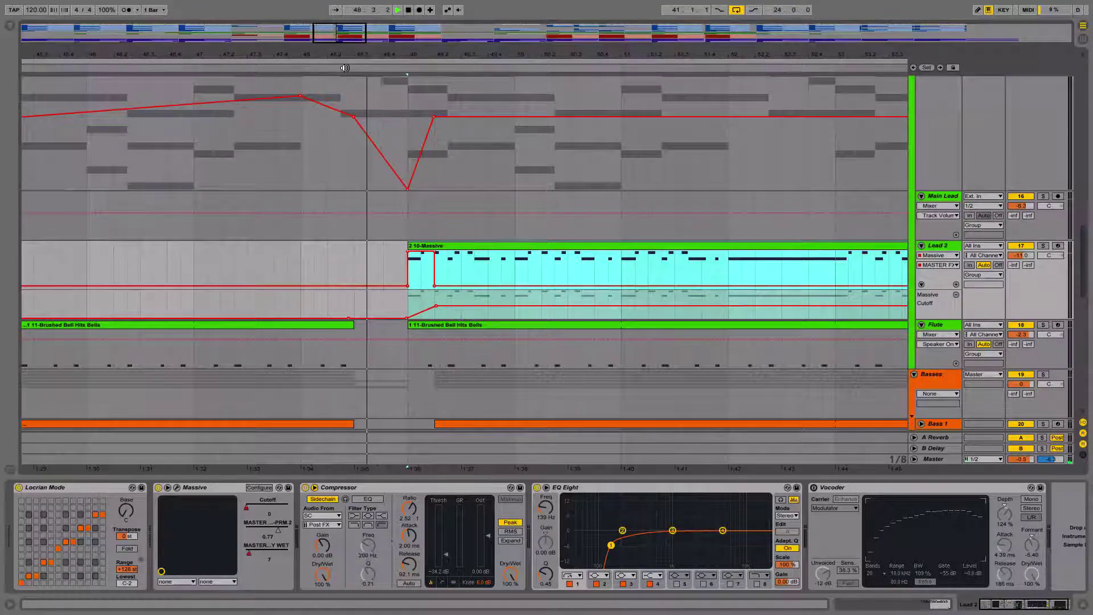
key("space")
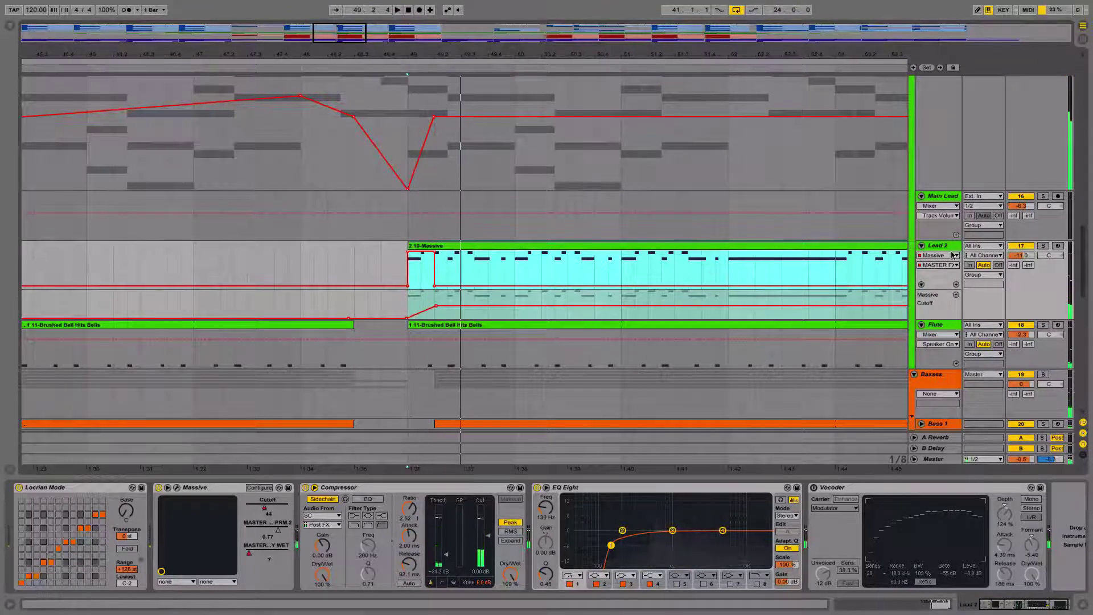
left_click(933, 248)
left_click_drag(446, 55, 441, 79)
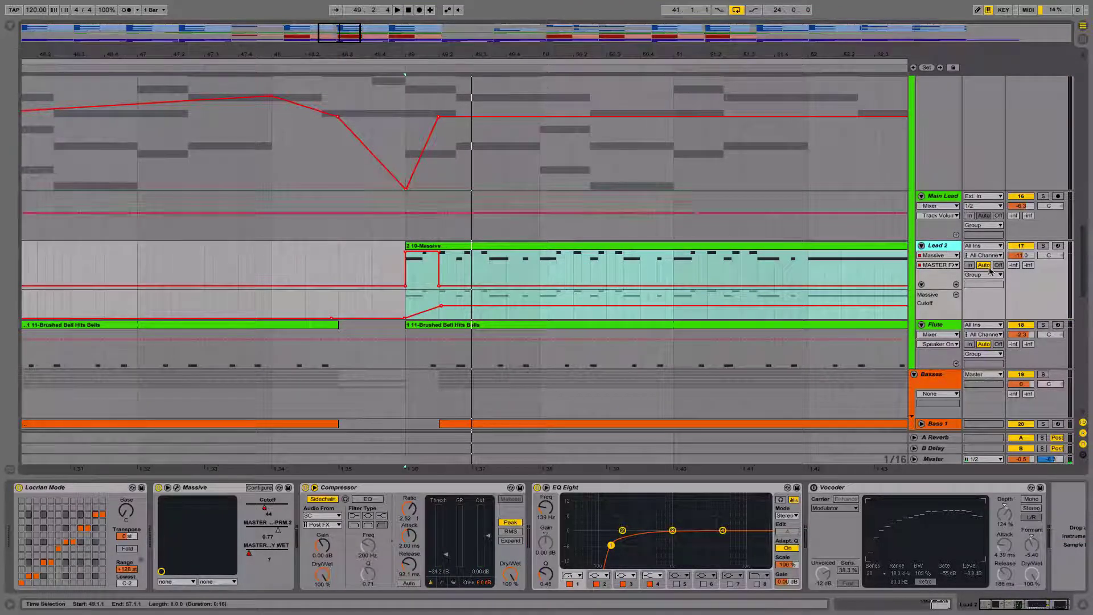
left_click(406, 67)
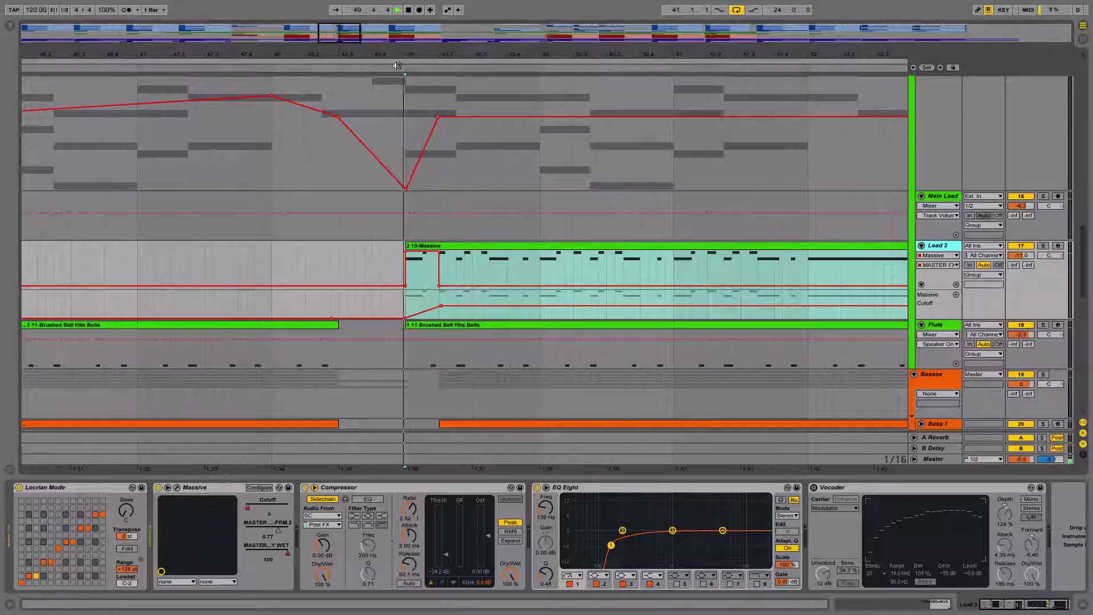
left_click(1044, 610)
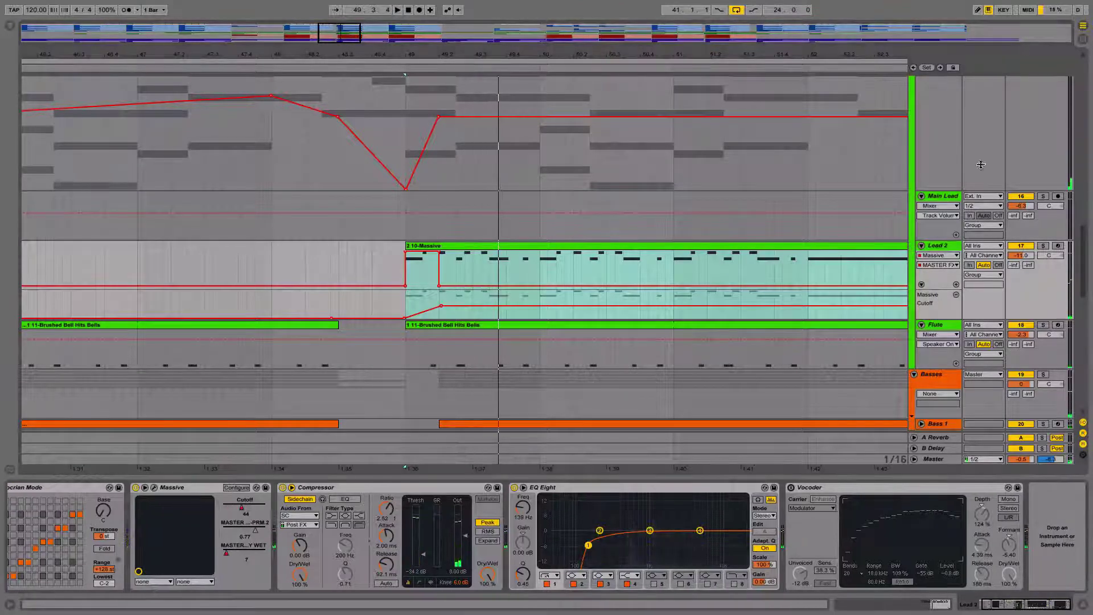
Solo the Lead 2 track and audition the opening notes of its clip from just before bar 49.
left_click(947, 246)
left_click(1041, 246)
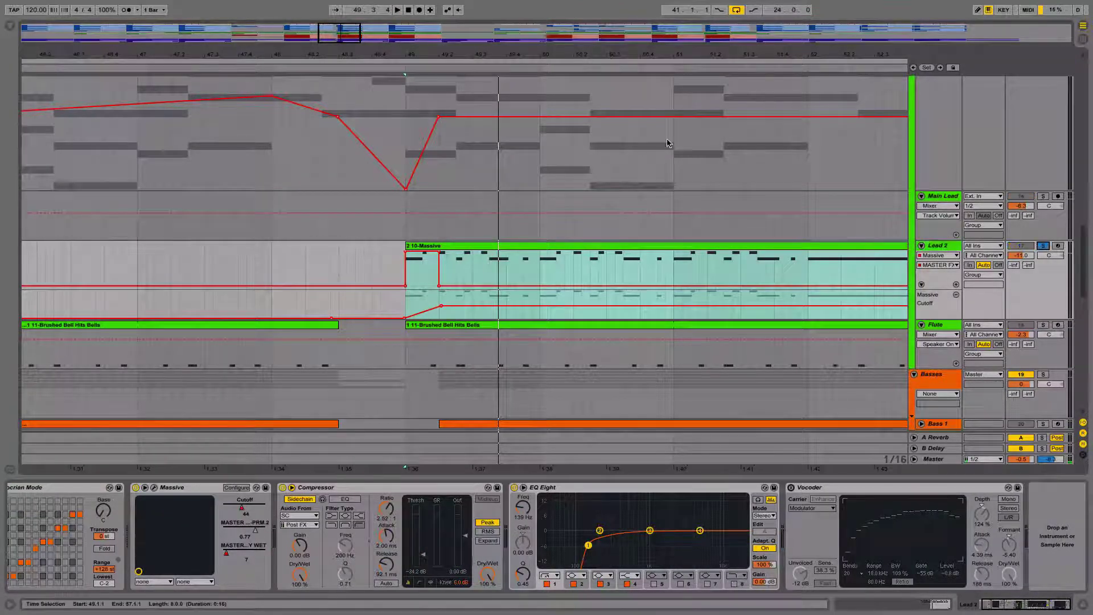
left_click(402, 66)
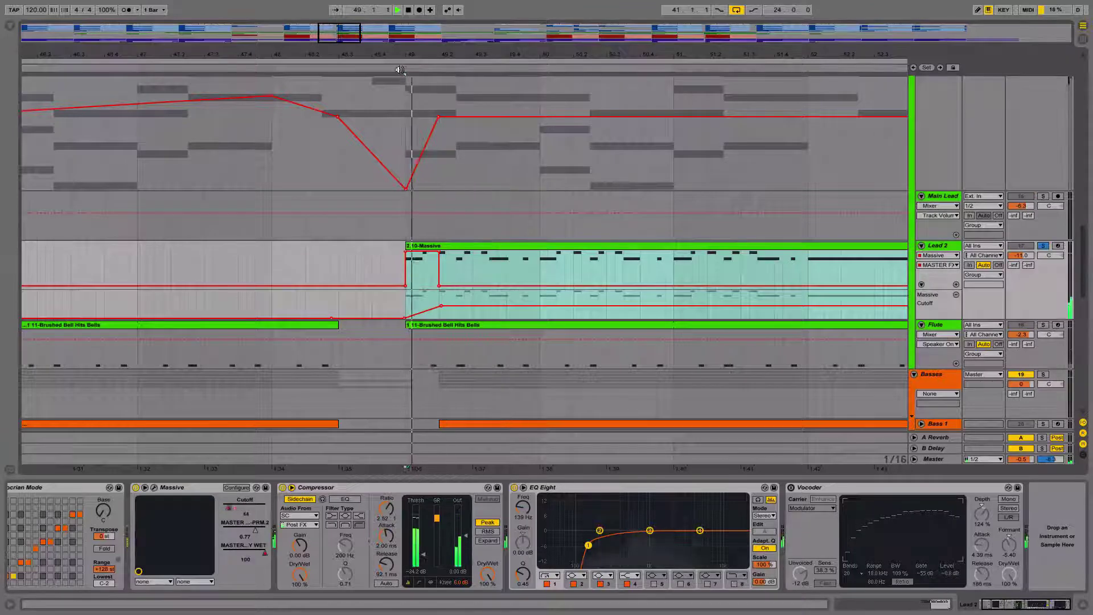
left_click(400, 69)
key("space")
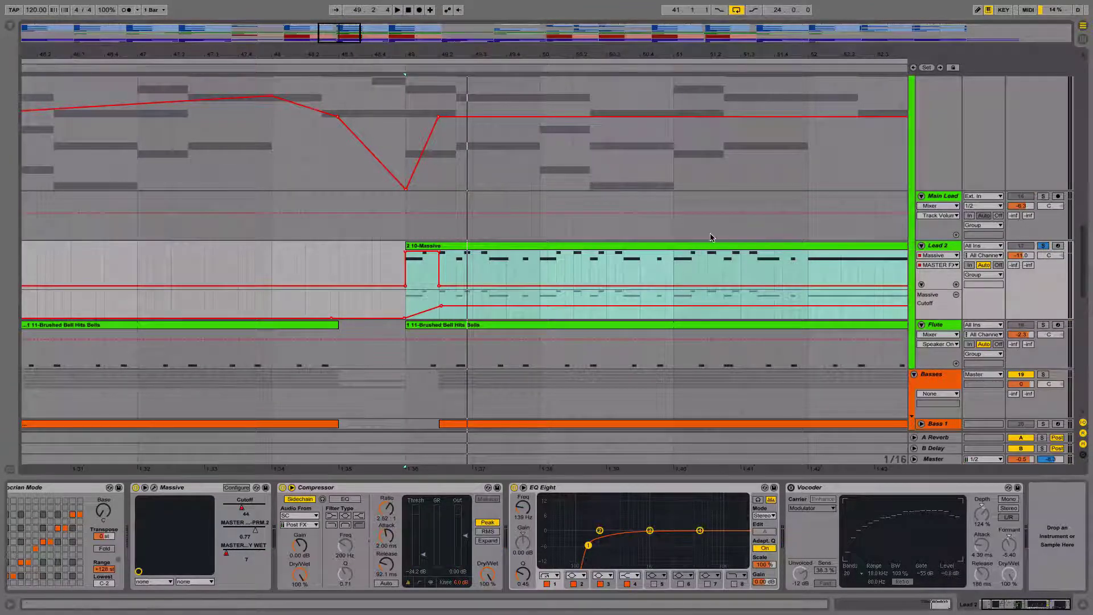
Place Lead 2's Massive window below its clip and replay the soloed opening of bar 49 to examine the automated reverb and cutoff.
left_click_drag(837, 172, 598, 305)
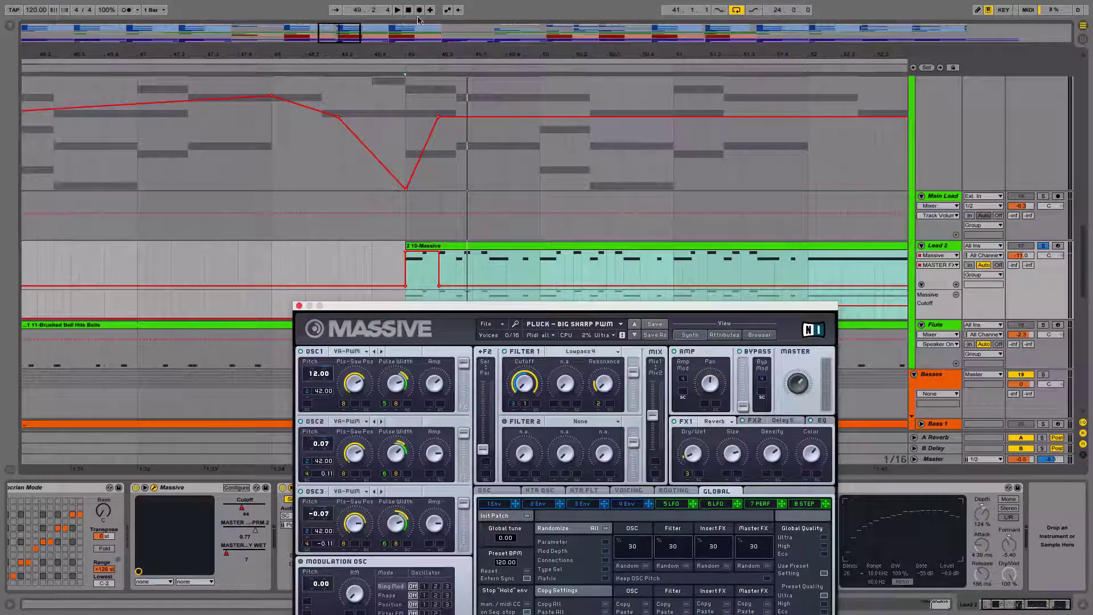
left_click(399, 69)
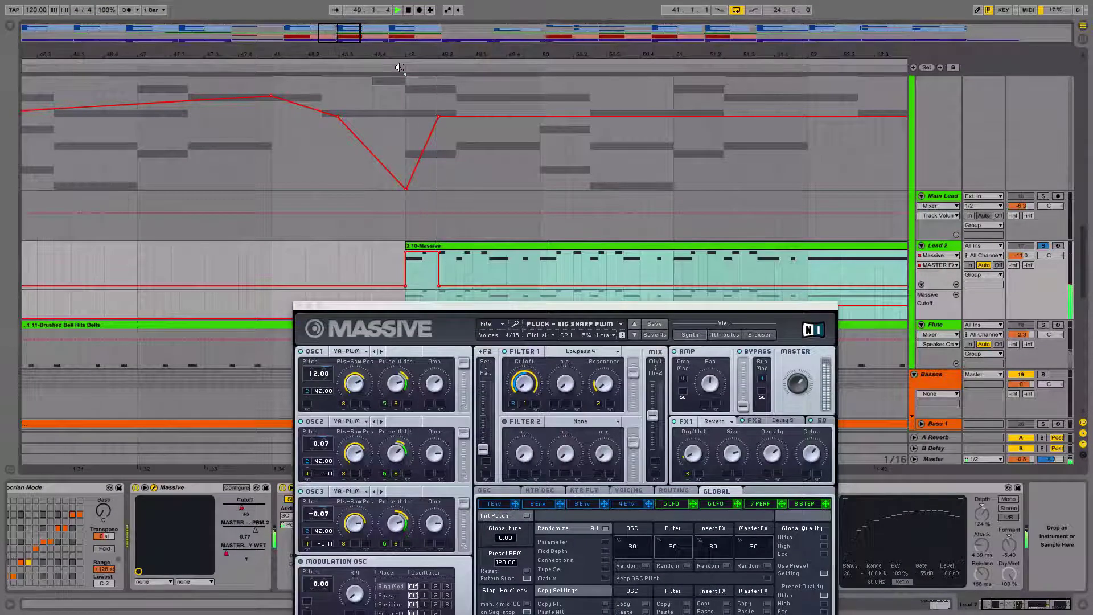
left_click(399, 69)
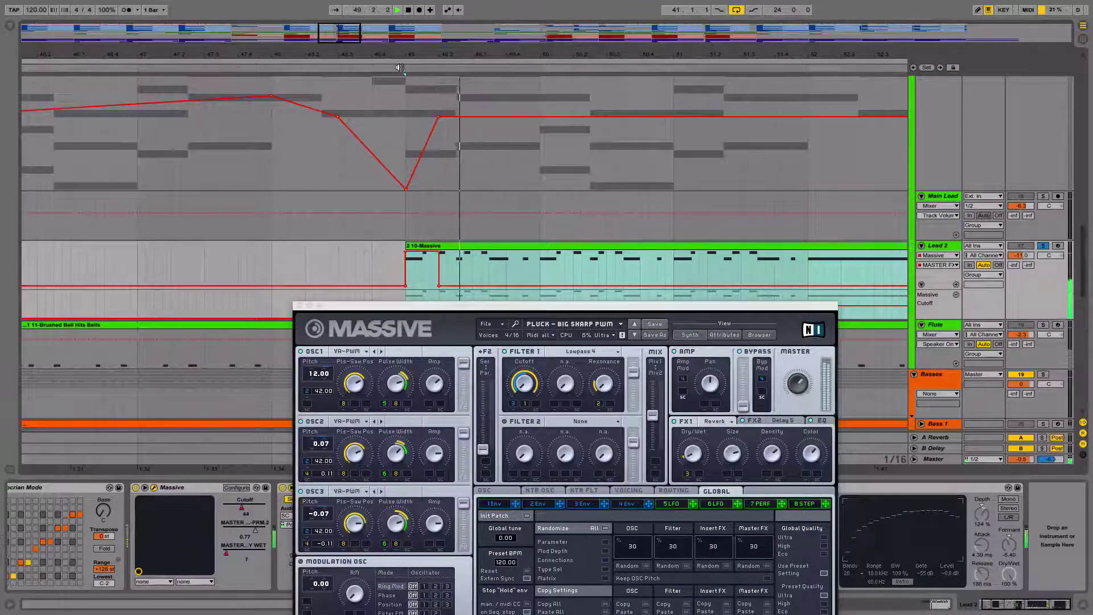
left_click(399, 68)
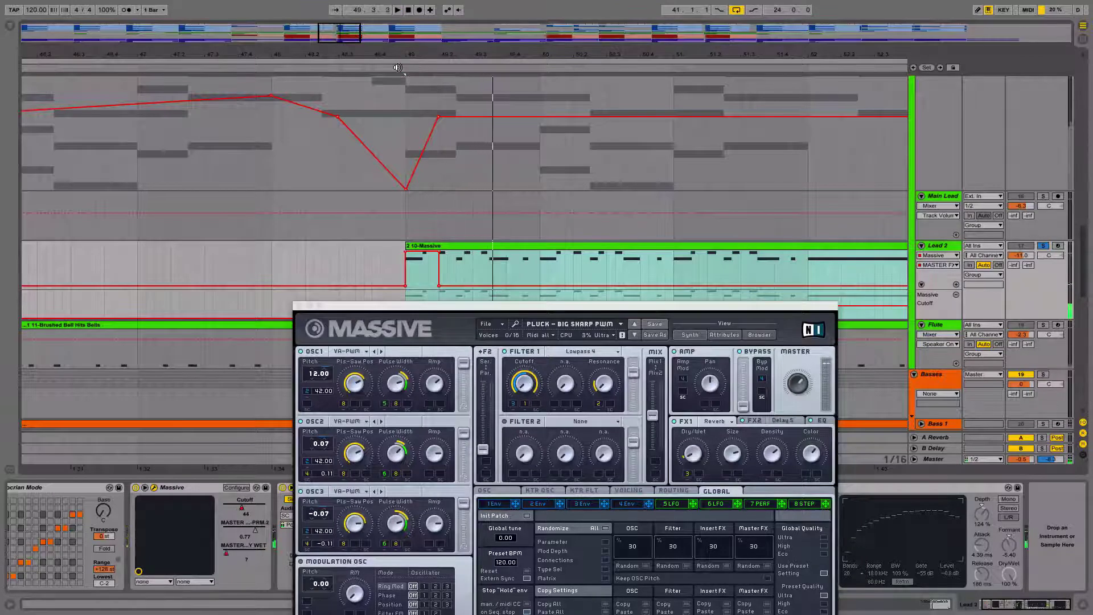
left_click(398, 67)
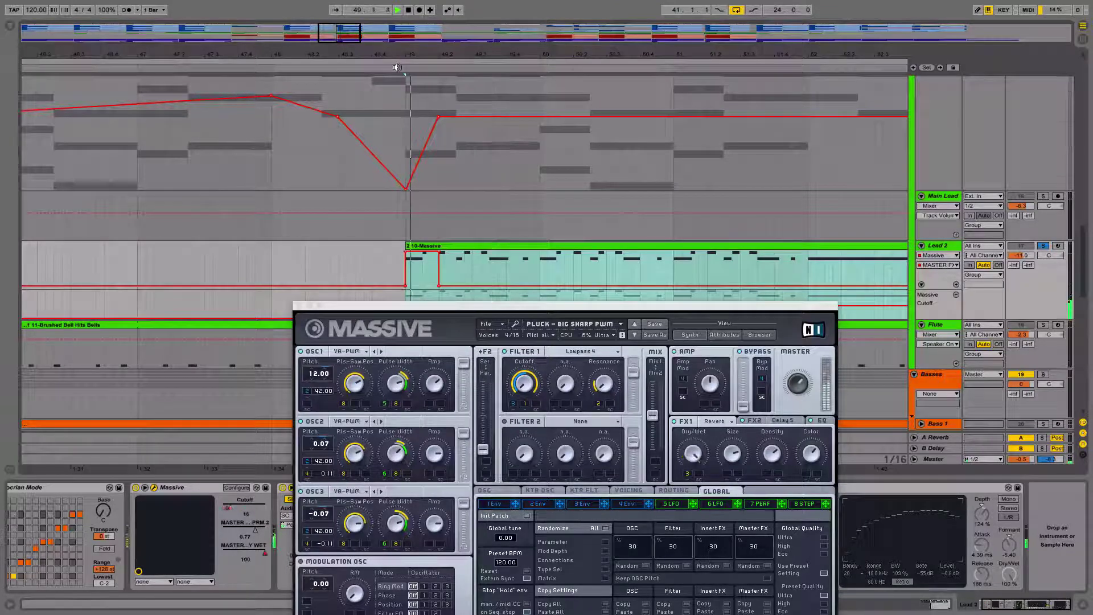
left_click(397, 68)
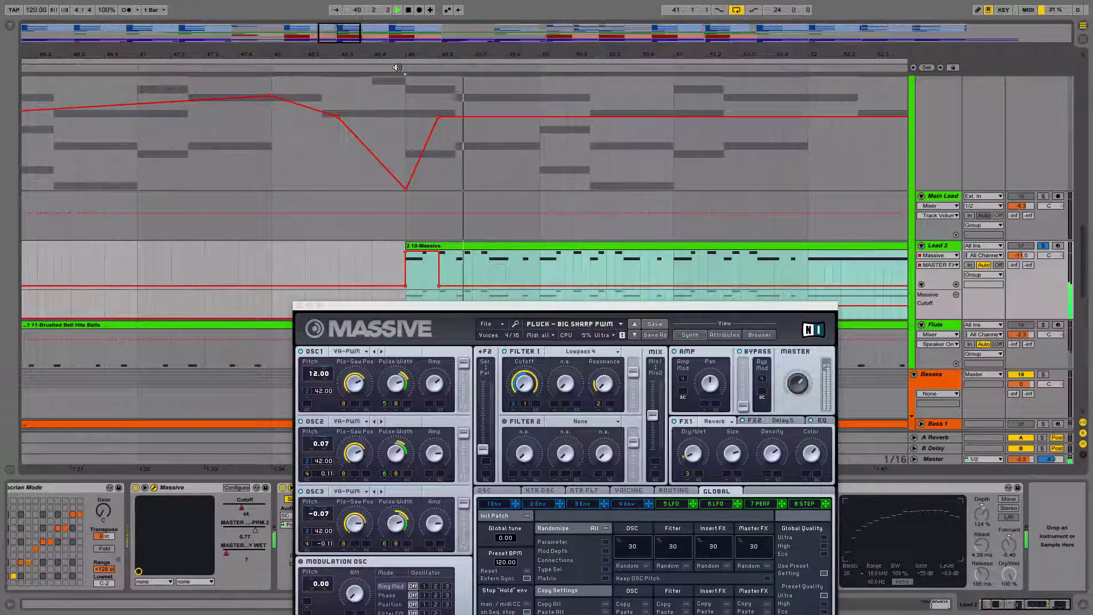
key("space")
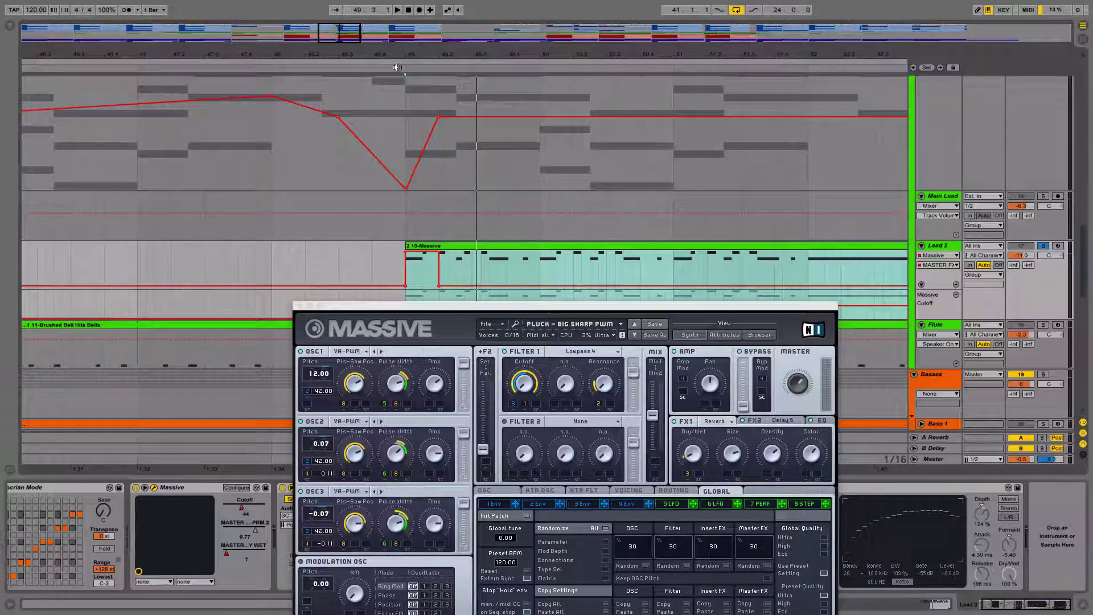
left_click(397, 67)
key("space")
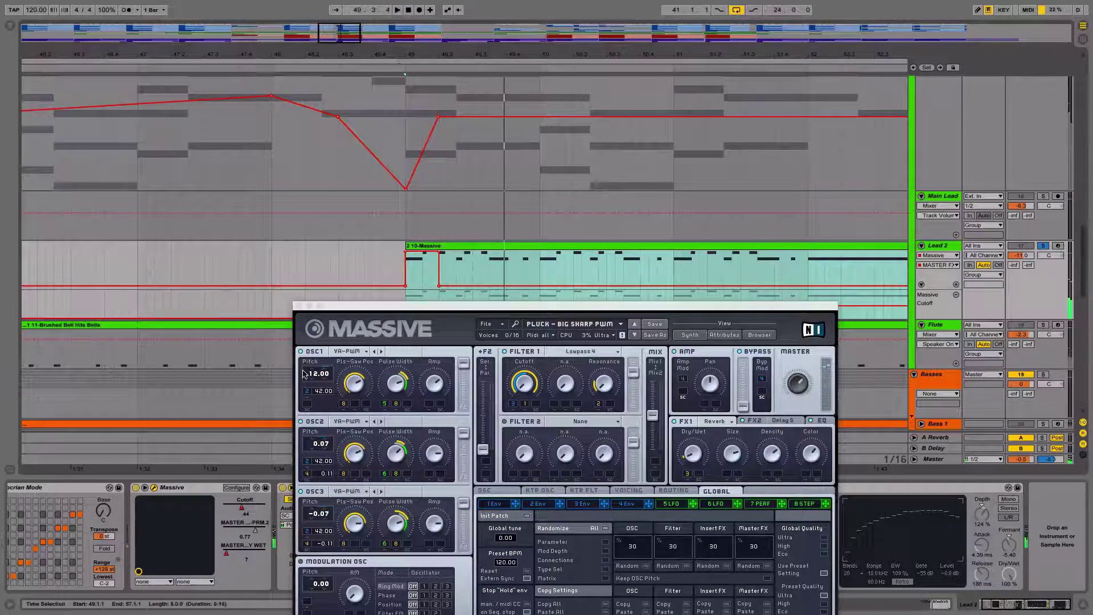
Close the Massive window, replay the soloed Lead 2 opening and check its MASTER FX automation lane.
left_click(297, 306)
left_click(371, 78)
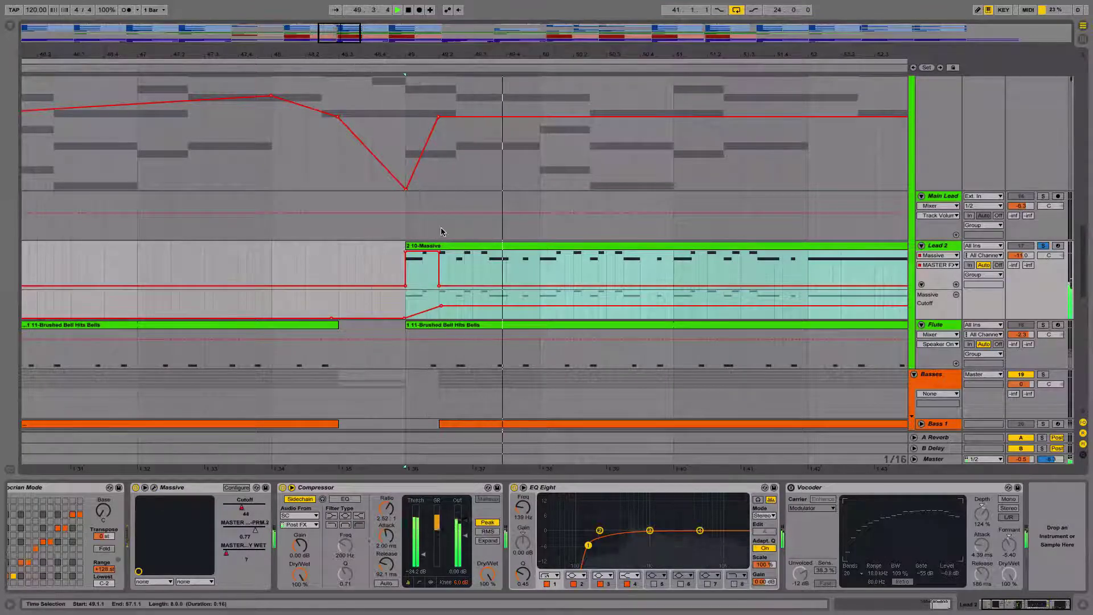
key("space")
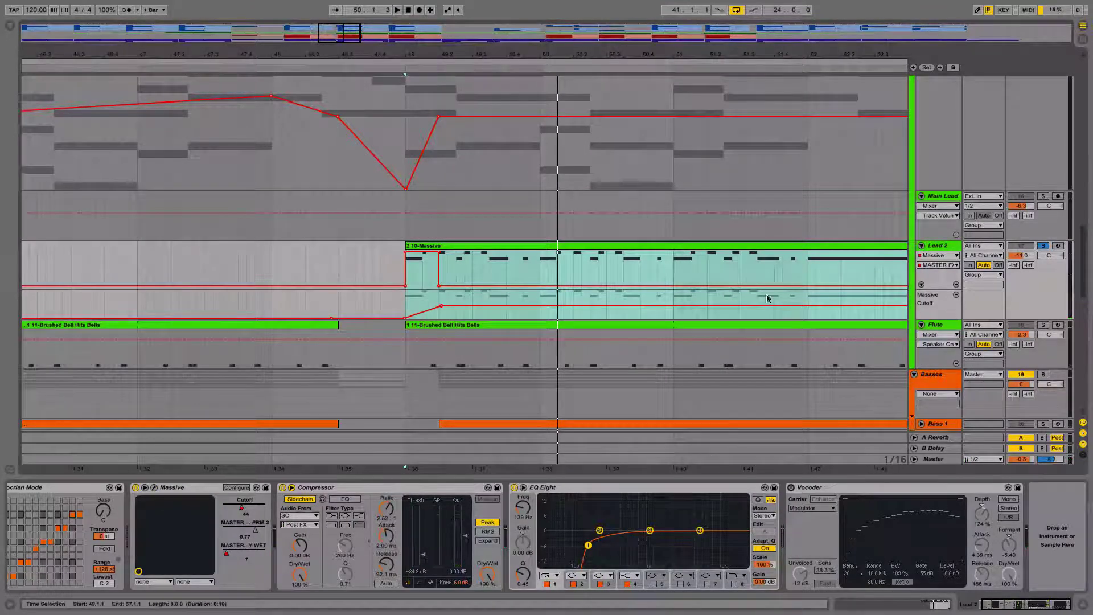
left_click(939, 265)
left_click(939, 266)
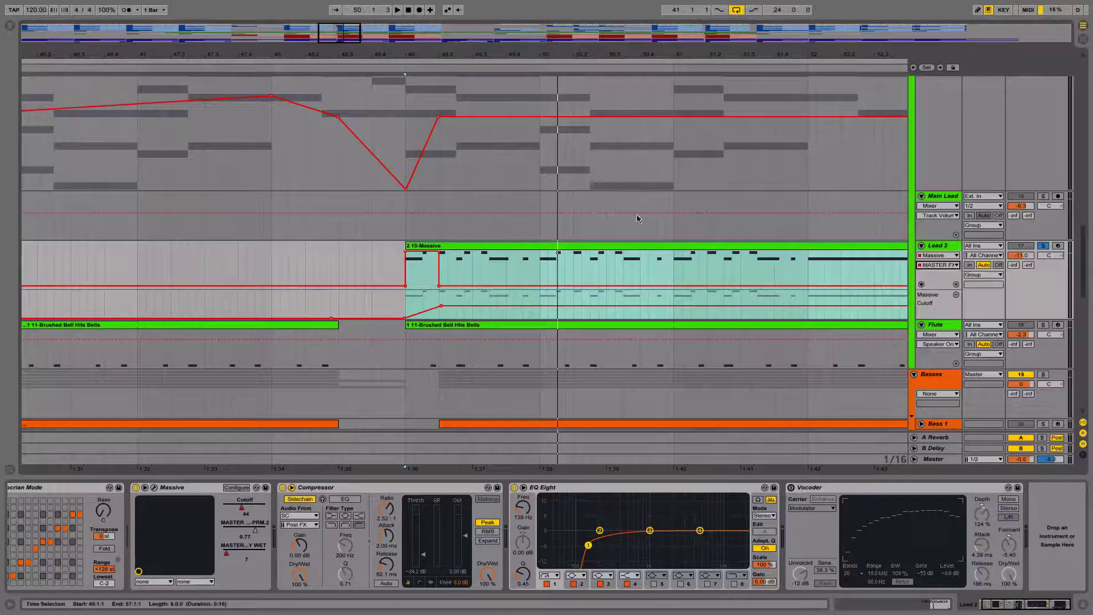
Remove the Lead 2 solo and audition the transition into bar 49 in the full mix, with the timeline enlarged there.
left_click(390, 69)
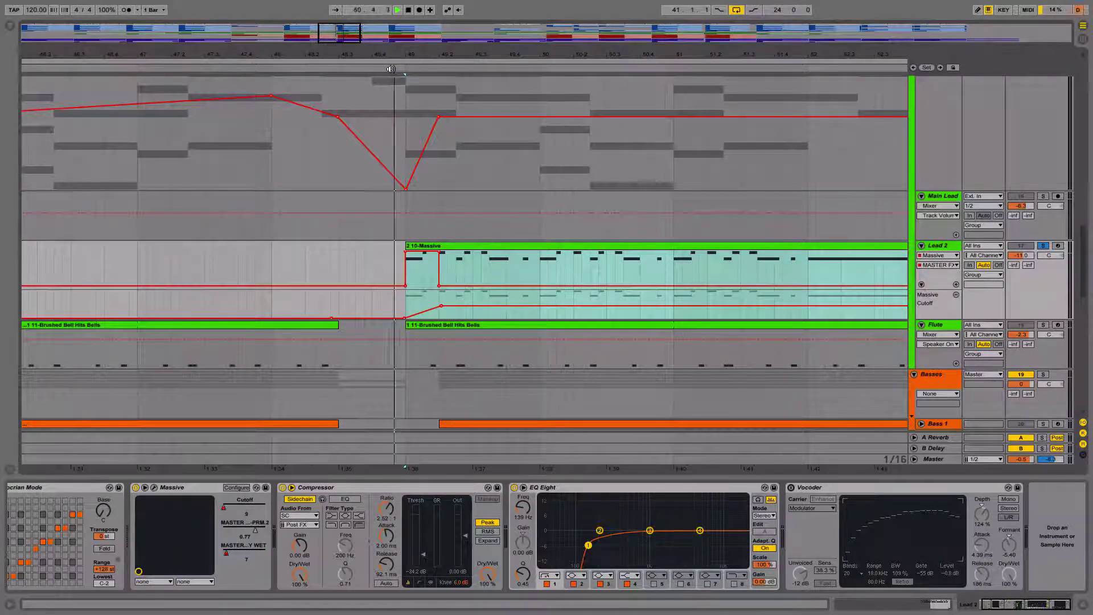
left_click(1043, 246)
key("space")
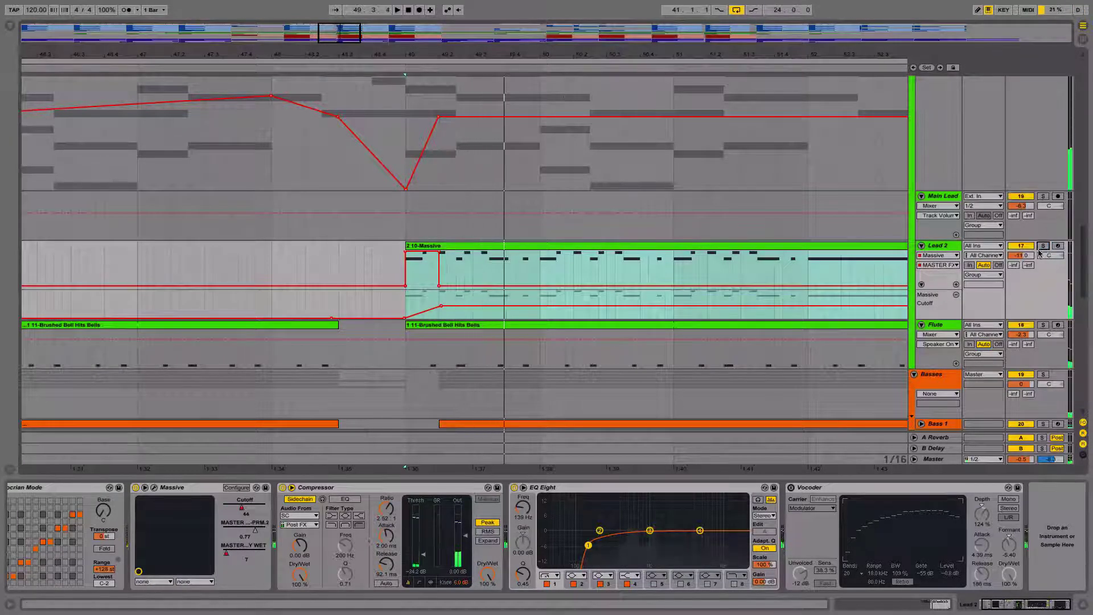
left_click_drag(408, 56, 442, 60)
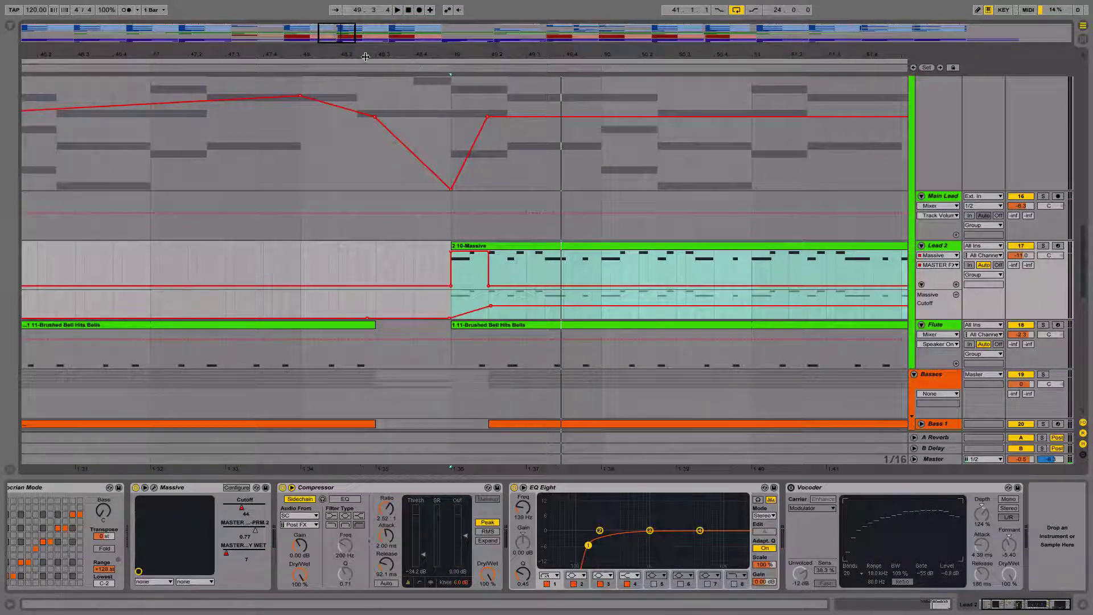
left_click(368, 74)
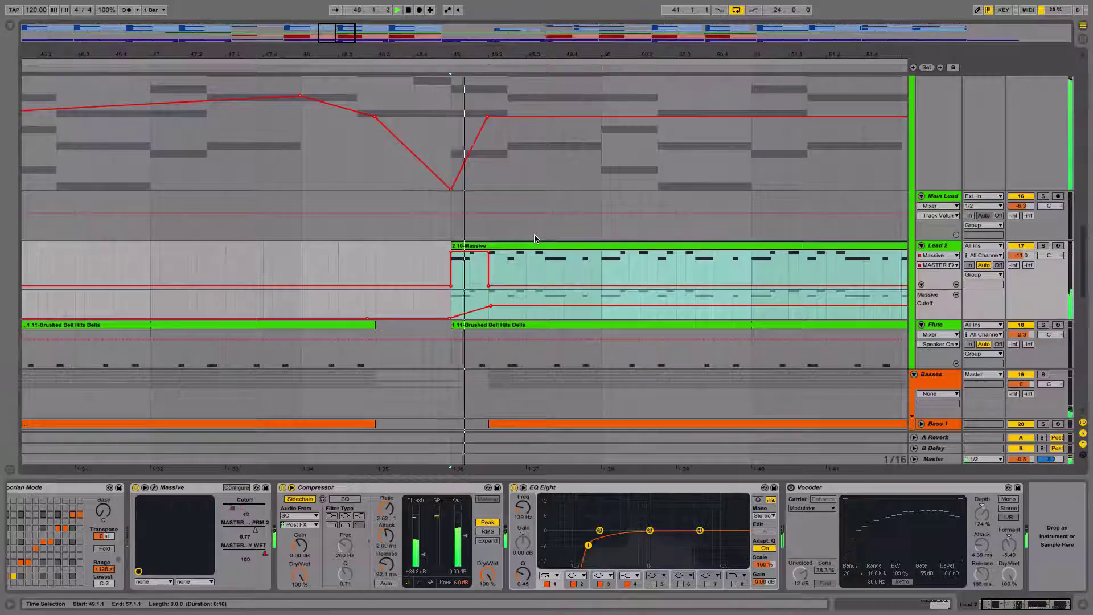
left_click(440, 71)
key("space")
Examine the drum, synth, bass and FX tracks around bar 49 to see which clips drop out and re-enter.
scroll(482, 181, "up", 10)
scroll(483, 178, "up", 15)
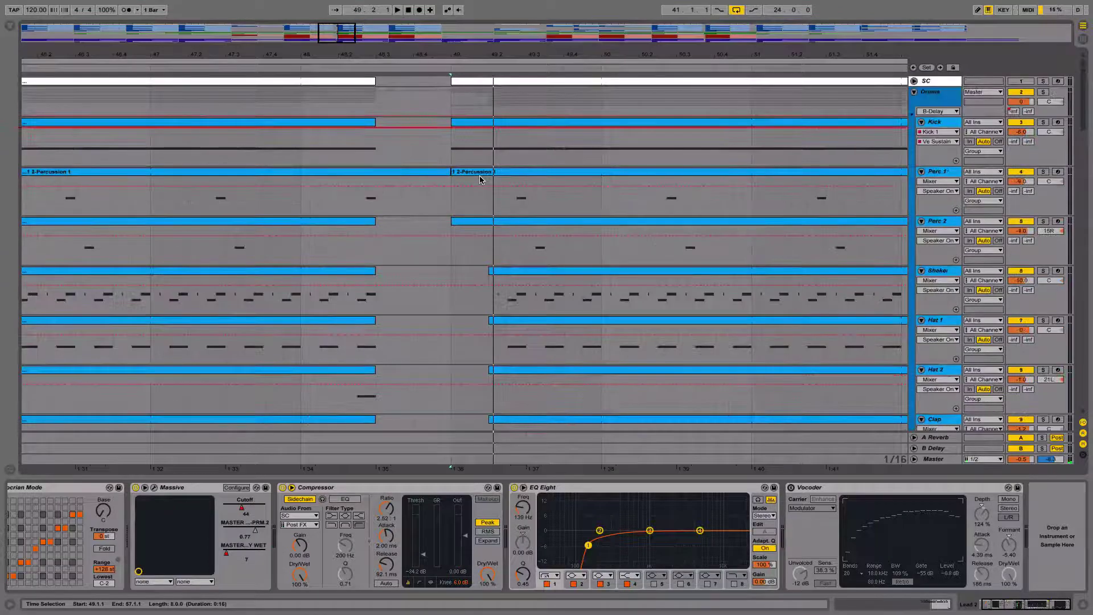
scroll(480, 180, "down", 7)
scroll(479, 180, "up", 7)
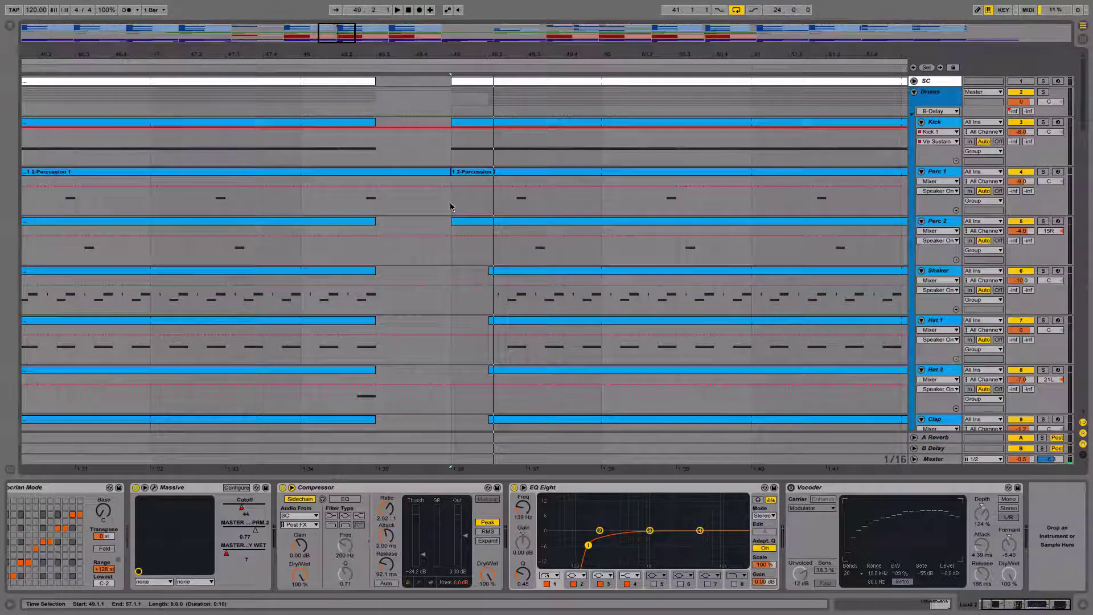
scroll(467, 239, "down", 15)
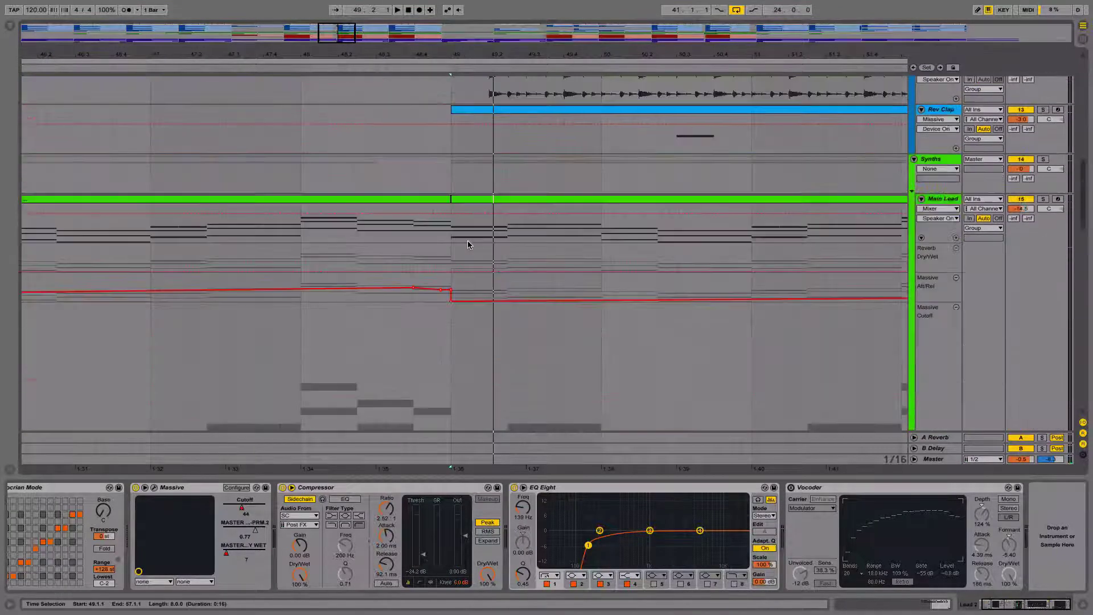
scroll(467, 245, "down", 5)
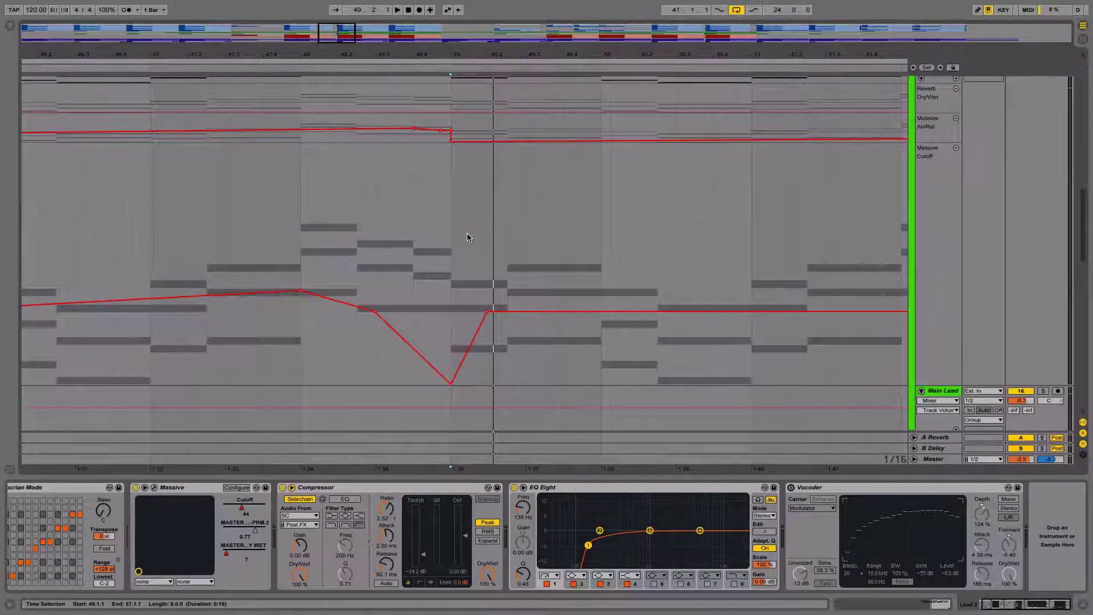
scroll(468, 239, "down", 5)
scroll(468, 237, "down", 10)
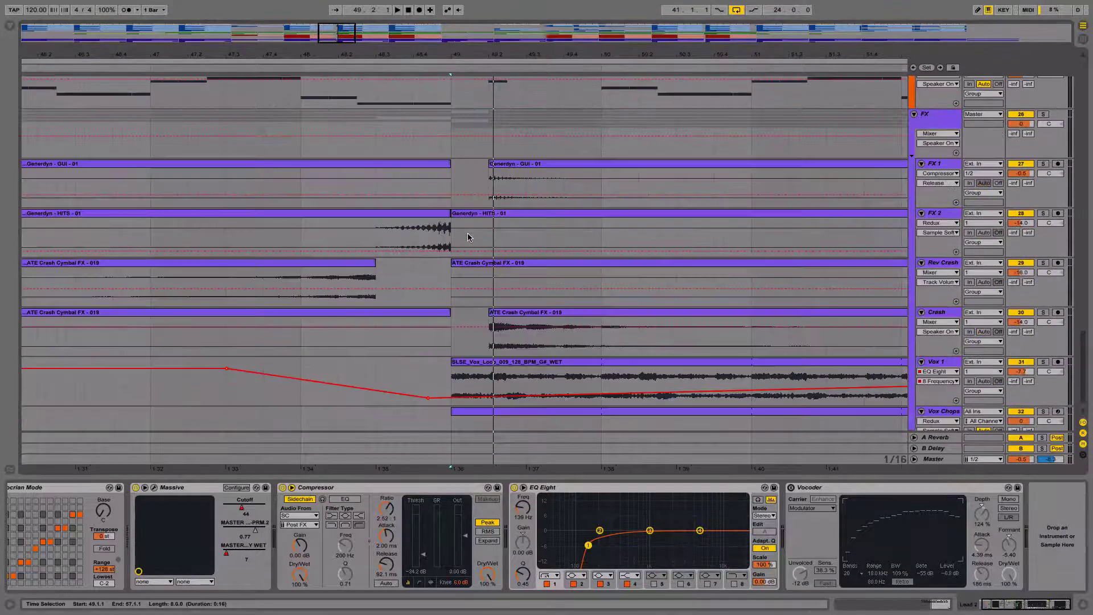
scroll(468, 237, "down", 1)
scroll(468, 237, "up", 20)
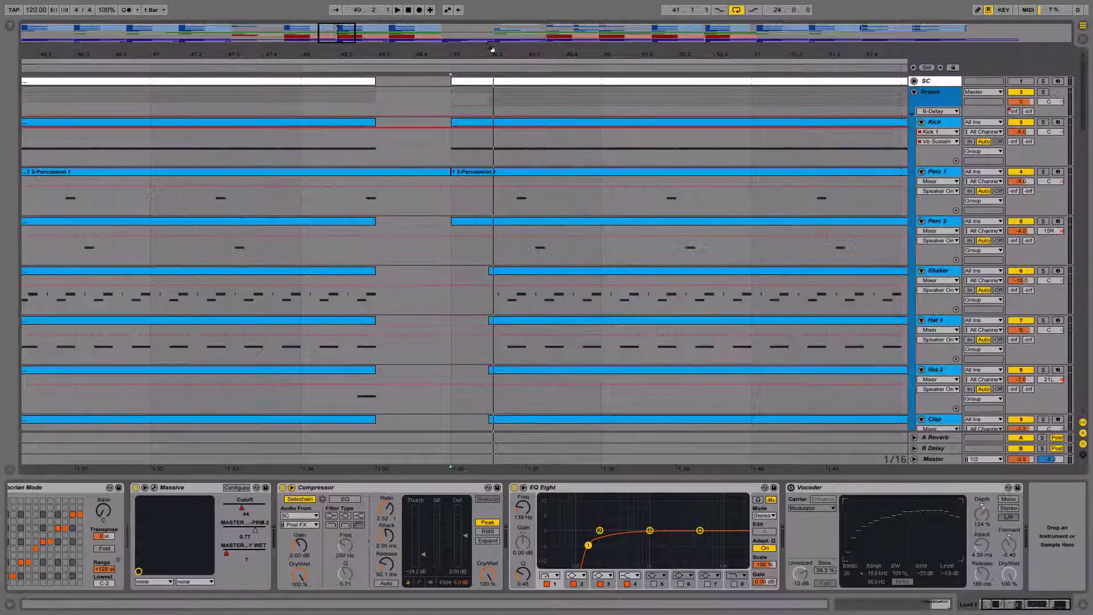
Compare the bar 49 break with the whole arrangement, and play from bar 48 with the drum tracks in view.
left_click_drag(480, 38, 434, 59)
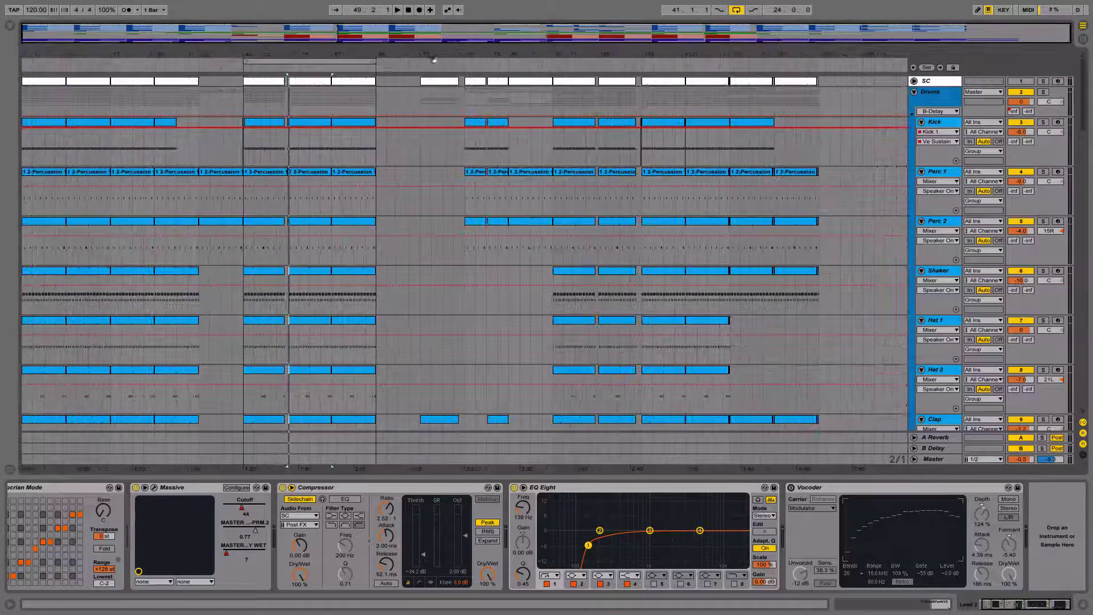
left_click_drag(283, 54, 256, 42)
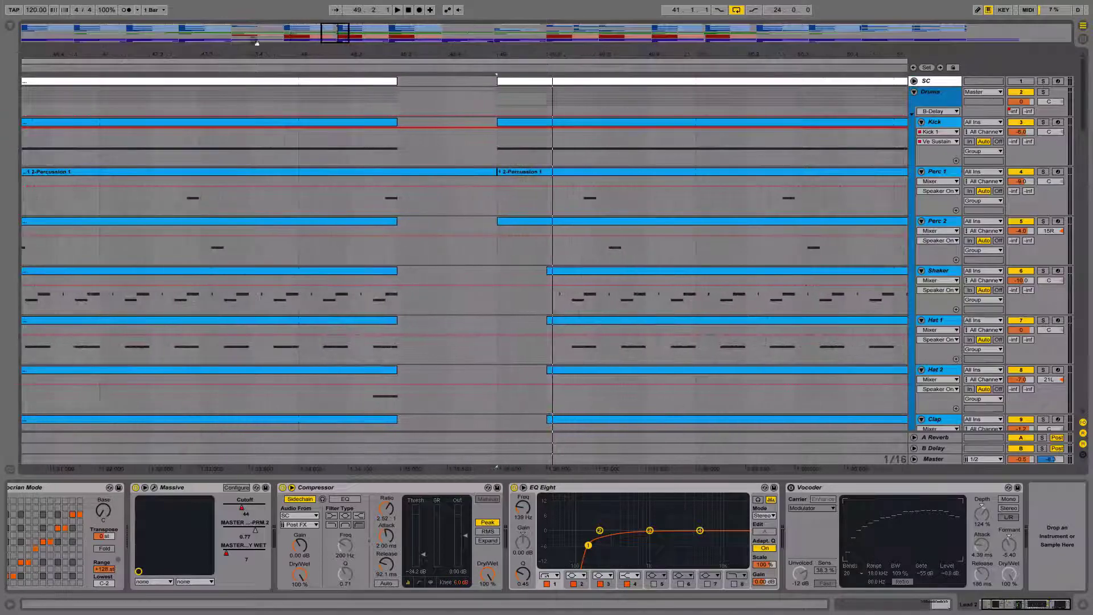
scroll(499, 228, "down", 10)
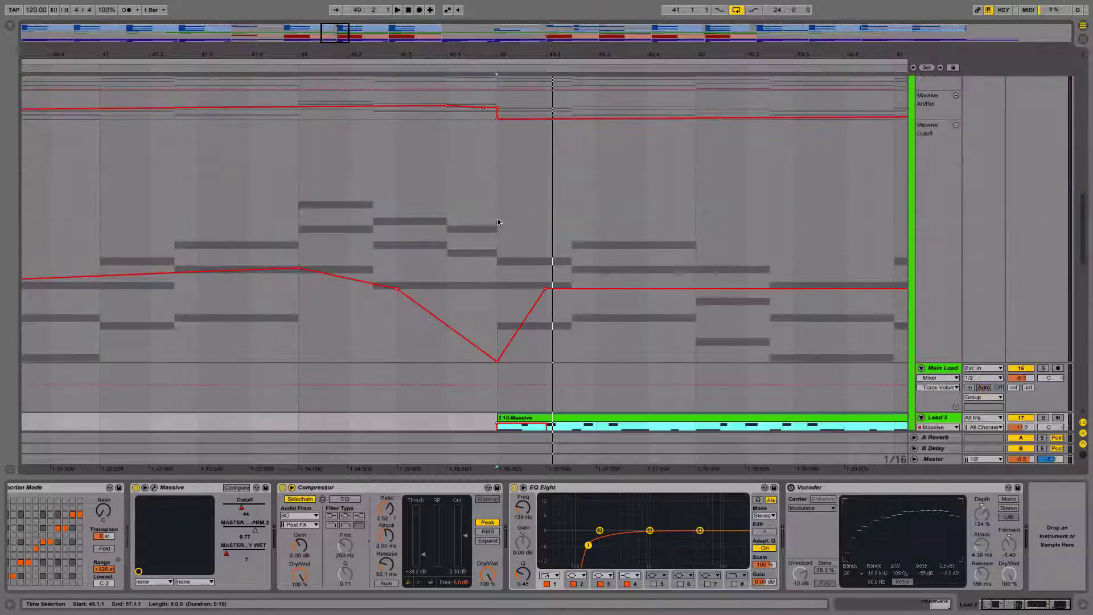
scroll(530, 325, "up", 10)
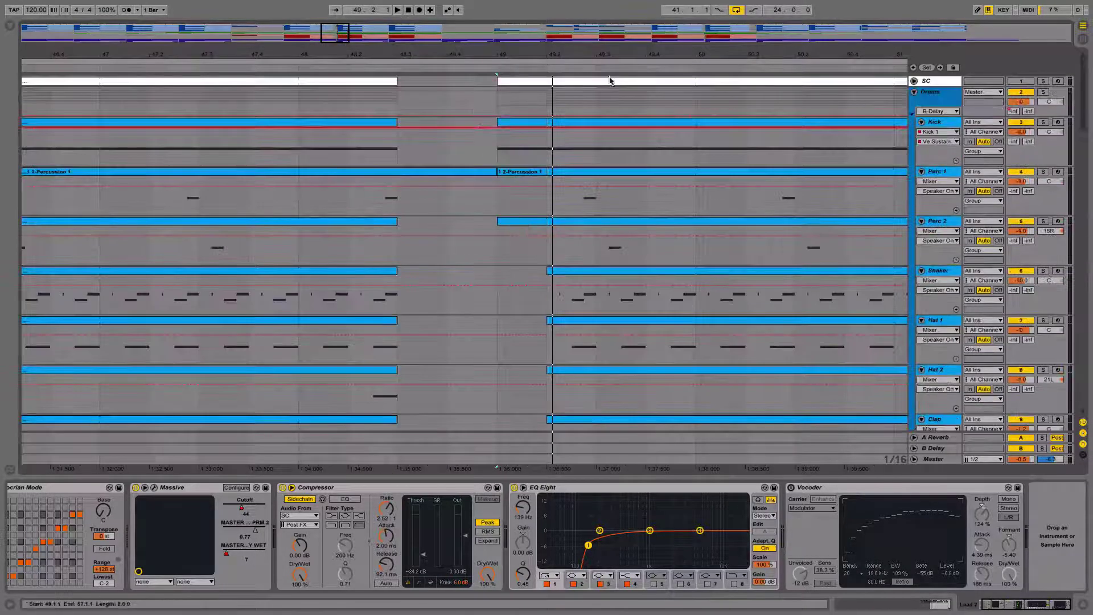
left_click(305, 66)
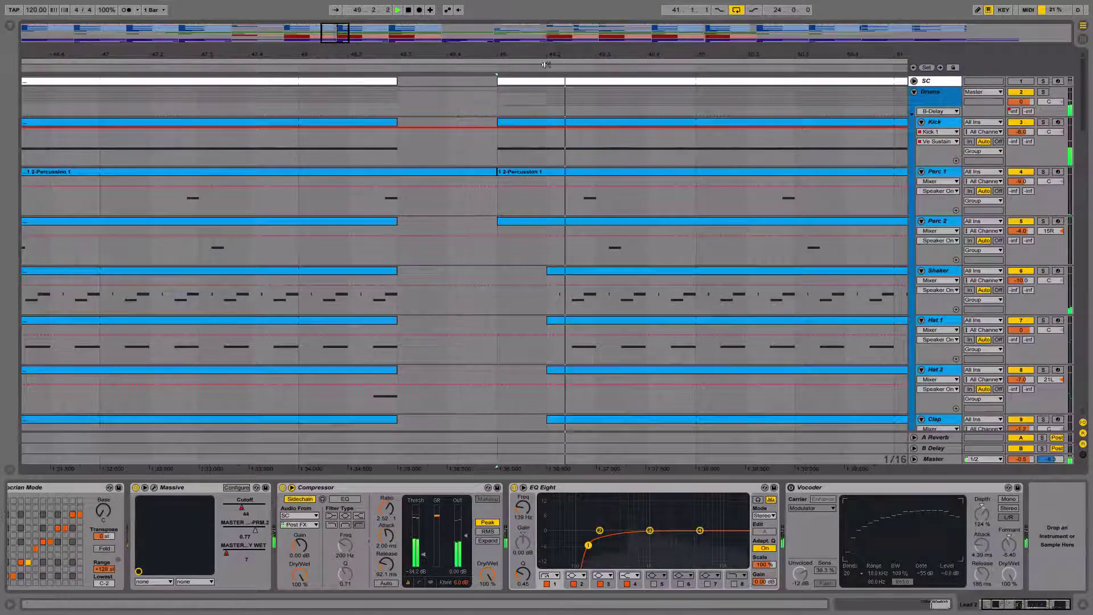
Stop playback and open the Lead 2 clip at bar 49 with its Pitch Bend envelope displayed.
left_click_drag(551, 57, 458, 23)
scroll(645, 343, "down", 10)
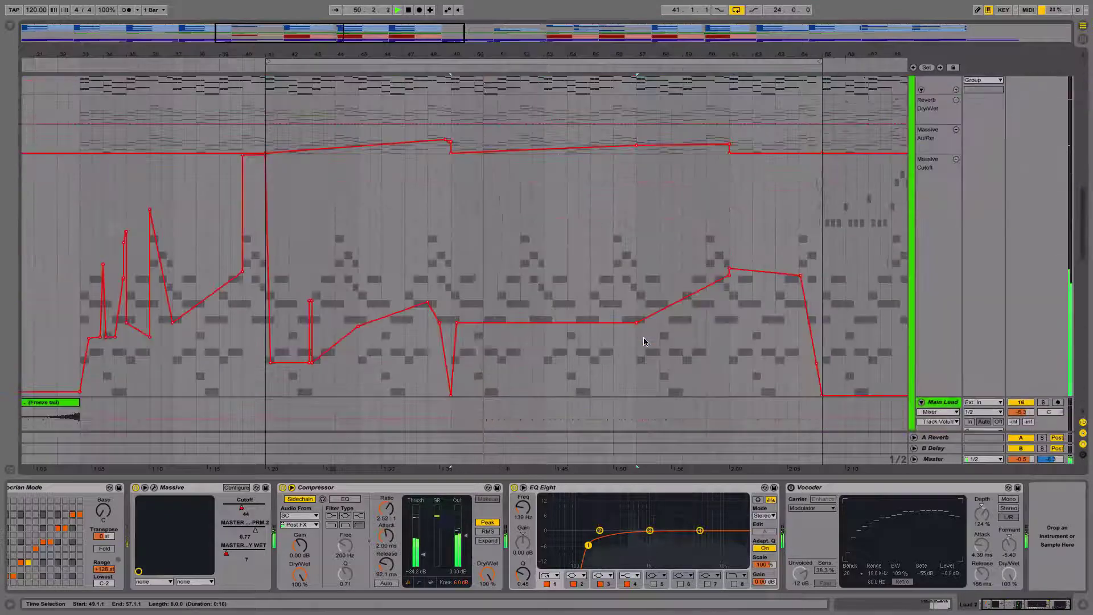
scroll(643, 344, "up", 5)
key("space")
scroll(643, 344, "down", 5)
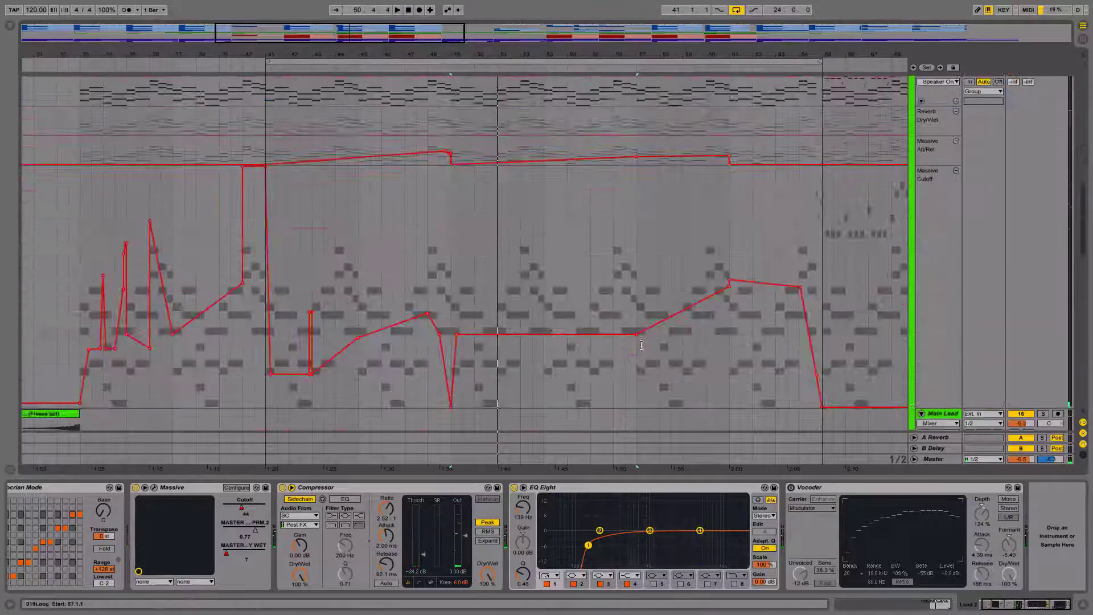
scroll(649, 349, "down", 5)
scroll(545, 171, "up", 3)
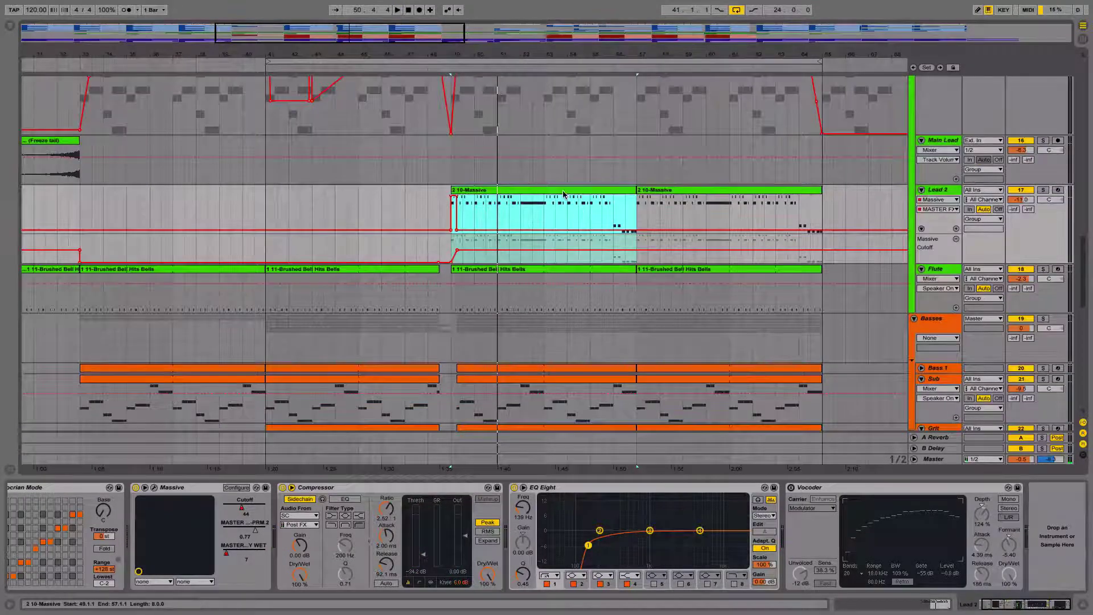
left_click_drag(530, 55, 530, 84)
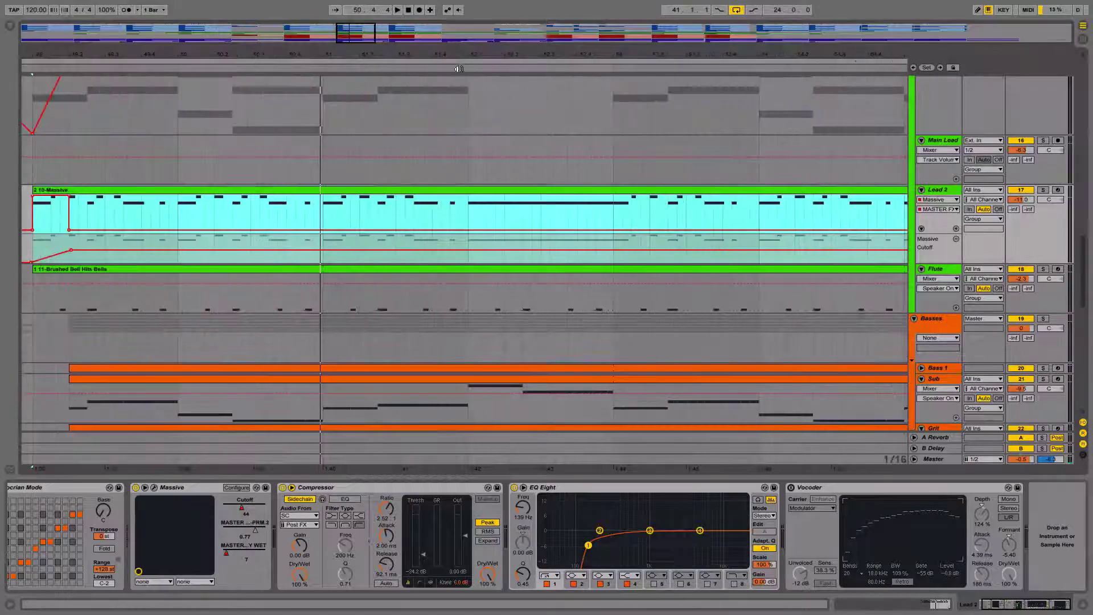
left_click(948, 603)
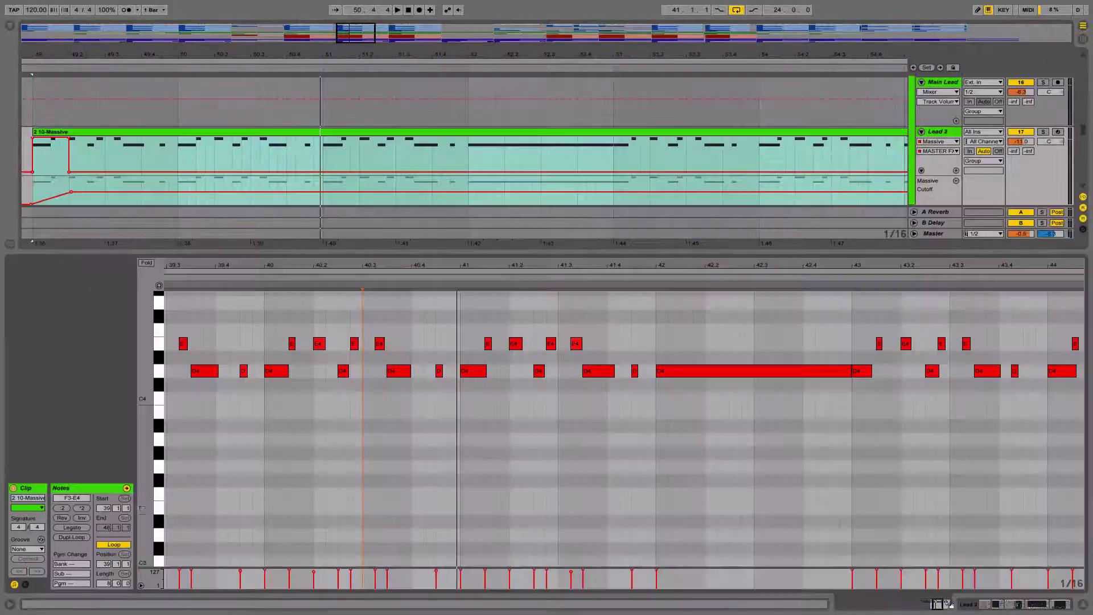
left_click(25, 584)
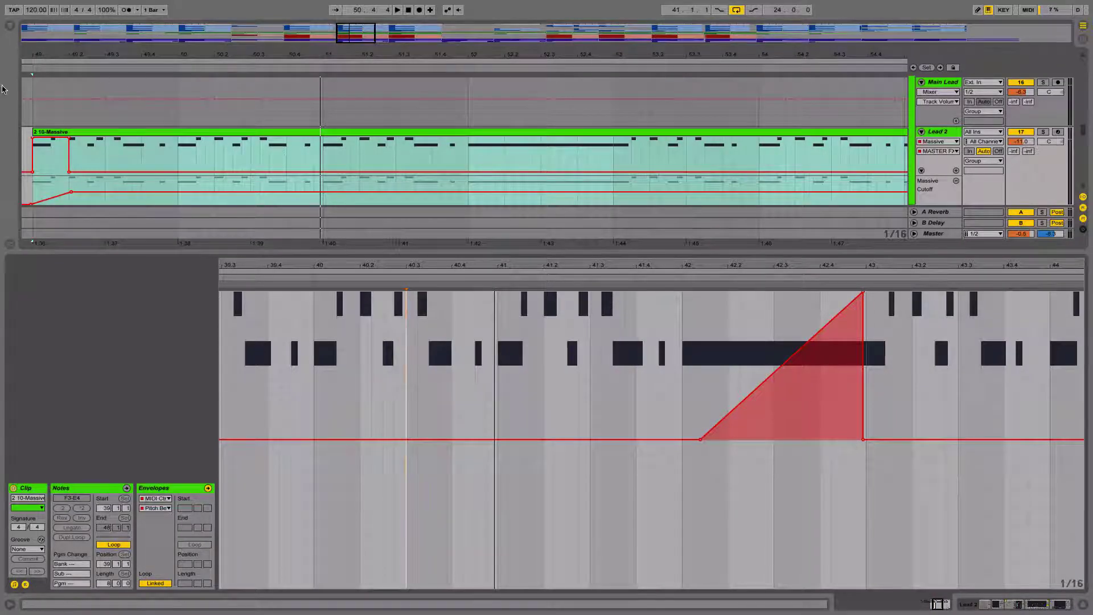
Audition Lead 2 from bar 49 in the full mix with its device chain shown, replaying the long held note around bar 52.
left_click(28, 66)
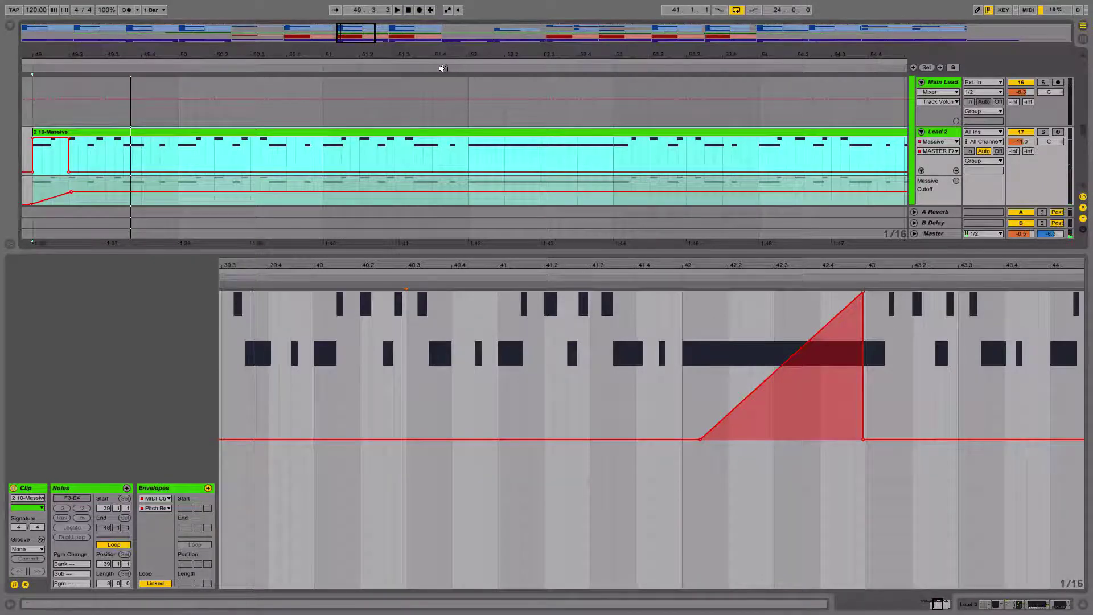
left_click(1053, 597)
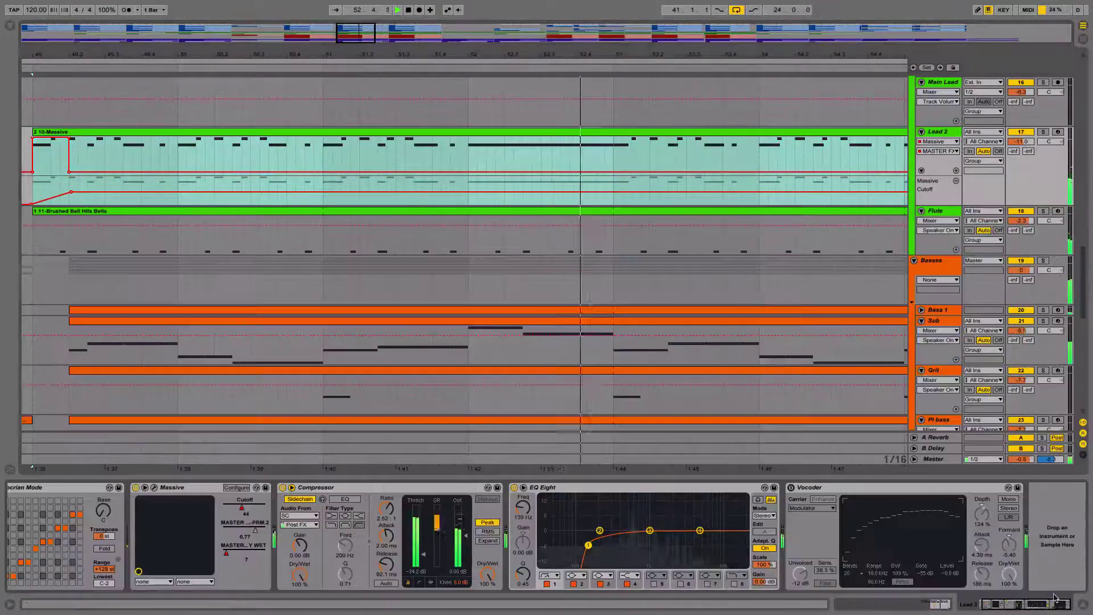
key("space")
left_click(599, 133)
key("space")
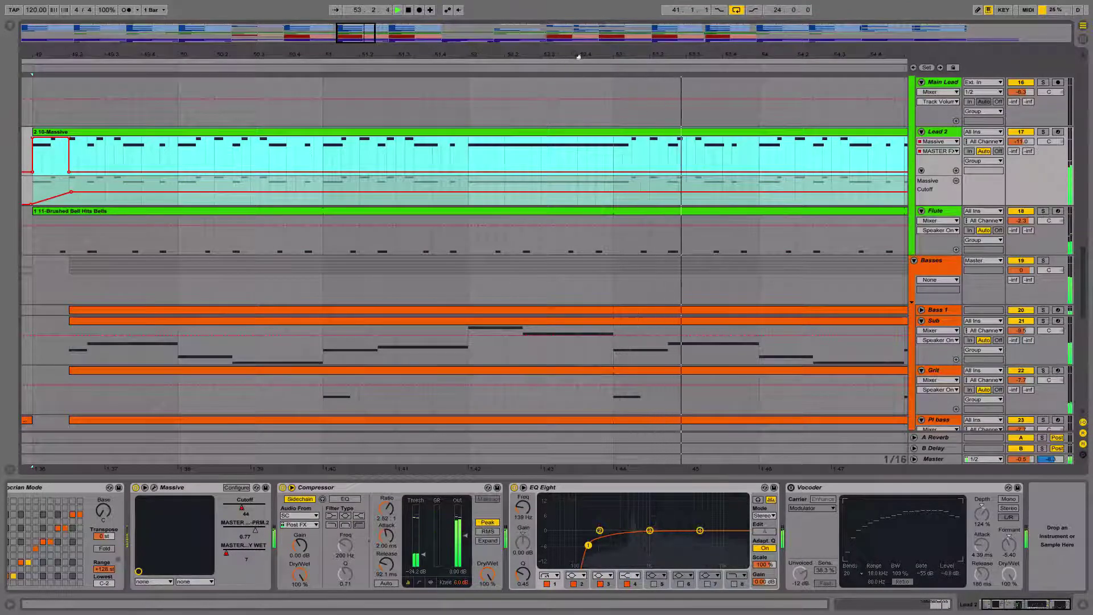
Examine the bass and FX tracks across bars 49 to 65 during playback, and stop past bar 57.
left_click_drag(578, 56, 576, 13)
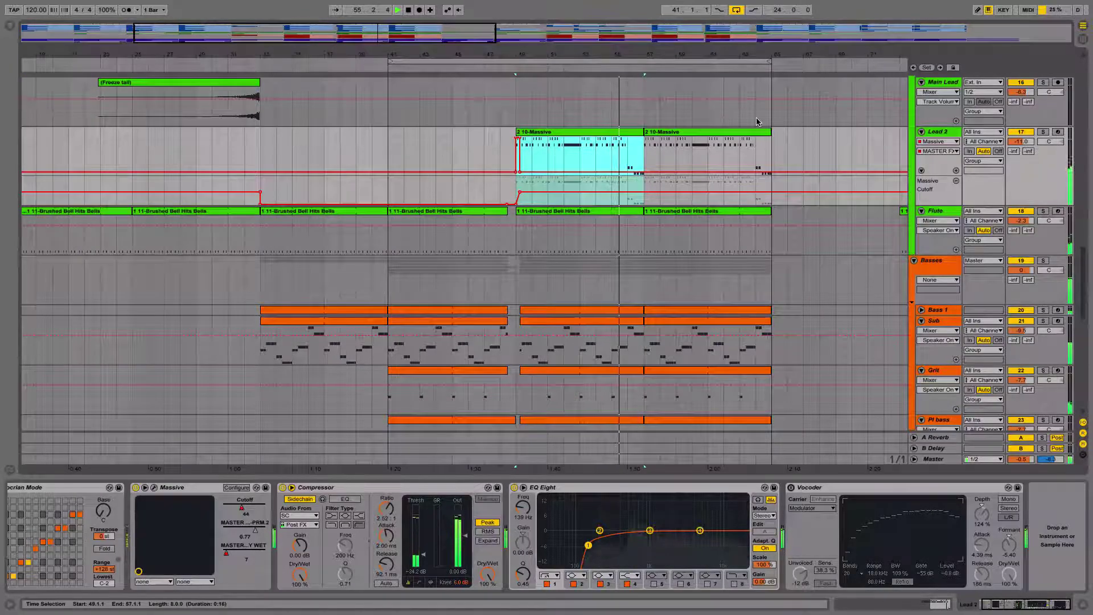
scroll(701, 281, "down", 5)
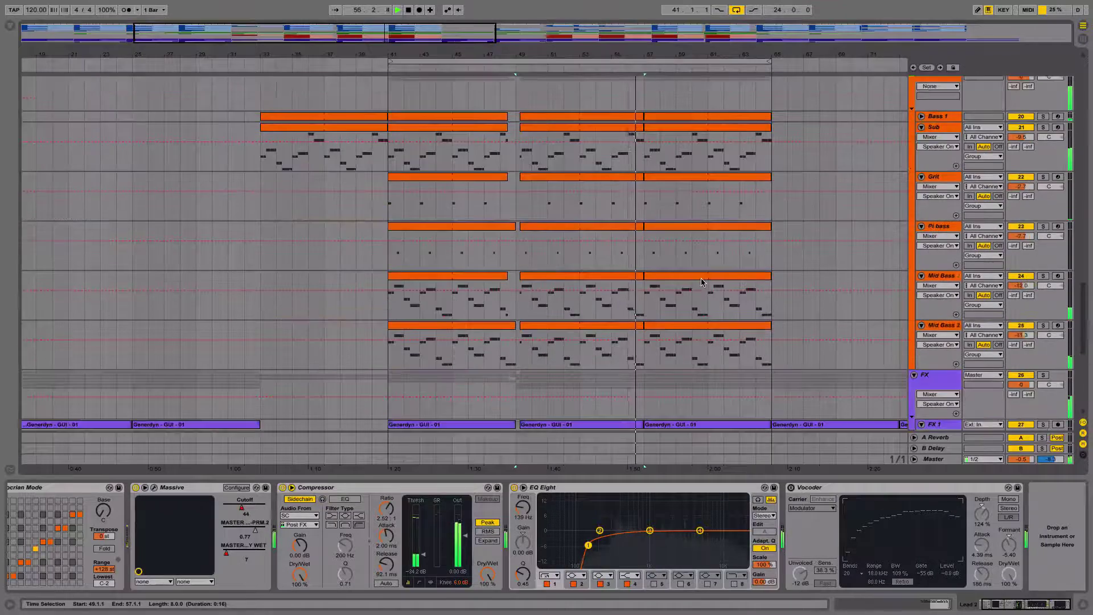
scroll(701, 279, "down", 7)
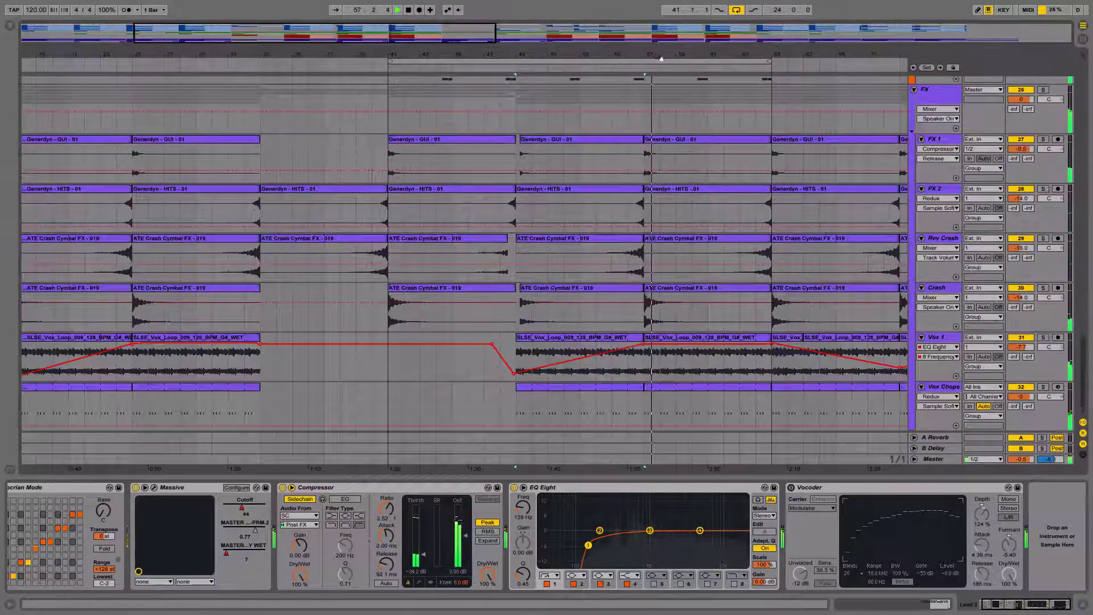
key("space")
Bring the whole arrangement into view at the Main Lead track and play the section leading up to bar 65.
left_click_drag(661, 58, 336, 23)
scroll(327, 249, "up", 20)
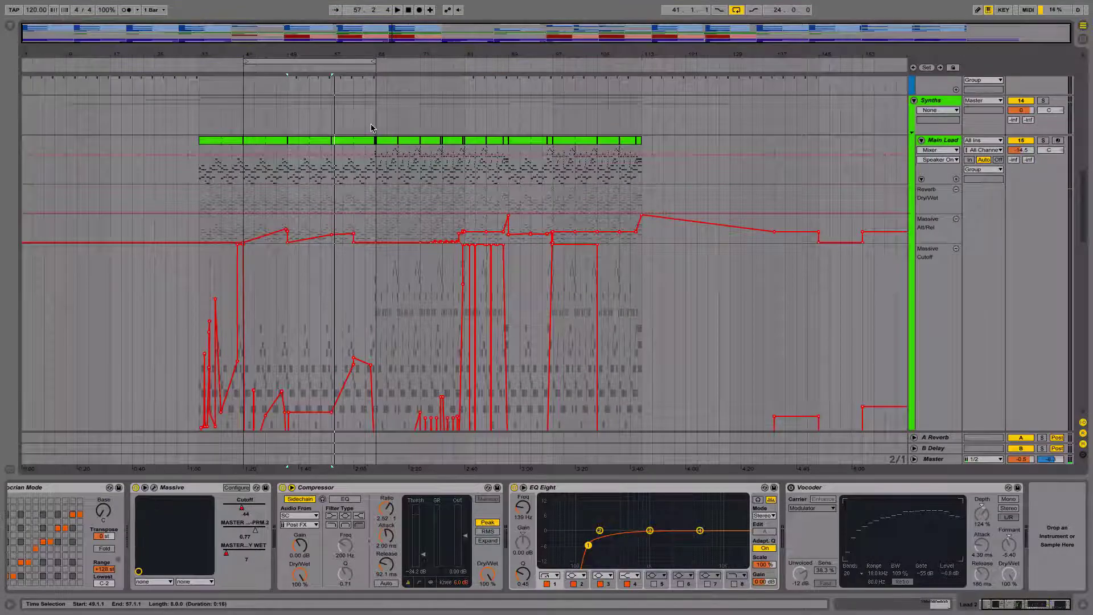
left_click(349, 69)
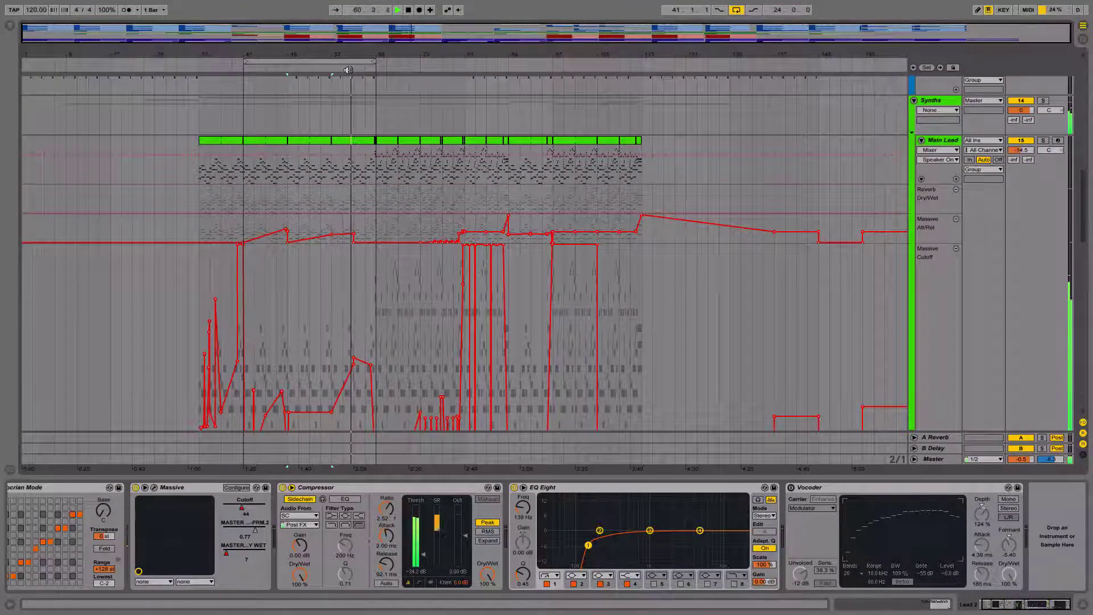
Stop playback and set the arrangement loop to start at bar 65 with a length of 16 bars.
left_click_drag(371, 63, 464, 66)
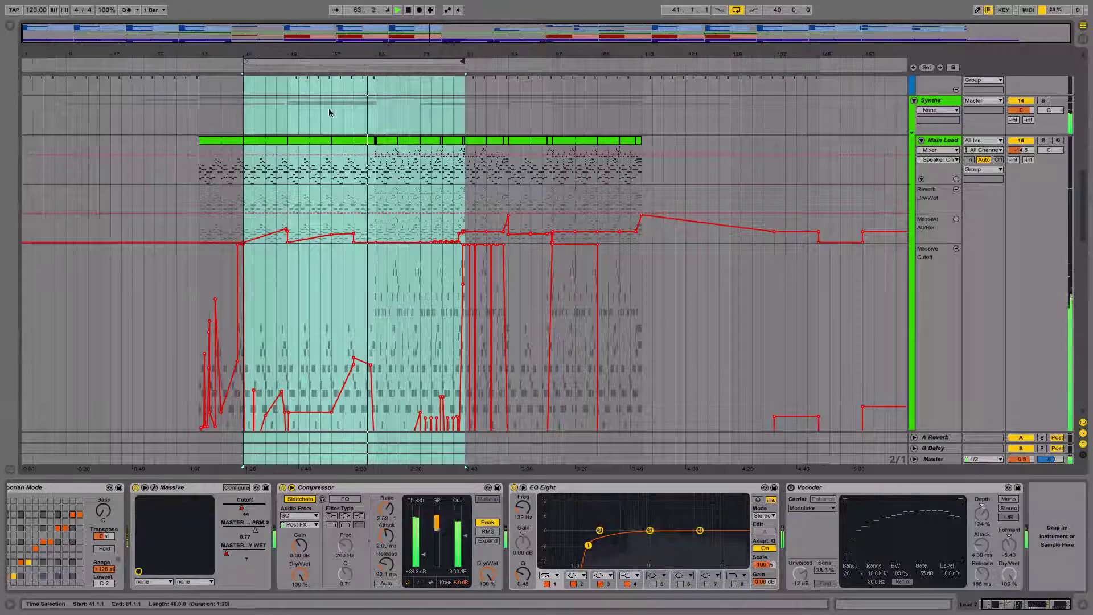
key("space")
left_click_drag(251, 59, 573, 104)
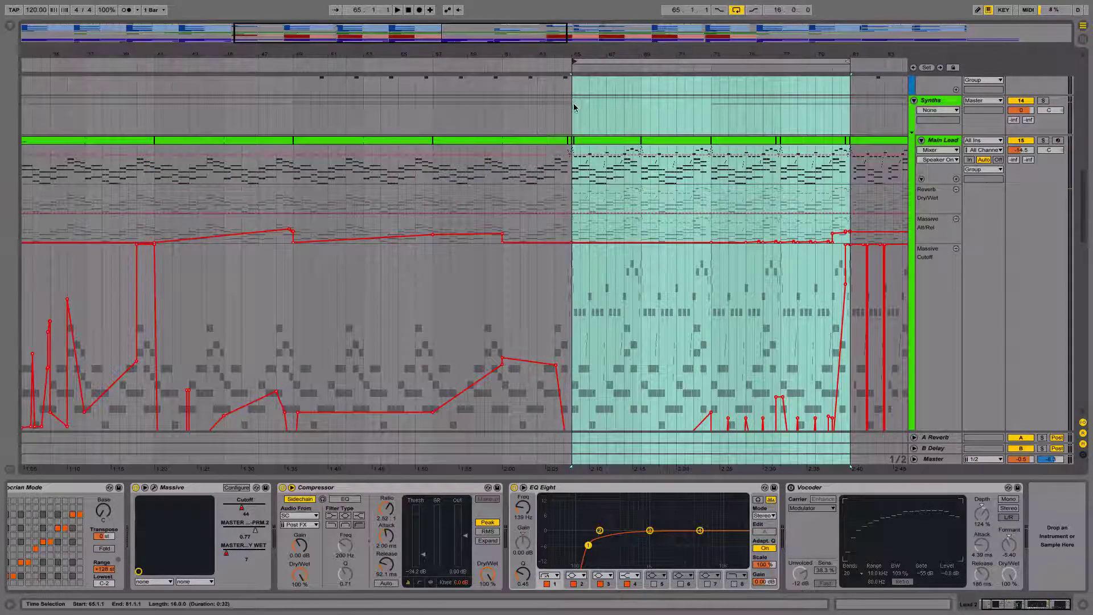
key("minus")
key("minus")
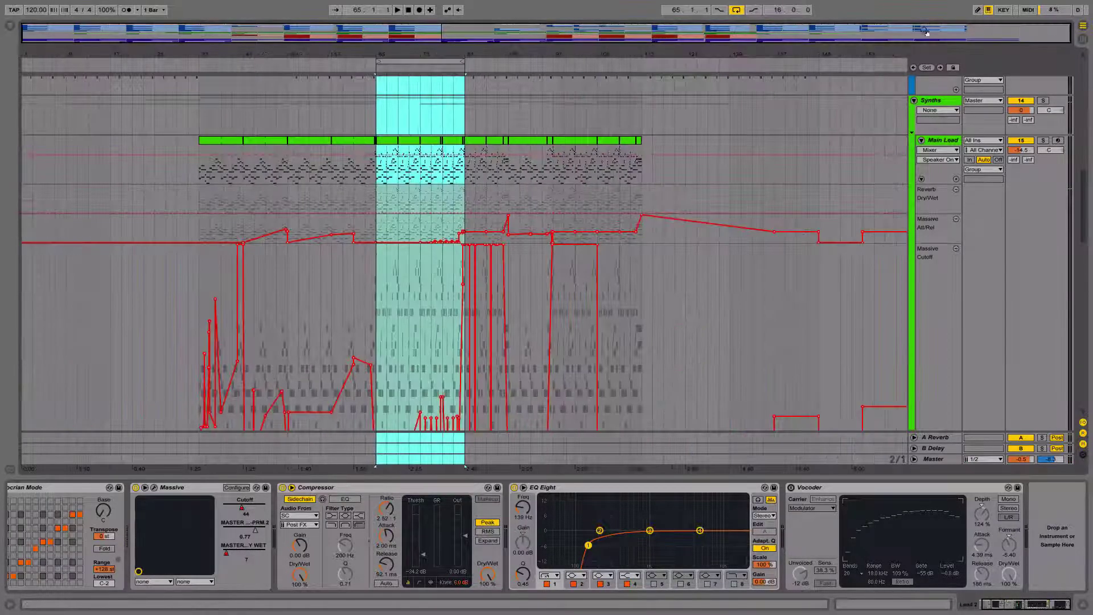
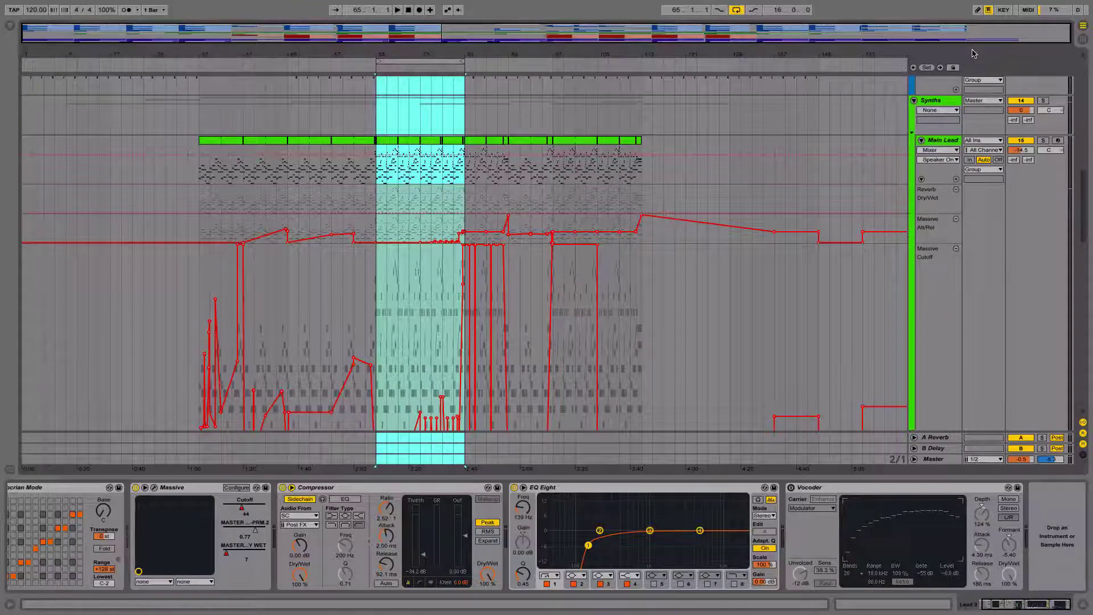
Open the Main Lead clips around bar 65 and compare the chord and melody notes before and after it.
left_click_drag(340, 57, 407, 143)
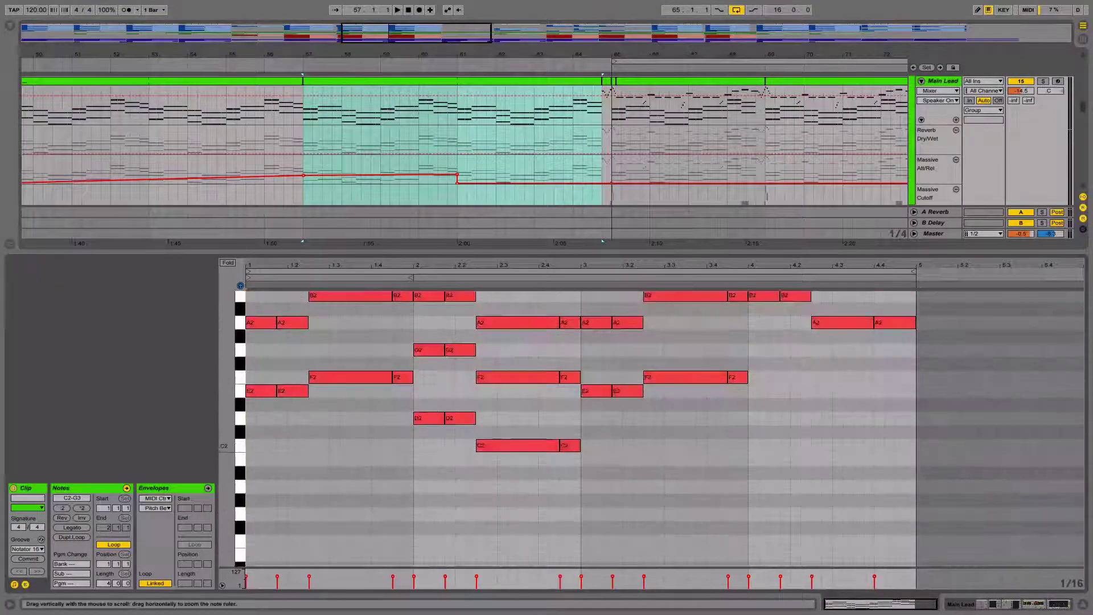
left_click(646, 81)
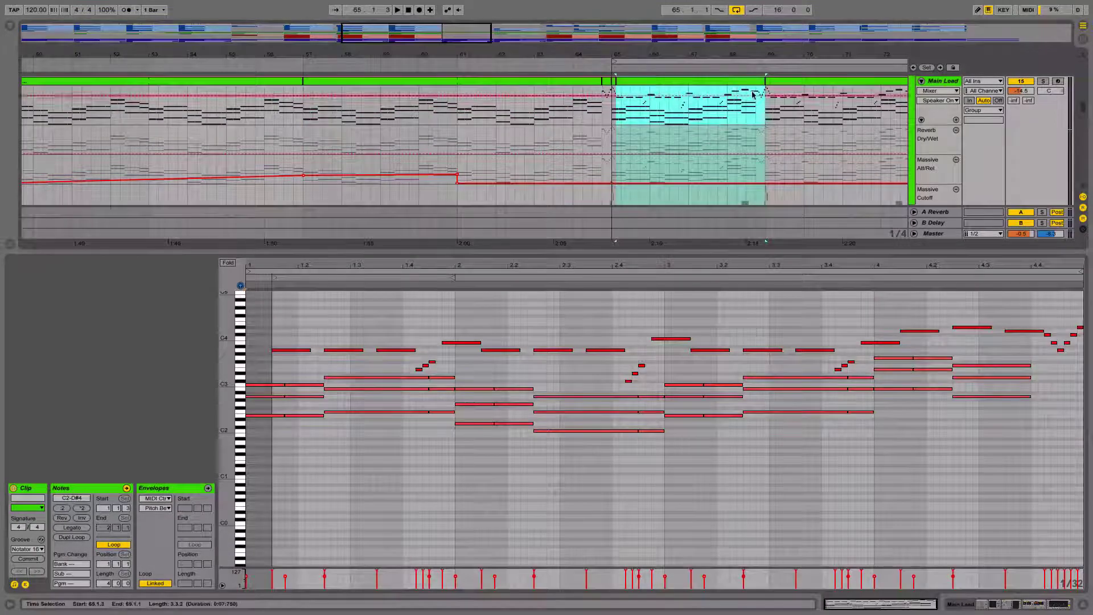
left_click(788, 88)
left_click(635, 81)
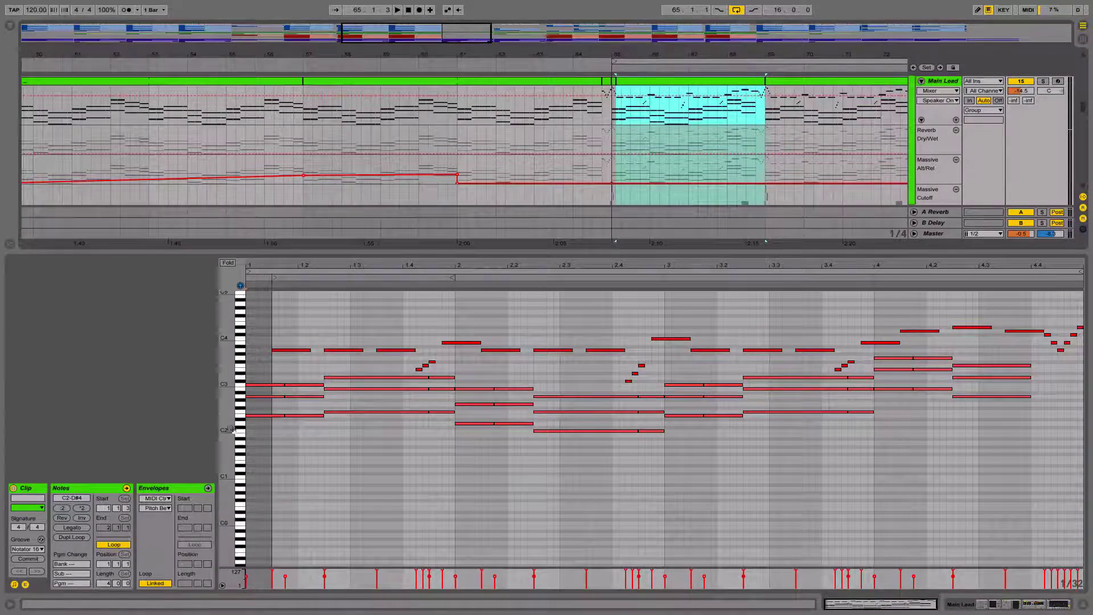
left_click_drag(228, 427, 268, 515)
Solo the Main Lead track and audition it from just before bar 65 with its device chain shown.
left_click(1039, 609)
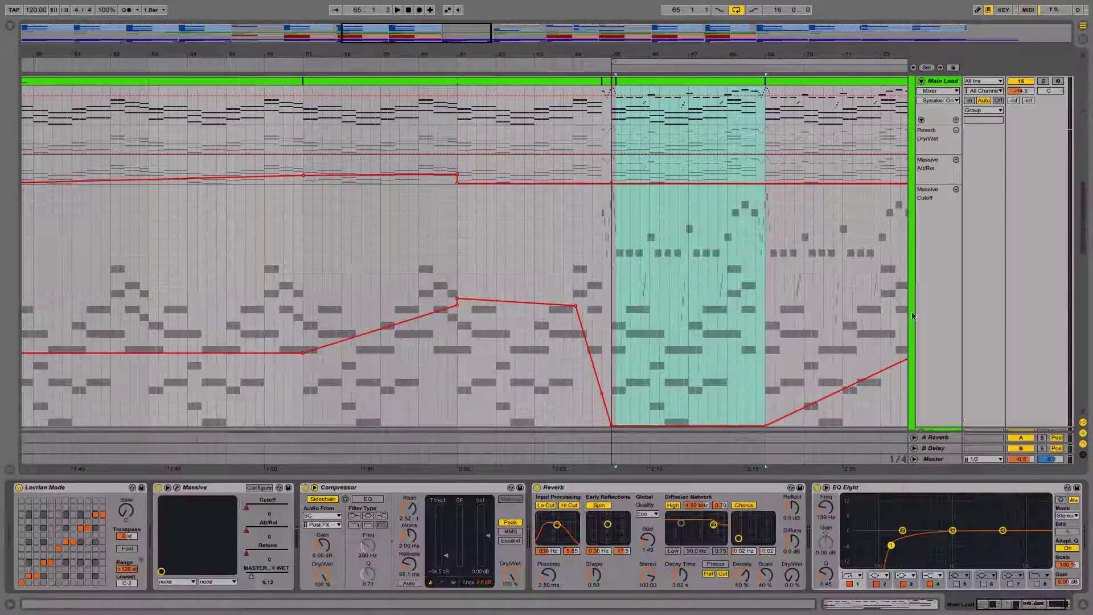
scroll(1007, 156, "up", 3)
left_click(1044, 207)
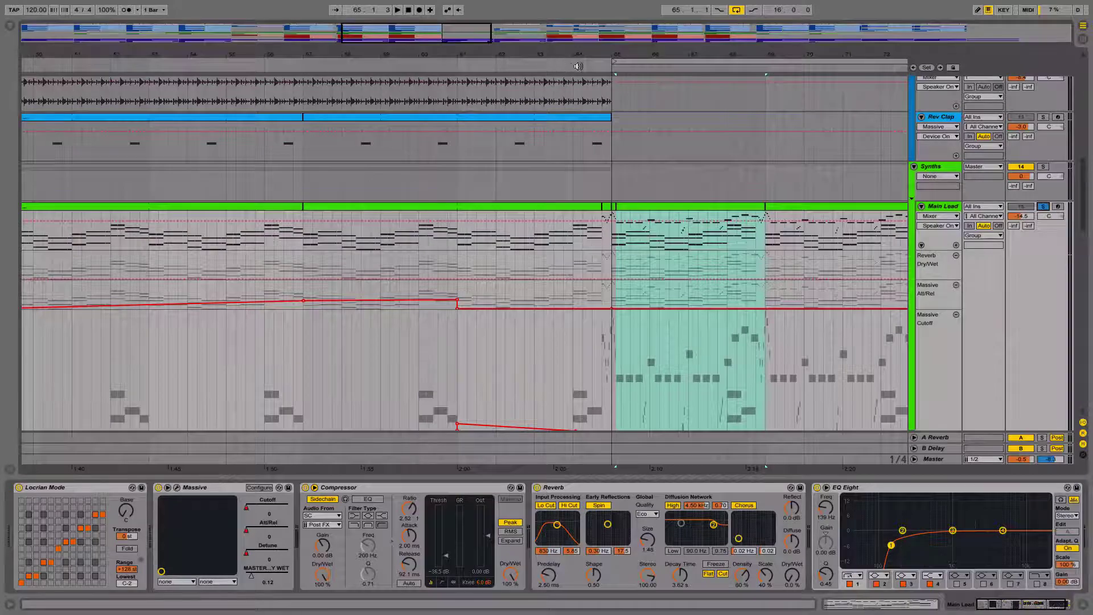
left_click_drag(610, 53, 609, 65)
left_click(592, 67)
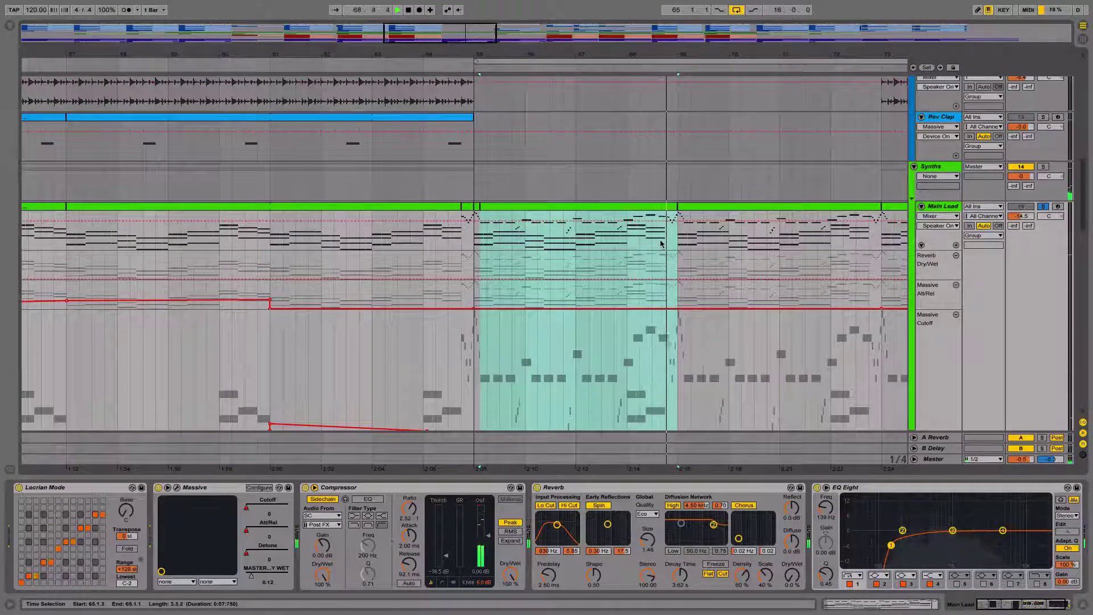
key("space")
Consolidate the Main Lead section from 68.4.1 to 72.4.1 into one clip and open its notes.
left_click(600, 209)
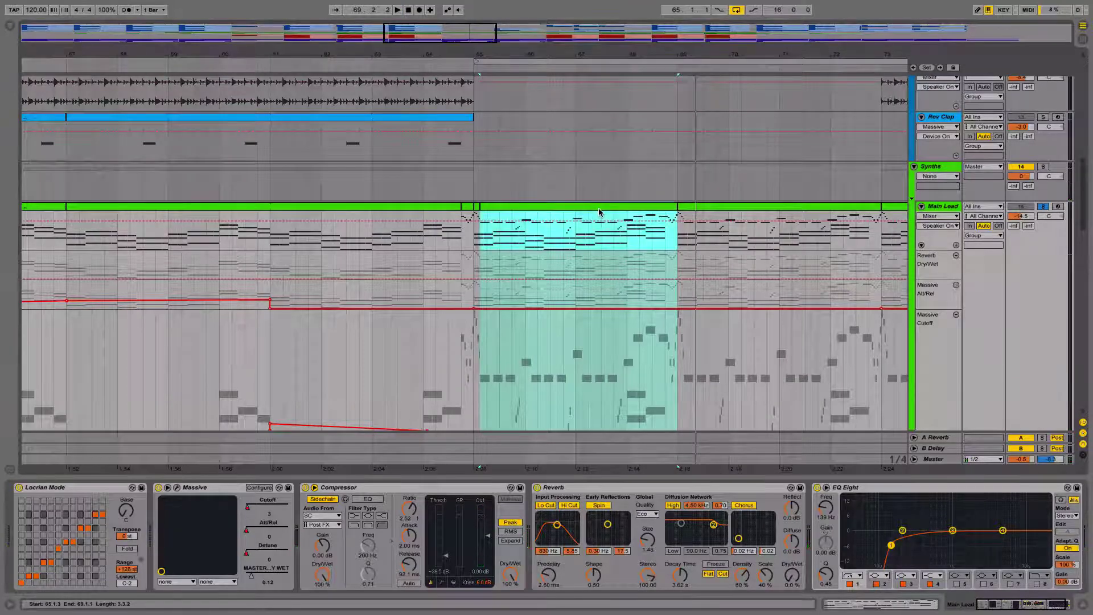
left_click(667, 235)
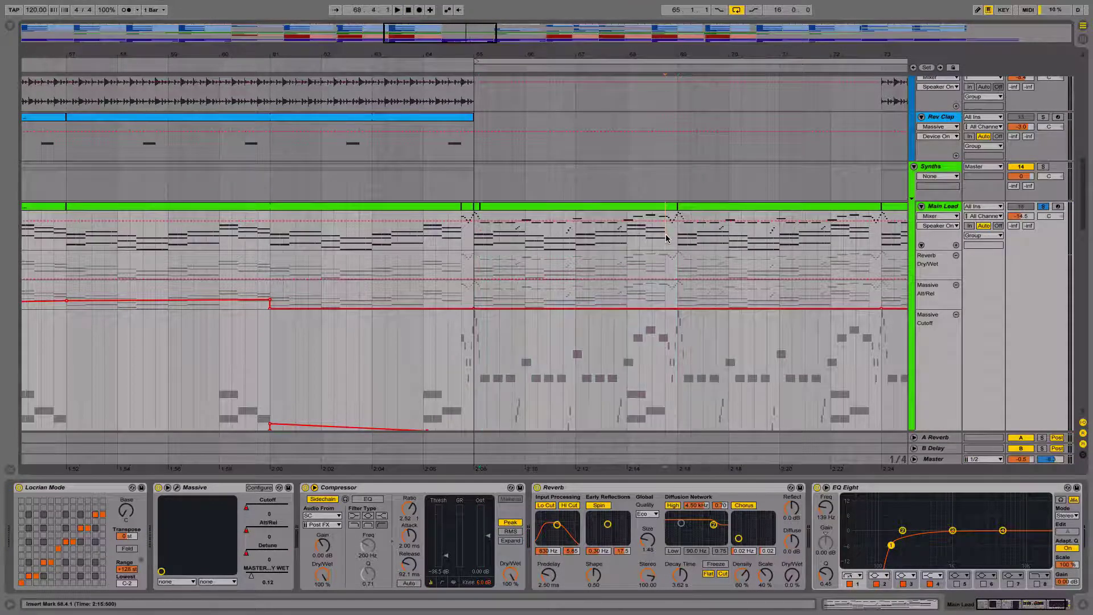
left_click_drag(667, 236, 871, 236)
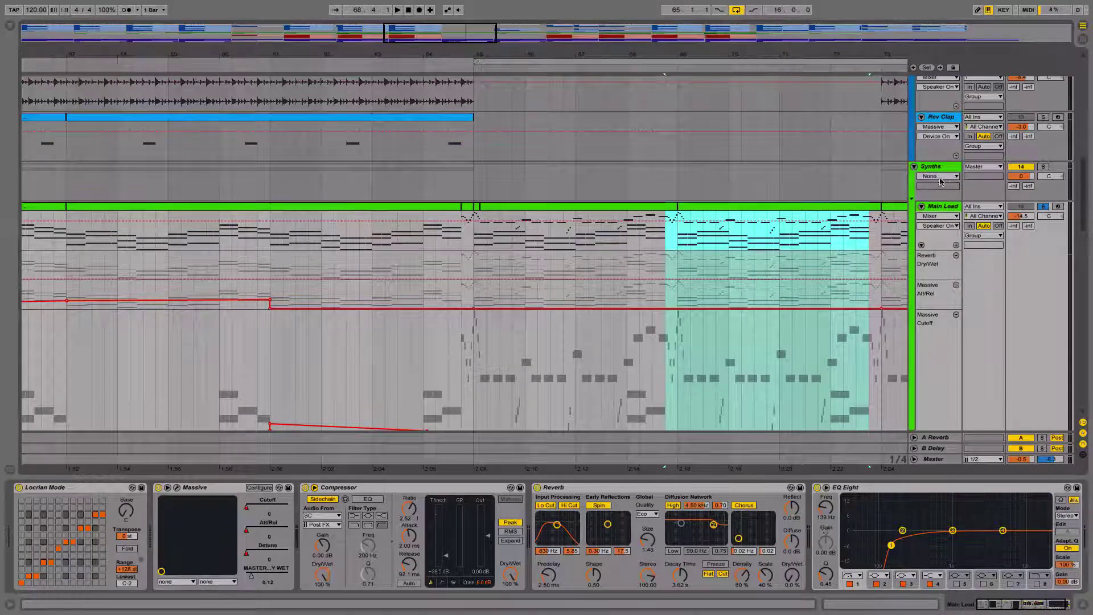
left_click(807, 206)
left_click(860, 242, "shift")
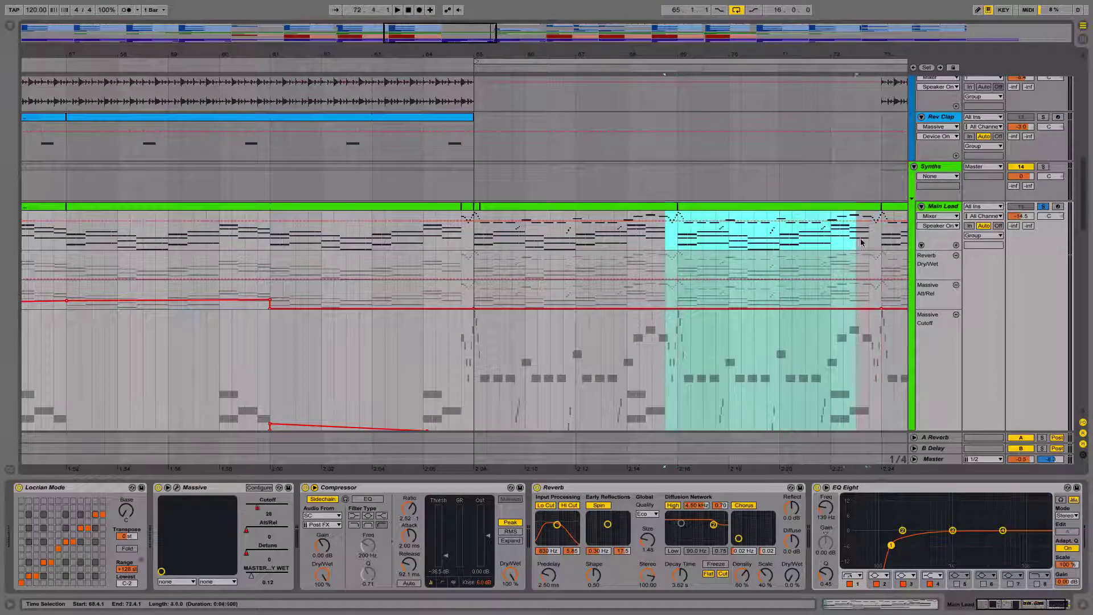
left_click(868, 242, "shift")
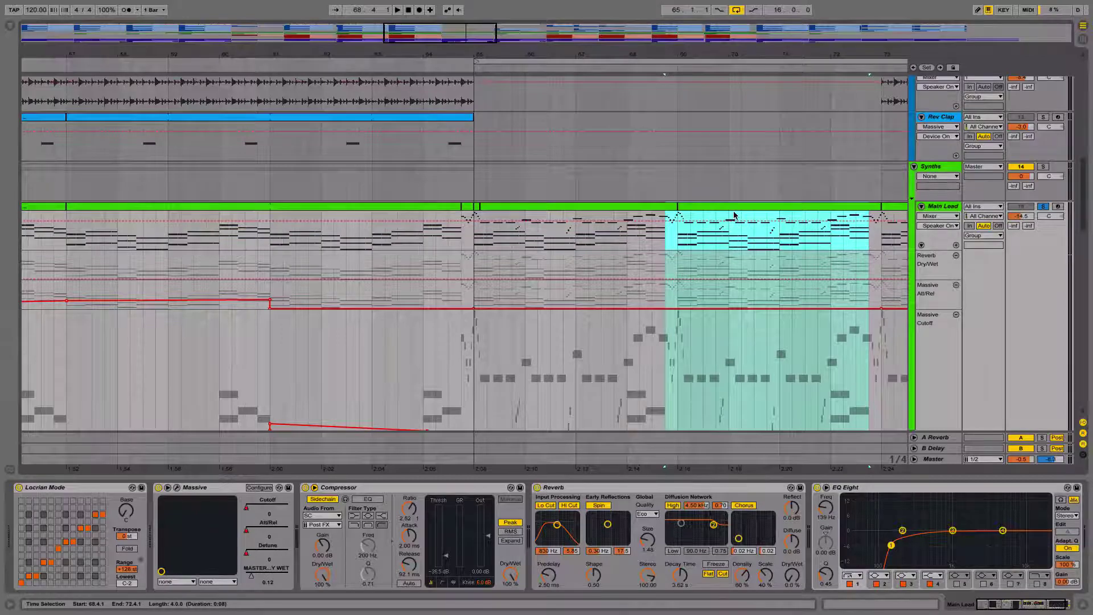
left_click(885, 607)
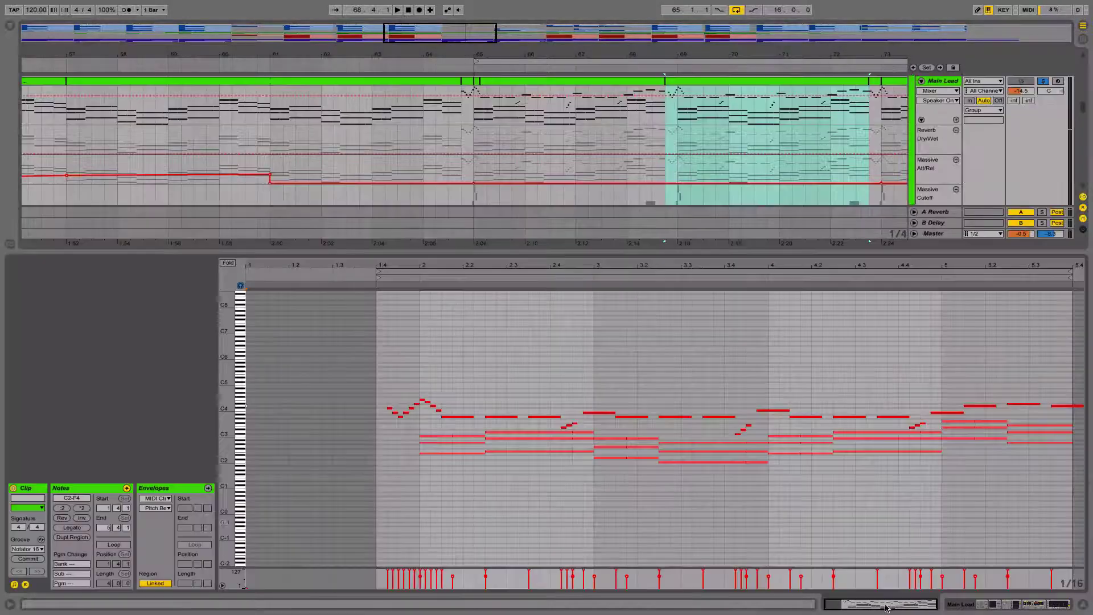
Enlarge the opening run of short notes in the consolidated Main Lead clip and audition it repeatedly from 1.4.1.
left_click_drag(402, 266, 405, 304)
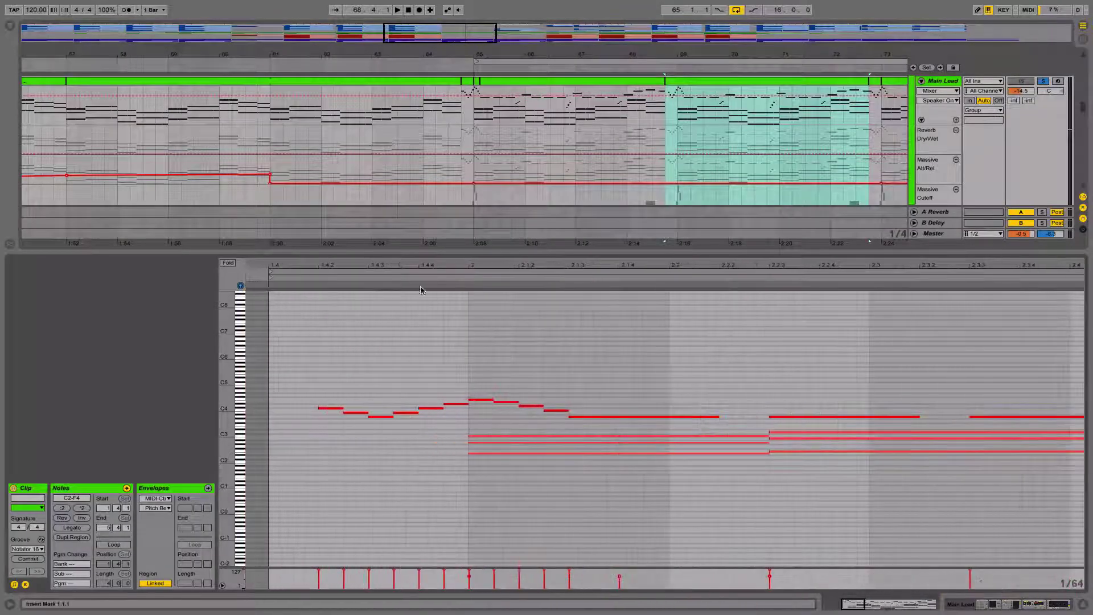
left_click(281, 280)
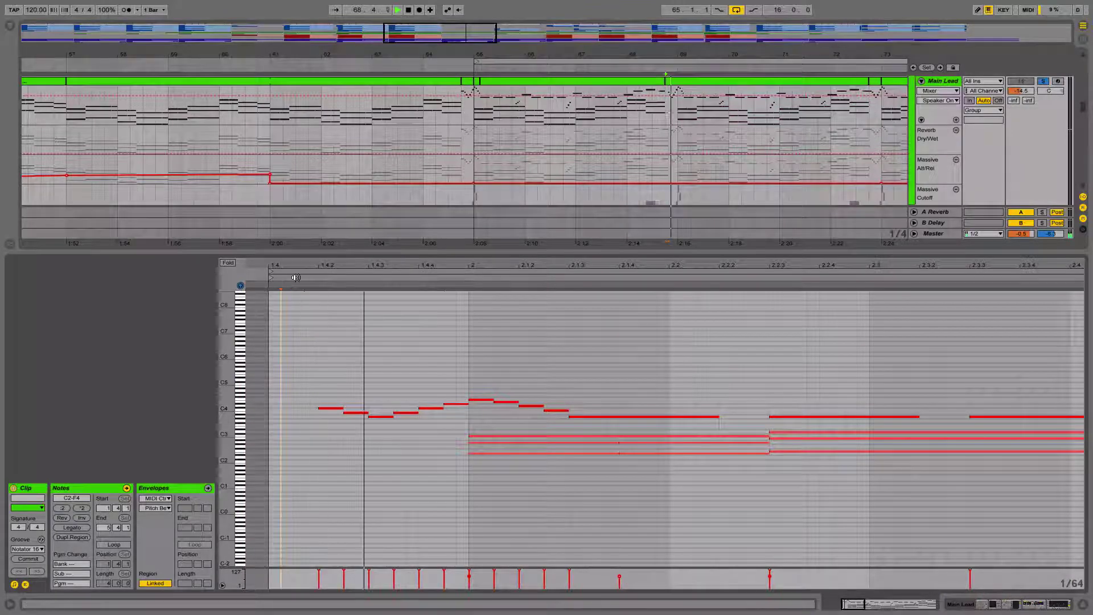
double_click(226, 417)
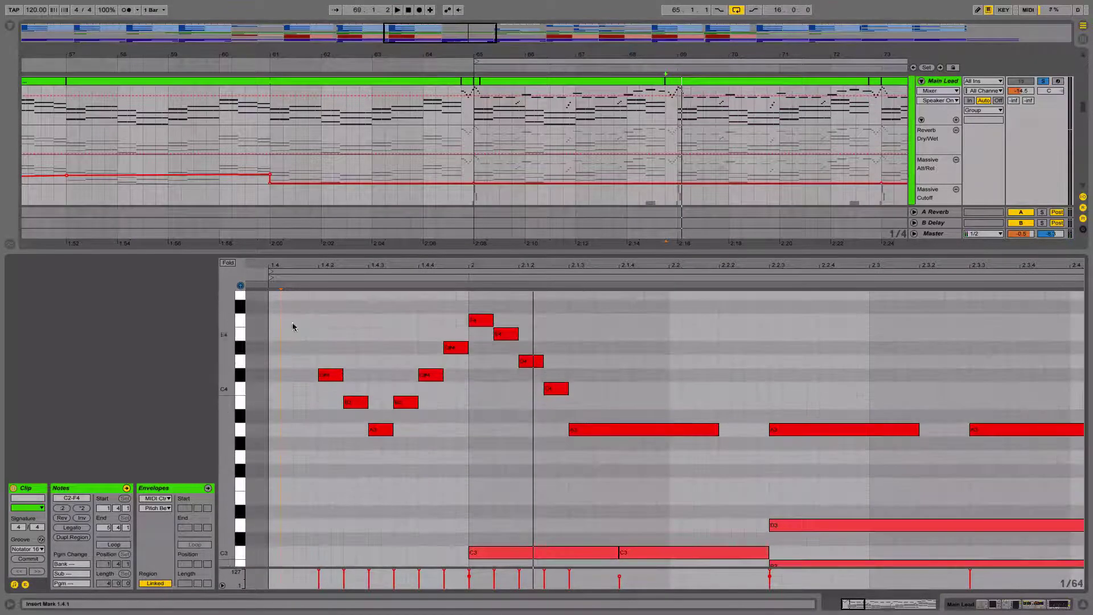
left_click(279, 280)
key("space")
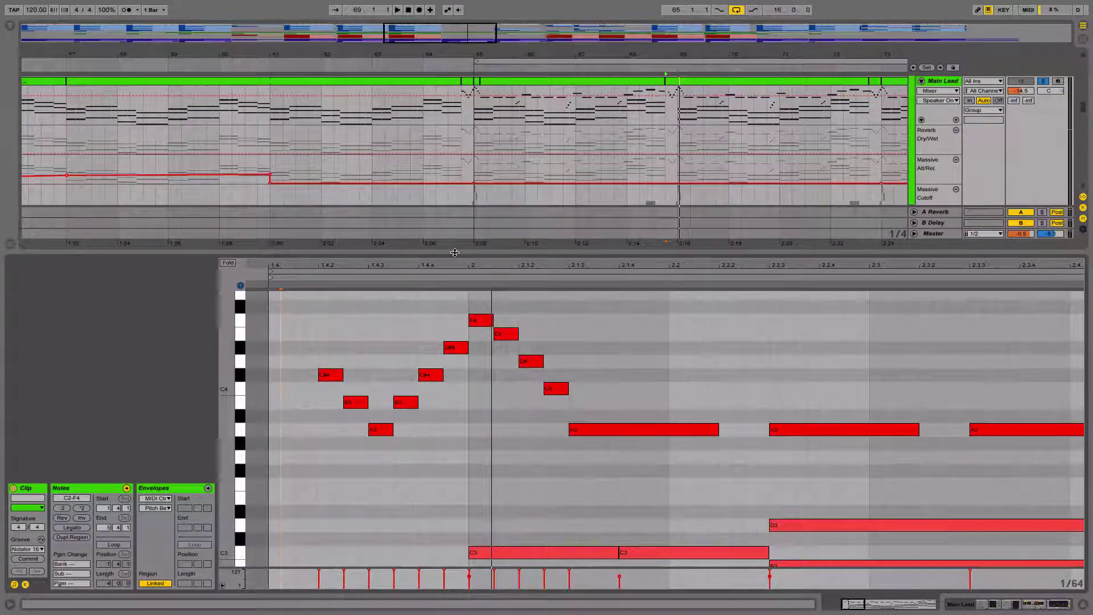
left_click(279, 273)
key("space")
scroll(575, 353, "down", 2)
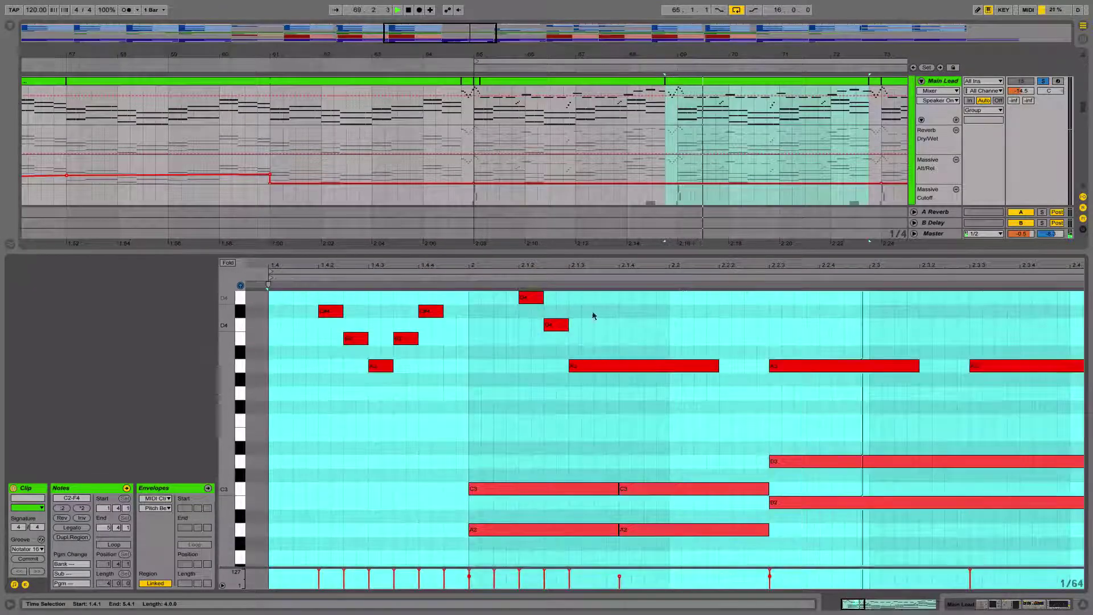
Stop playback and widen the view to examine the melody and chord notes across the consolidated Main Lead clip.
left_click_drag(620, 265, 555, 217)
key("space")
left_click(670, 393)
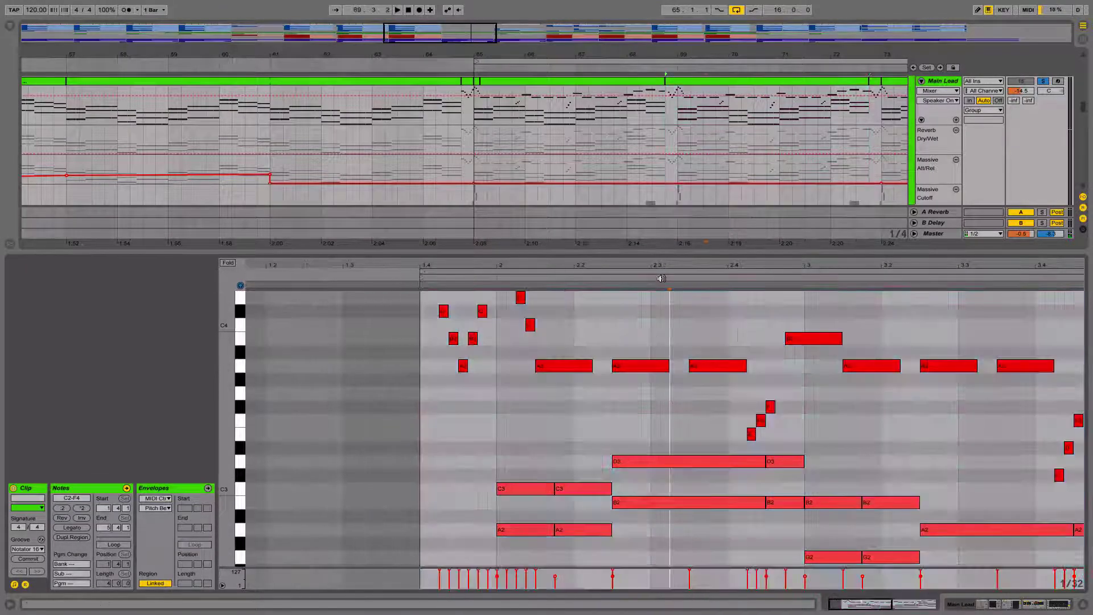
left_click_drag(662, 266, 514, 225)
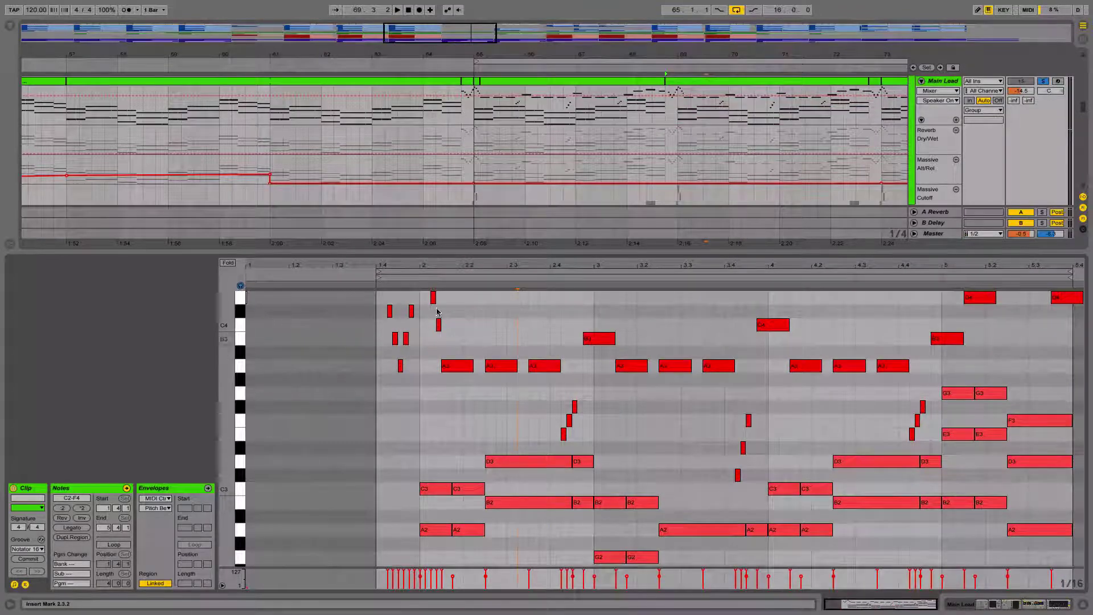
left_click_drag(462, 267, 455, 287)
left_click(453, 365)
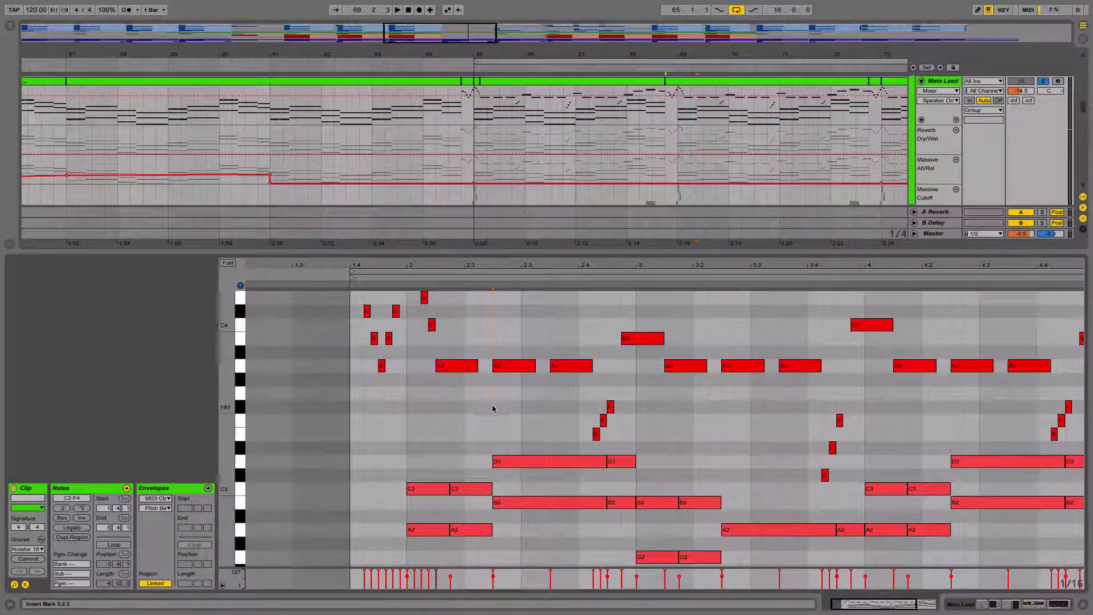
Try moving the first three long A3 melody notes earlier against the chords, audition them, and undo the moves.
left_click_drag(456, 365, 427, 366)
left_click(522, 365)
left_click_drag(522, 366, 480, 366)
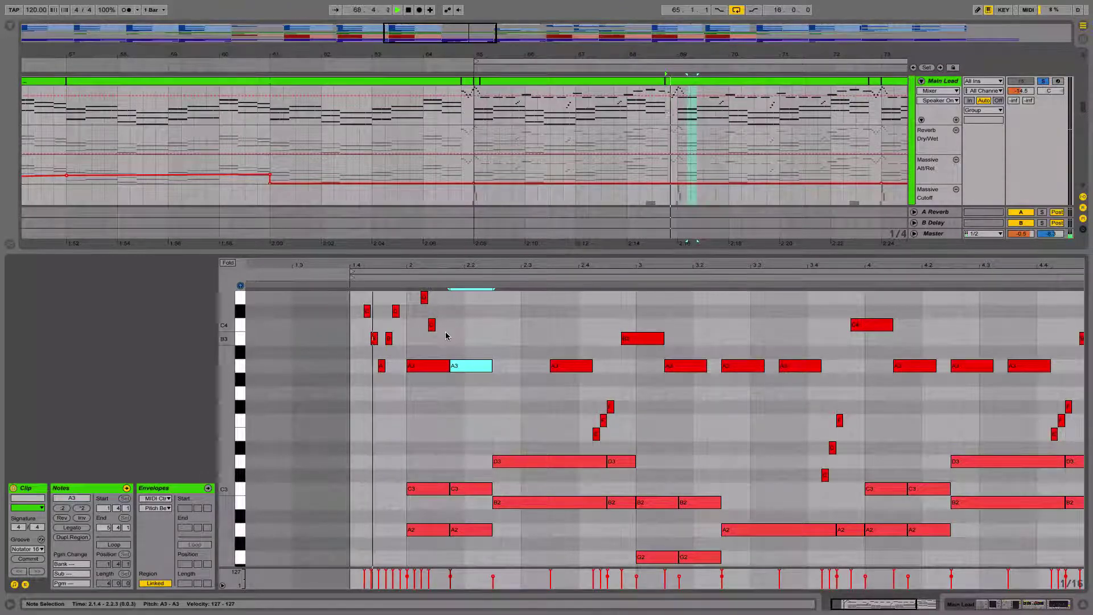
left_click_drag(569, 365, 512, 365)
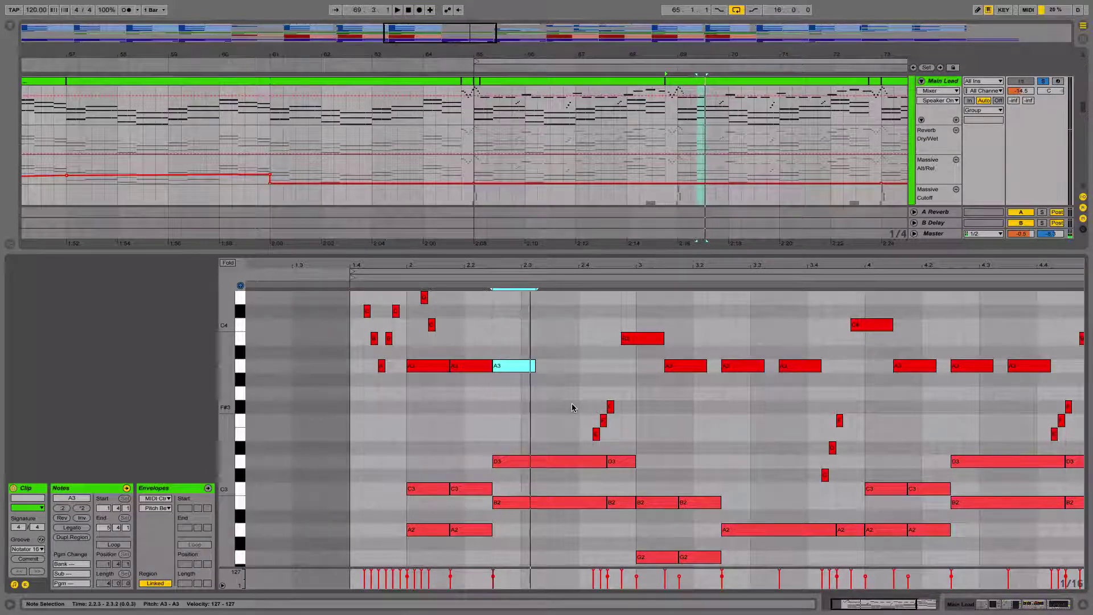
key("space")
key("super+z")
key("super+z")
key("Left")
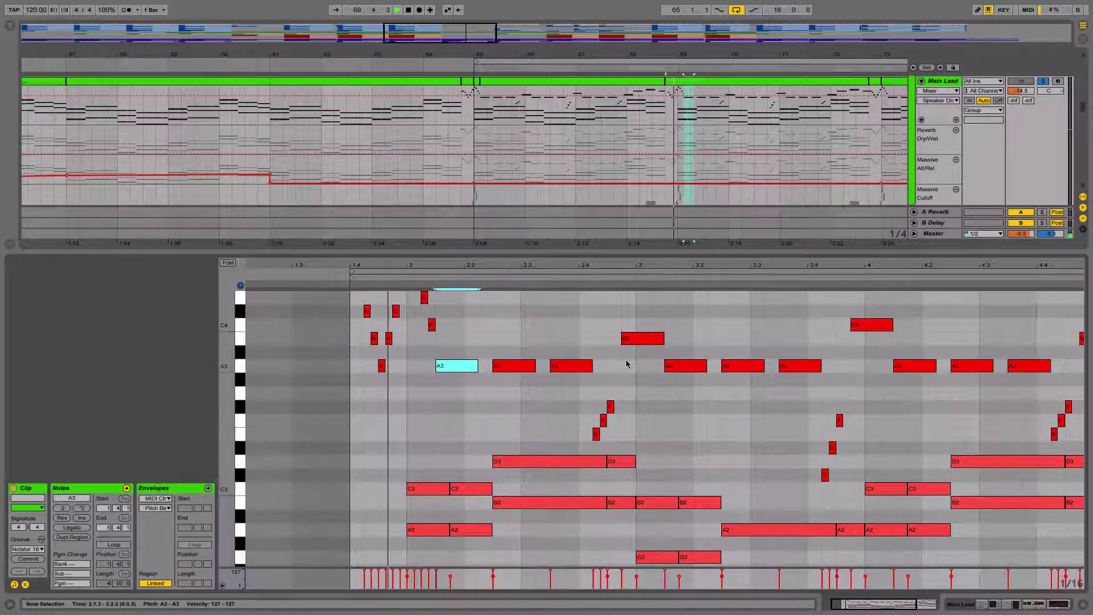
Audition the original off-beat A3 melody across the clip and review the opening run's higher notes.
key("space")
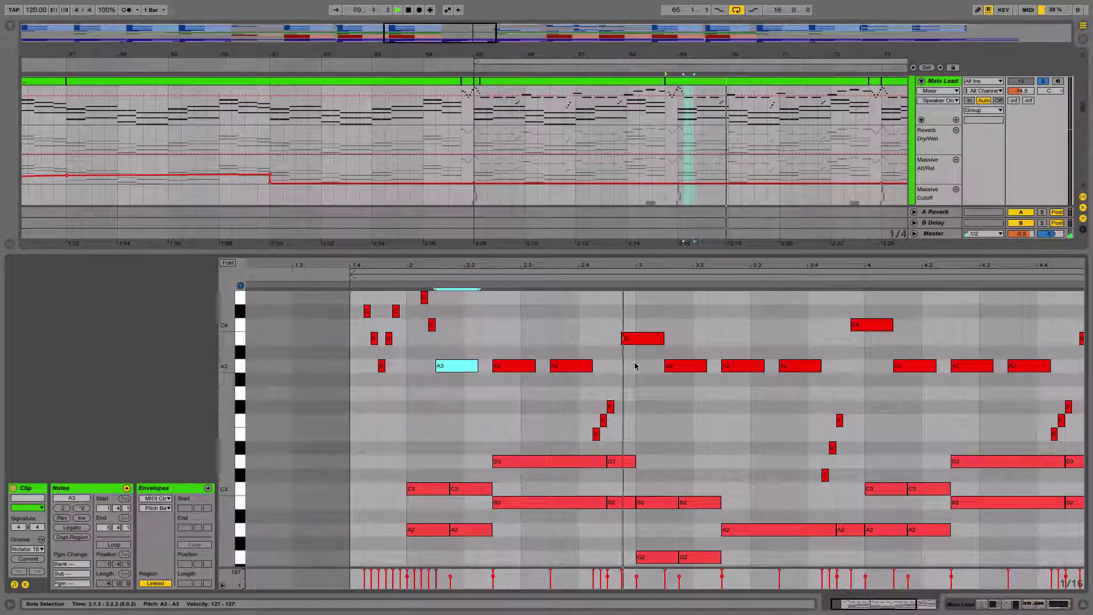
left_click_drag(631, 265, 629, 267)
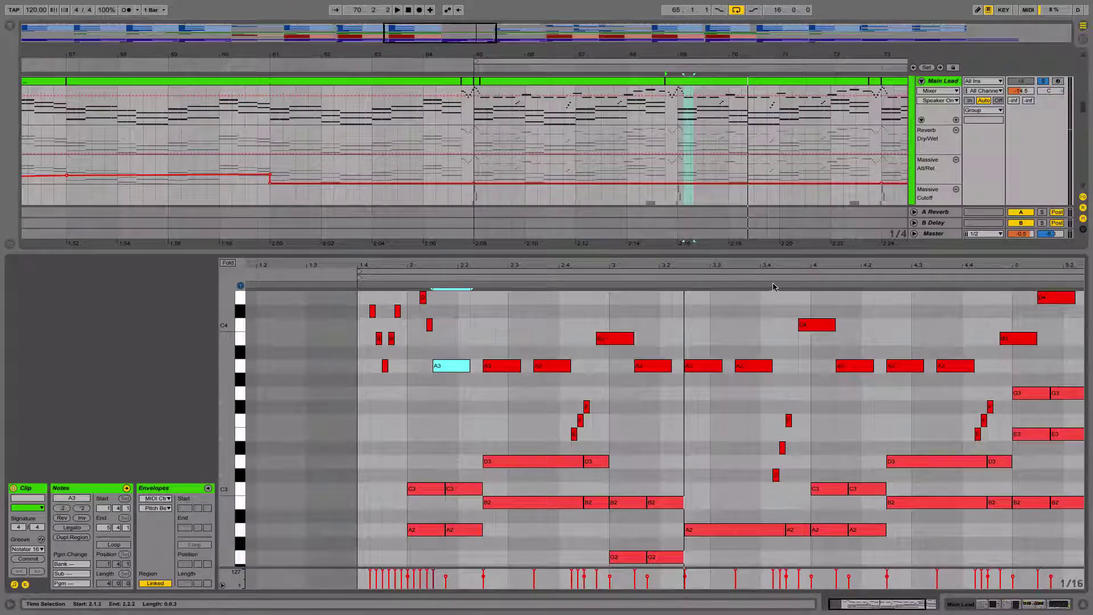
key("space")
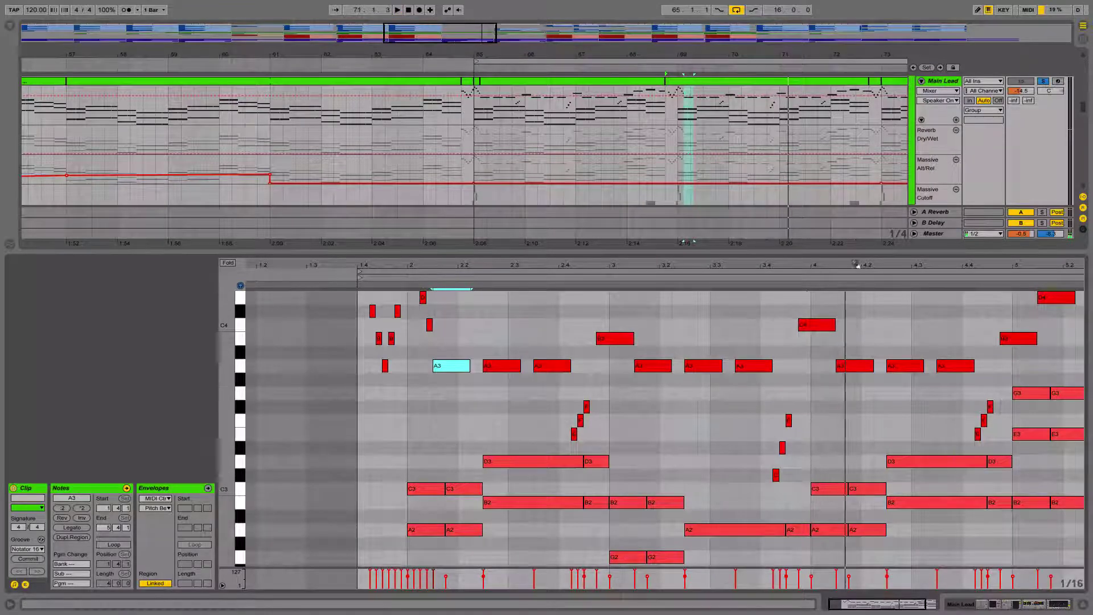
scroll(432, 370, "up", 3)
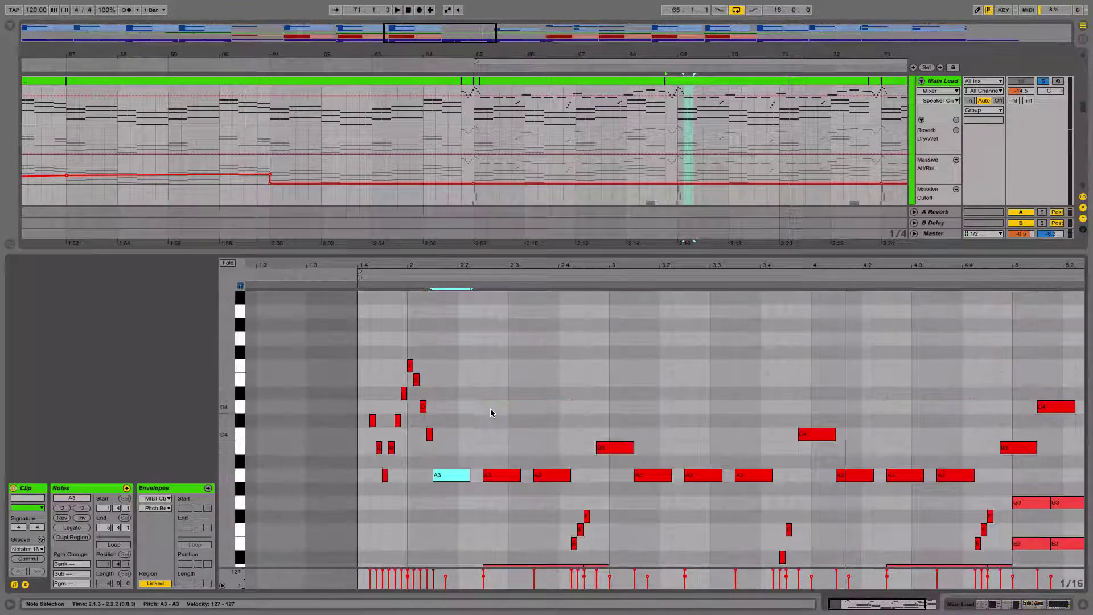
scroll(507, 381, "down", 3)
Enlarge the A3 notes at 2.2.3 and 2.3.3 and audition the short rising run leading into the B3 note.
left_click_drag(532, 269, 497, 285)
left_click(455, 380)
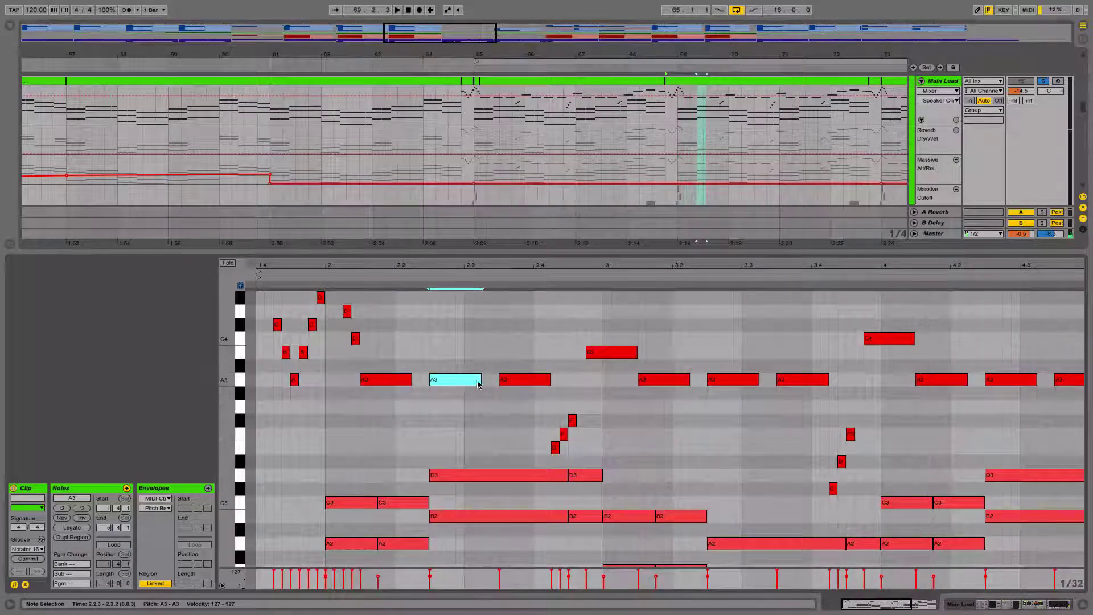
left_click(533, 383)
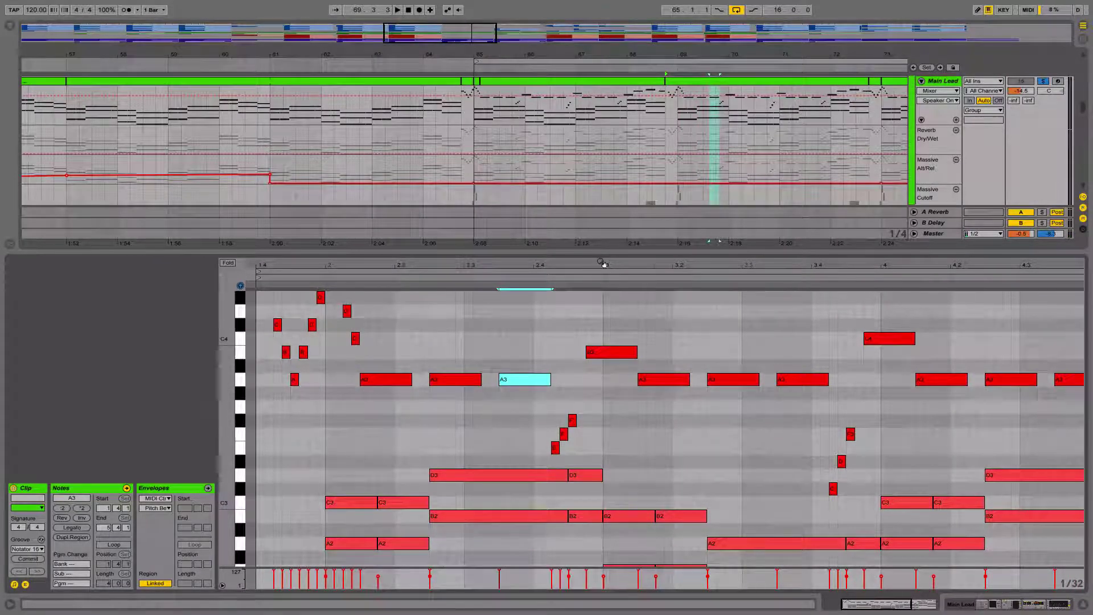
left_click_drag(604, 263, 556, 304)
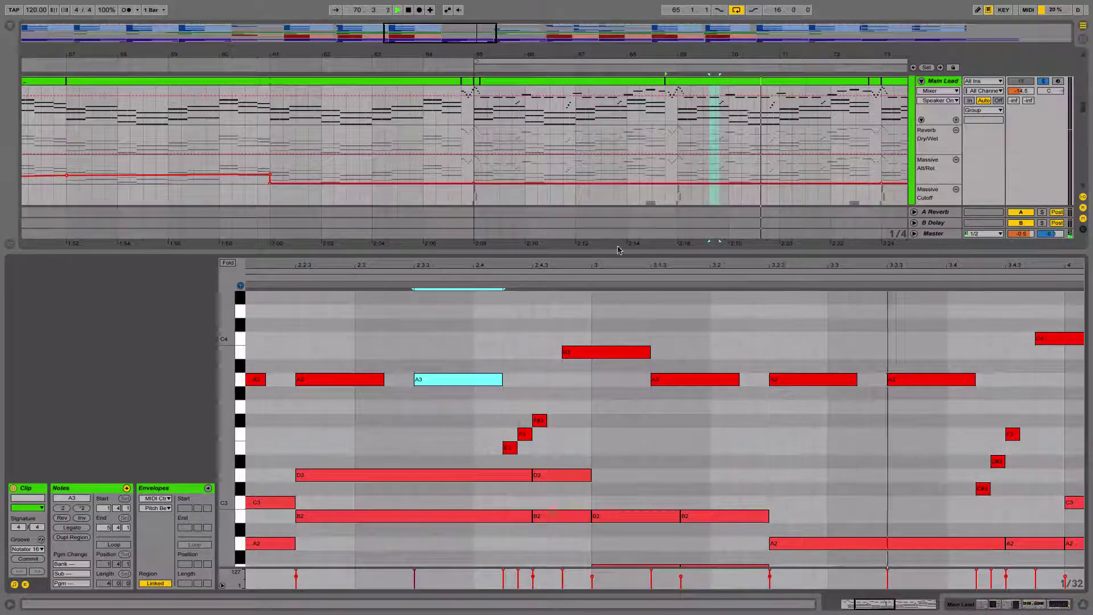
key("space")
left_click_drag(948, 289, 549, 280)
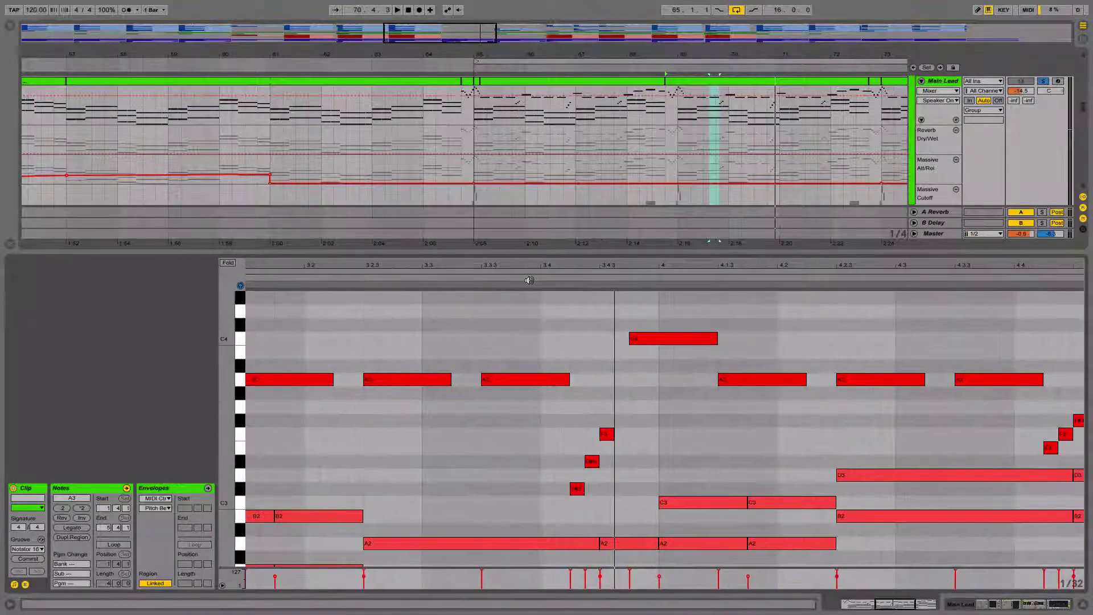
Audition the closing part of the Main Lead melody, replaying it from 4.4.1 over the final chords.
key("space")
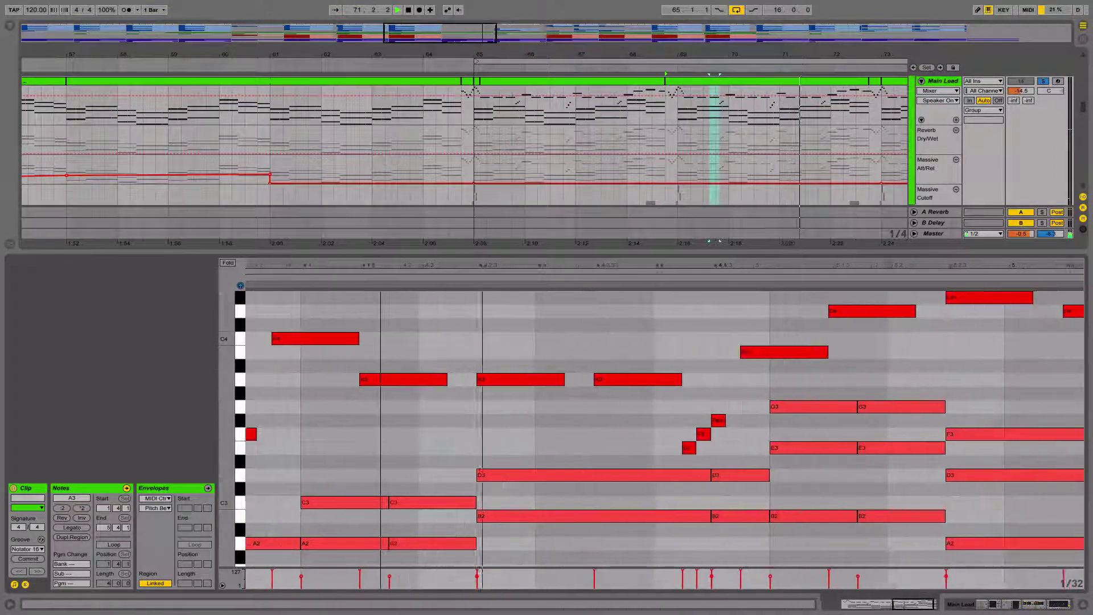
left_click_drag(746, 266, 896, 287)
scroll(773, 348, "up", 2)
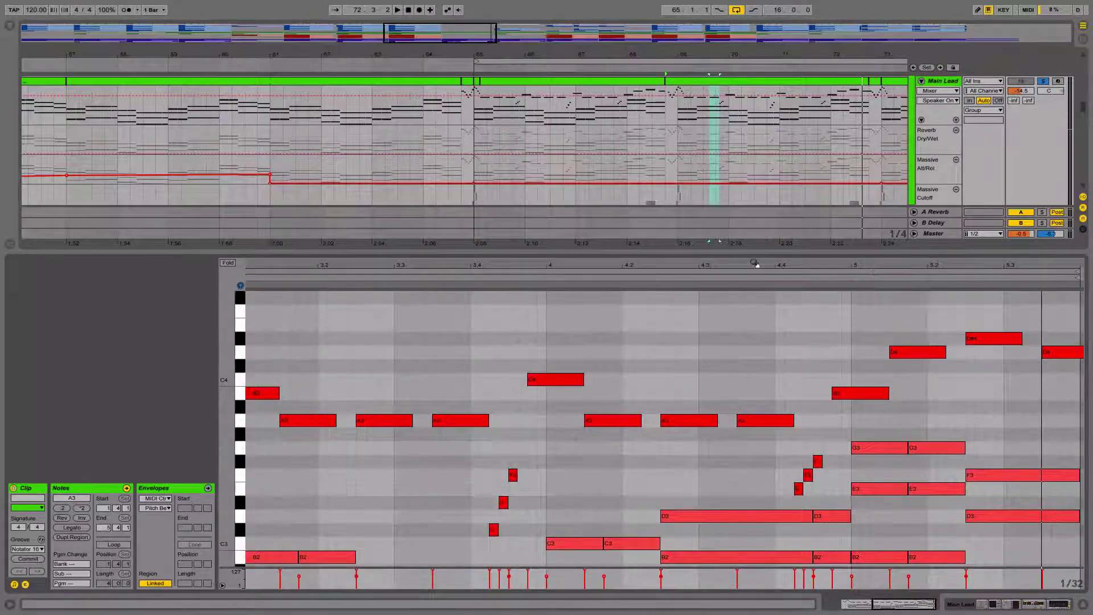
mouse_move(763, 264)
left_mouse_down()
mouse_move(871, 251)
mouse_move(766, 266)
left_mouse_up()
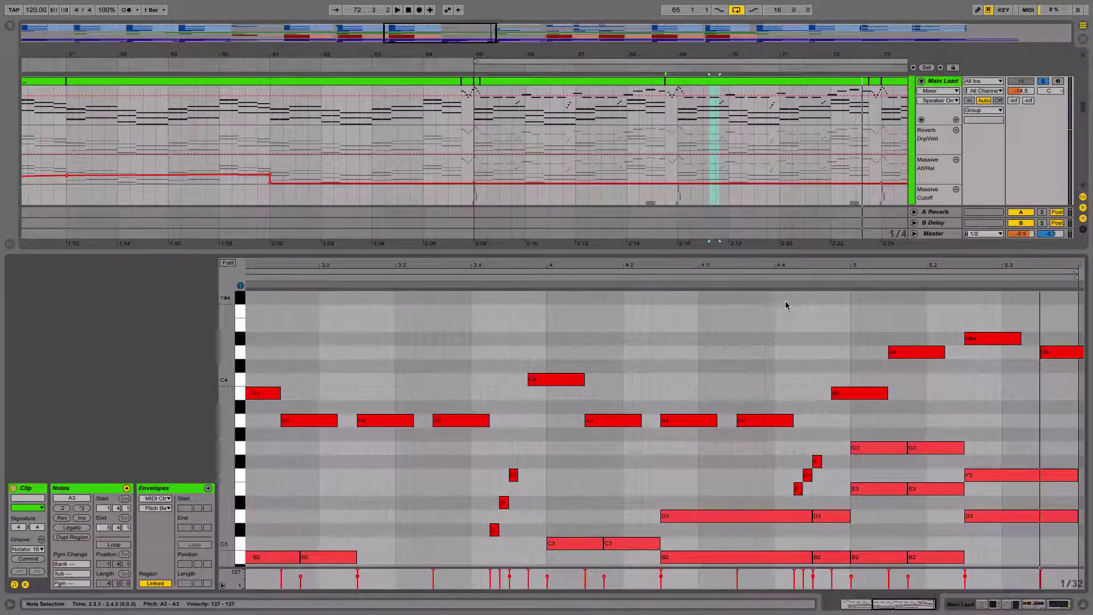
left_click(771, 286)
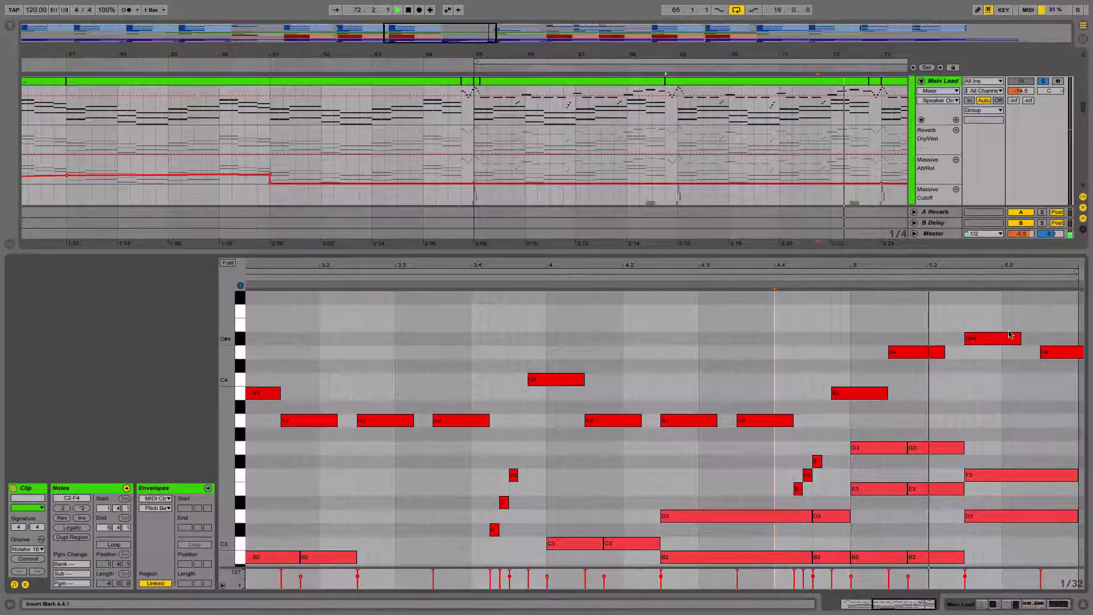
Close the note editor, select the consolidated Main Lead clip and go up through the tracks to the Kick track.
left_click(1082, 604)
left_click(745, 82)
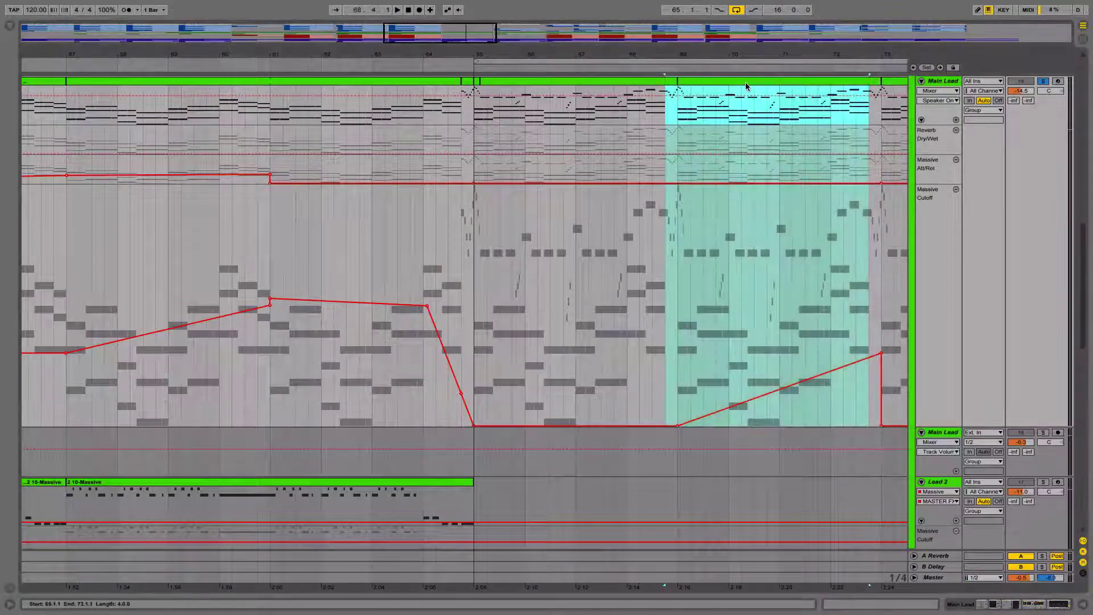
key("Up")
key("Up")
key("Up")
key("Up")
key("Up")
key("Up")
key("Up")
key("Up")
key("Up")
key("Up")
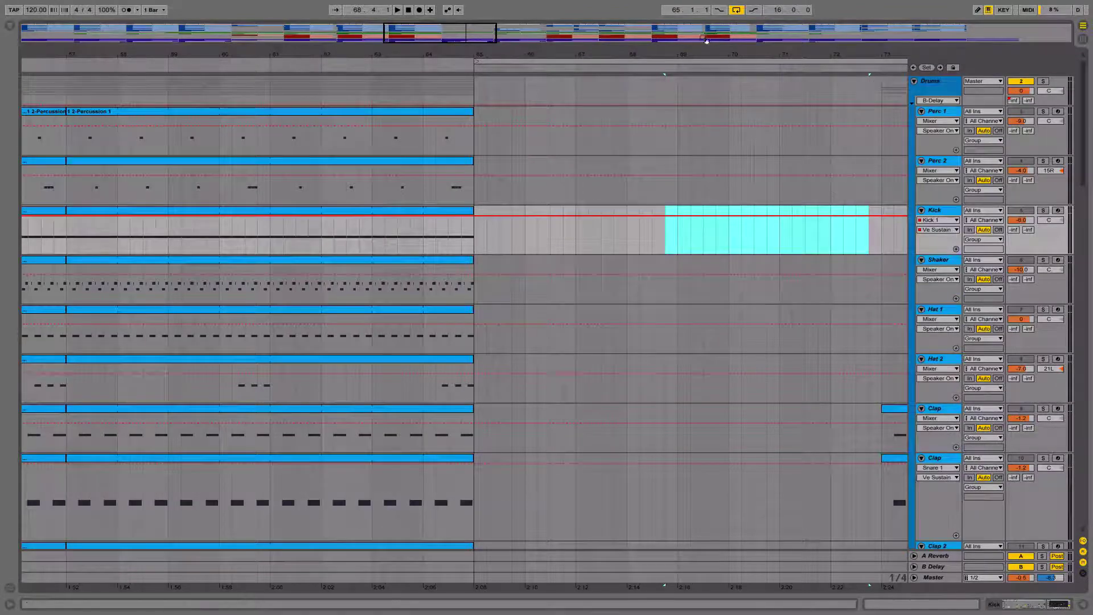
Select the looped section from bar 65 to bar 81 and unsolo the Main Lead track.
left_click_drag(689, 49, 411, 135)
scroll(397, 92, "down", 10)
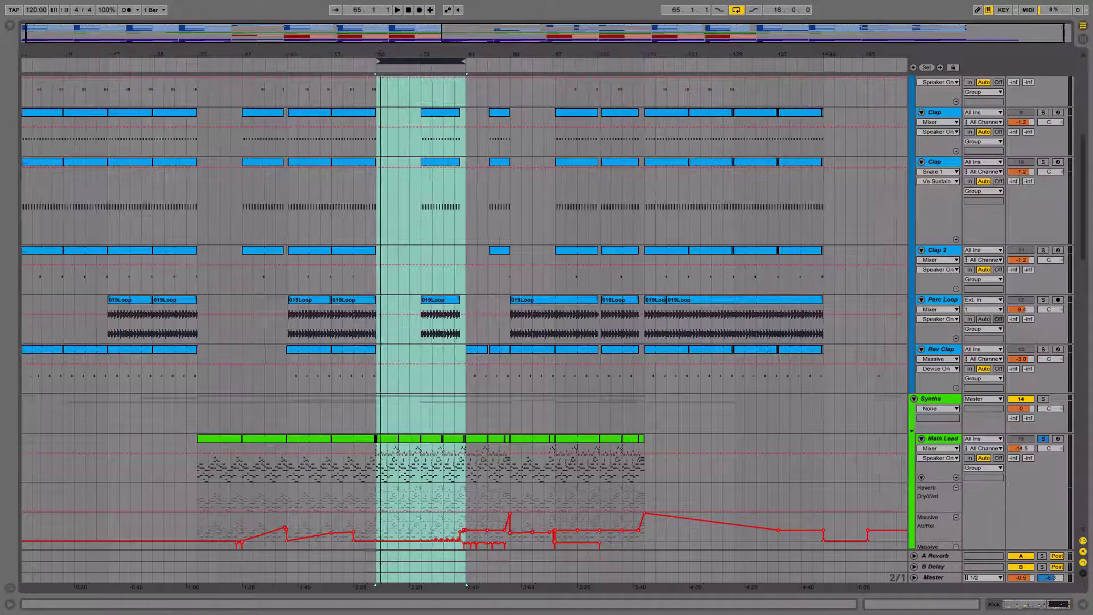
key("z")
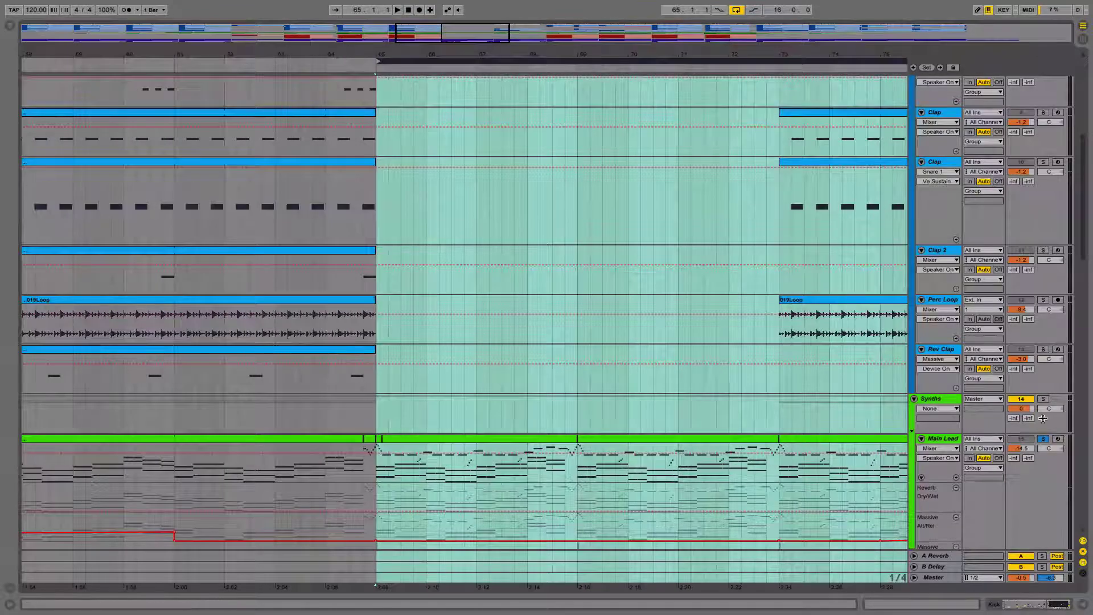
left_click(1044, 440)
Audition the full mix from just before bar 65 while reviewing the drum, synth and bass tracks in the looped section.
left_click_drag(505, 50, 502, 25)
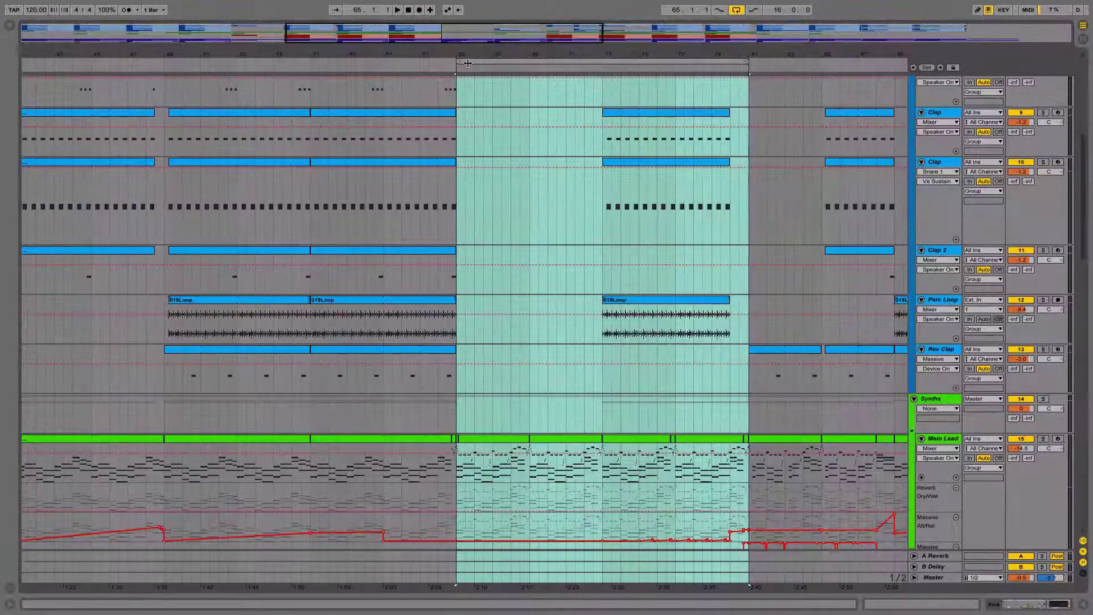
left_click(438, 68)
scroll(548, 196, "down", 5)
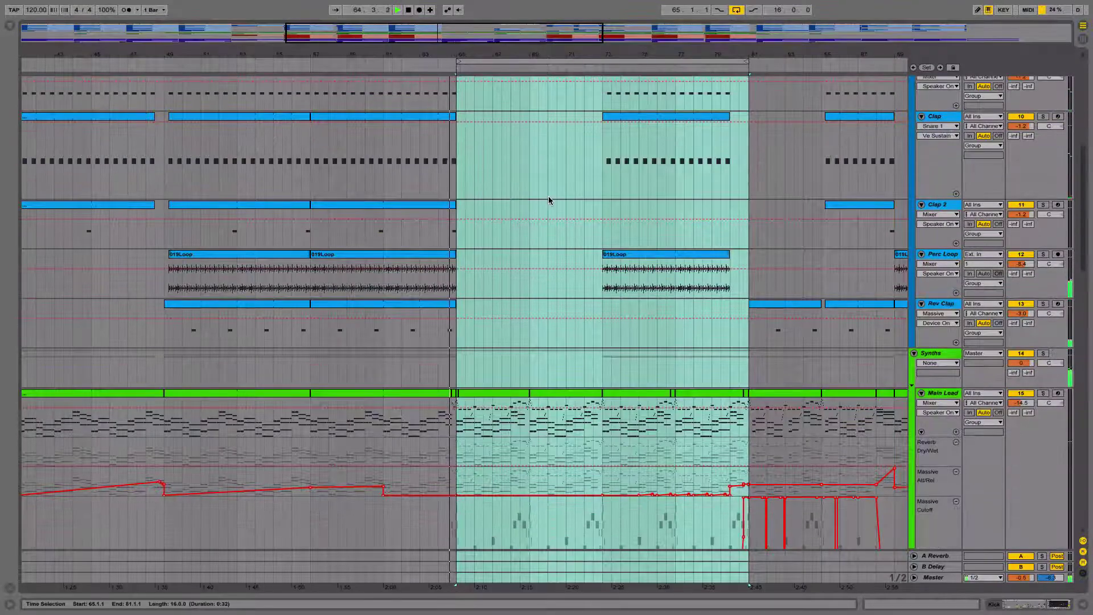
scroll(549, 201, "down", 10)
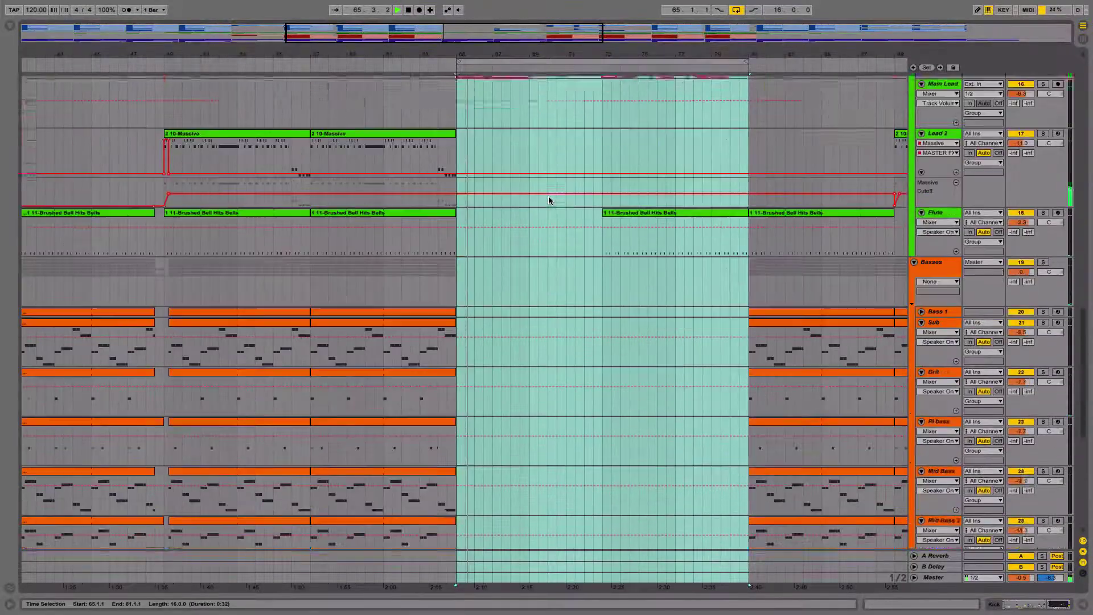
scroll(549, 200, "up", 10)
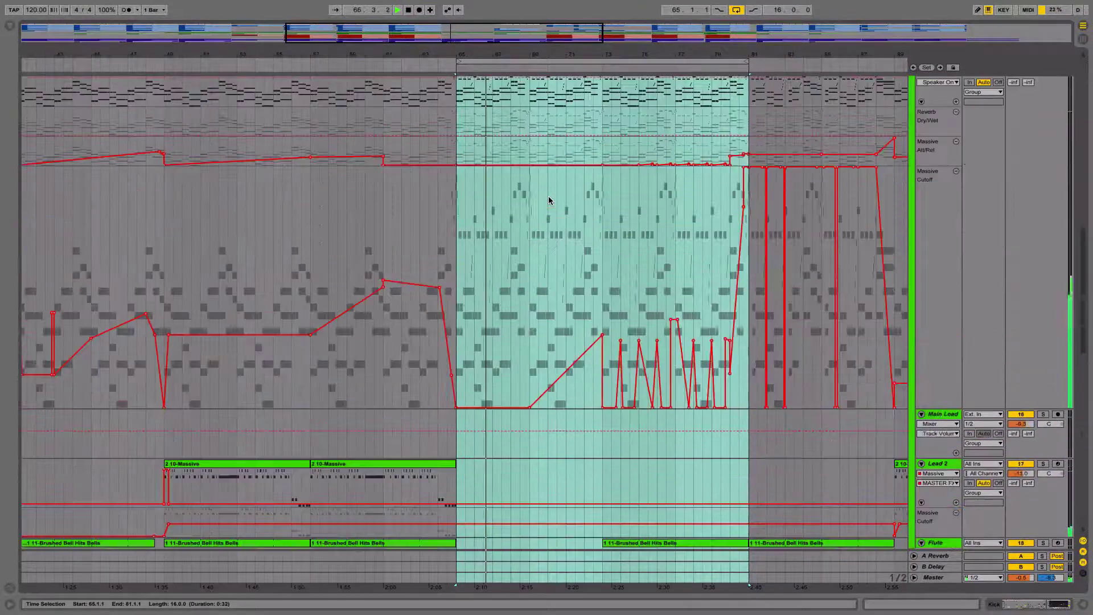
Extend the loop from bar 65 to 32 bars and review the drum clips and Main Lead automation within it.
left_click_drag(692, 55, 467, 34)
left_click_drag(392, 60, 493, 61)
scroll(448, 132, "up", 8)
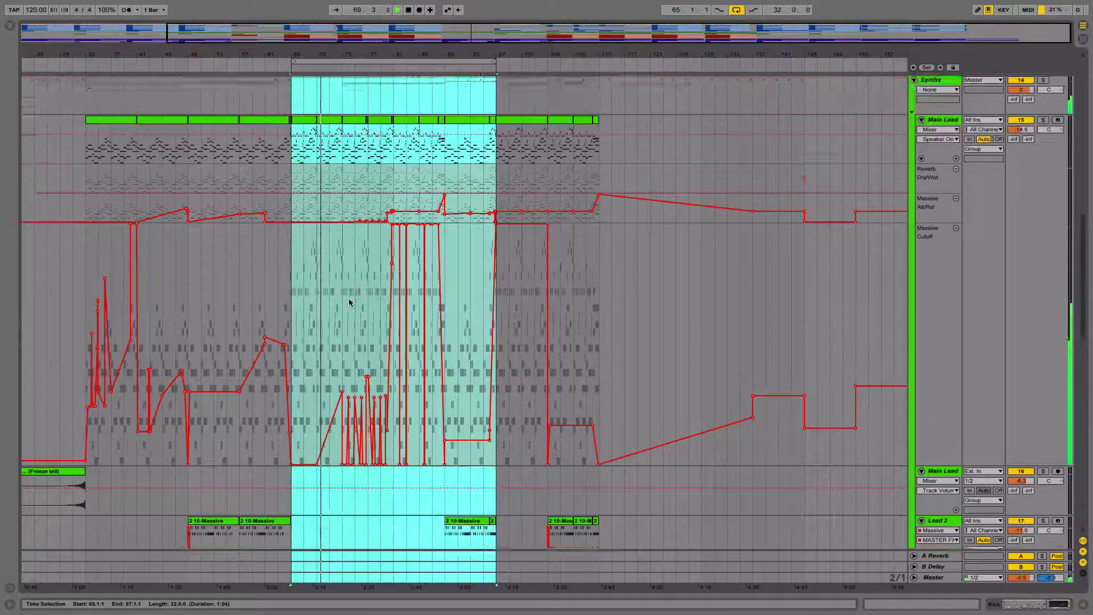
left_click_drag(338, 55, 357, 54)
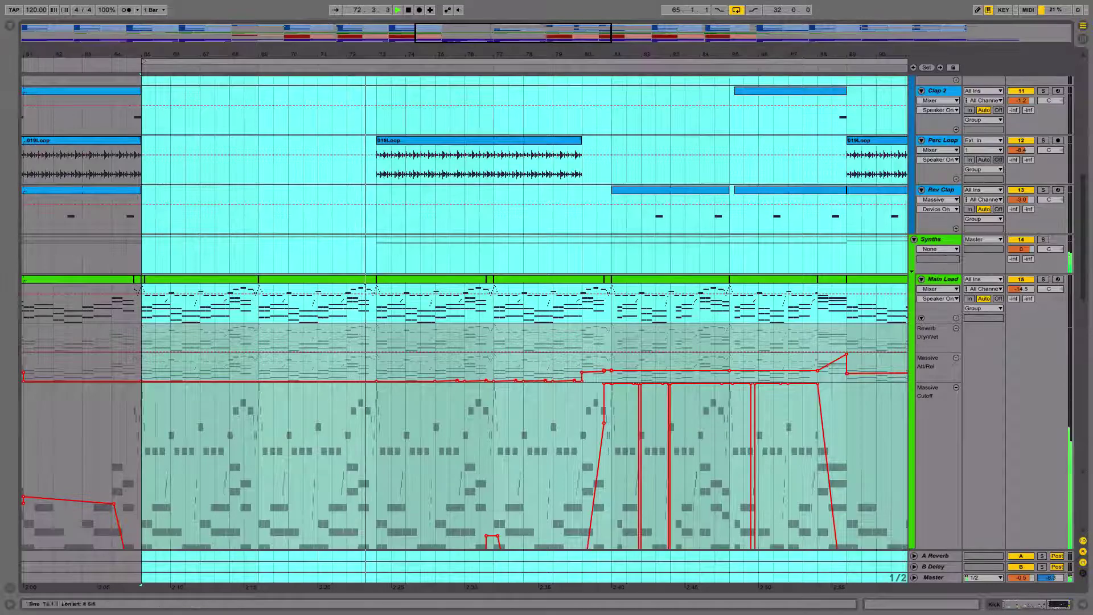
scroll(510, 290, "up", 2)
scroll(510, 290, "down", 12)
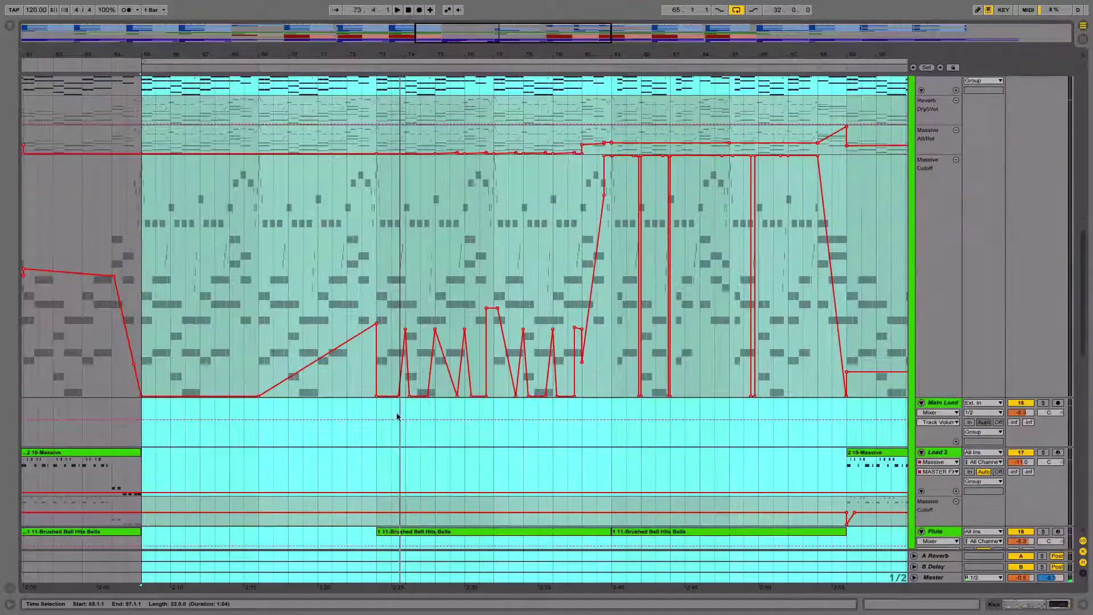
Audition the transition from just before bar 73 with the Main Lead's Massive Cutoff automation in view.
left_click(392, 415)
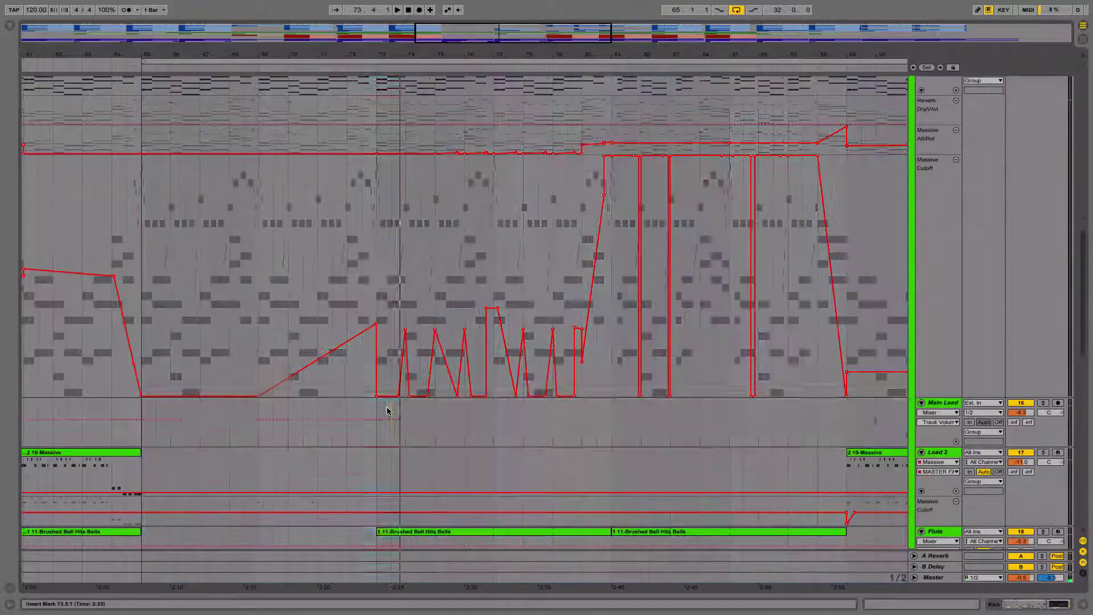
left_click_drag(379, 65, 331, 76)
left_click(327, 68)
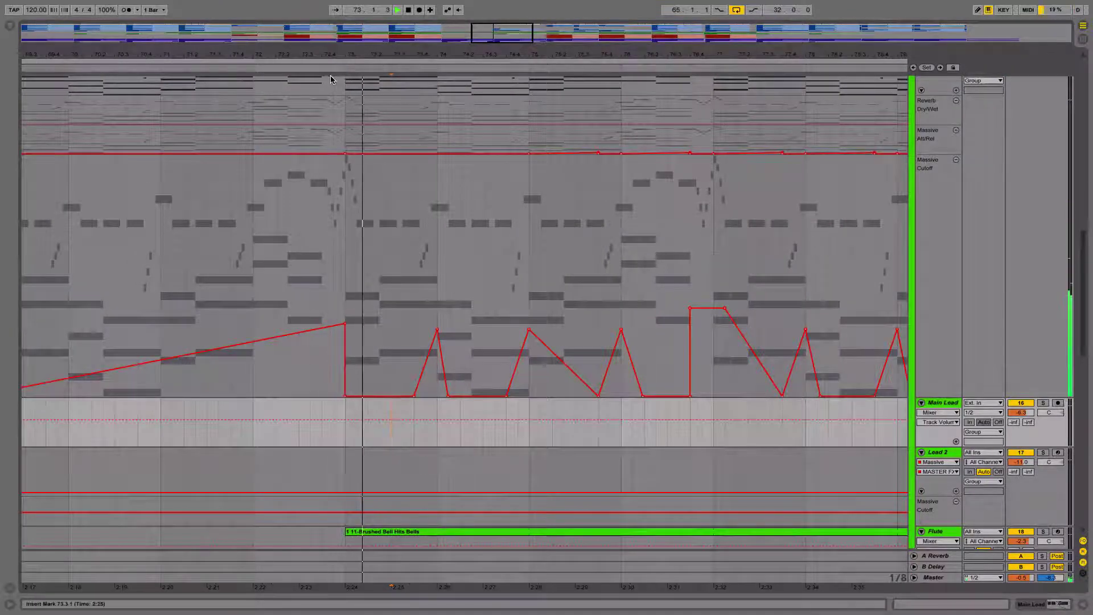
left_click_drag(400, 37, 446, 85)
key("space")
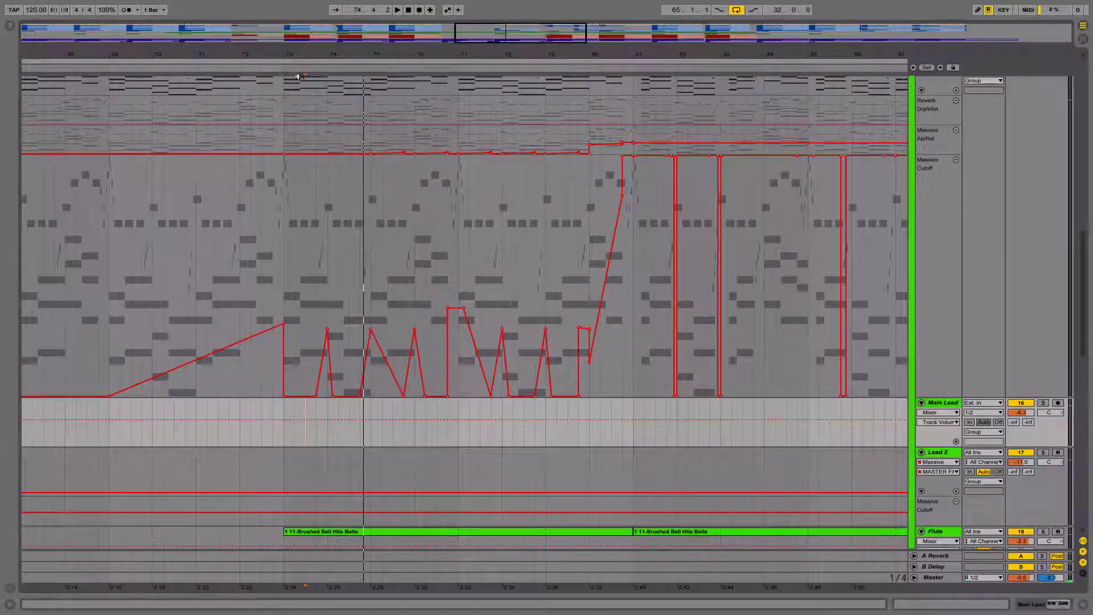
Check the drum clips from bar 73 onward and audition the Main Lead's cutoff automation from around bar 76.
scroll(532, 330, "up", 10)
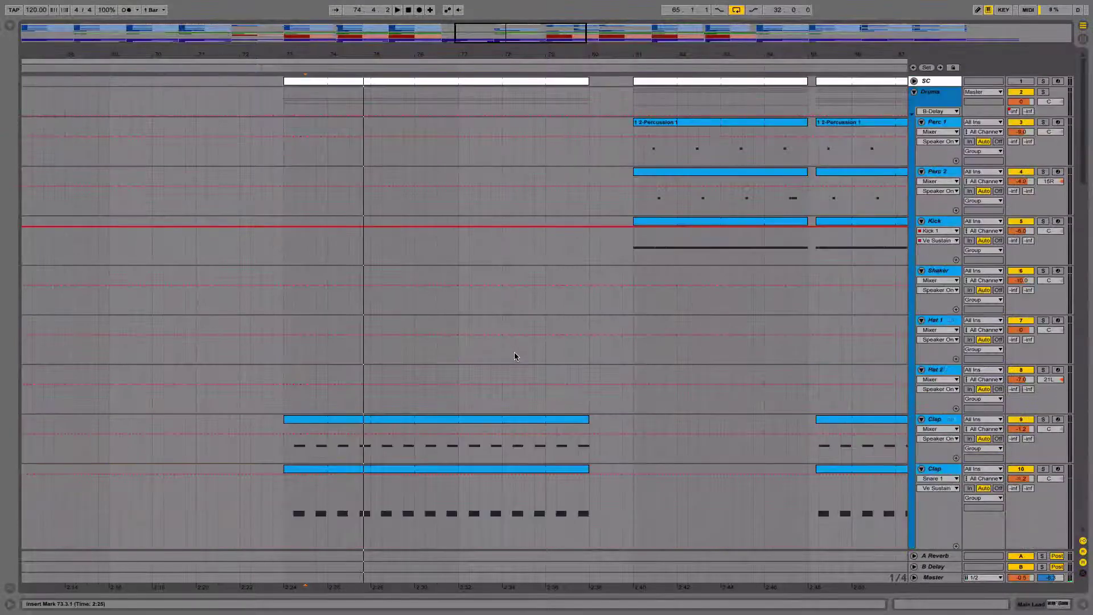
scroll(514, 357, "down", 10)
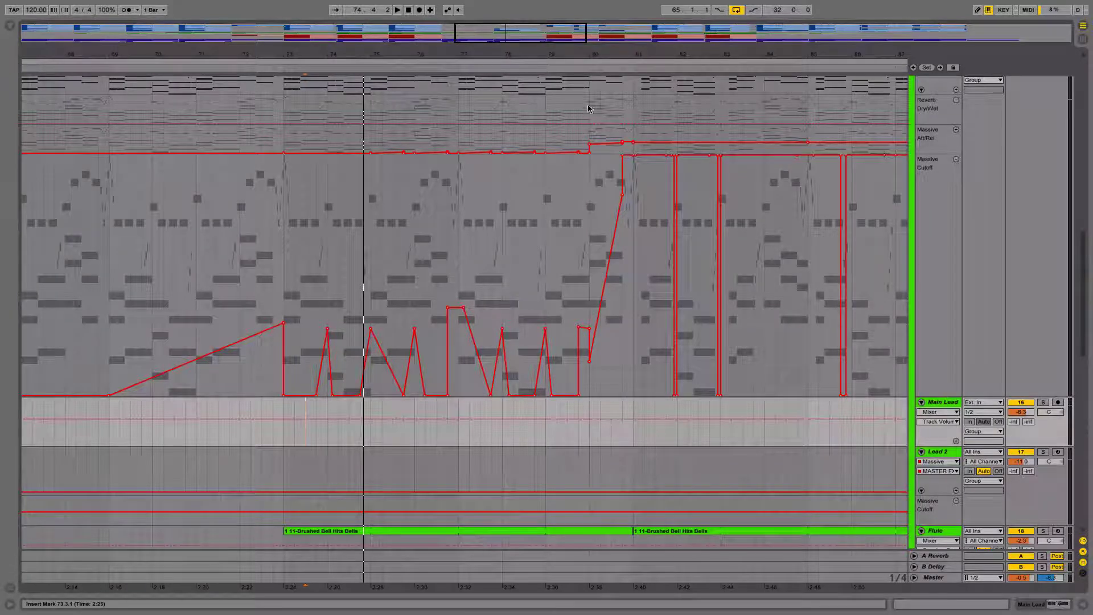
left_click(420, 66)
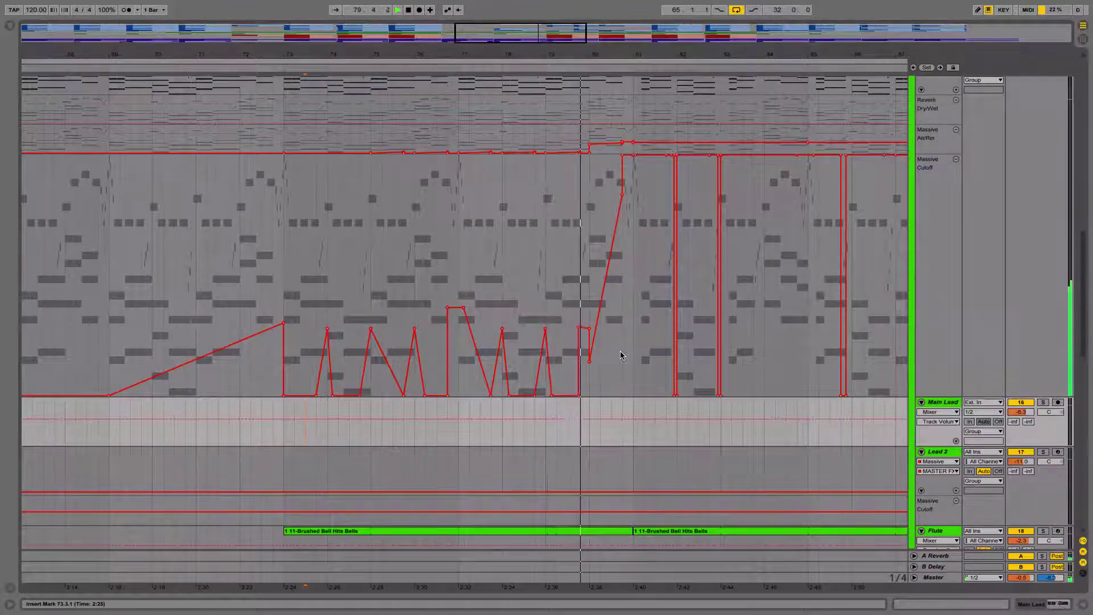
Show the device chains of the two adjoining Clap tracks that play from bar 73.
scroll(620, 355, "up", 5)
scroll(620, 355, "up", 5)
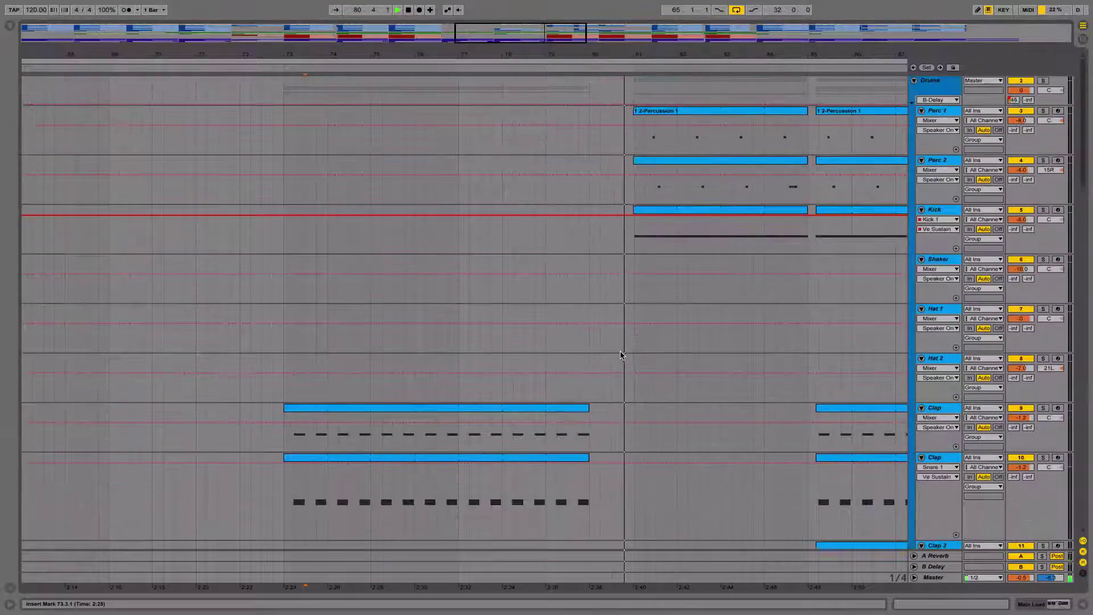
scroll(620, 355, "down", 1)
left_click(945, 375)
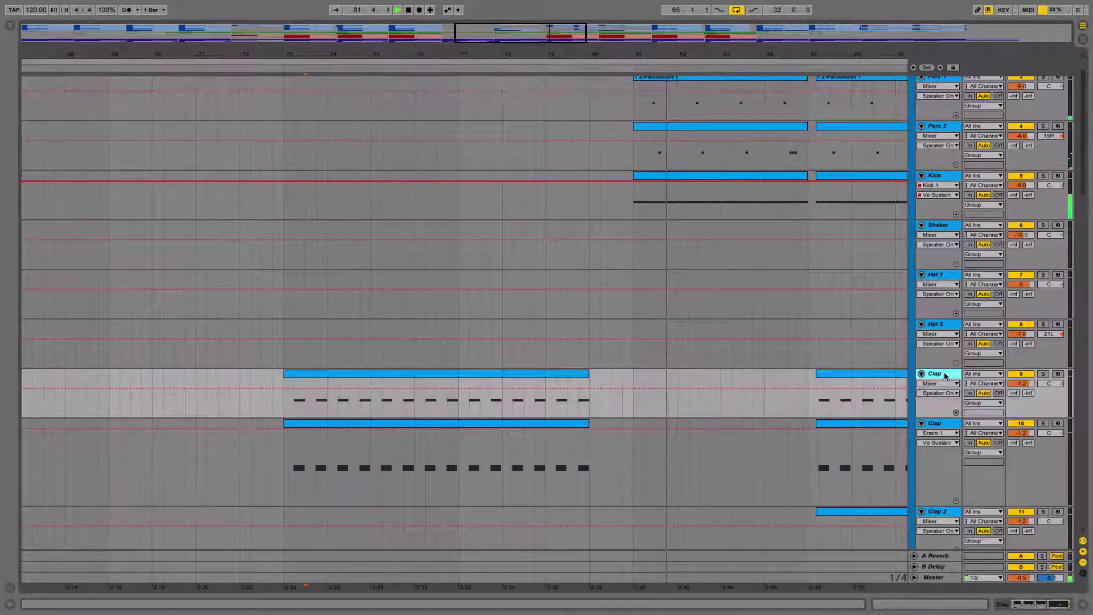
left_click(1057, 604)
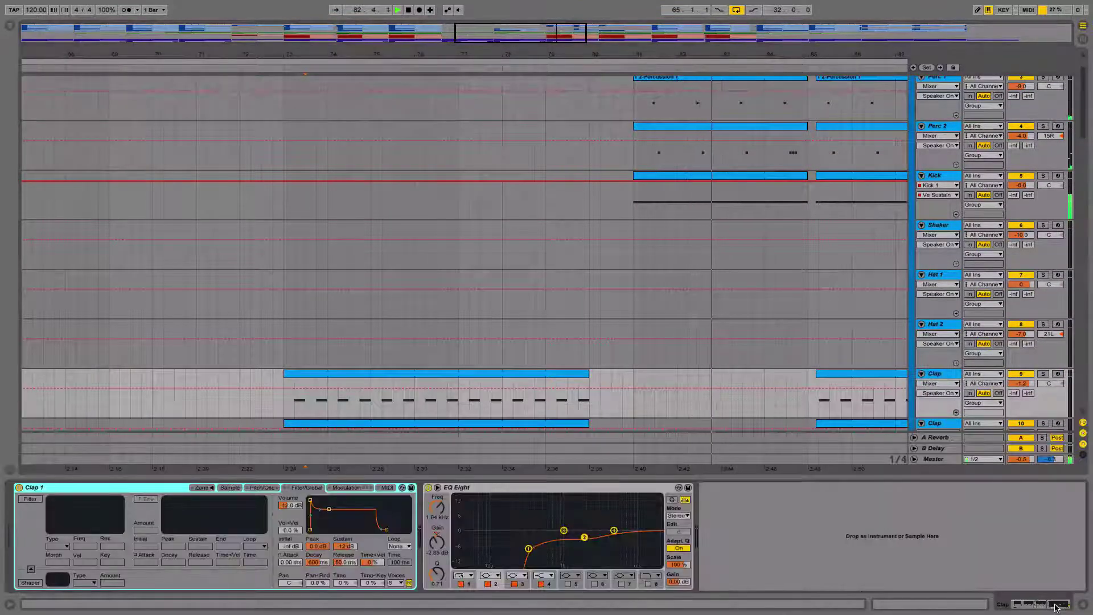
left_click(949, 422)
scroll(951, 417, "down", 5)
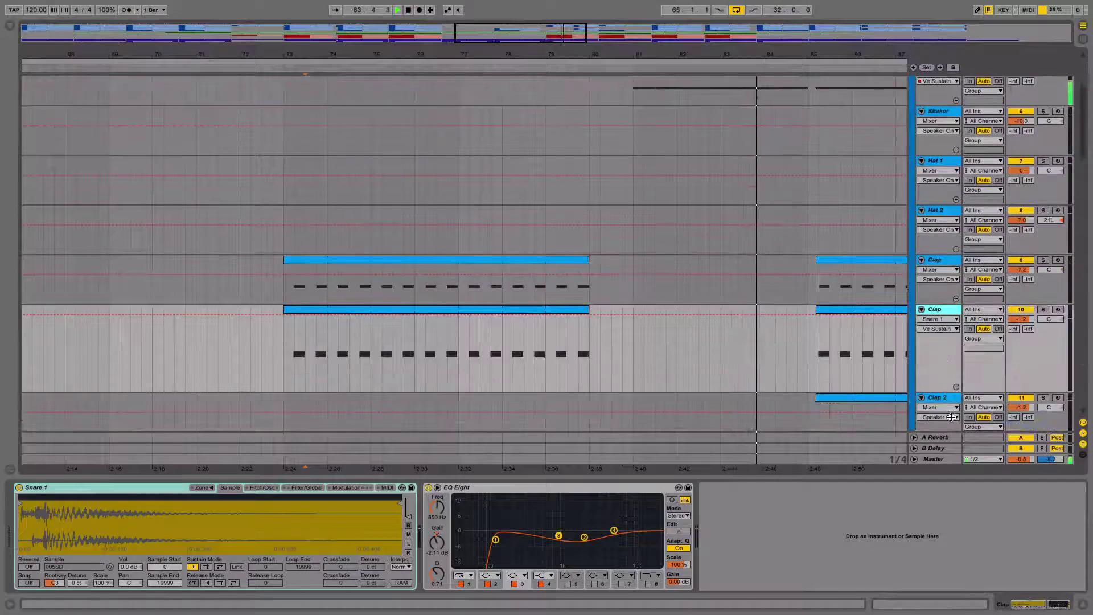
Review the drum clips from bar 73 and the Main Lead's Massive Cutoff automation beneath them during playback.
scroll(948, 412, "down", 8)
scroll(905, 403, "down", 1)
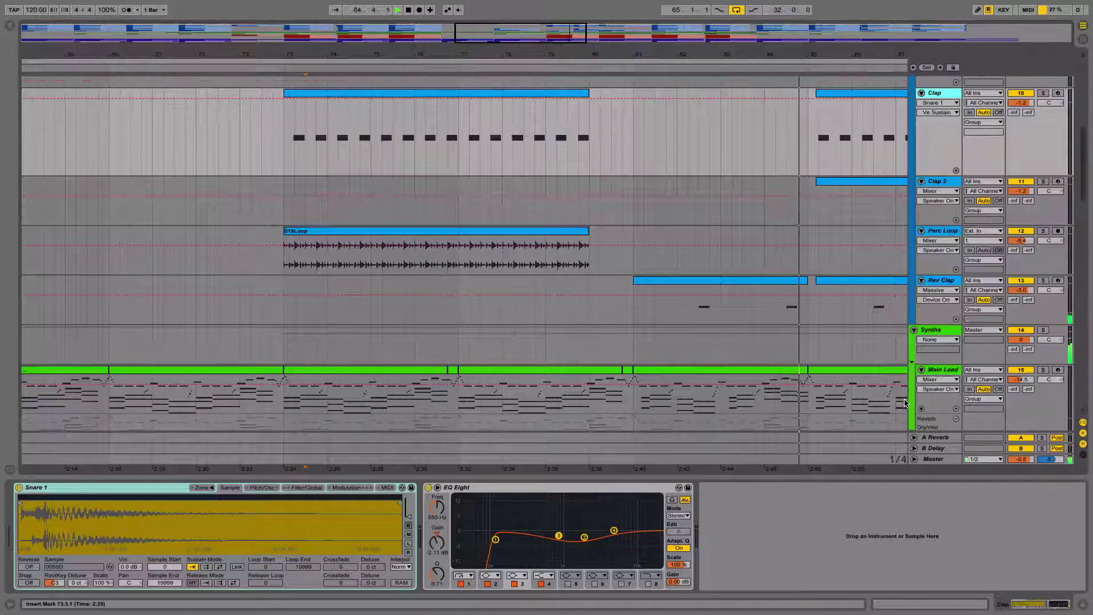
scroll(905, 402, "down", 2)
left_click_drag(559, 54, 559, 35)
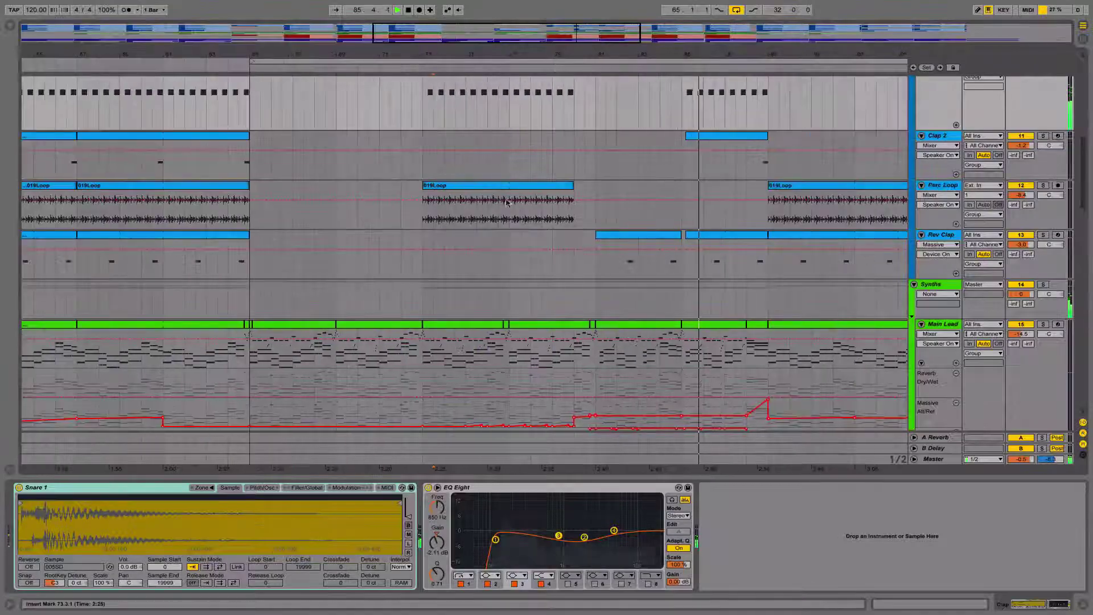
scroll(583, 100, "down", 5)
scroll(600, 165, "down", 2)
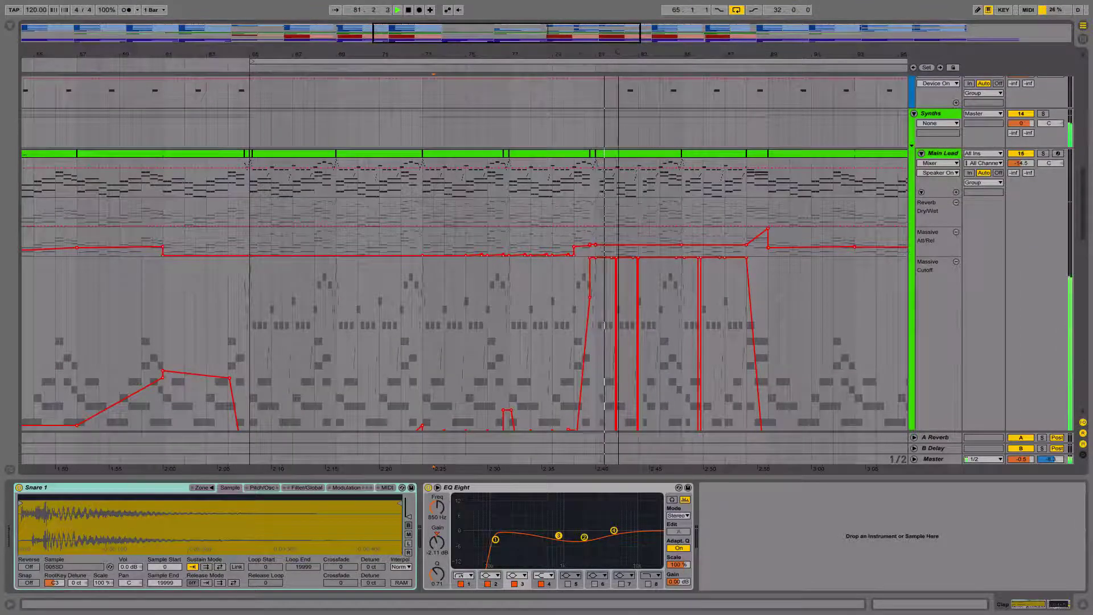
Examine the Main Lead's notes and the Massive Cutoff ramp leading into bar 81 up close.
left_click_drag(606, 55, 569, 67)
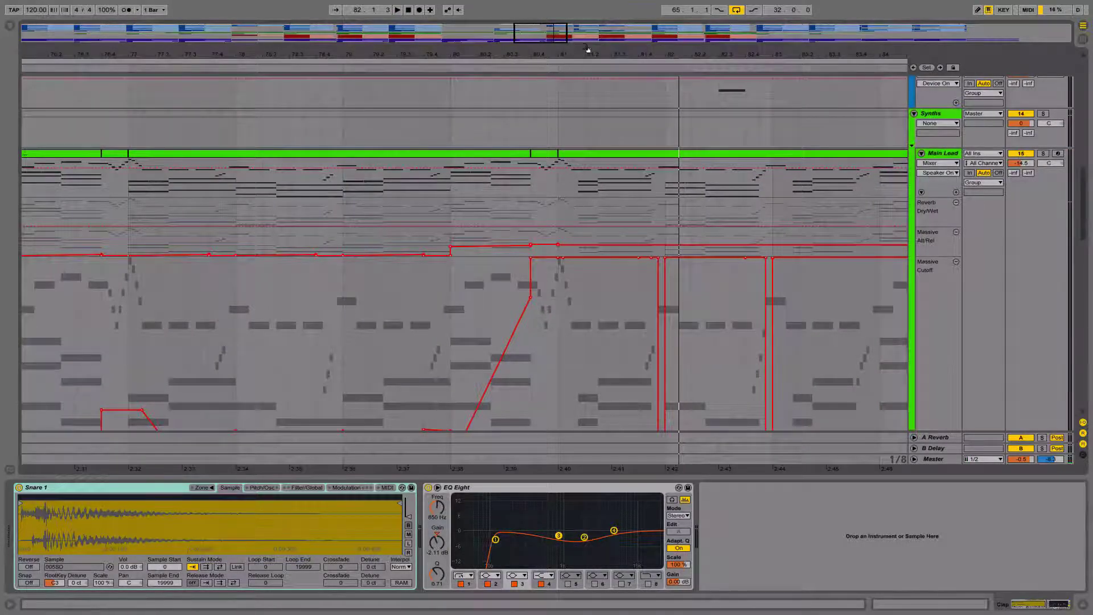
left_click_drag(587, 49, 588, 62)
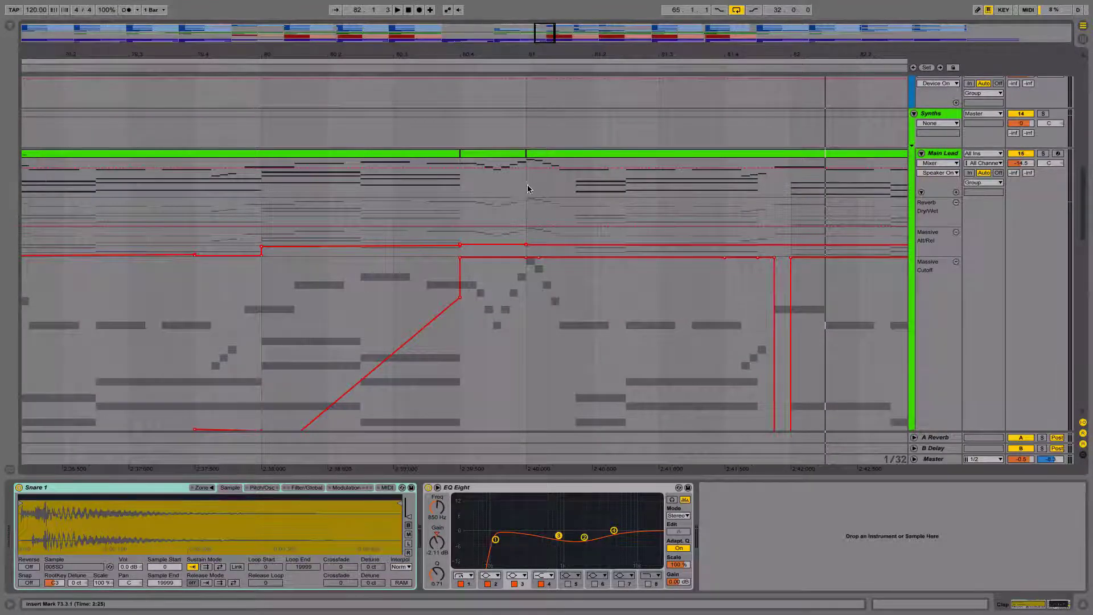
scroll(527, 185, "down", 10)
scroll(547, 190, "up", 8)
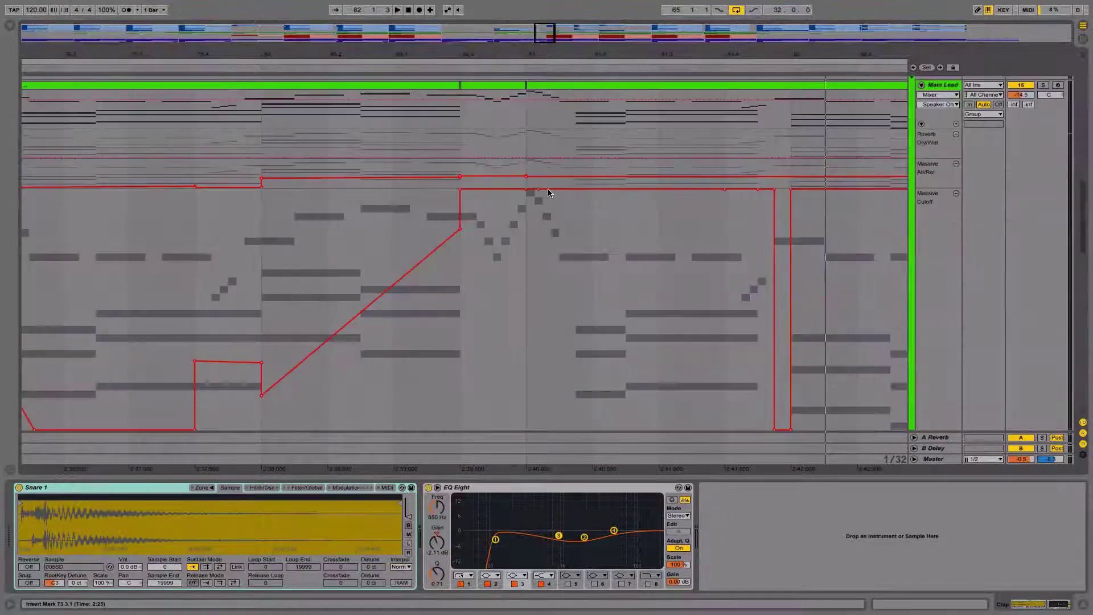
scroll(548, 190, "up", 4)
Select the opening notes of the Main Lead's bar 77 phrase and move the loop start to 64.4.1.
left_click_drag(529, 56, 531, 29)
left_click_drag(362, 57, 388, 75)
left_click_drag(361, 222, 447, 223)
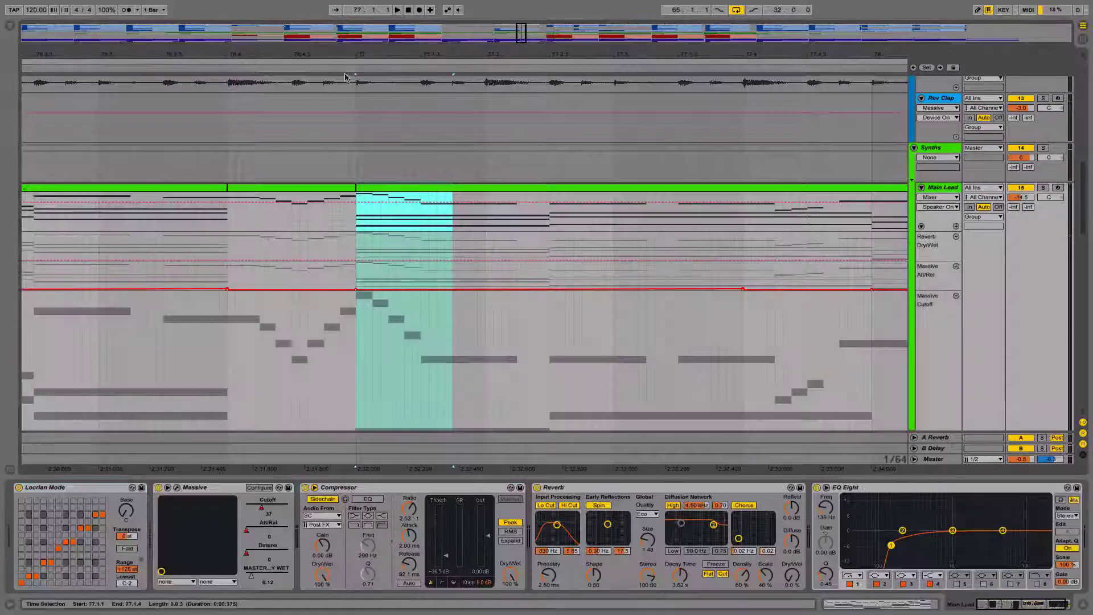
key("ctrl+a")
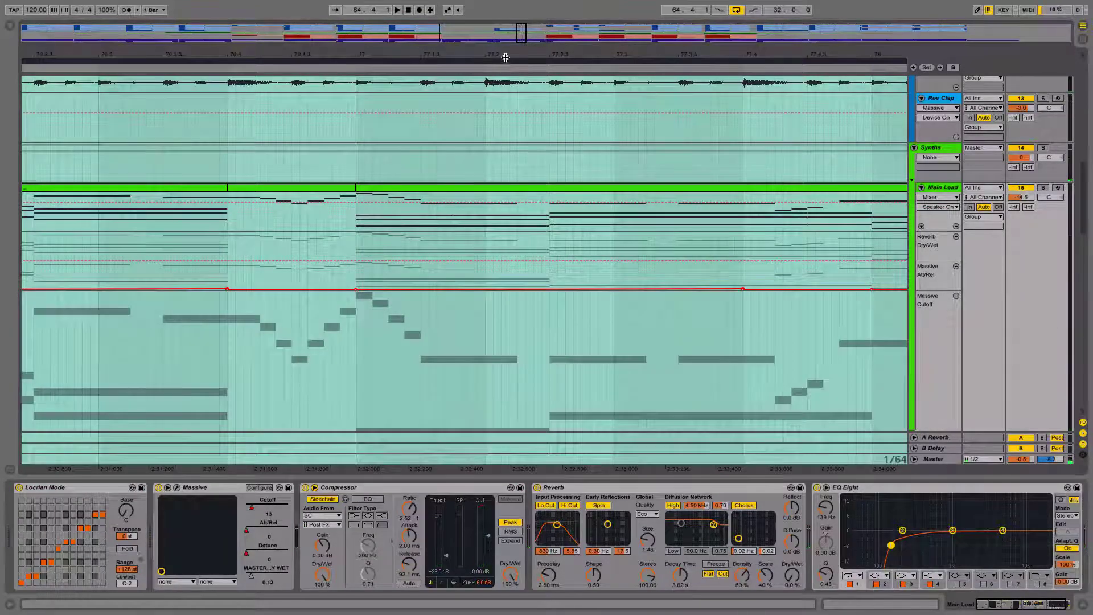
Place the insert marker at bar 81 and audition the soloed Main Lead from just before it.
left_click_drag(506, 58, 506, 15)
left_click_drag(602, 58, 547, 151)
left_click(551, 158)
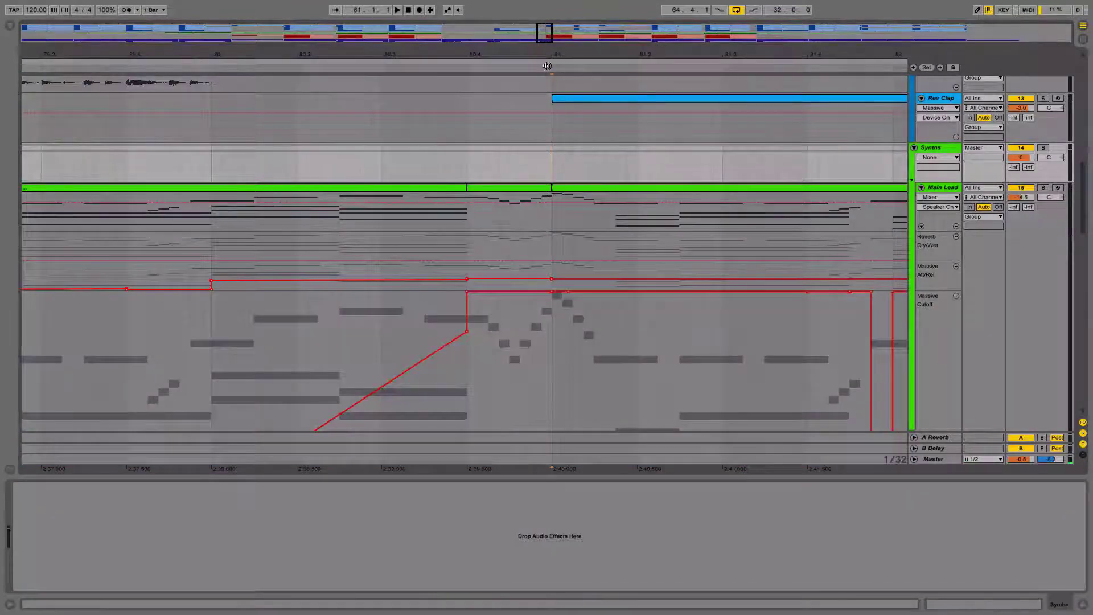
left_click(510, 68)
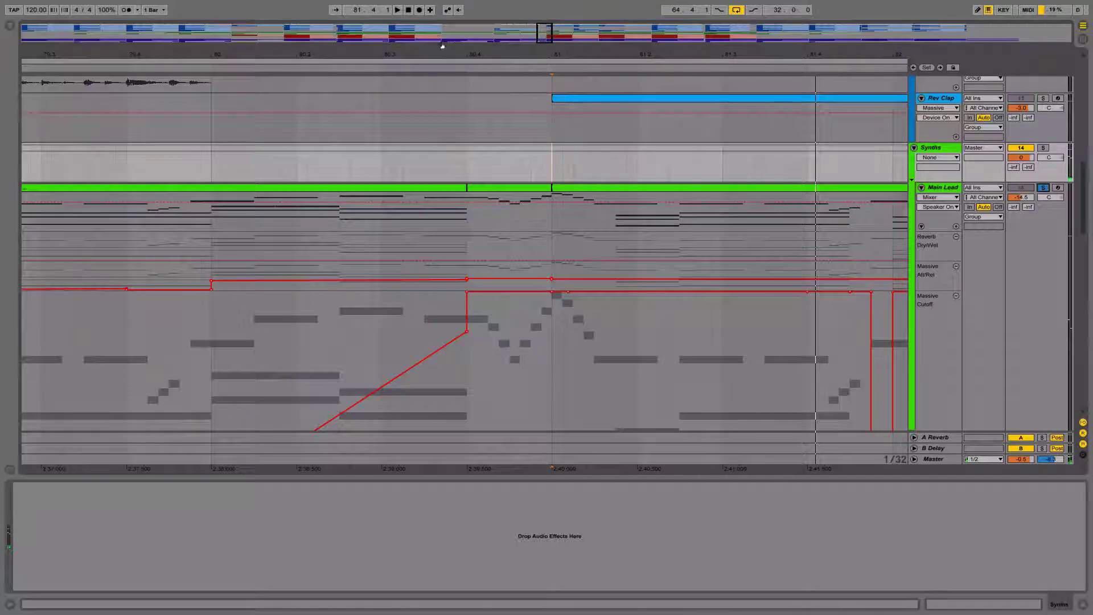
left_click(493, 66)
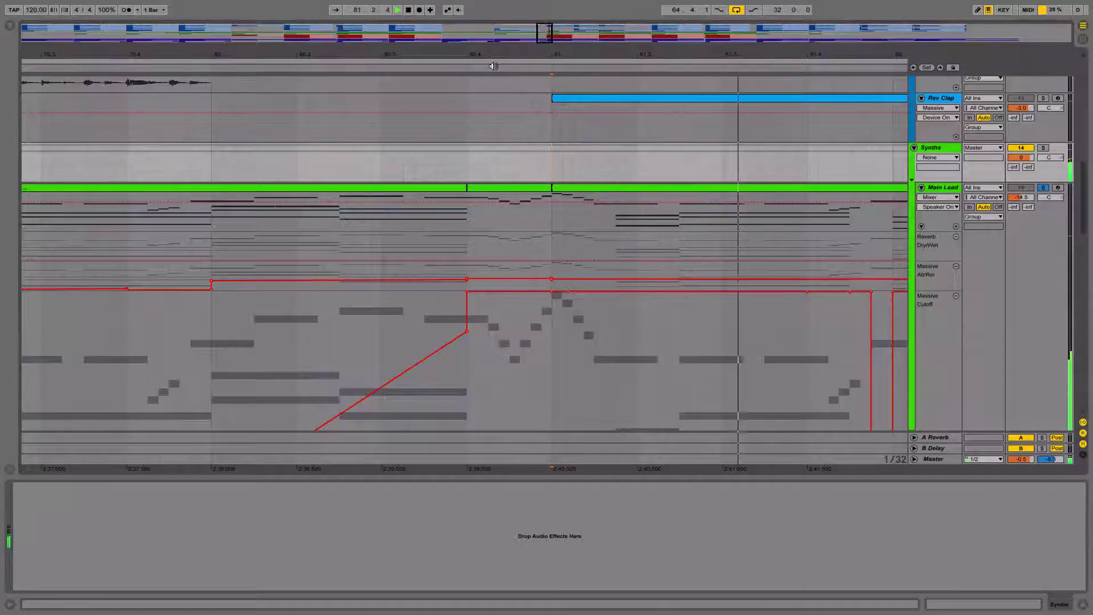
left_click_drag(648, 53, 574, 6)
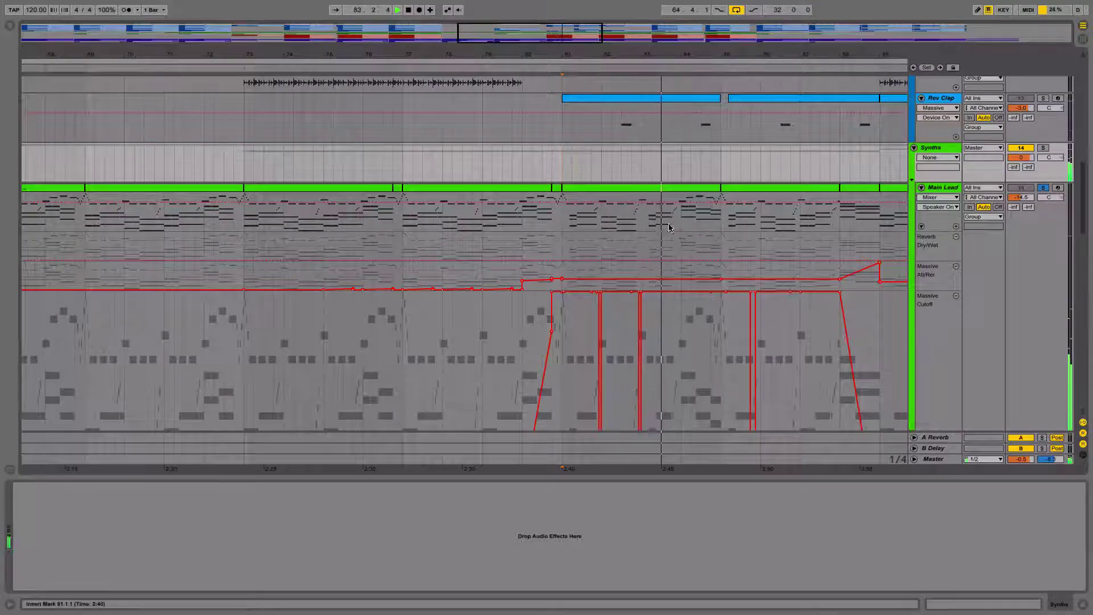
key("space")
Open the notes of the Main Lead clip at bar 81, audition it with the metronome on, and return to its device chain.
left_click(641, 189)
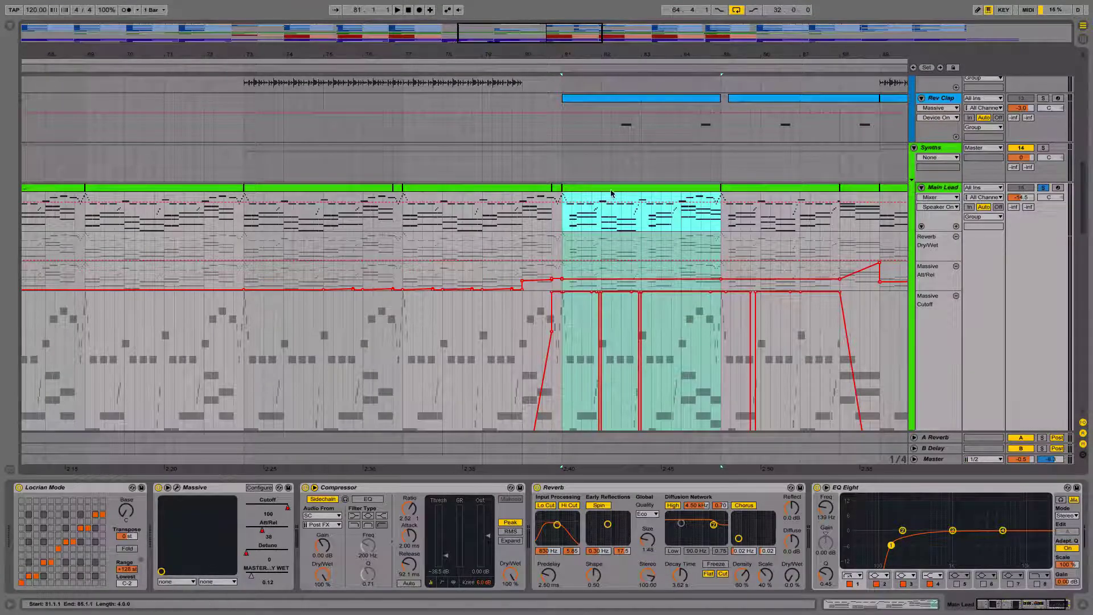
left_click(880, 602)
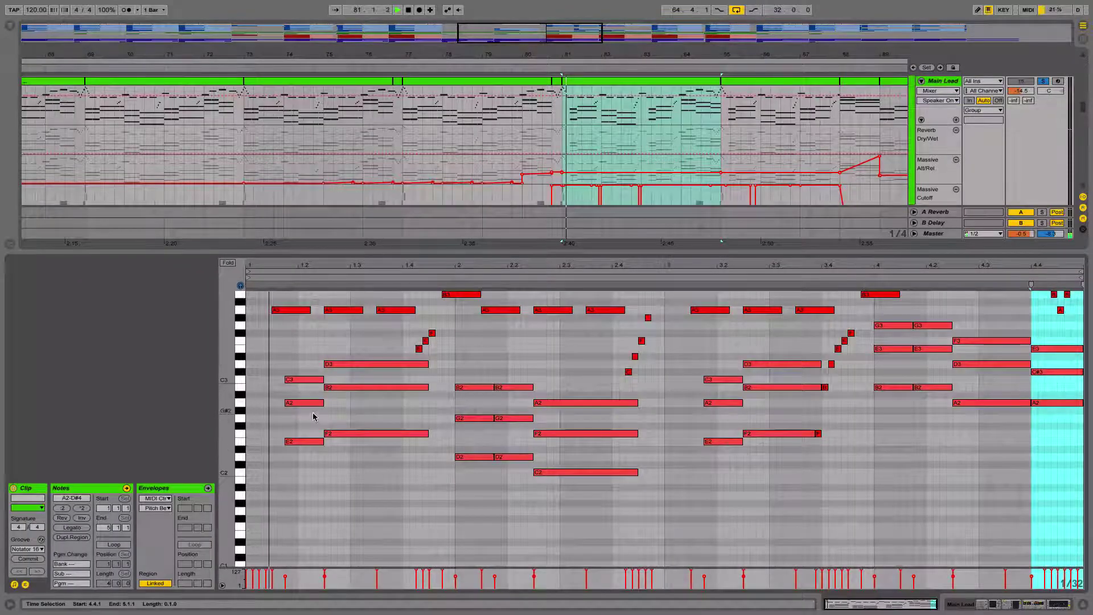
left_click(128, 10)
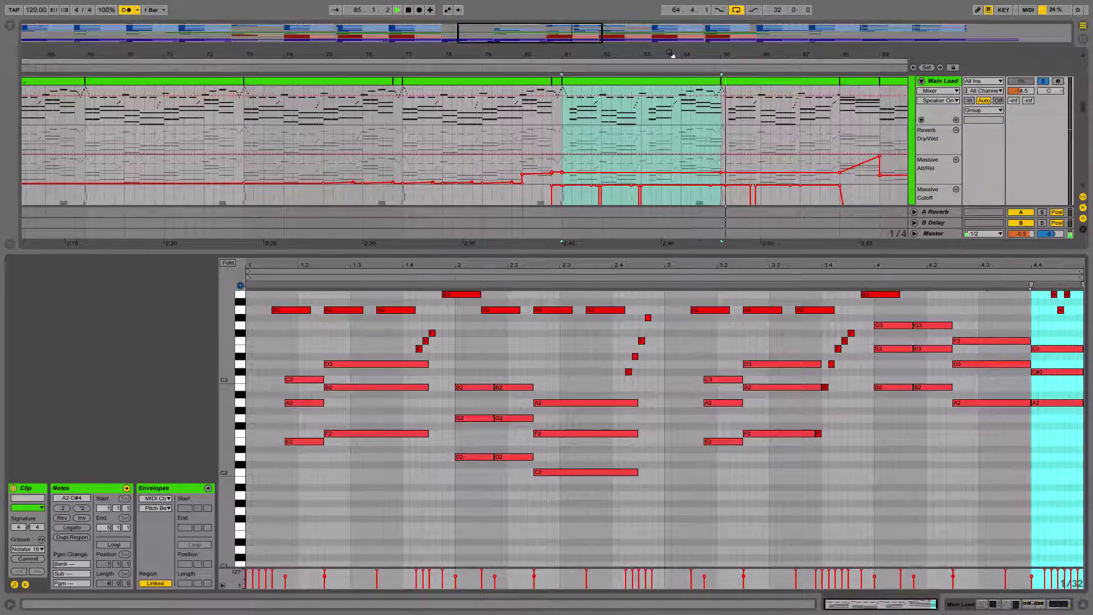
left_click(1010, 604)
key("space")
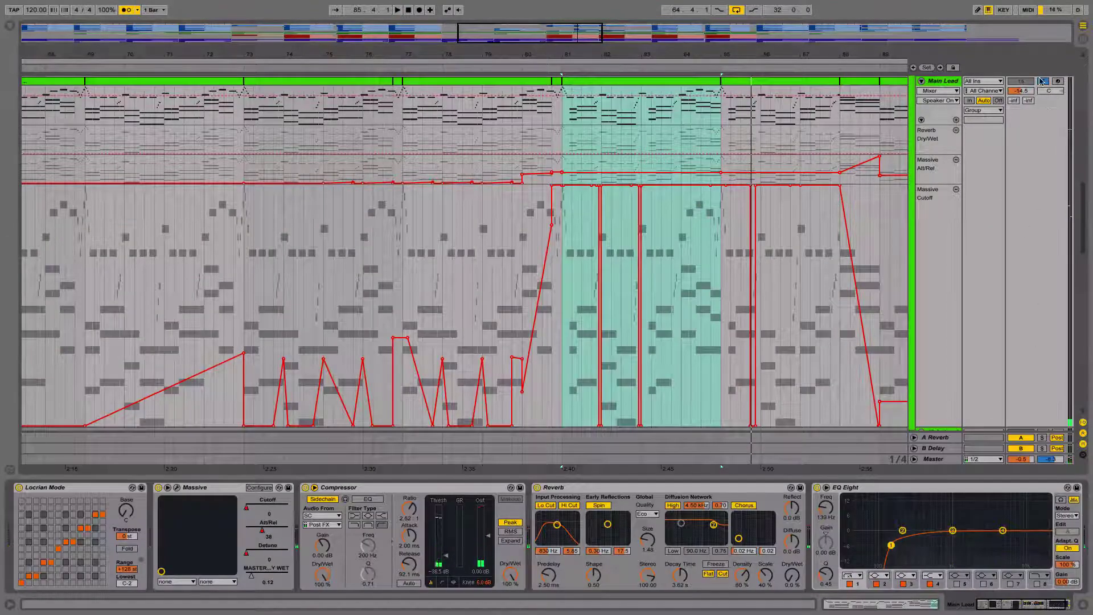
Audition the soloed Main Lead with the metronome through the short Massive Cutoff dips before bars 82 and 83.
left_click(1041, 81)
left_click_drag(693, 65, 617, 94)
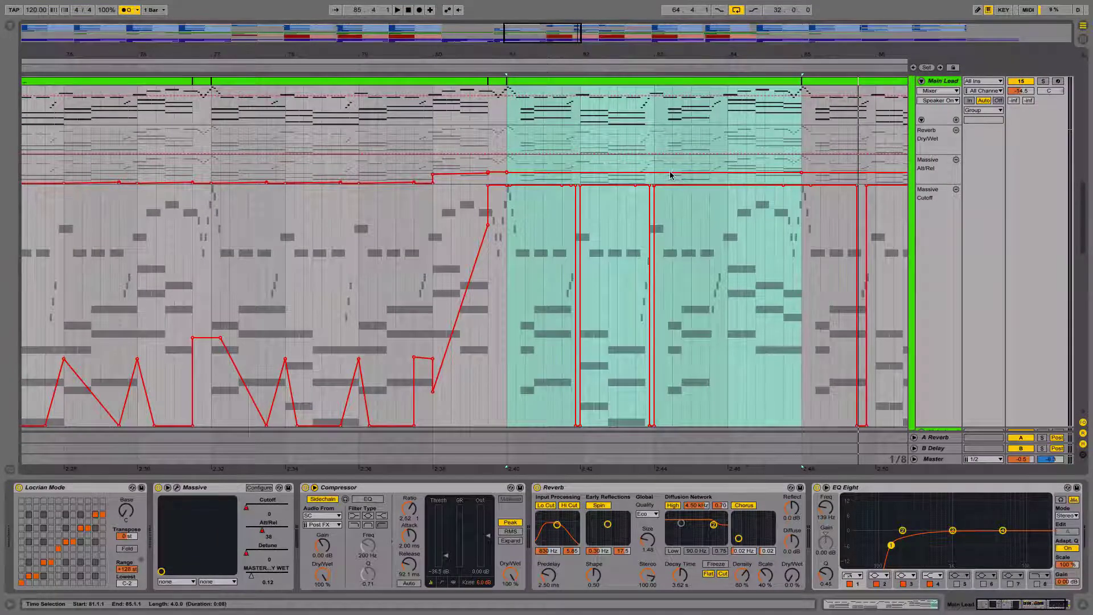
left_click_drag(571, 51, 598, 92)
key("space")
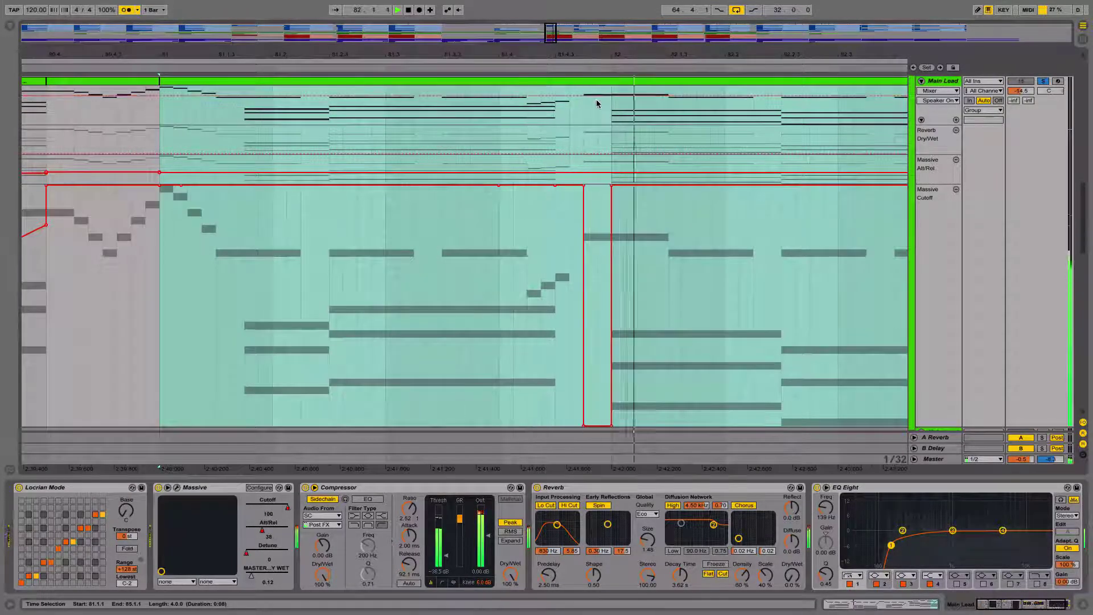
left_click_drag(665, 57, 511, 56)
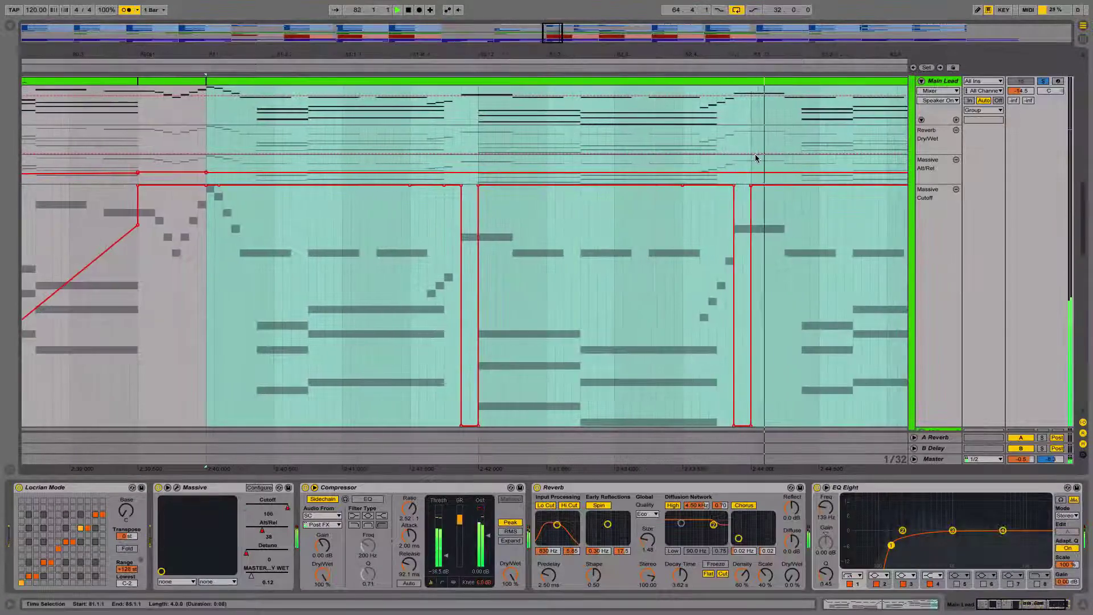
key("space")
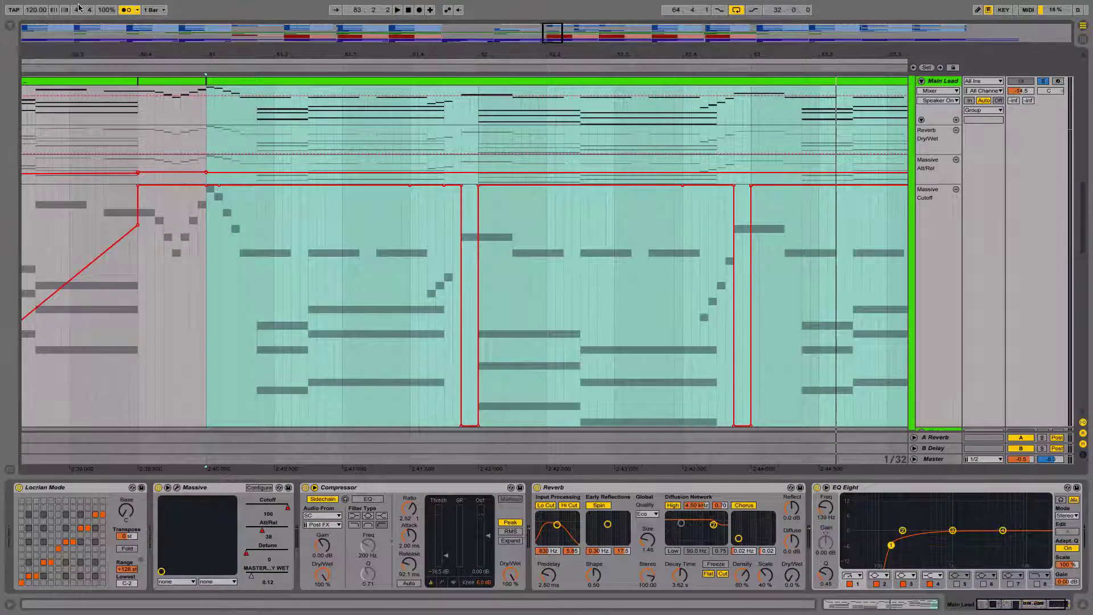
Turn off the metronome and review the Main Lead's clips and Massive automation on either side of bar 81.
left_click_drag(436, 61, 476, 34)
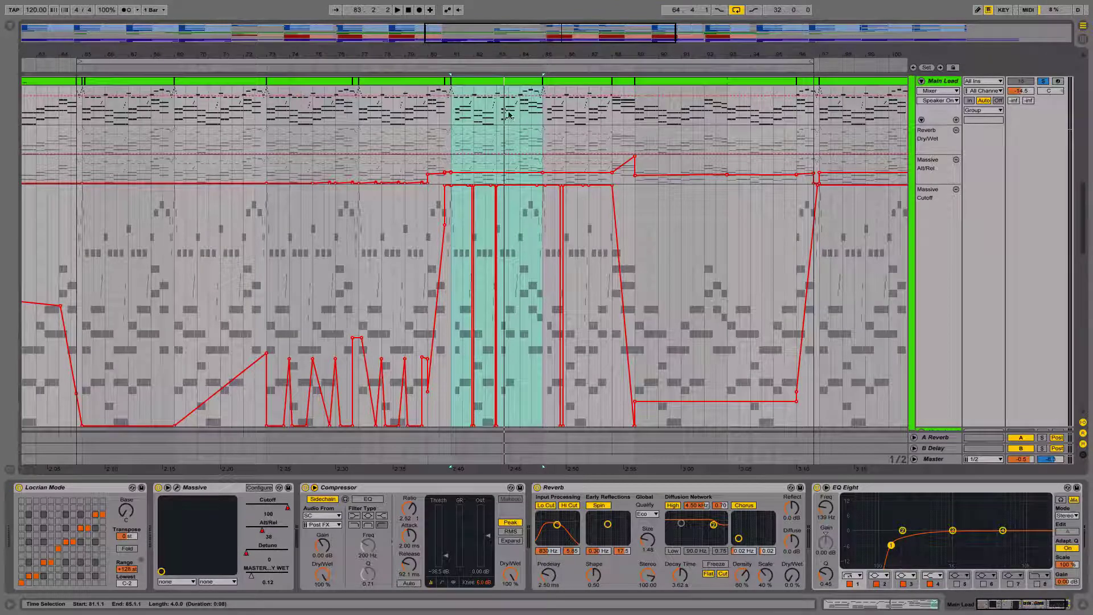
left_click_drag(531, 54, 505, 78)
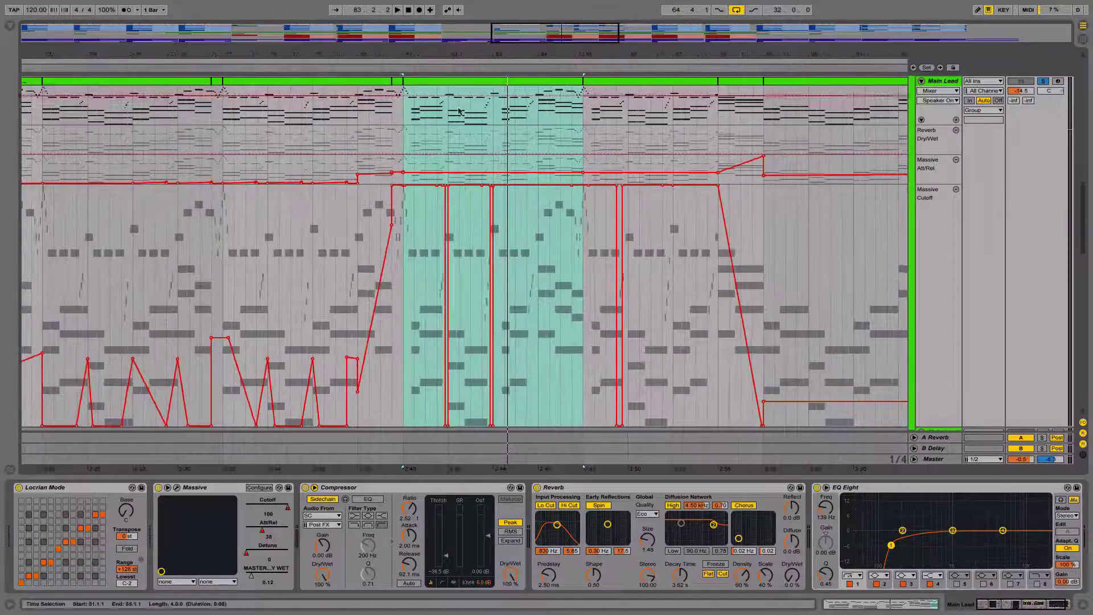
scroll(446, 138, "up", 3)
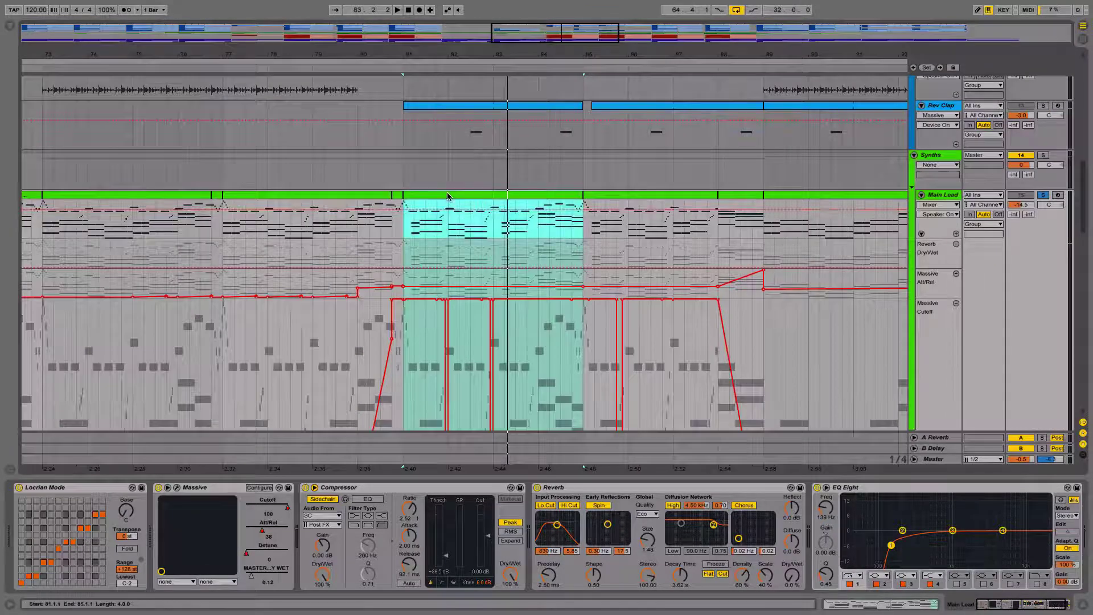
scroll(455, 228, "down", 5)
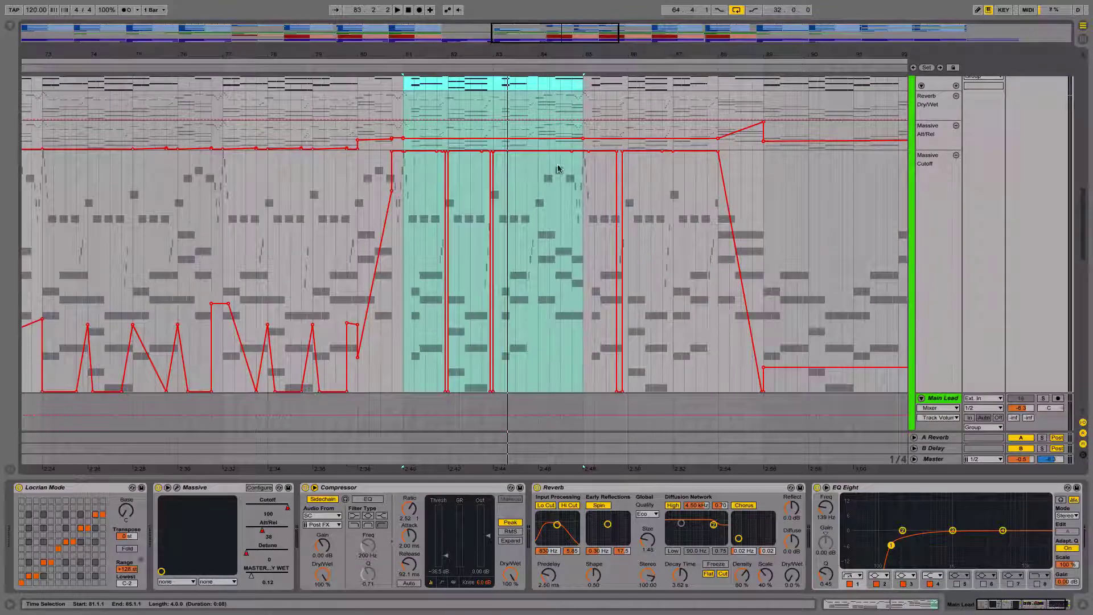
scroll(558, 169, "down", 5)
scroll(658, 196, "up", 8)
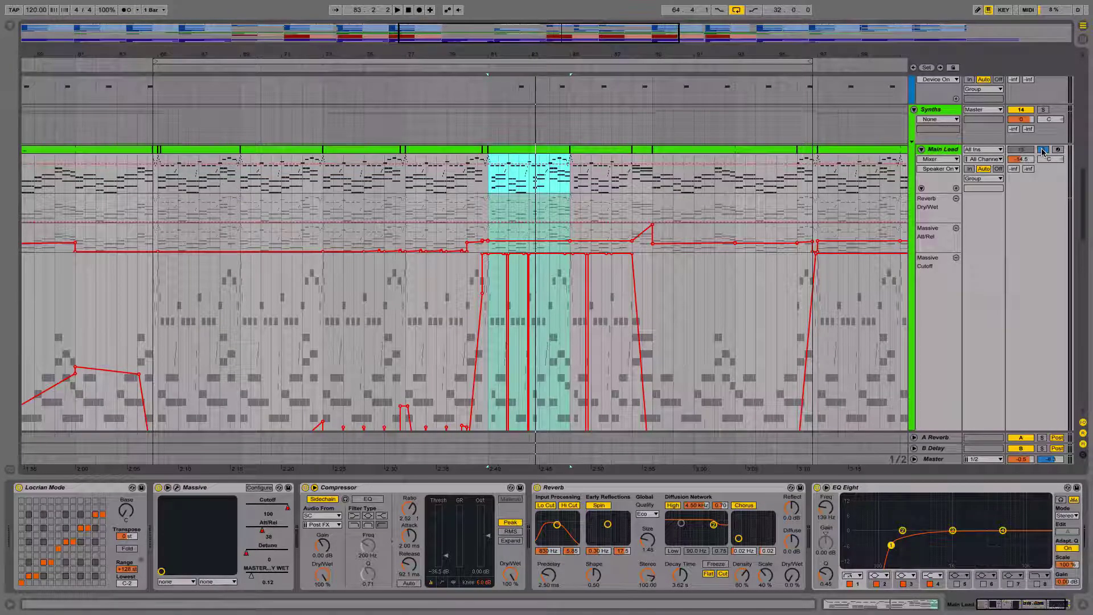
Survey the Main Lead automation and the FX, bass and Lead 2 tracks across the whole arrangement.
scroll(780, 193, "down", 5)
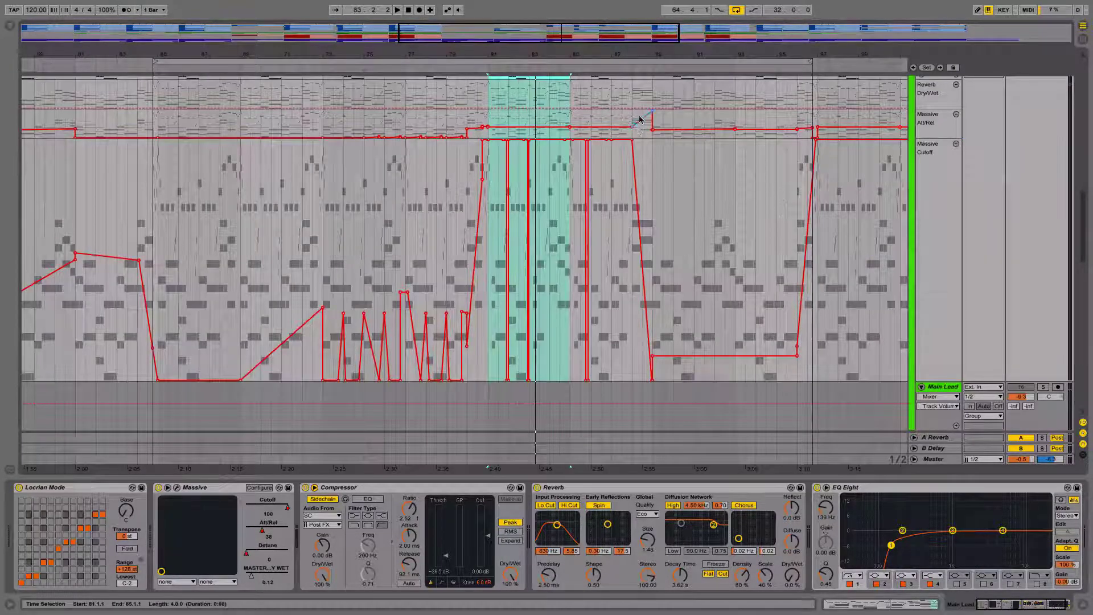
scroll(649, 121, "down", 10)
scroll(298, 353, "down", 20)
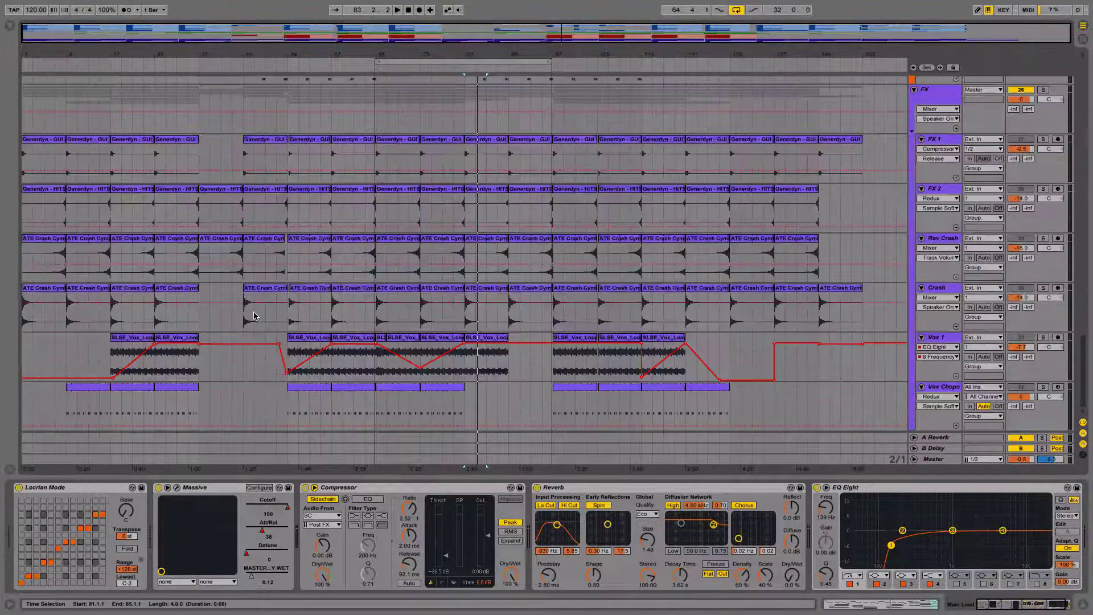
scroll(255, 316, "up", 20)
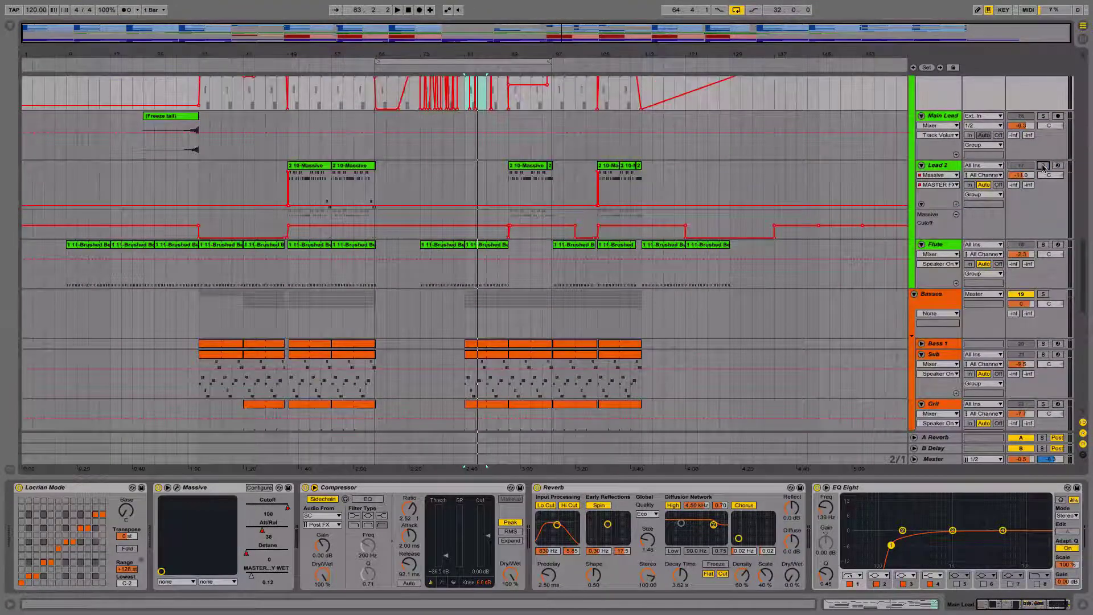
Solo the Lead 2 track and audition its part from around bar 58.
left_click(1042, 166)
left_click(341, 66)
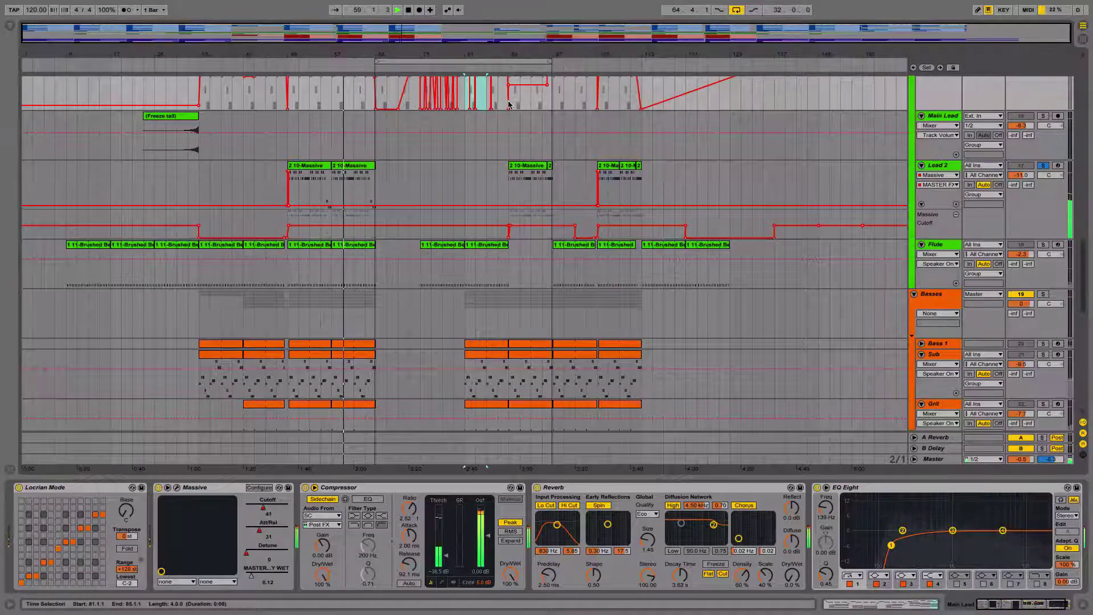
key("space")
Extend the loop's end to bar 113 and bring the Main Lead automation within it into view.
scroll(508, 105, "up", 5)
left_click_drag(550, 61, 641, 67)
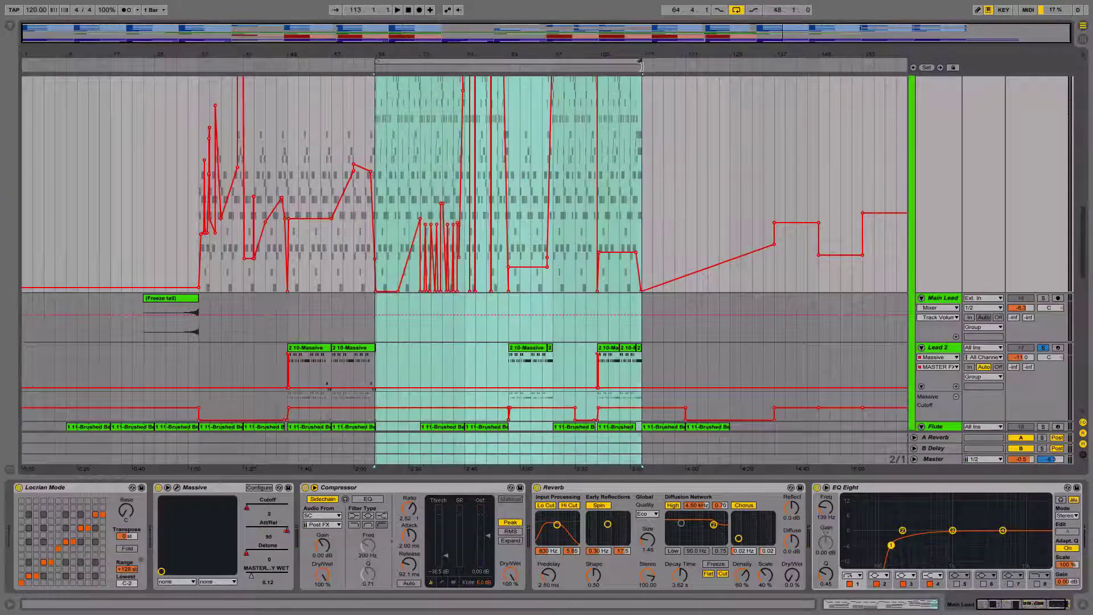
key("z")
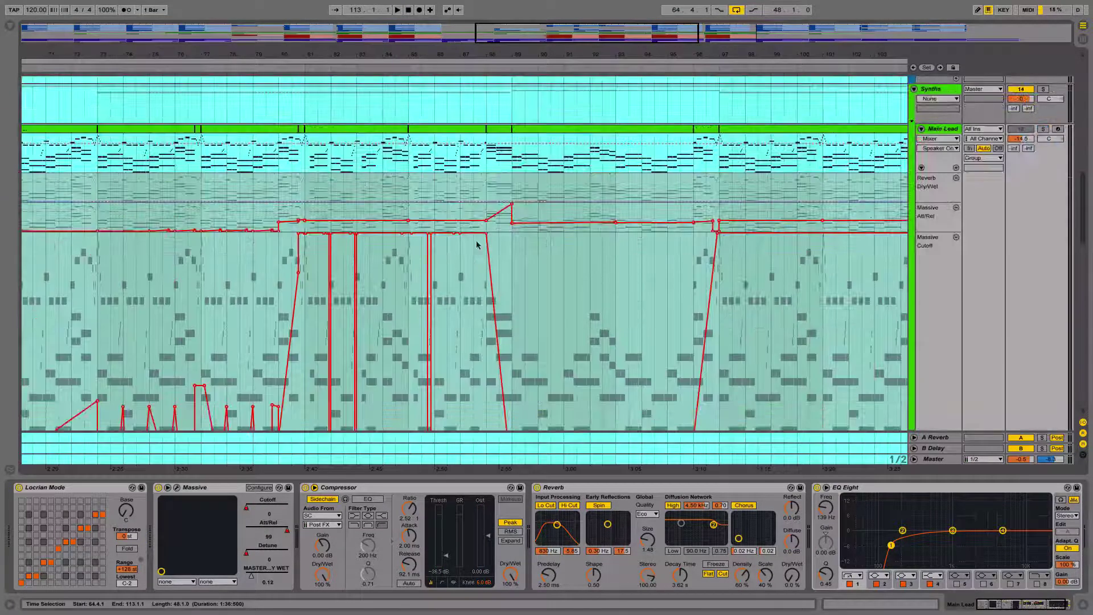
Audition the arrangement from bar 89 and compare the drum tracks with the Main Lead's automation there.
left_click(518, 276)
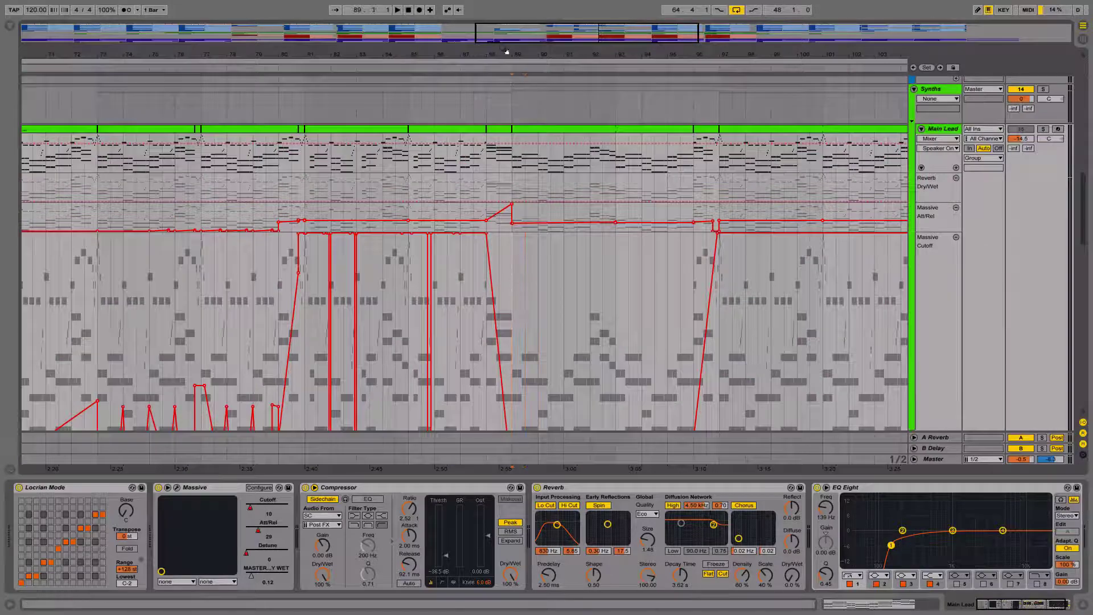
left_click_drag(507, 52, 505, 32)
key("x")
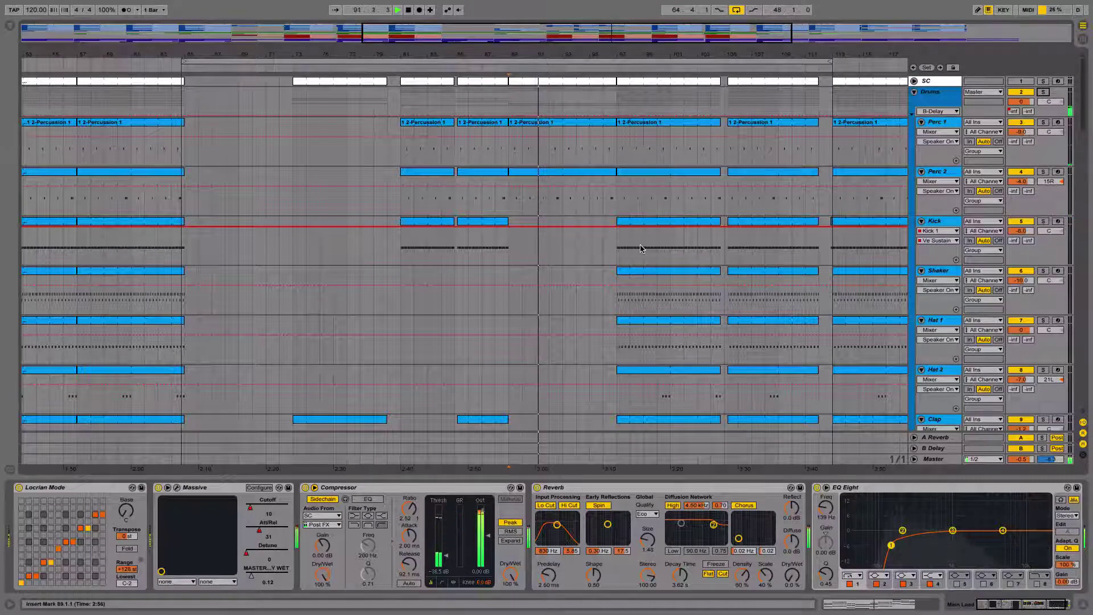
scroll(640, 249, "down", 10)
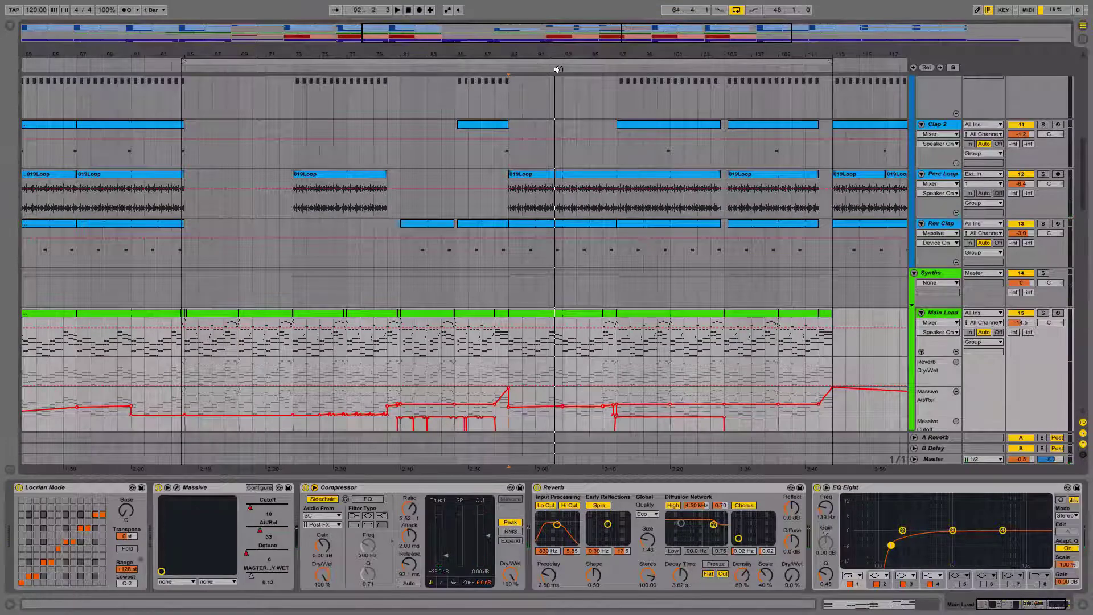
scroll(526, 375, "down", 5)
scroll(527, 376, "down", 5)
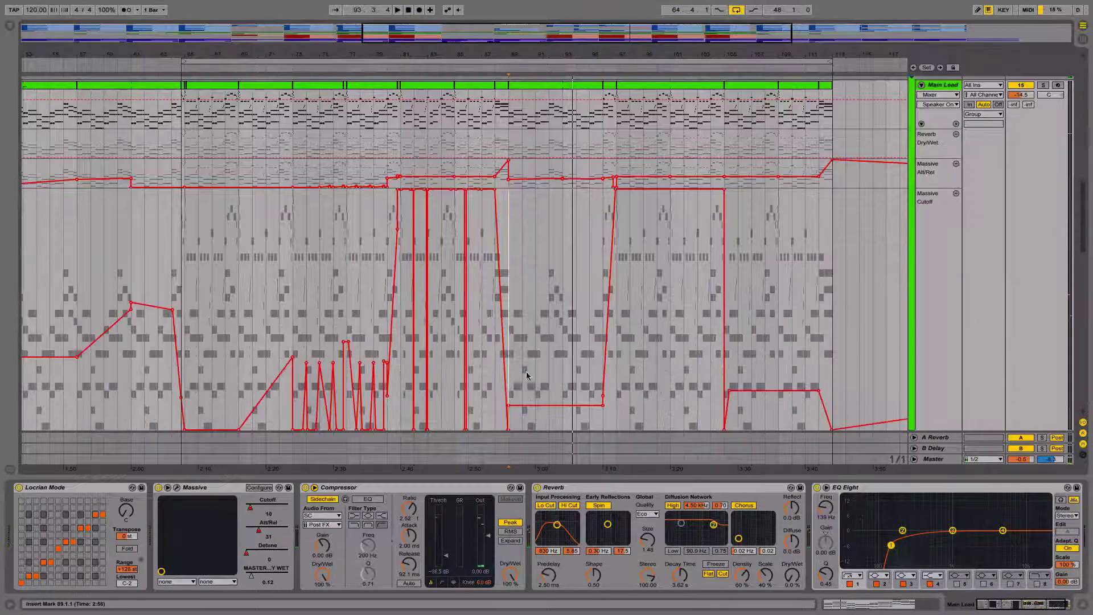
Enlarge the Main Lead's note lane and inspect its melody on either side of bar 89.
left_click_drag(502, 55, 508, 85)
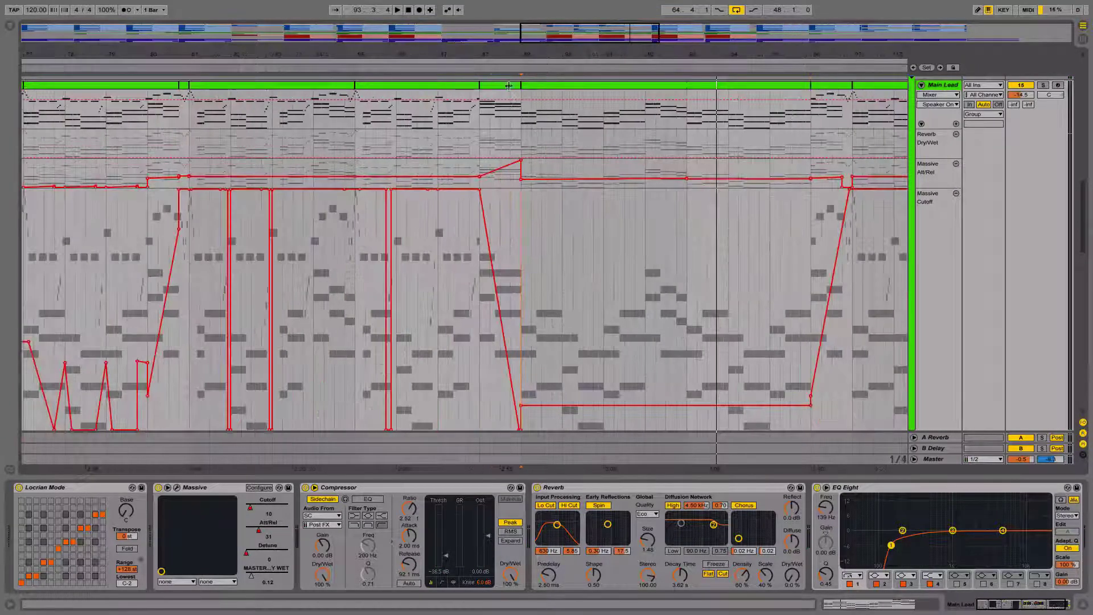
left_click_drag(935, 127, 934, 320)
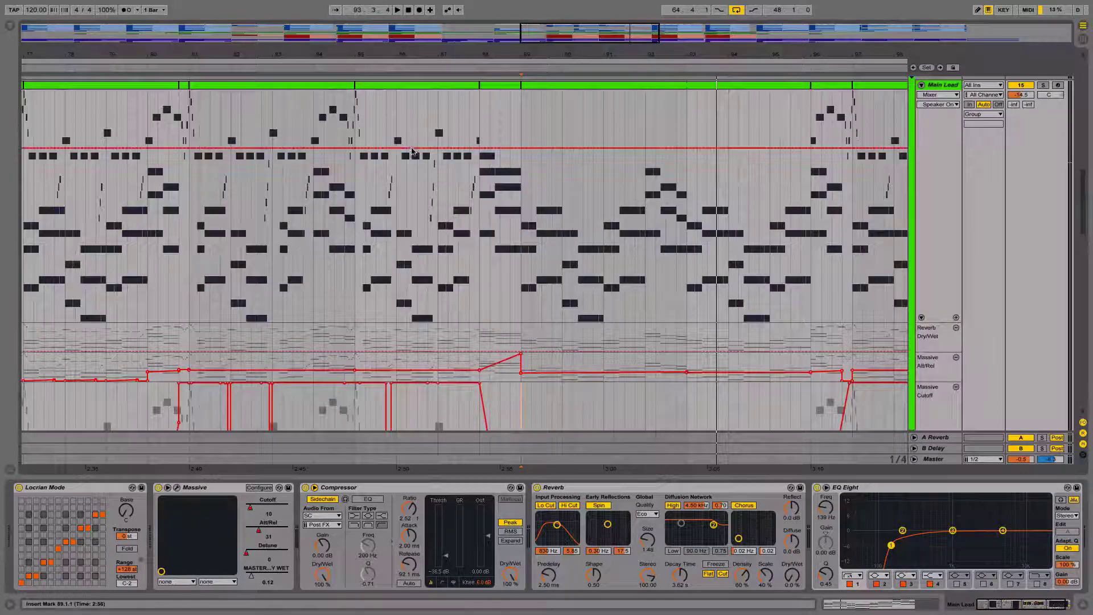
left_click(273, 83)
key("minus")
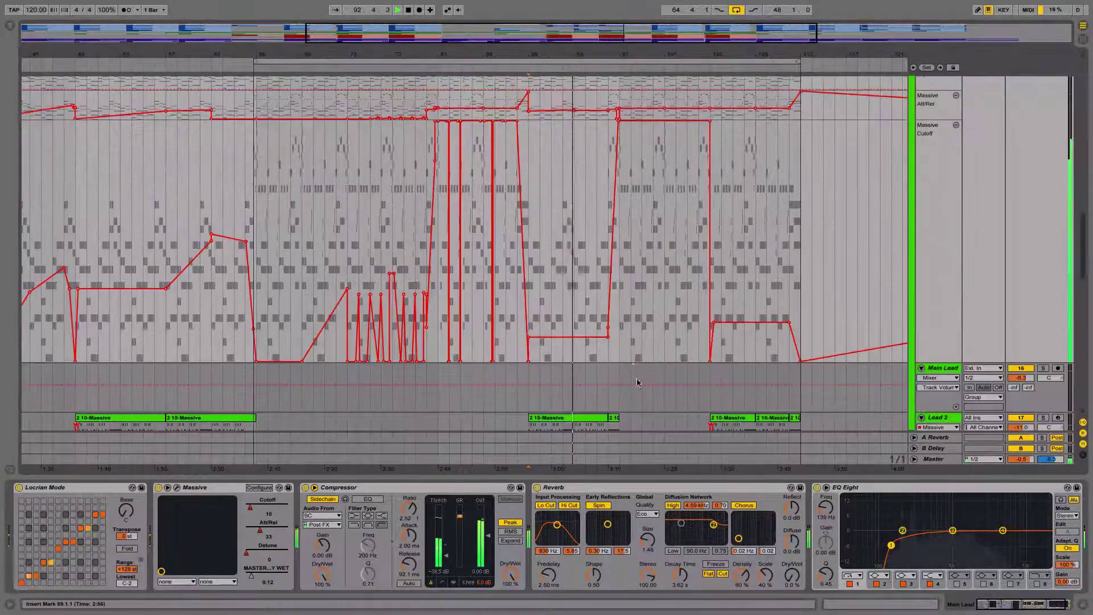
Listen through to bar 98 while reviewing the Main Lead's notes and cutoff automation and the Lead 2 and Flute tracks.
scroll(637, 383, "up", 10)
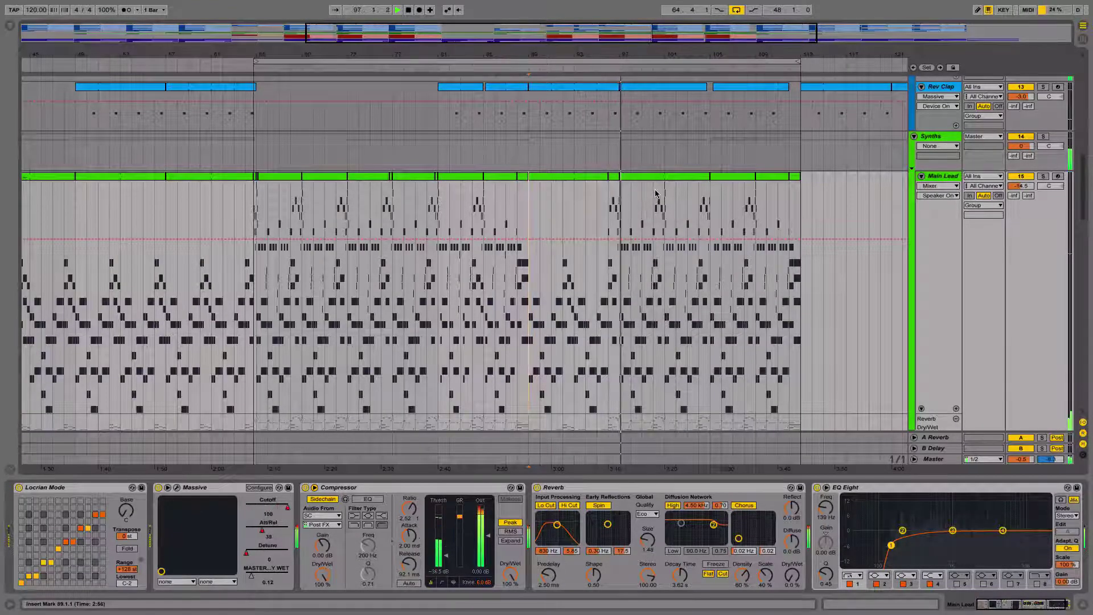
scroll(680, 219, "down", 5)
scroll(684, 221, "down", 3)
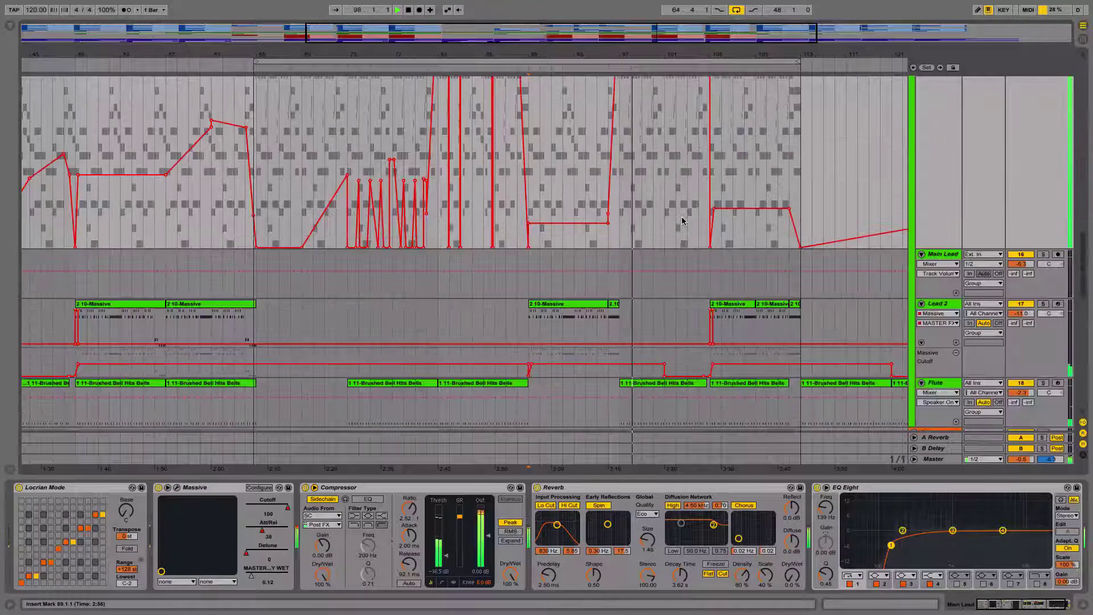
key("space")
scroll(697, 188, "up", 2)
scroll(704, 188, "up", 3)
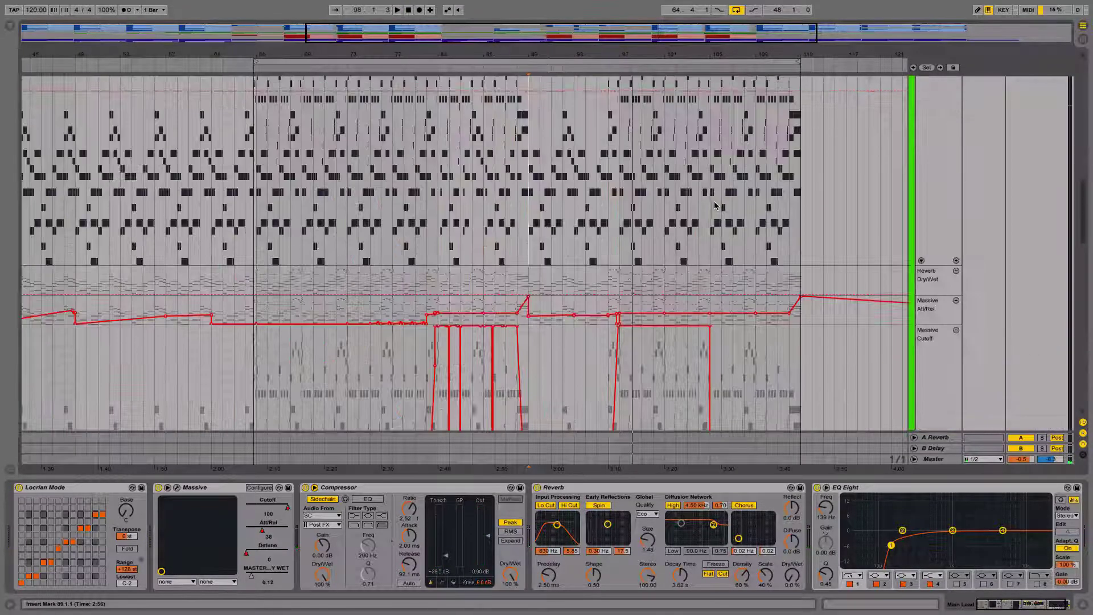
Audition the section around bar 105 and pick out the Lead 2 clips from bar 105 to bar 112.
scroll(712, 200, "down", 4)
left_click(706, 65)
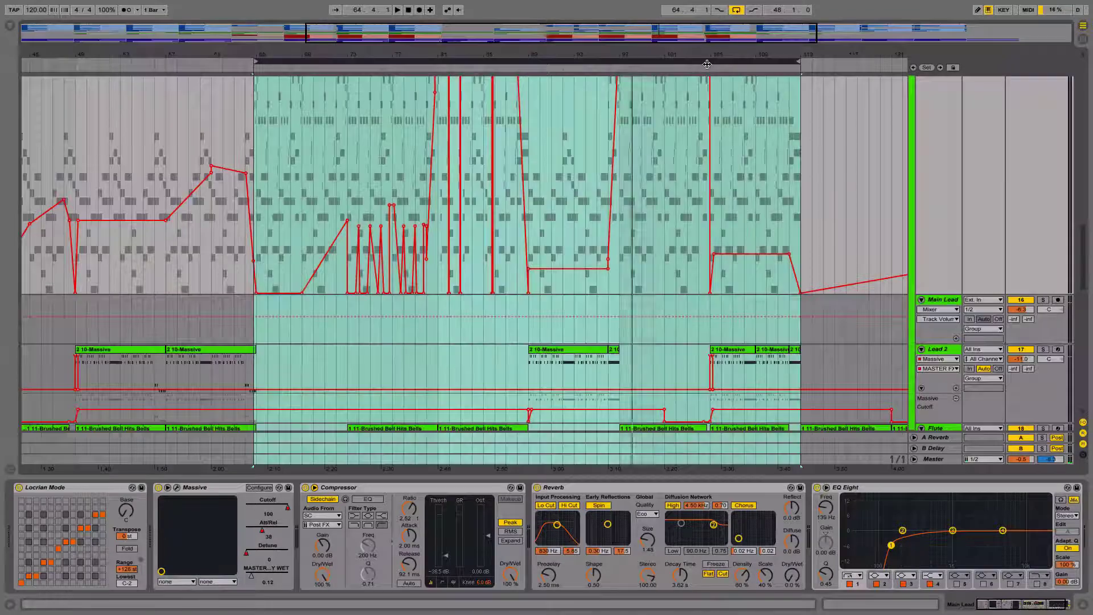
left_click(743, 271)
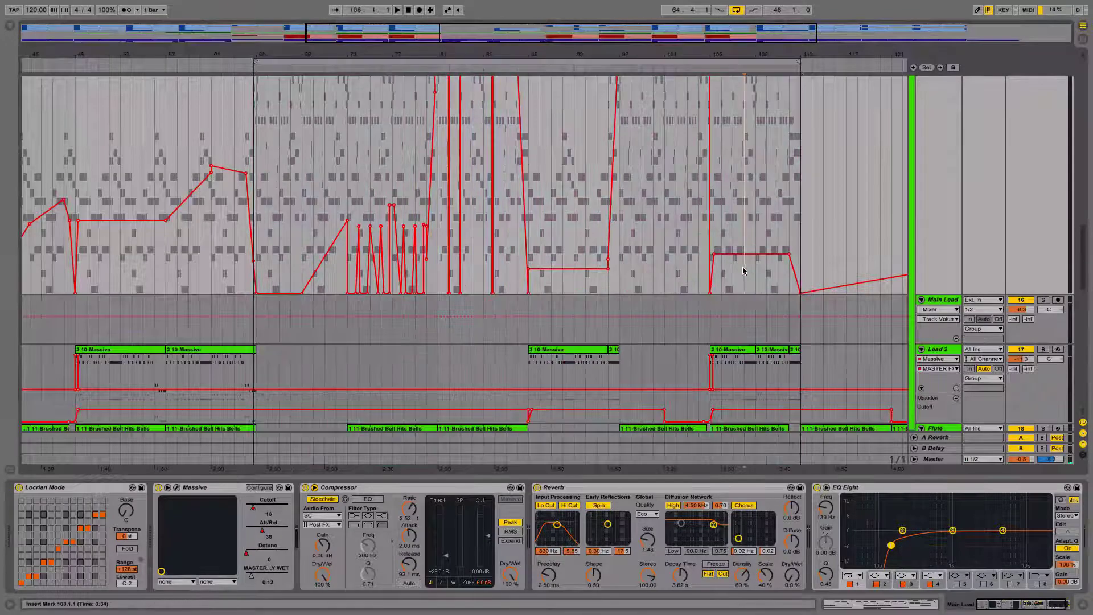
left_click(707, 67)
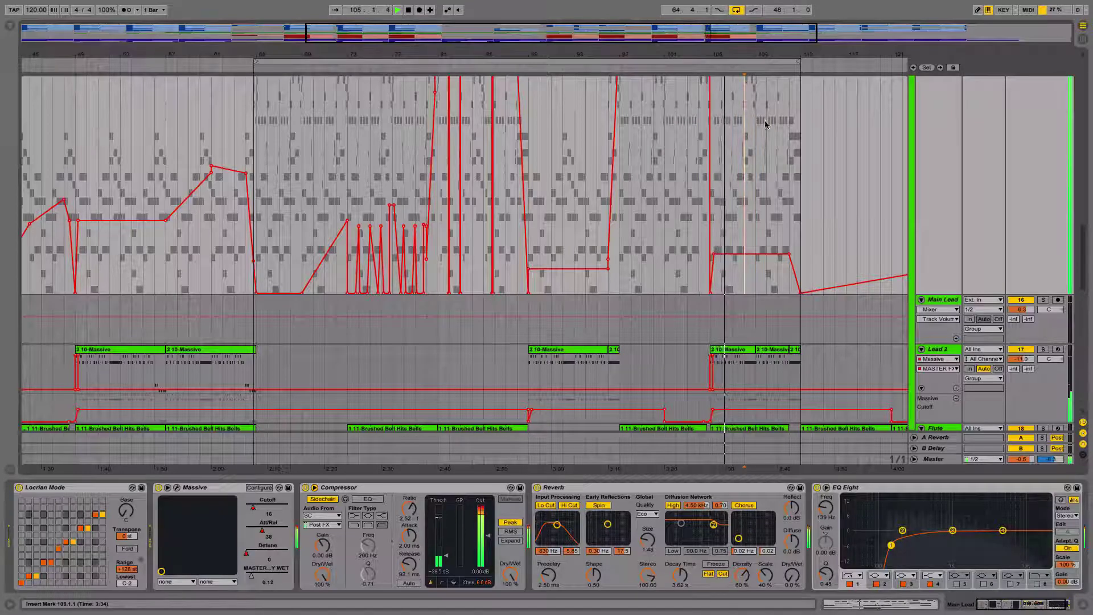
key("space")
left_click(732, 348)
left_click(777, 349)
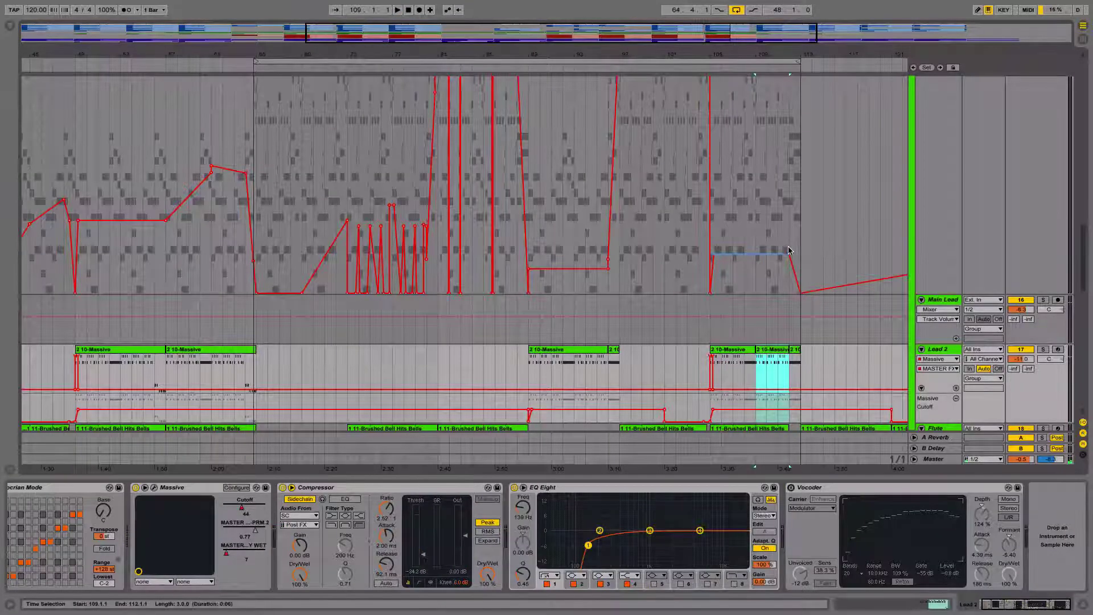
Examine the drum clips and the Main Lead's notes and Massive automation leading up to bar 113.
scroll(787, 249, "up", 8)
scroll(782, 250, "up", 10)
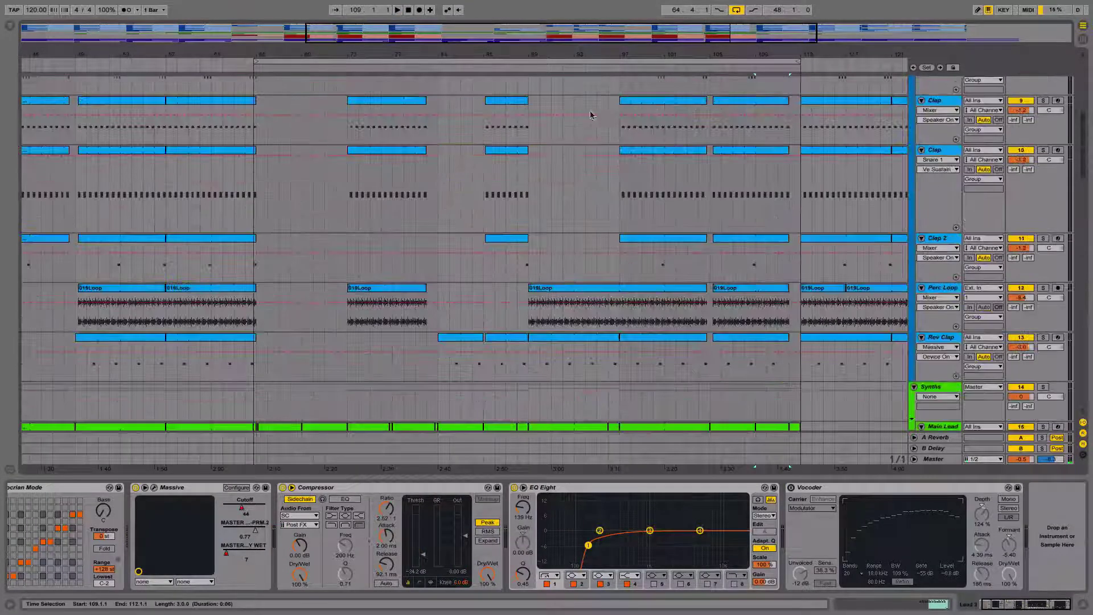
scroll(586, 251, "down", 12)
scroll(587, 251, "down", 1)
scroll(588, 250, "up", 5)
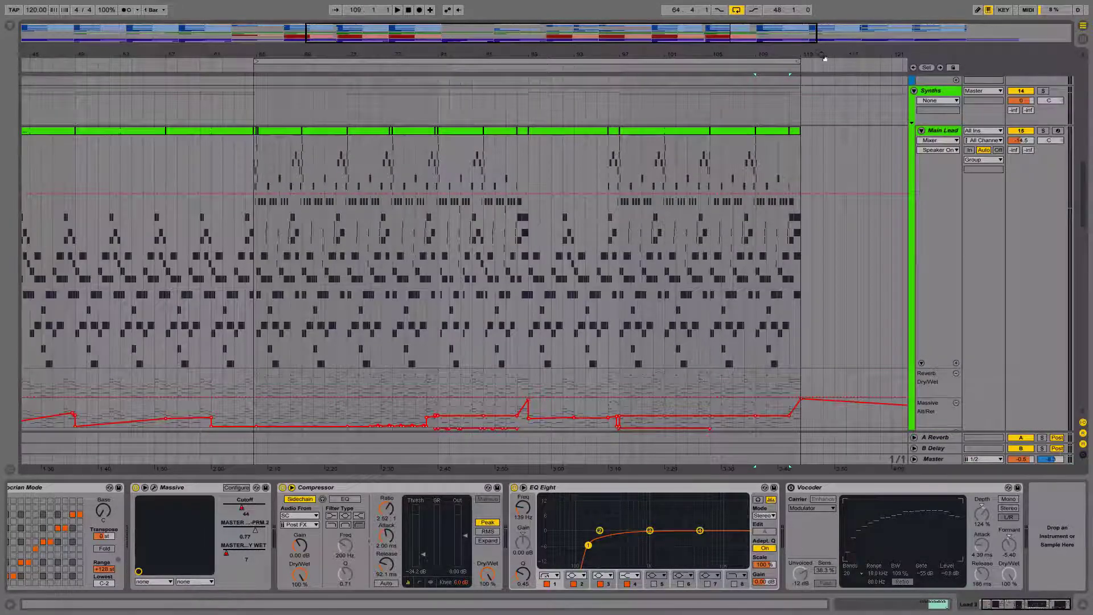
left_click_drag(825, 59, 800, 98)
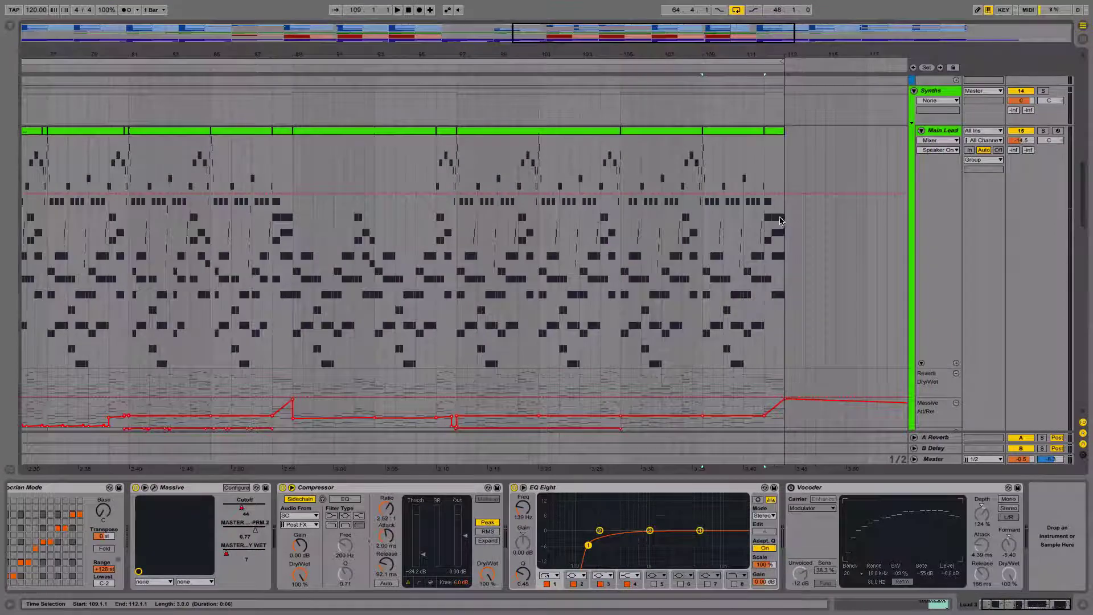
scroll(780, 221, "down", 8)
scroll(779, 214, "up", 3)
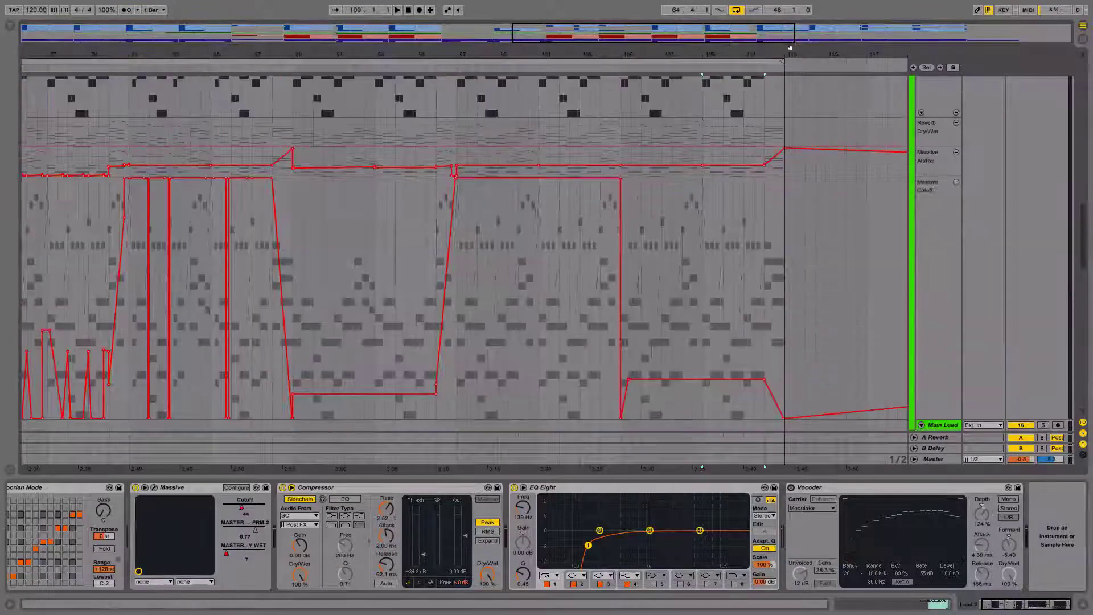
Extend the loop's end to bar 135 and survey the bass, FX, synth and drum tracks after bar 113.
left_click_drag(790, 48, 791, 14)
left_click_drag(639, 61, 762, 61)
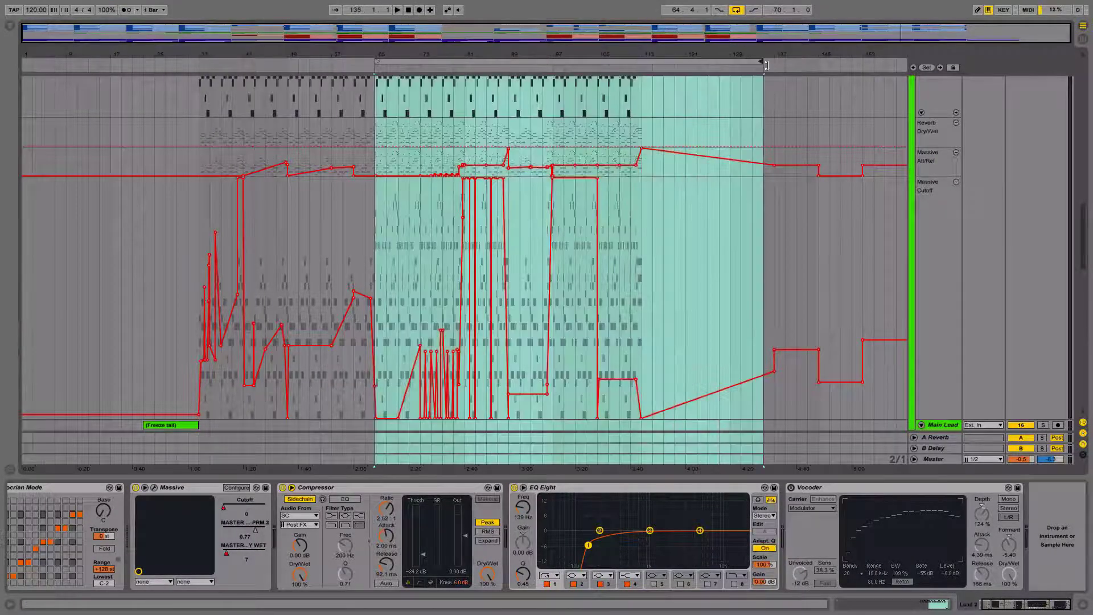
scroll(642, 237, "down", 10)
scroll(649, 171, "up", 8)
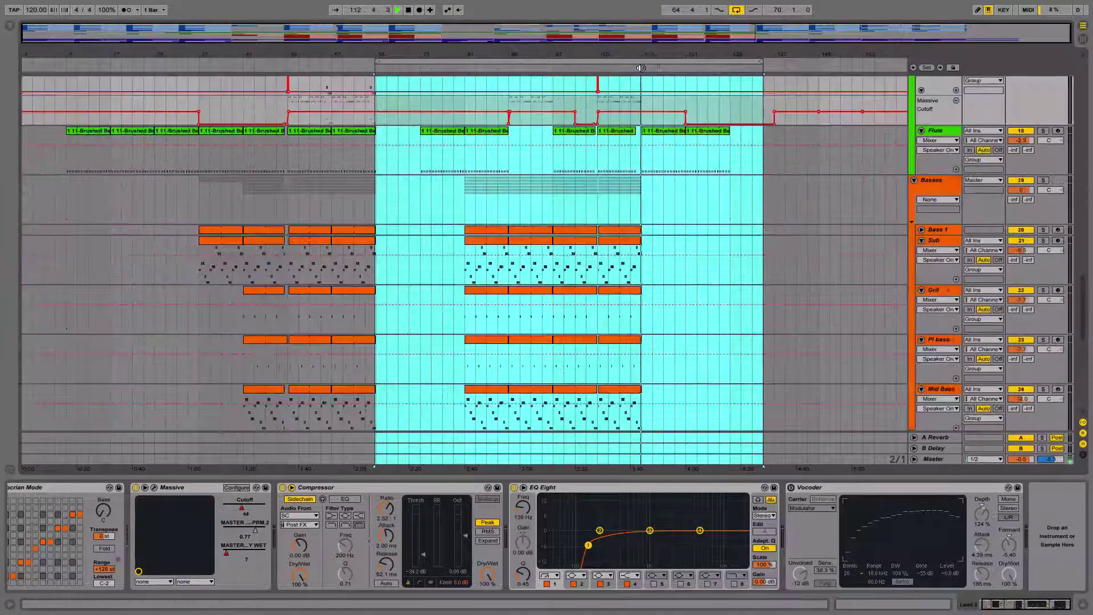
scroll(692, 262, "down", 4)
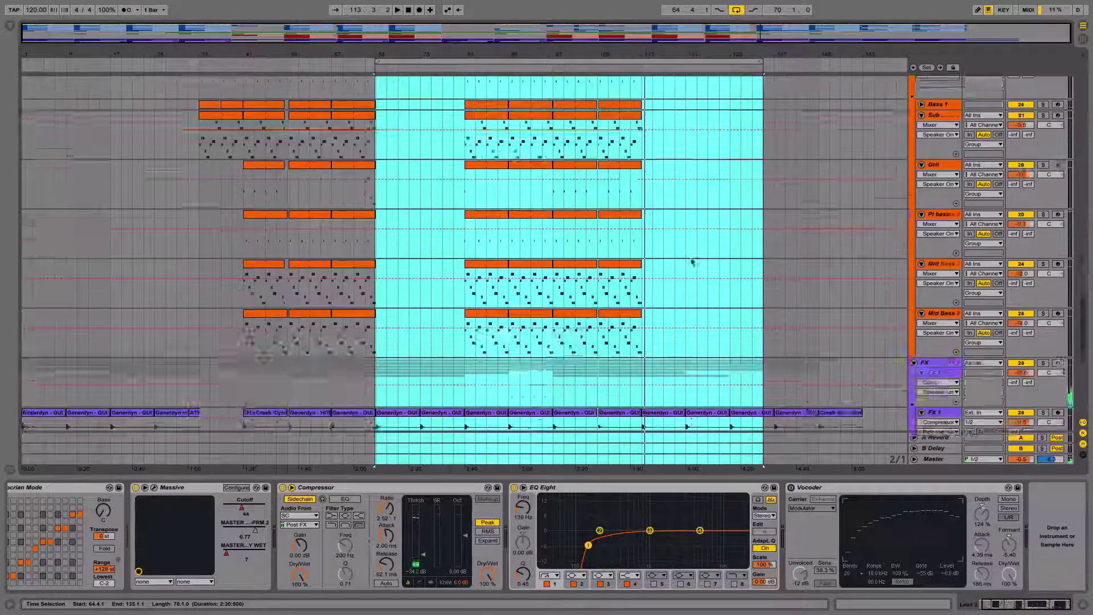
scroll(693, 262, "down", 3)
scroll(691, 262, "up", 10)
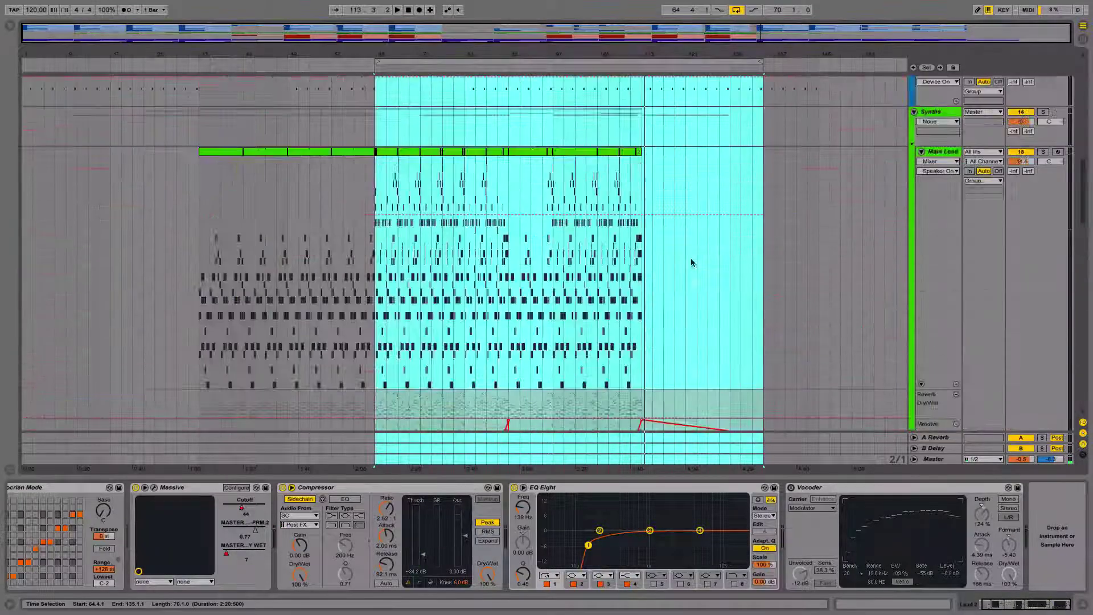
scroll(691, 258, "up", 10)
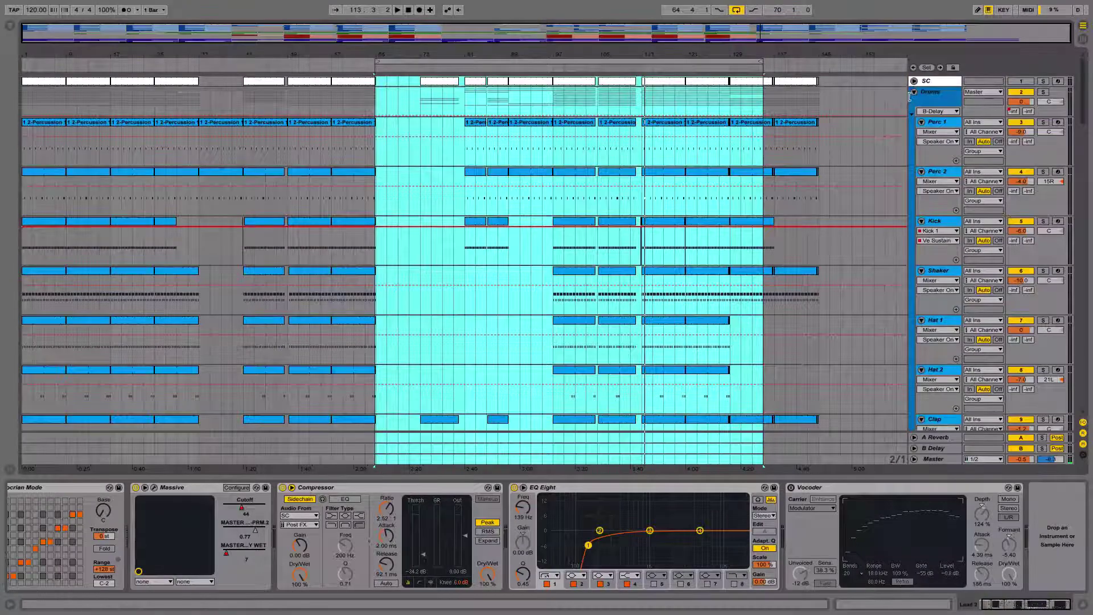
Collapse the Drums group and move the loop's start to bar 65, playing the Main Lead from there.
left_click(914, 93)
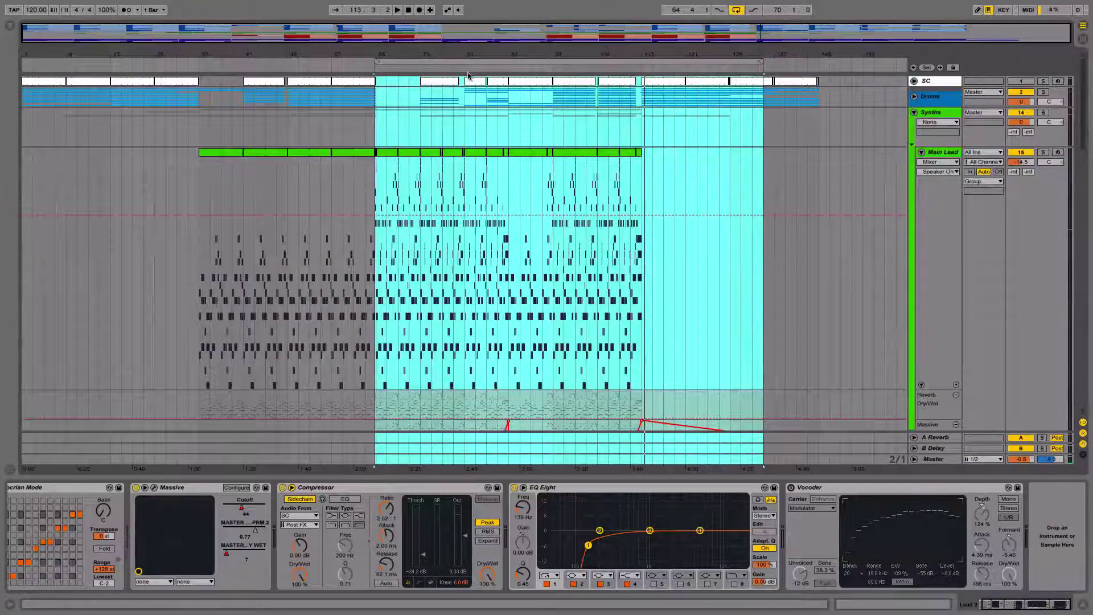
left_click_drag(420, 55, 572, 91)
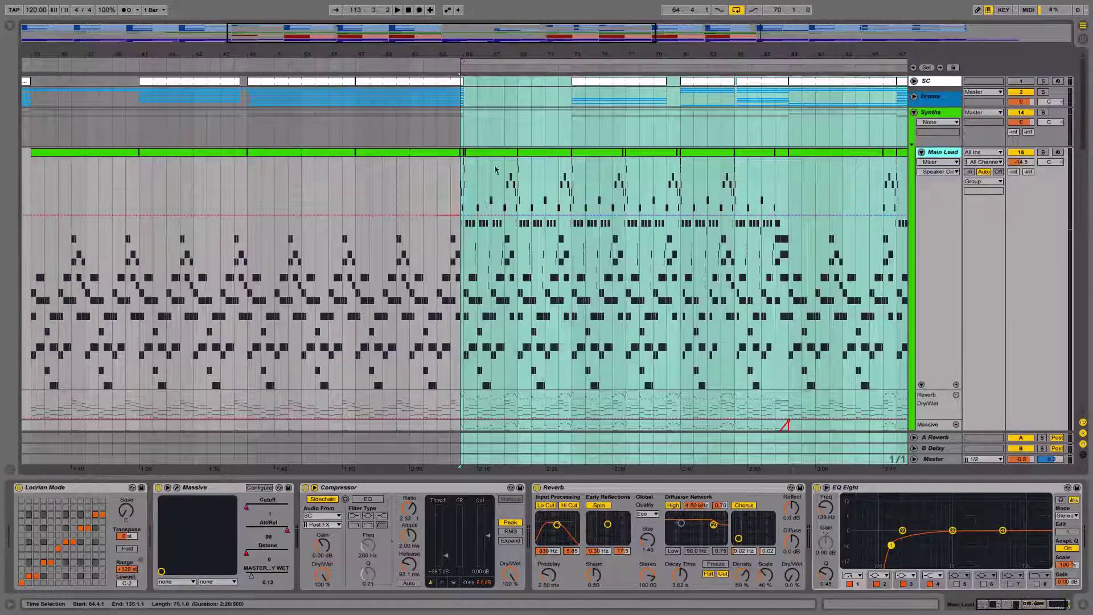
left_click(496, 159)
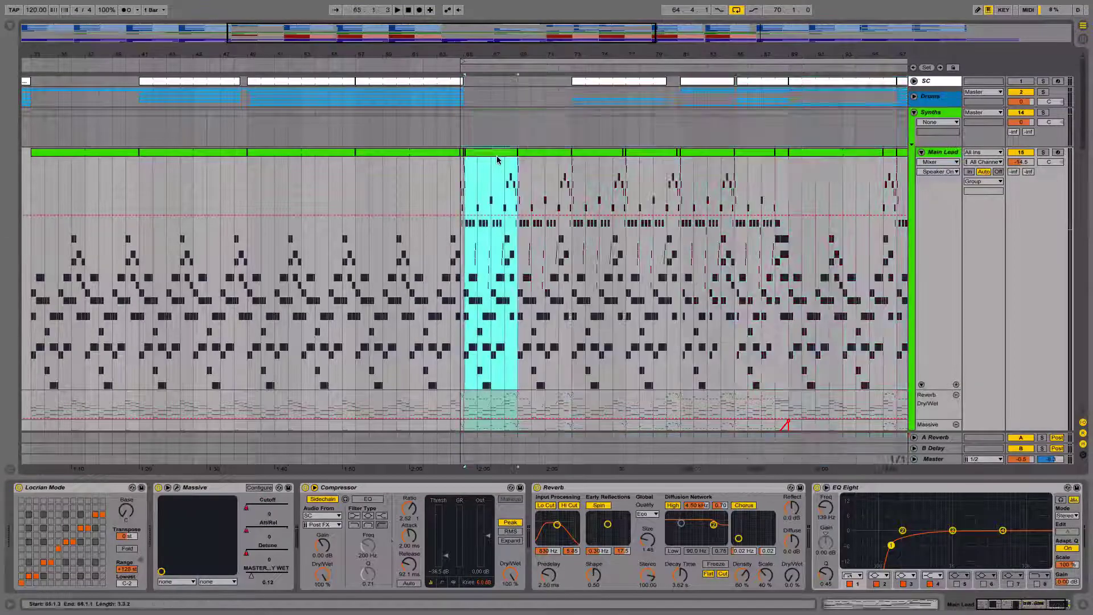
key("space")
left_click_drag(462, 62, 465, 62)
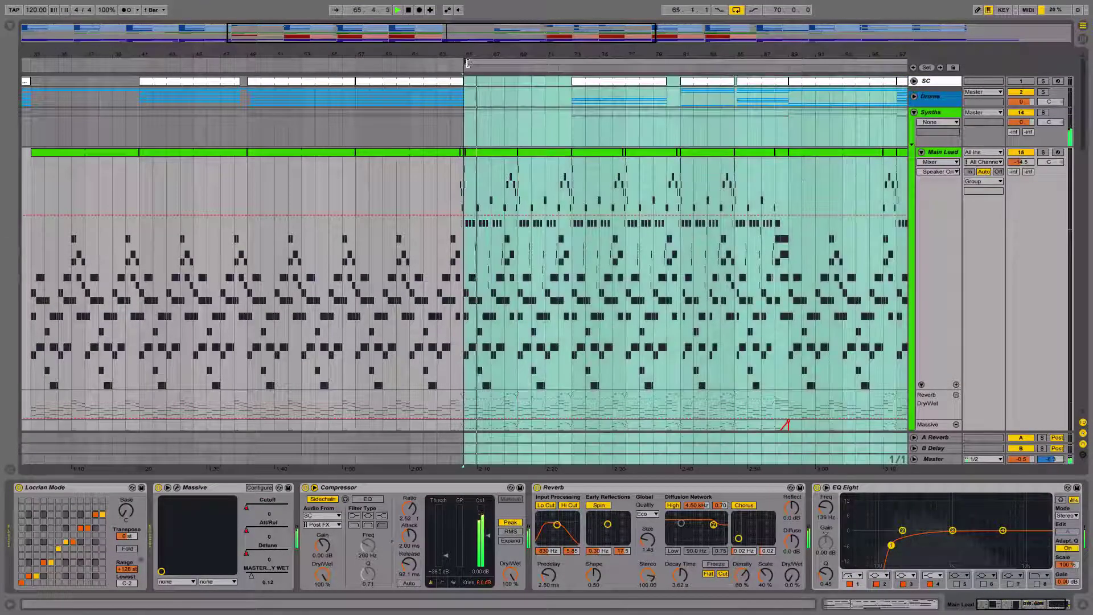
Review the Lead 2, Flute, bass, FX and vocal tracks in the breakdown from bar 65 during playback.
scroll(516, 295, "down", 12)
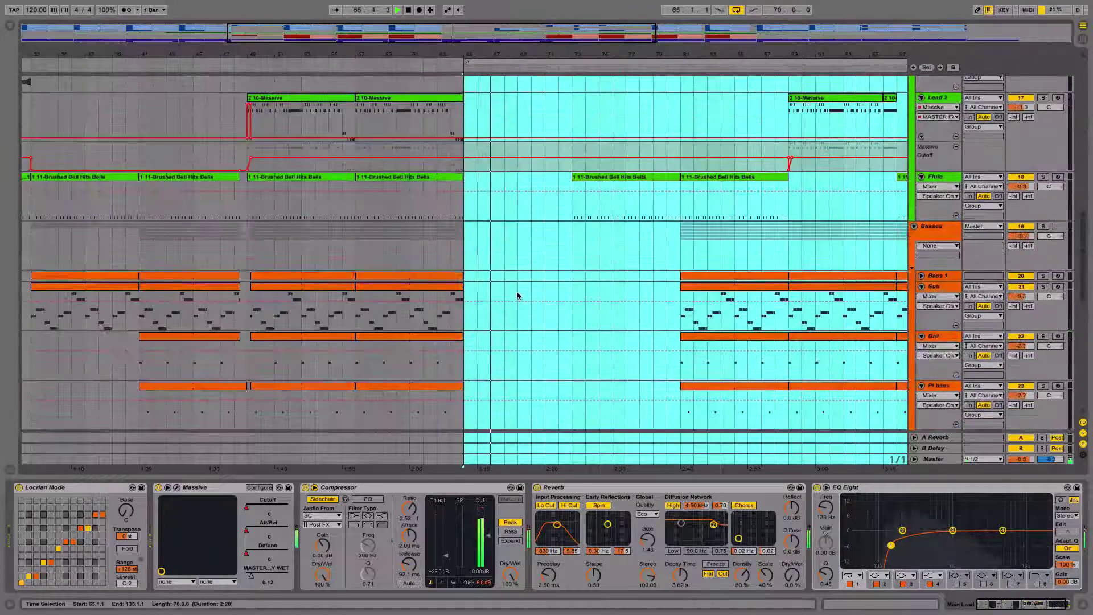
scroll(517, 295, "down", 8)
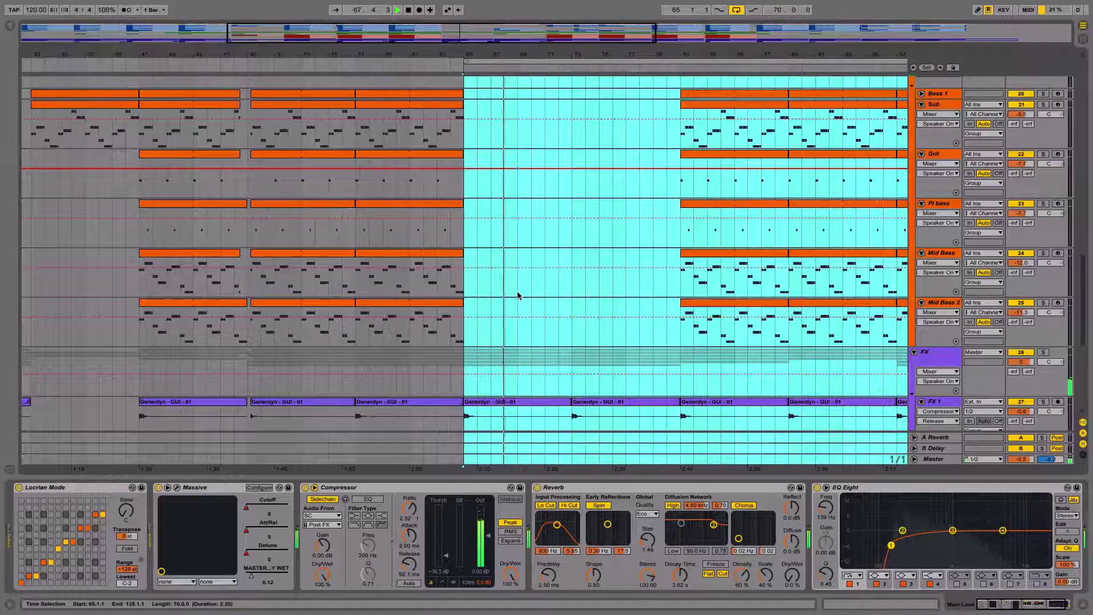
scroll(517, 295, "down", 8)
scroll(518, 295, "down", 3)
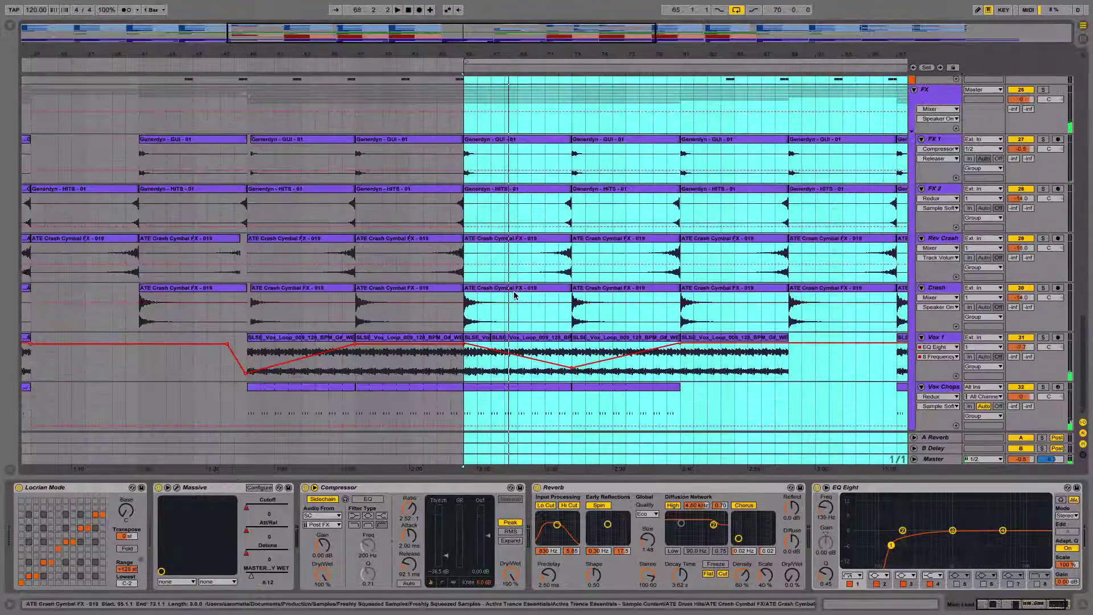
scroll(576, 354, "up", 15)
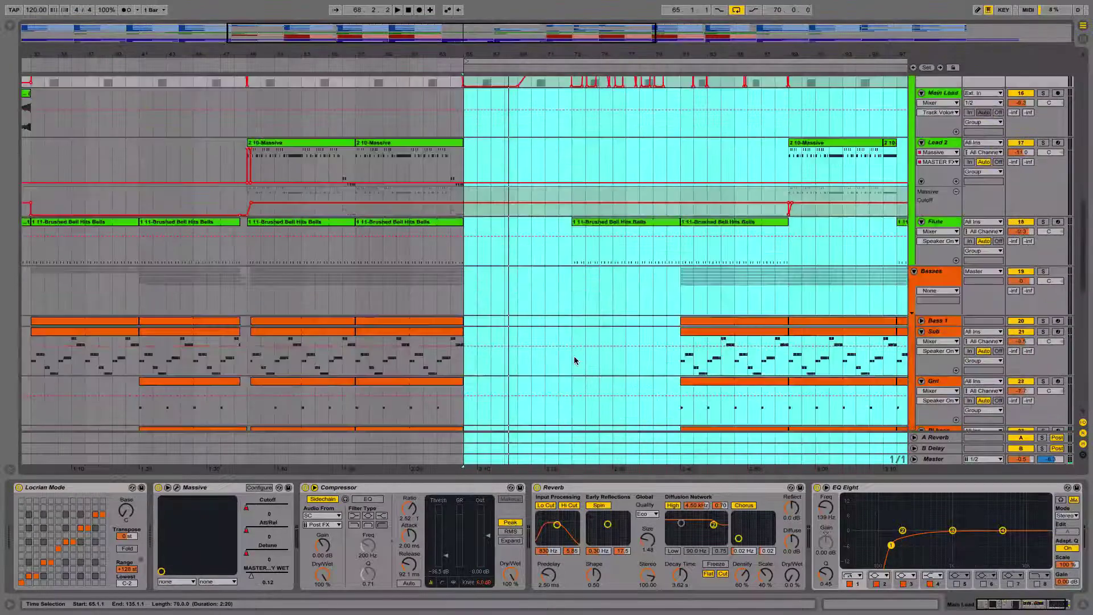
Set the loop to span the whole arrangement, from bar 1 to bar 145.
left_click_drag(627, 33, 996, 35)
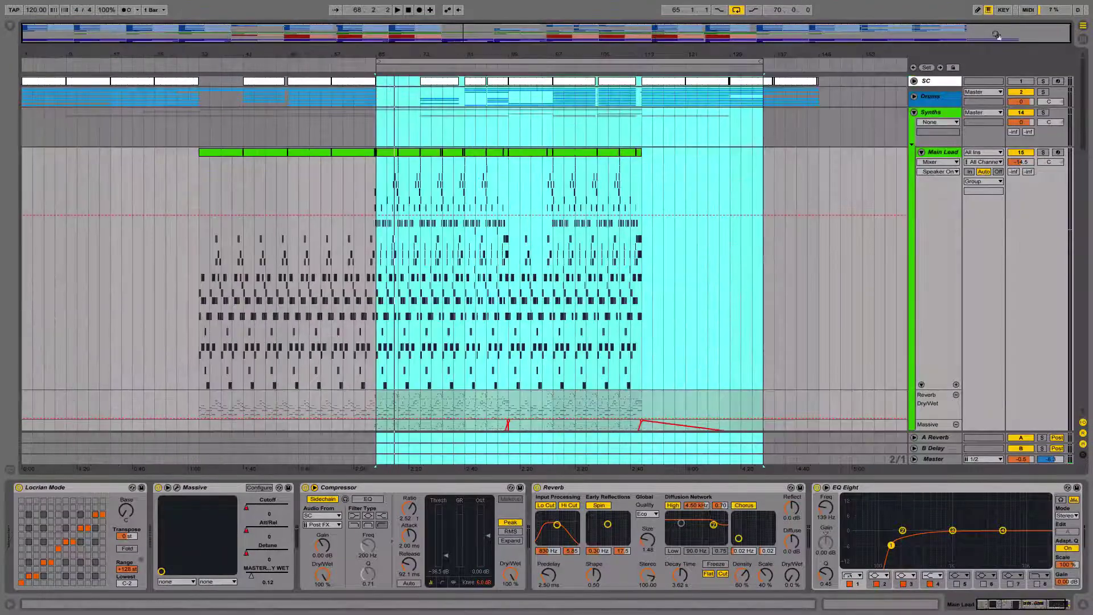
left_click(775, 279)
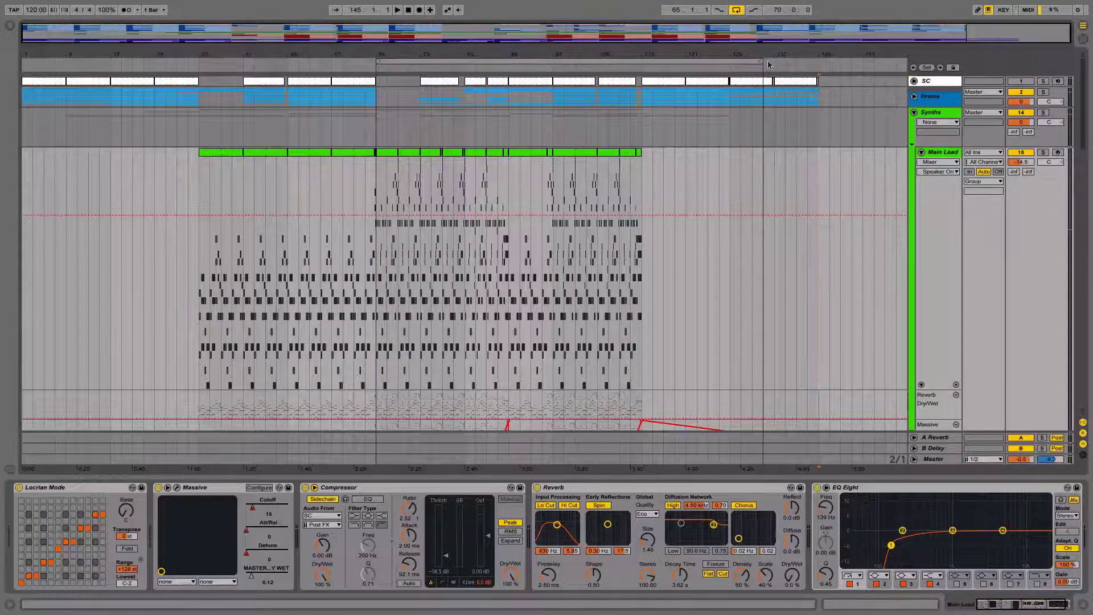
left_click_drag(758, 63, 813, 64)
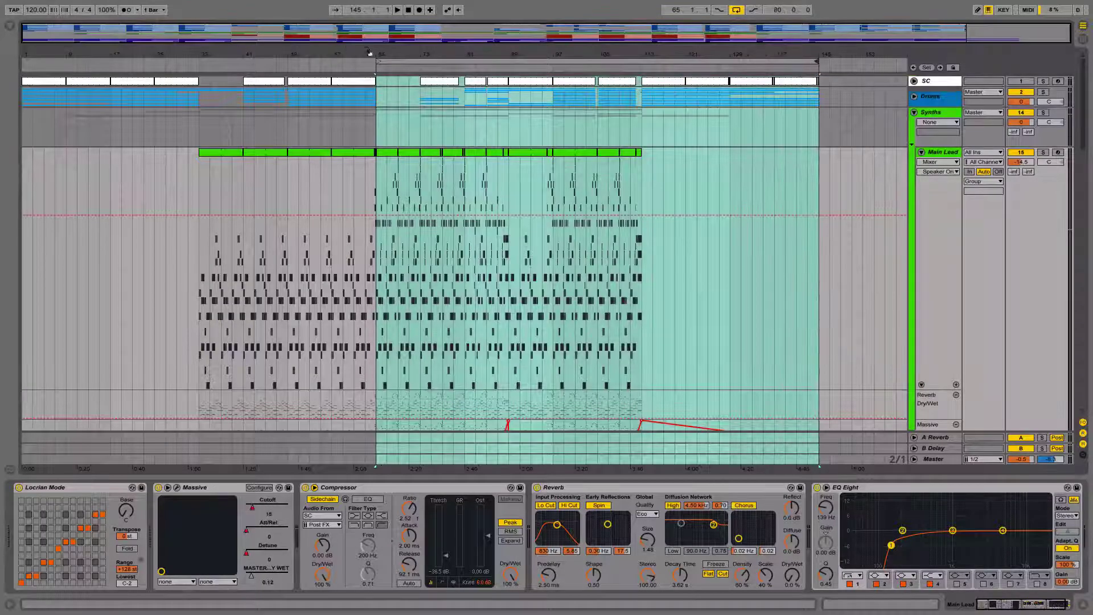
left_click_drag(375, 63, 2, 59)
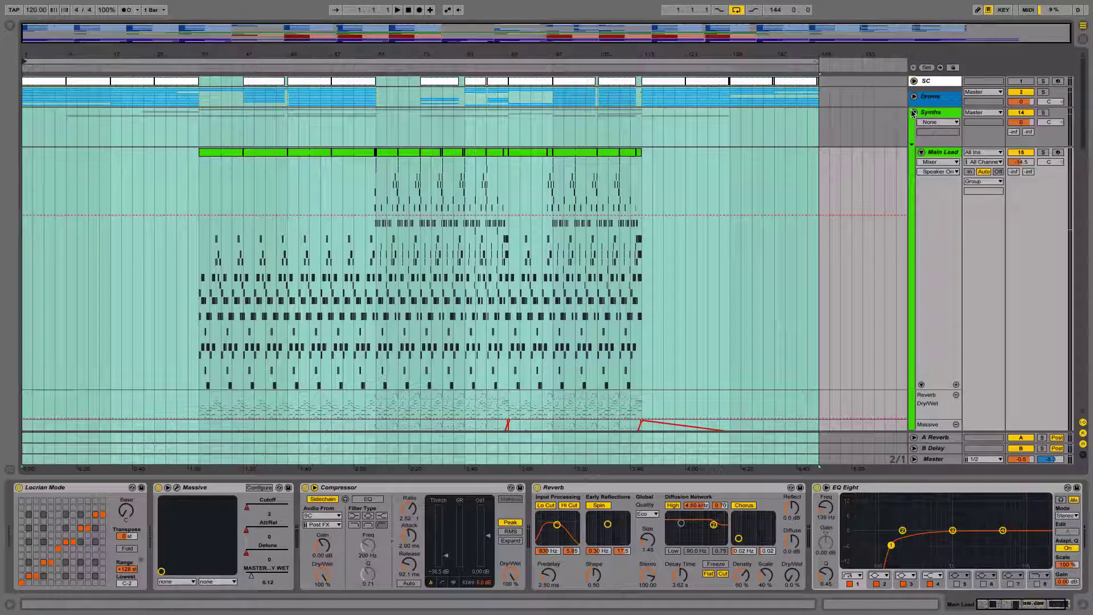
Collapse the Main Lead MIDI track and examine the device chains of the Main Lead audio, Lead 2 and Flute tracks.
scroll(930, 145, "down", 1)
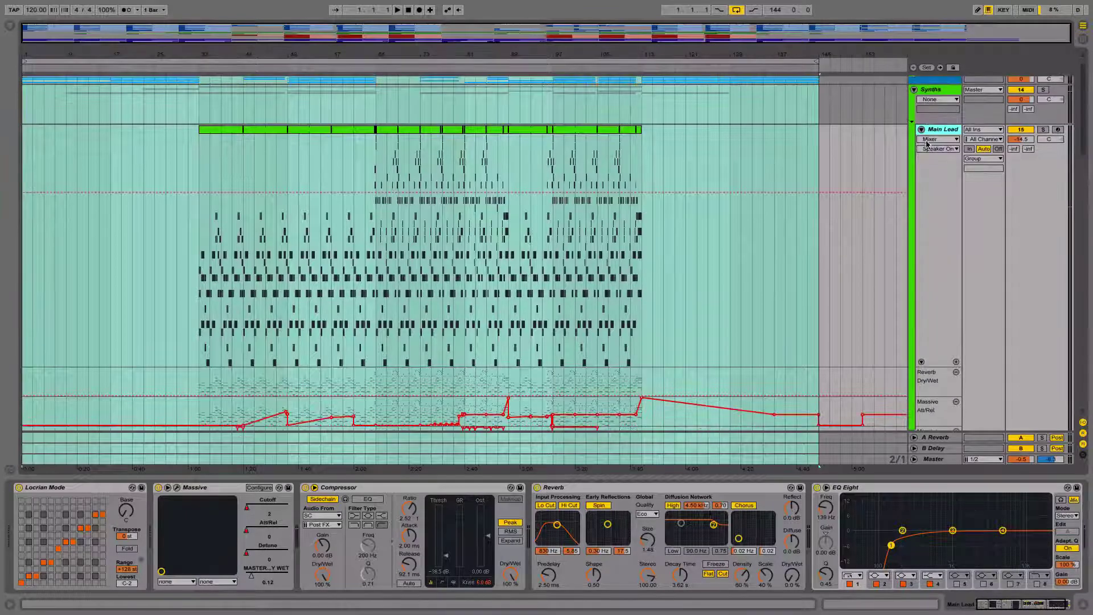
left_click(921, 130)
left_click(943, 148)
left_click(944, 141)
left_click(945, 140)
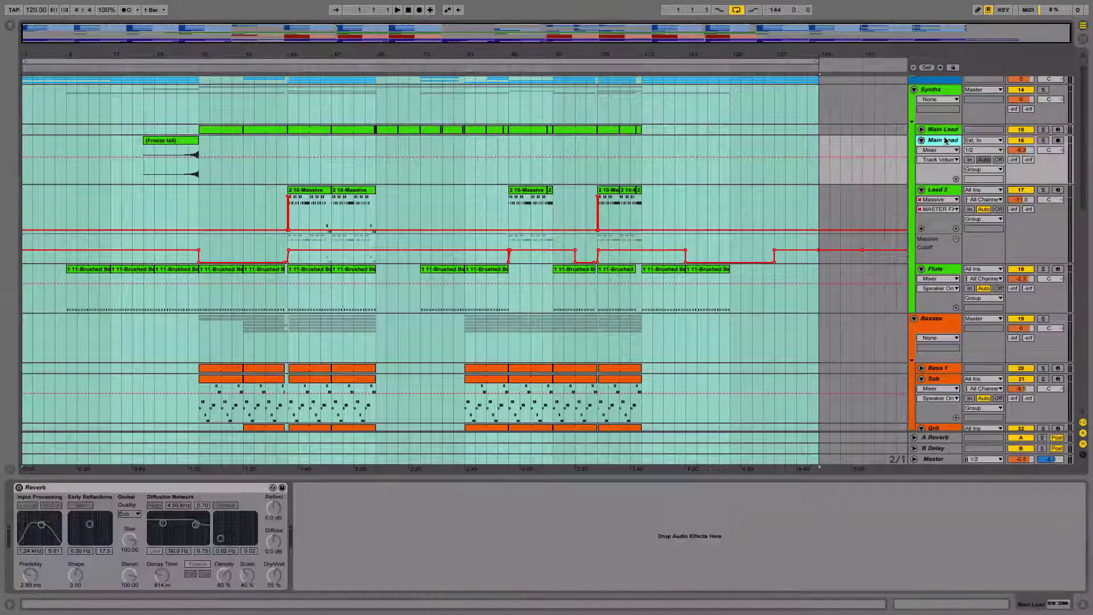
left_click(945, 130)
left_click(939, 190)
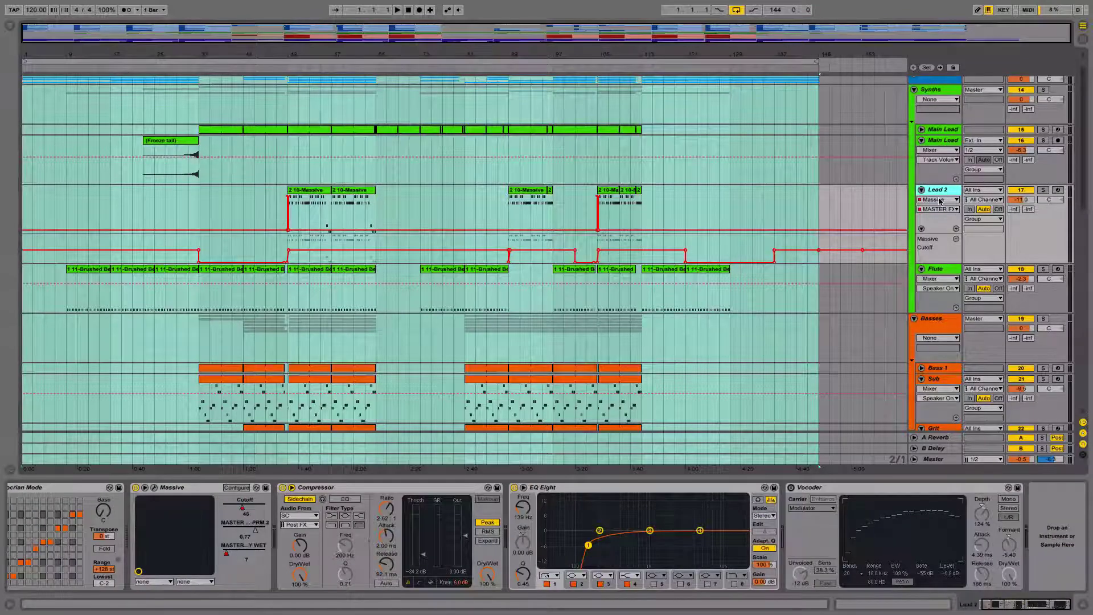
left_click(957, 277)
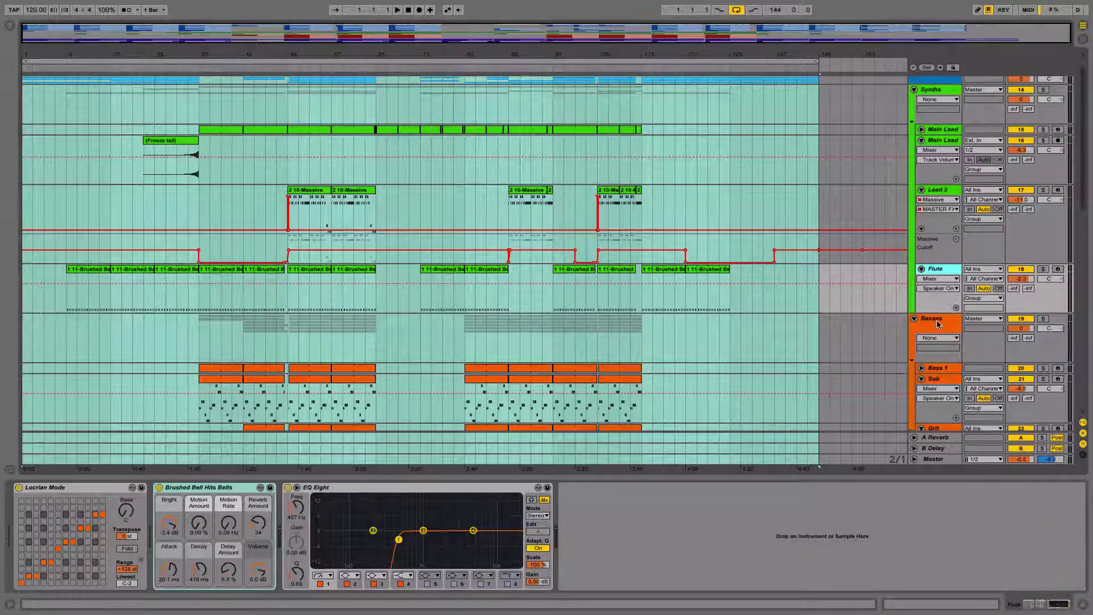
Examine the device chains in the Basses group from Bass 1 and Sub to Grit and Pl Bass, and survey the FX tracks.
left_click(938, 325)
left_click(934, 369)
left_click(934, 384)
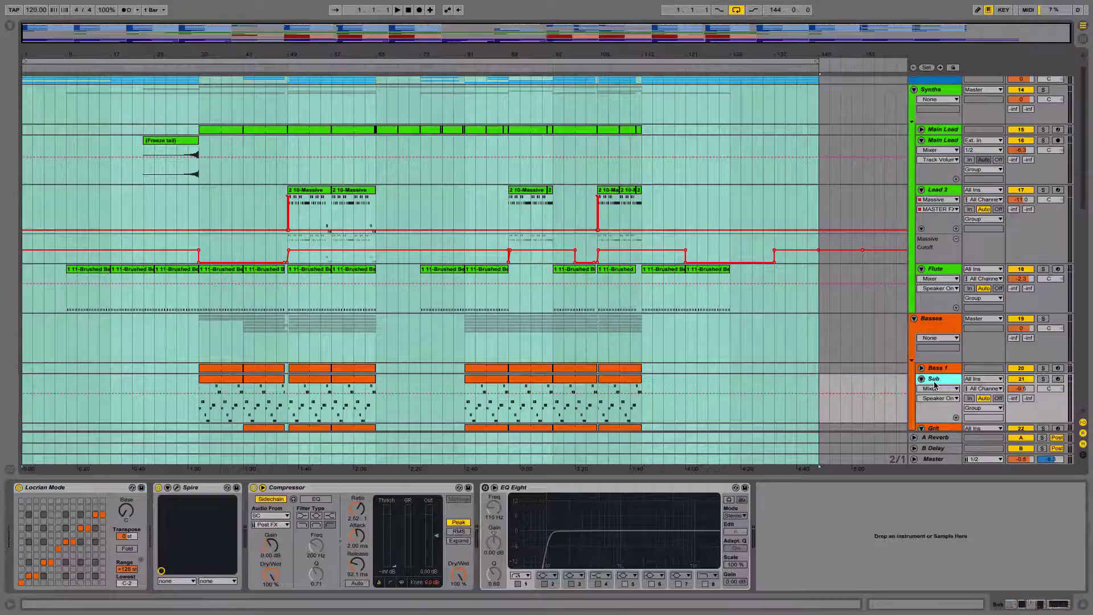
scroll(934, 384, "down", 5)
left_click(943, 260)
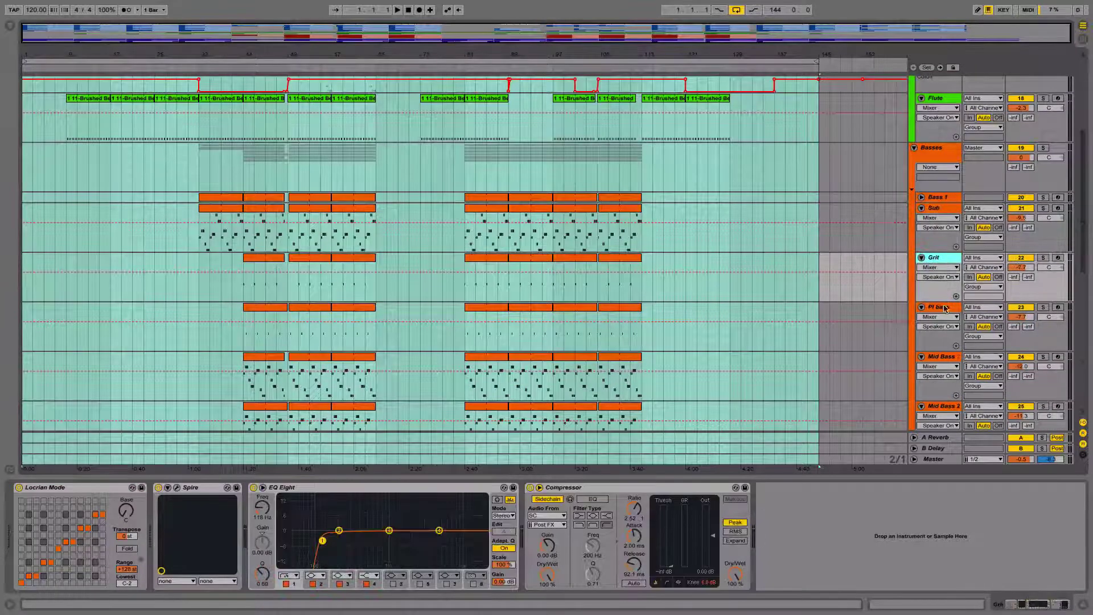
left_click(940, 308)
scroll(942, 319, "down", 10)
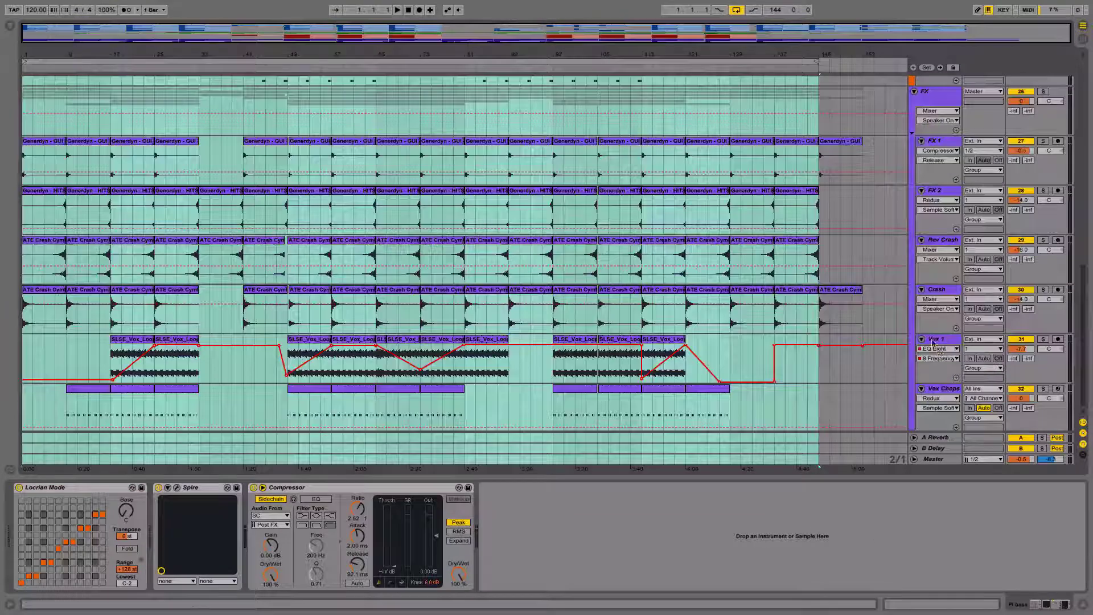
Place the insert marker at bar 145 and briefly unfold the Main Lead to view its Reverb and Massive automation lanes.
scroll(939, 353, "up", 10)
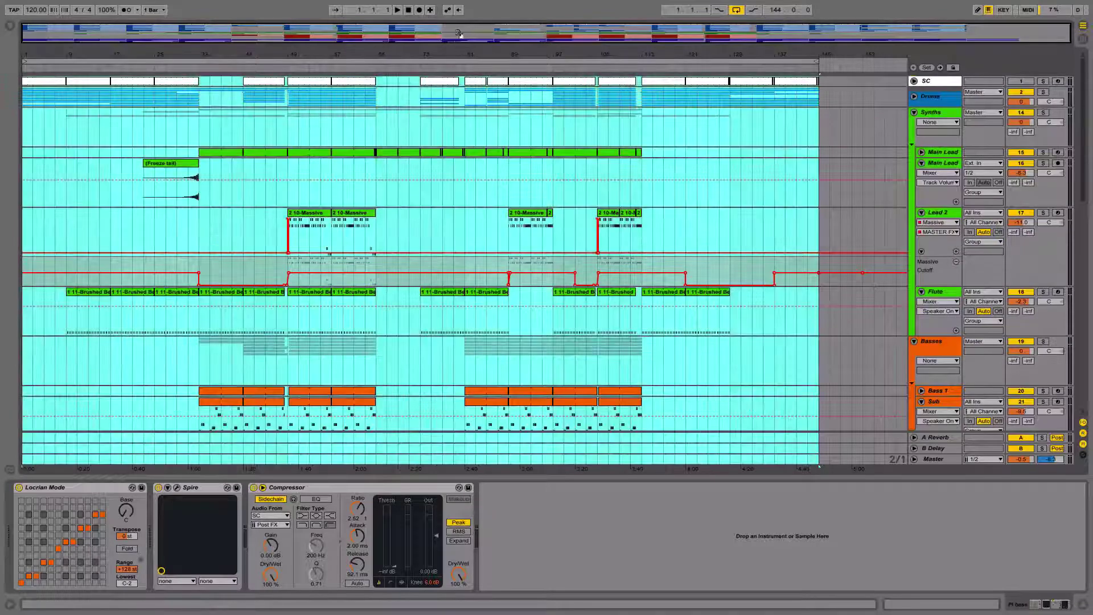
left_click(818, 154)
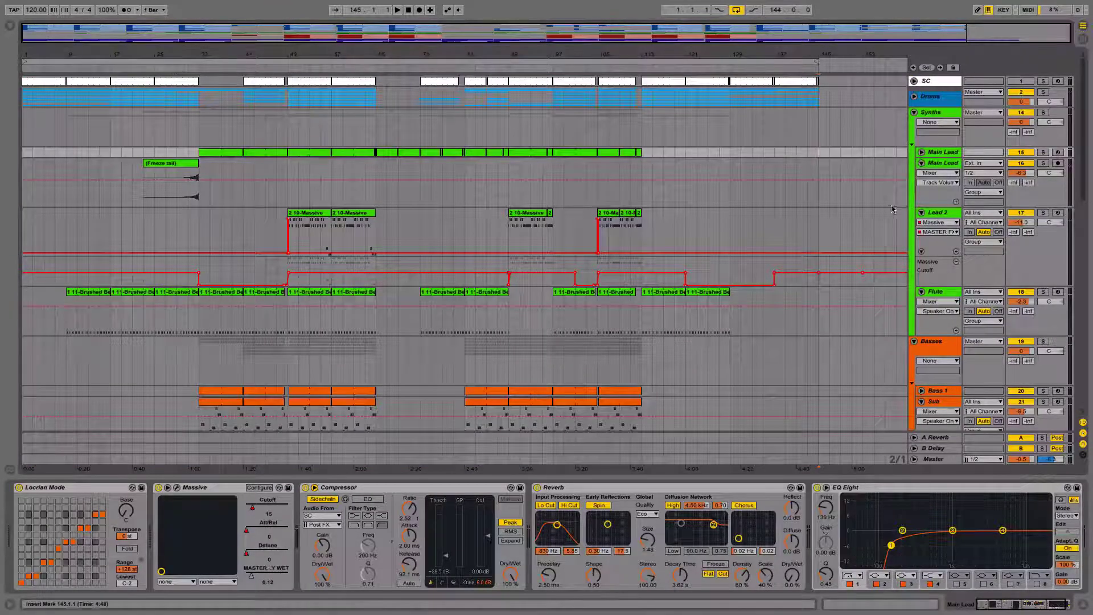
left_click_drag(942, 158, 940, 210)
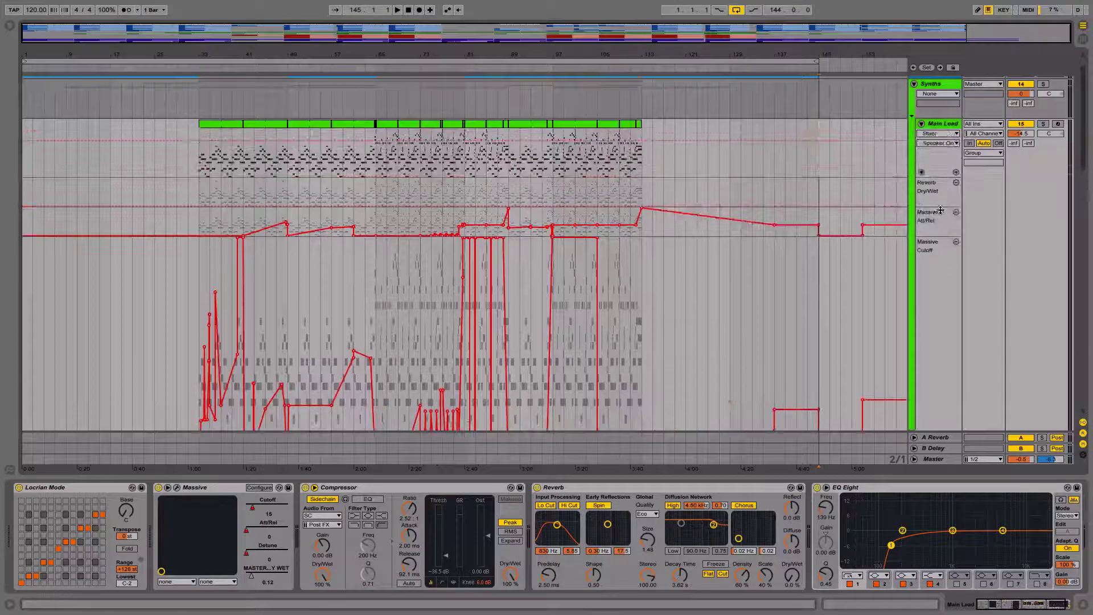
left_click(921, 125)
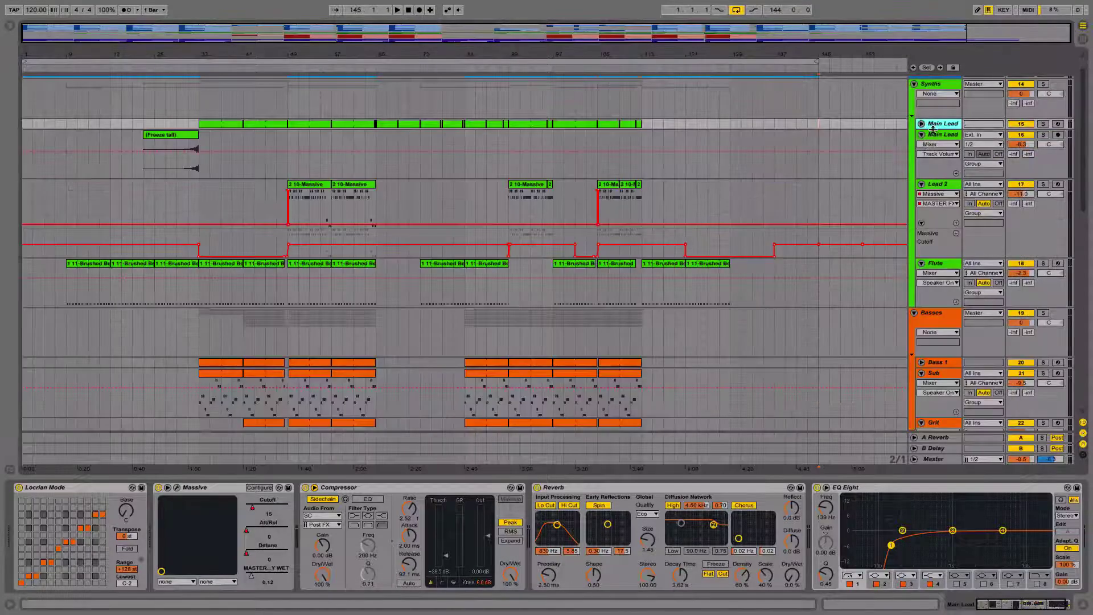